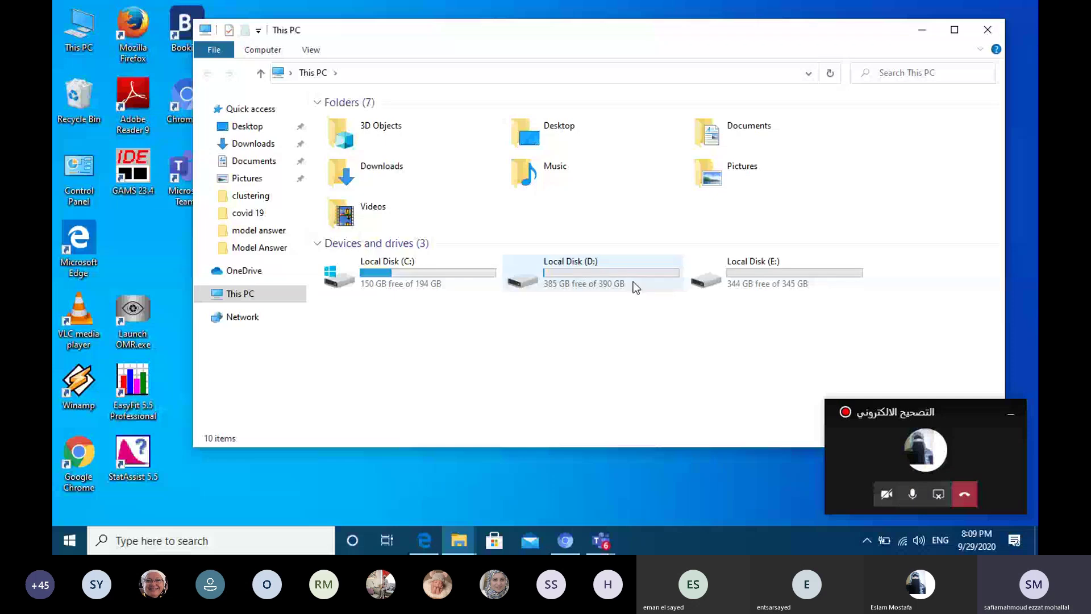
- Open the الفرقة الثانية workbook from التصحيح الالكتروني > طب اسيوط > cvs2 on Local Disk (E:)
{"action": "double_click", "coordinate": [753, 267]}
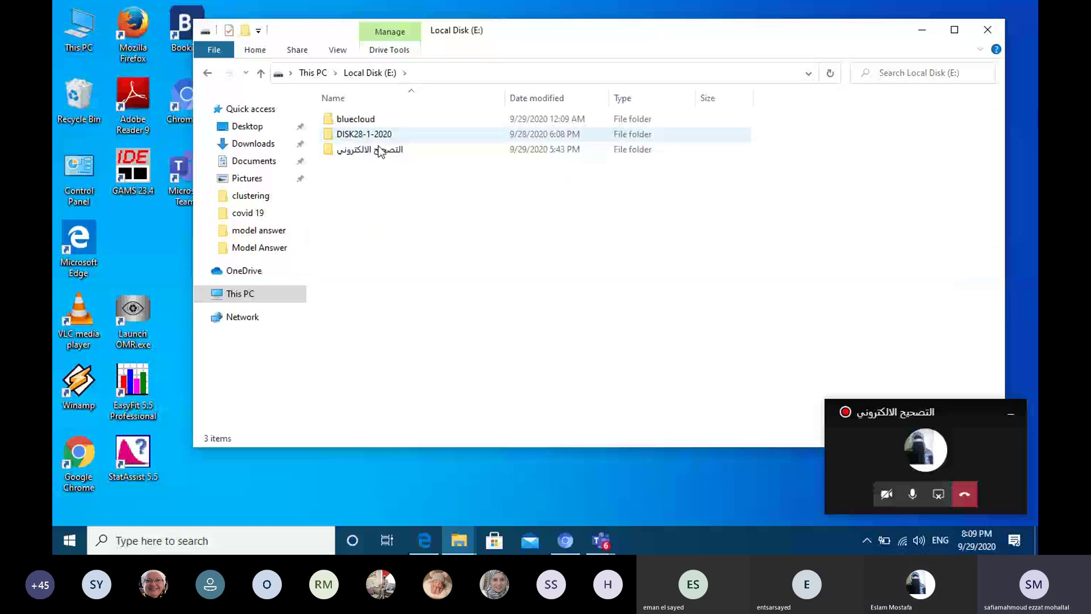
{"action": "double_click", "coordinate": [380, 152]}
{"action": "double_click", "coordinate": [388, 143]}
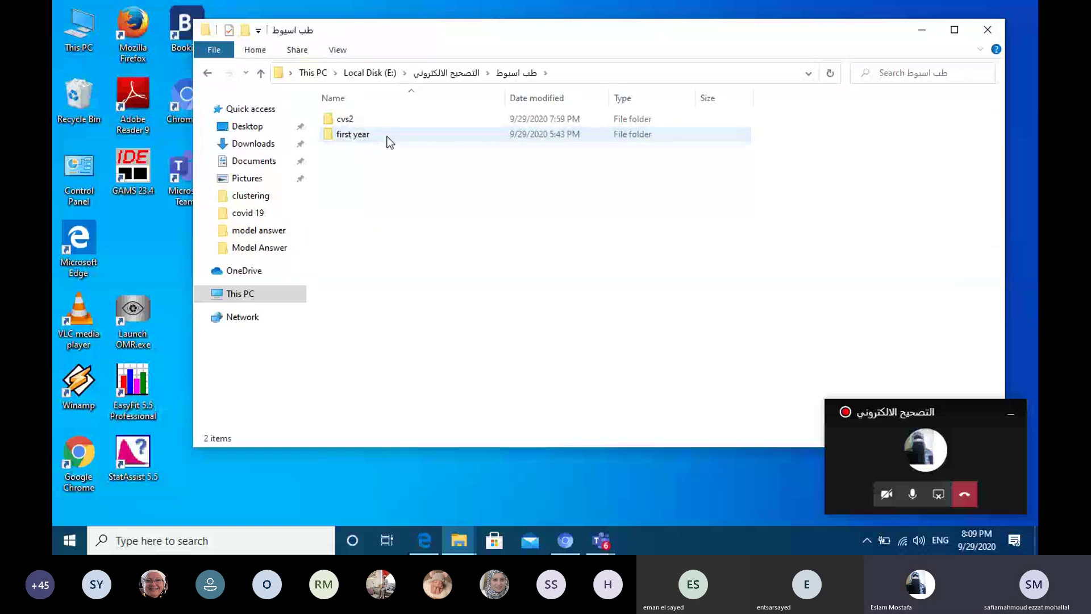
{"action": "double_click", "coordinate": [390, 120]}
{"action": "double_click", "coordinate": [382, 149]}
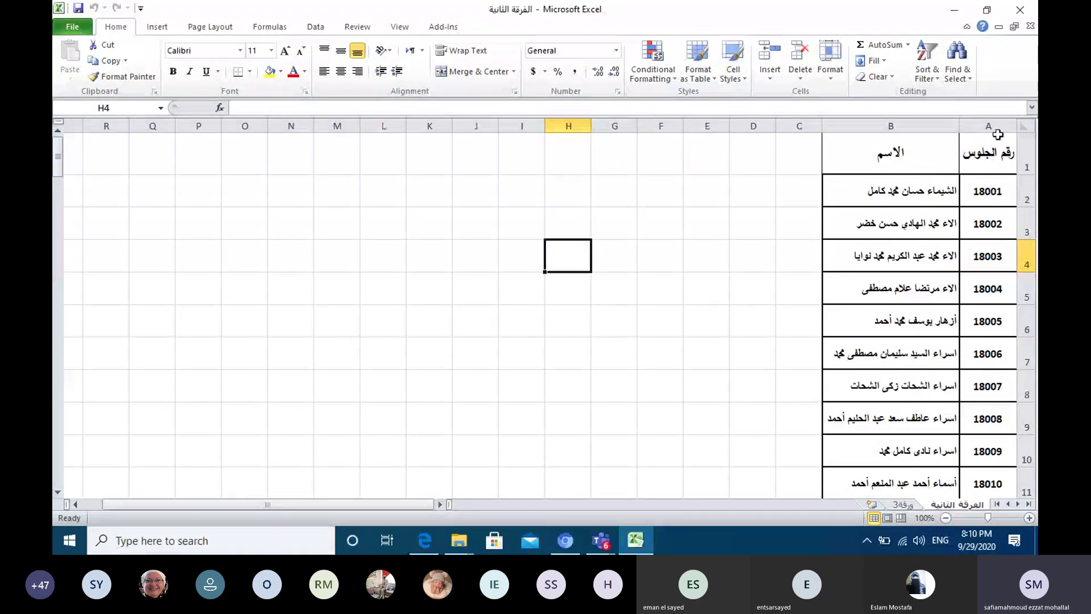
- Examine the seat number and name columns and their header row in the student list, and minimise the workbook
{"action": "left_click", "coordinate": [890, 126]}
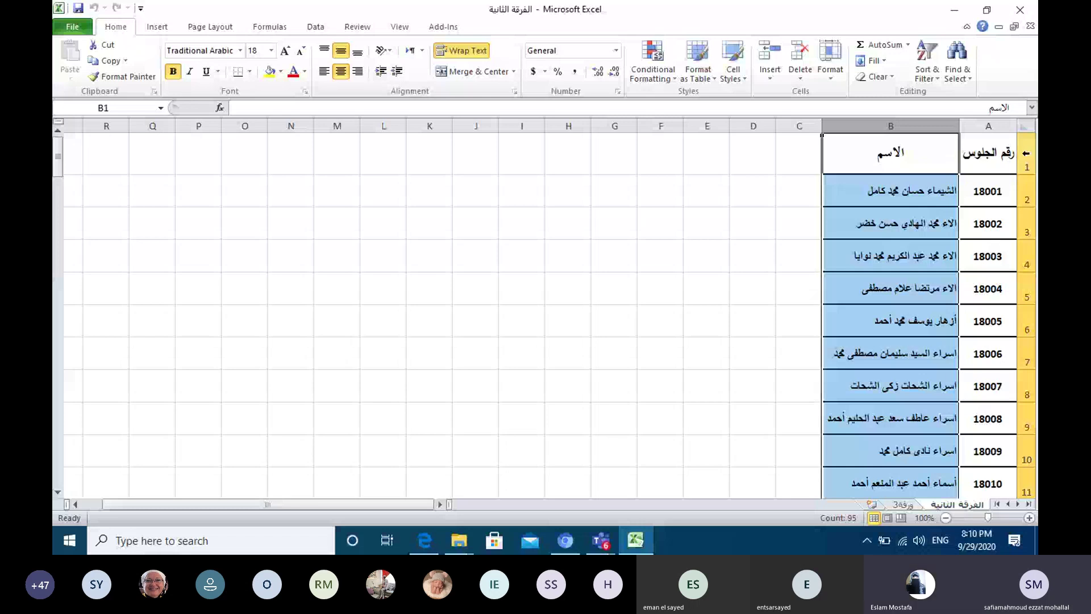
{"action": "left_click_drag", "start_coordinate": [989, 152], "coordinate": [640, 155]}
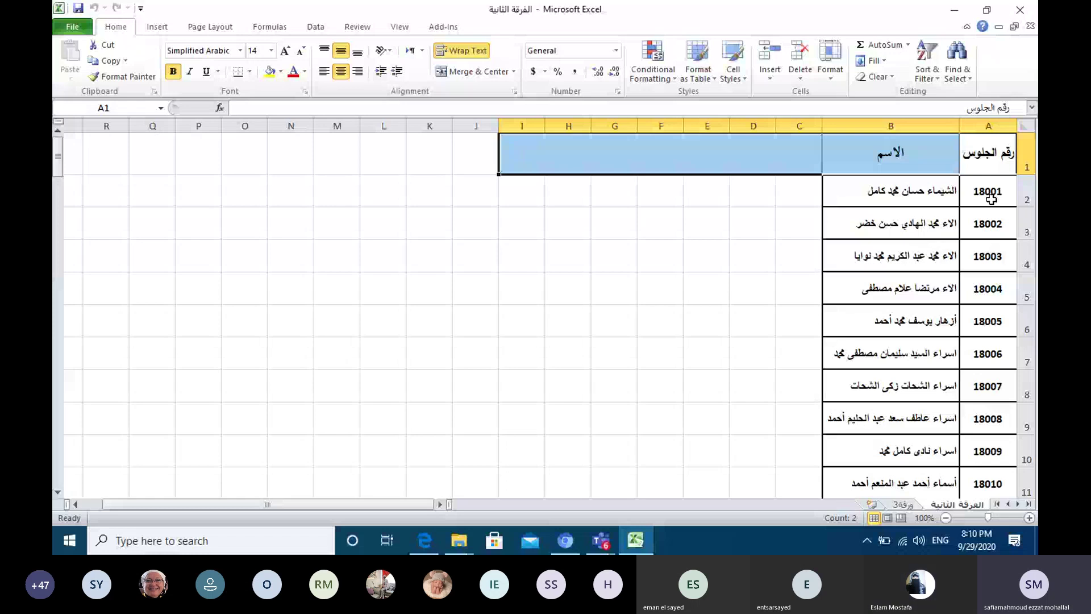
{"action": "left_click", "coordinate": [991, 199]}
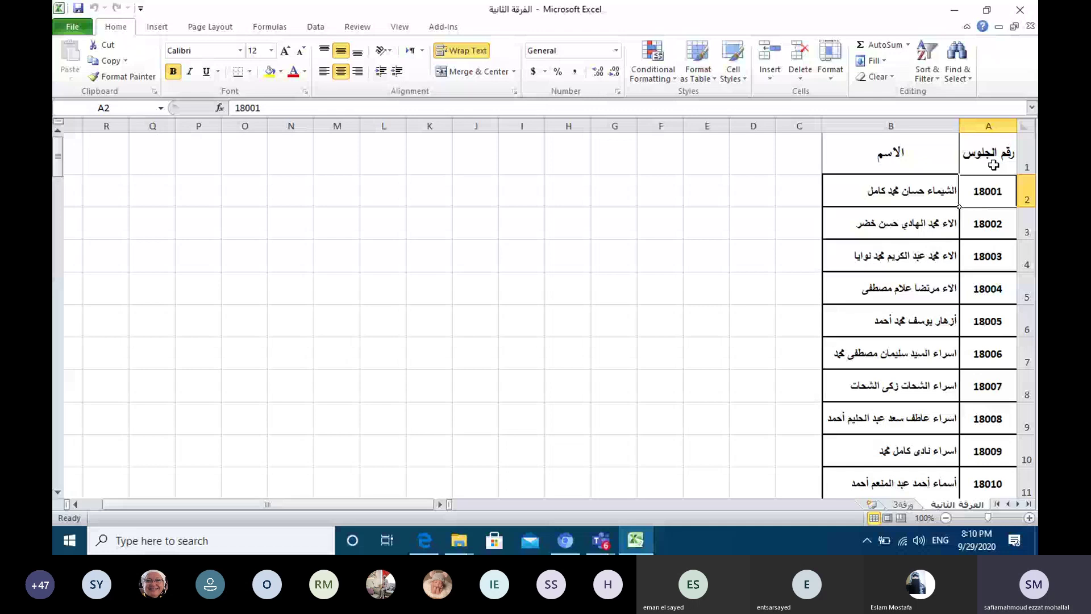
{"action": "left_click", "coordinate": [901, 117]}
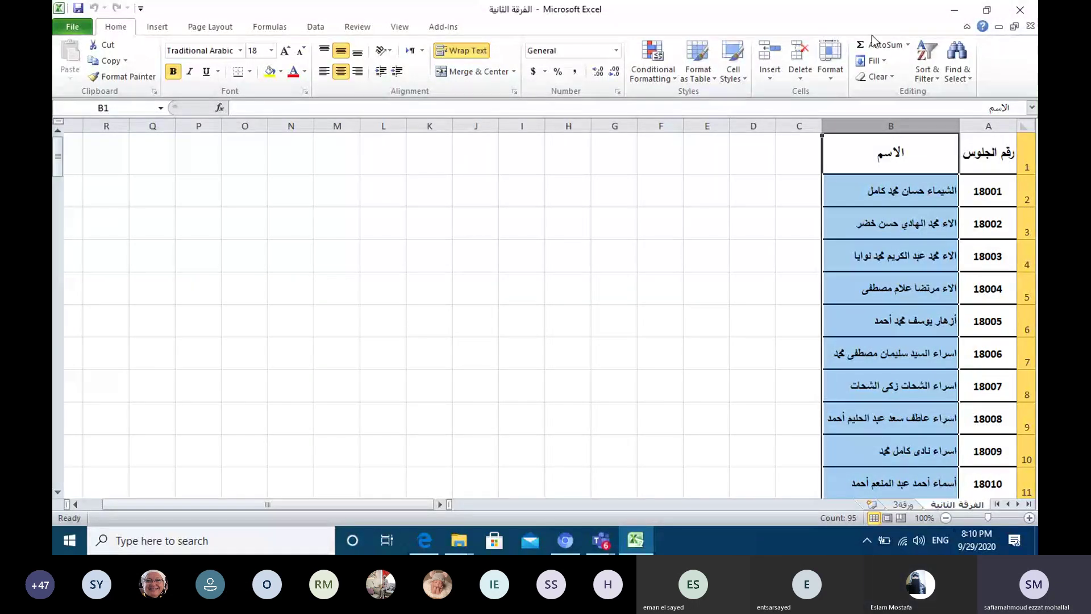
{"action": "left_click", "coordinate": [944, 20]}
- View the scanned answer sheets in the Photos folder and return to the cvs2 folder
{"action": "left_click", "coordinate": [493, 132]}
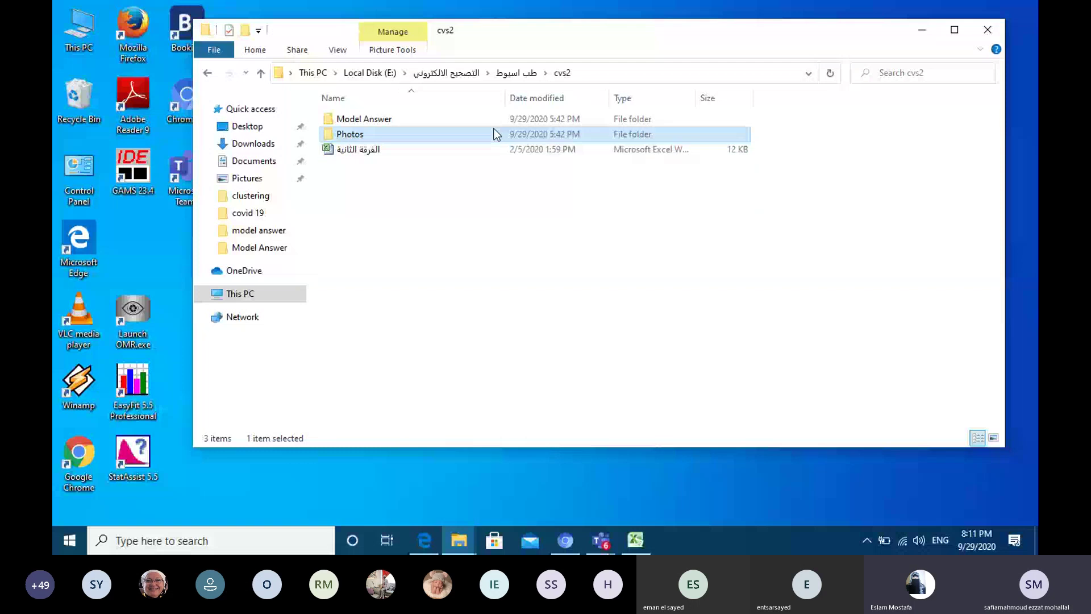
{"action": "double_click", "coordinate": [494, 132]}
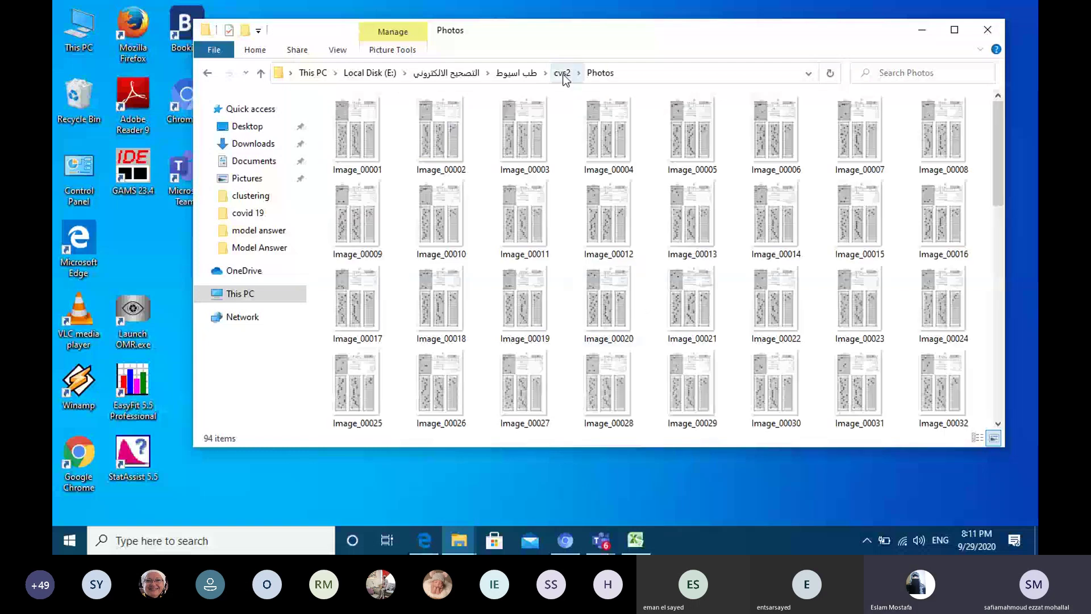
{"action": "left_click", "coordinate": [562, 73]}
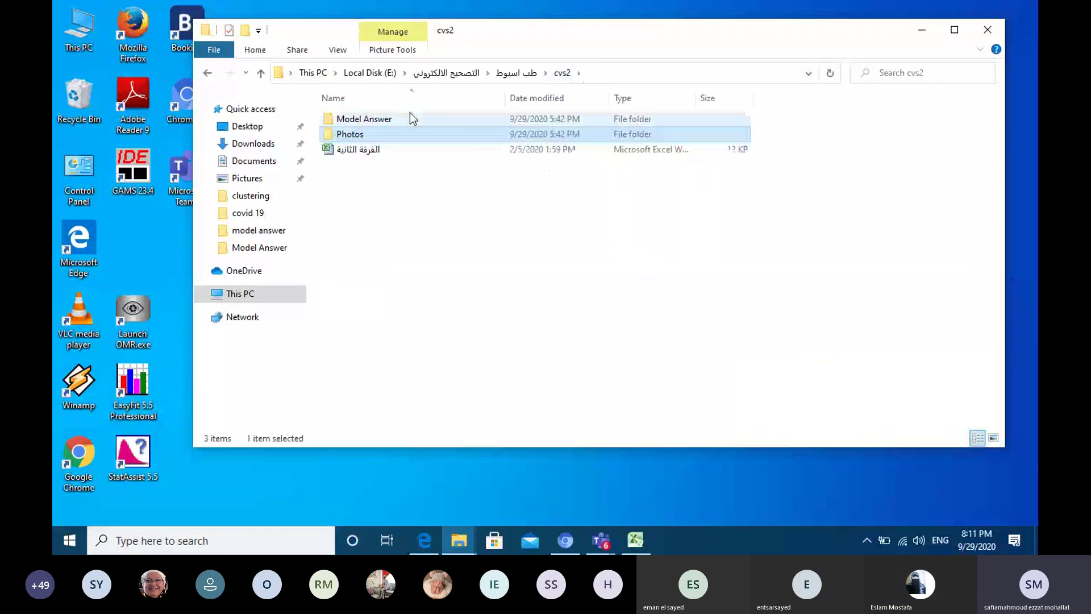
- View Image_00001 in the Model Answer folder, then close the image and the folder window
{"action": "double_click", "coordinate": [363, 119]}
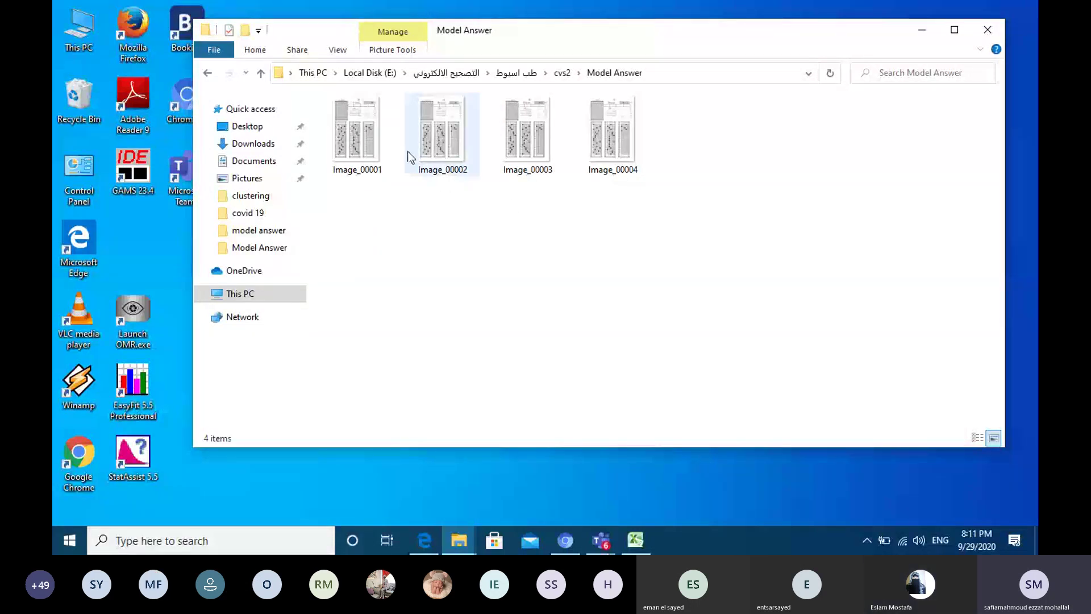
{"action": "double_click", "coordinate": [351, 162]}
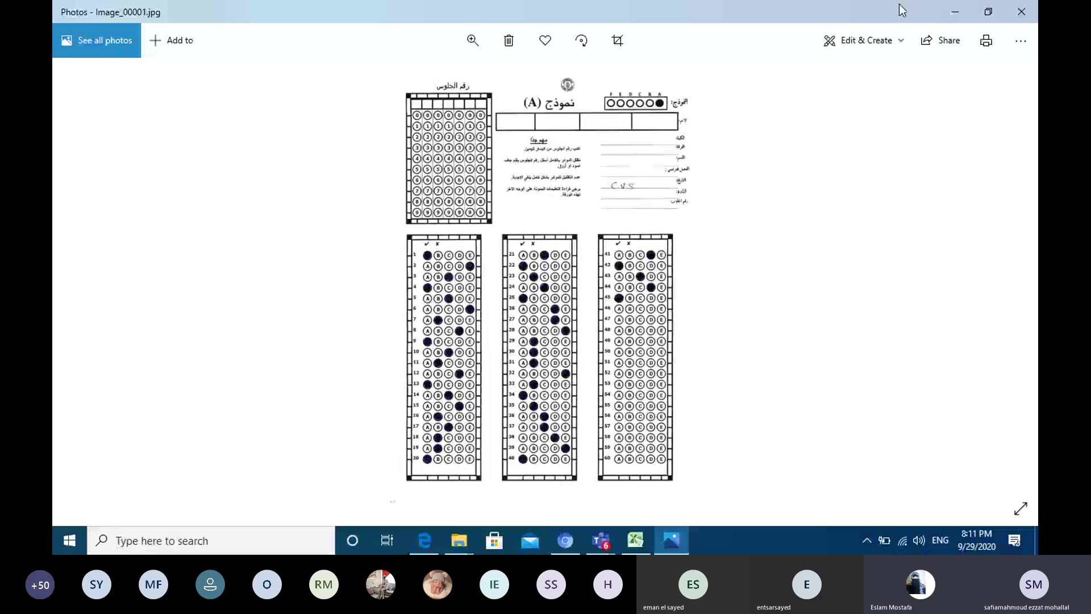
{"action": "left_click", "coordinate": [1016, 19]}
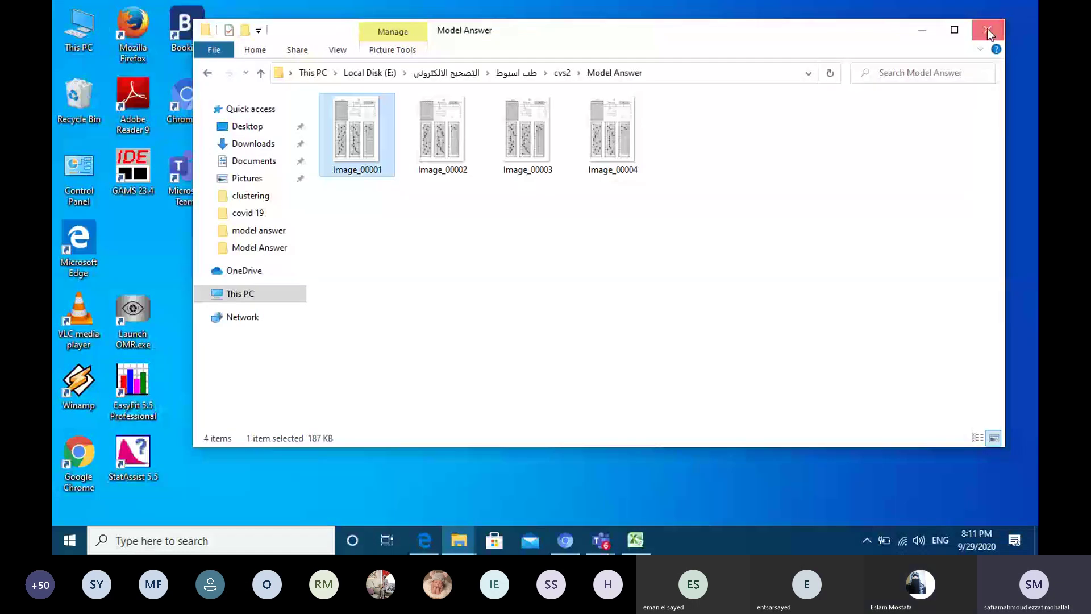
{"action": "left_click", "coordinate": [987, 28]}
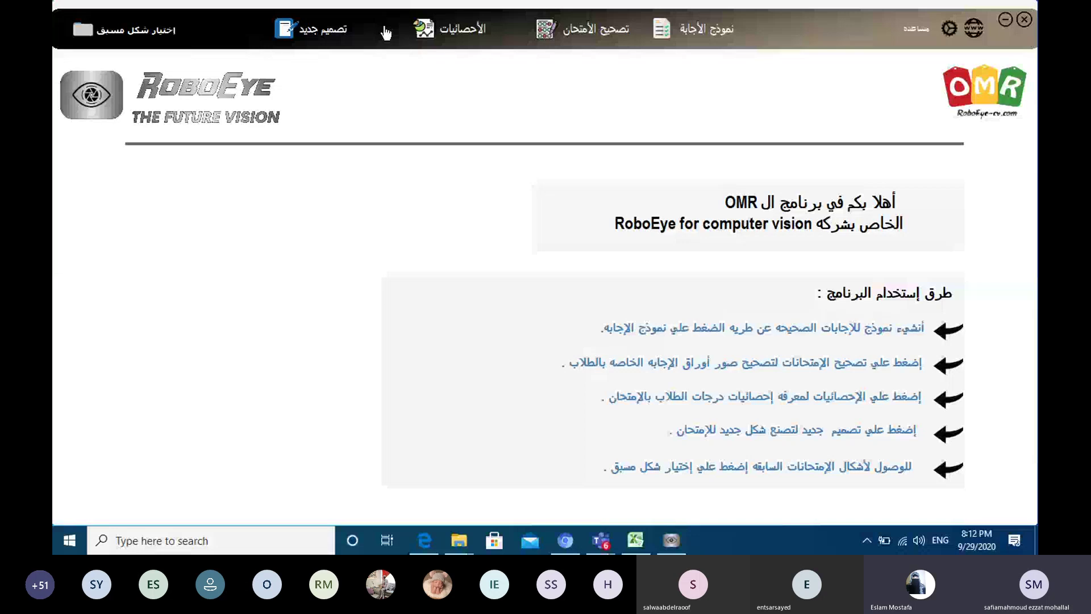
- Switch to the RoboEye OMR program and preview the saved answer keys of the trky1 and urdo1 groups
{"action": "left_click", "coordinate": [691, 38]}
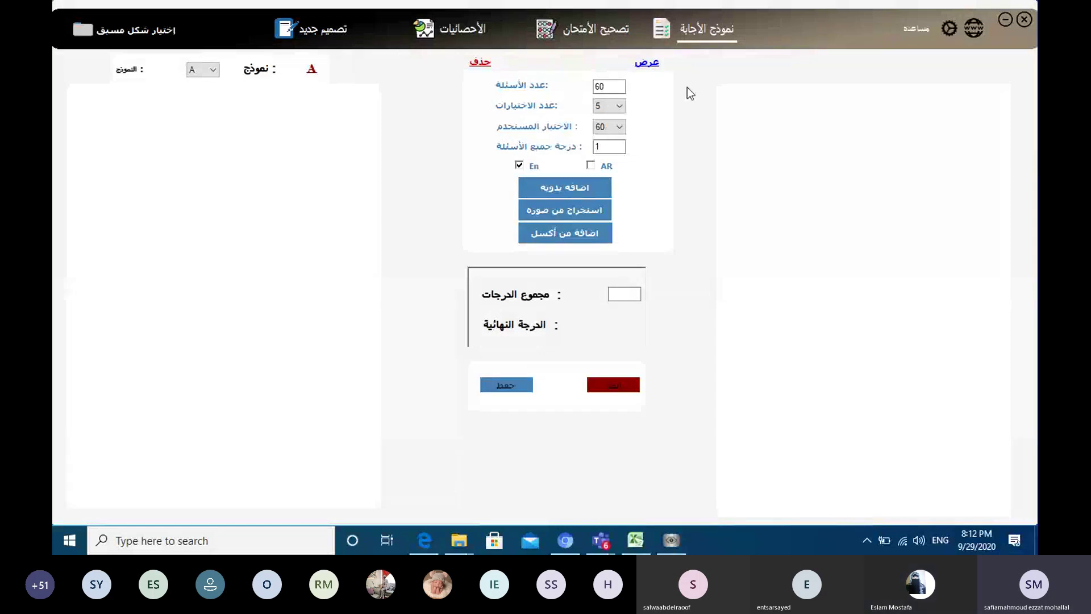
{"action": "left_click", "coordinate": [648, 64]}
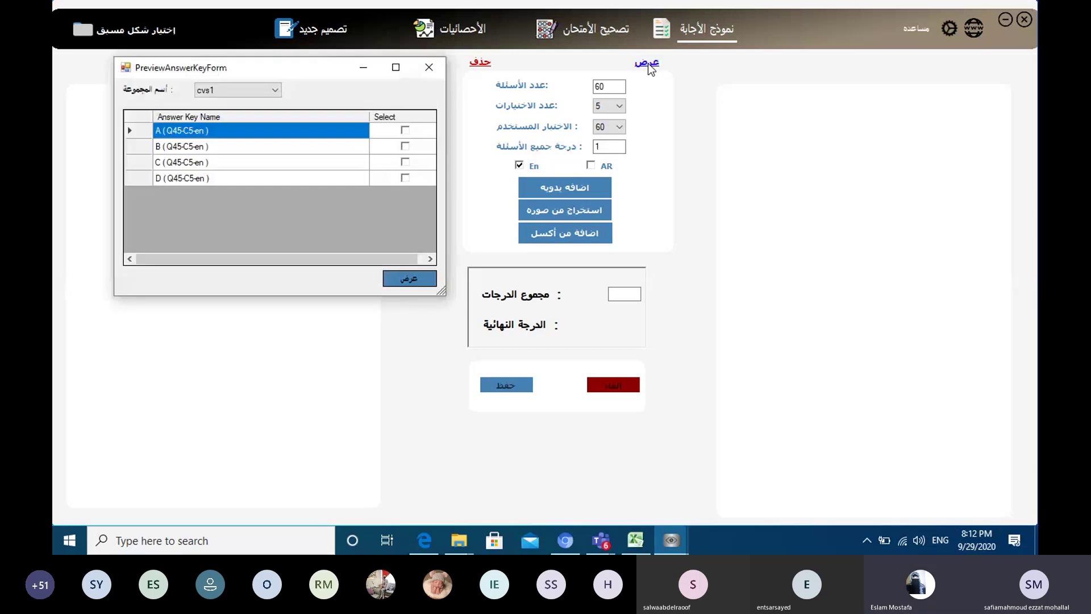
{"action": "left_click", "coordinate": [199, 90]}
{"action": "left_click", "coordinate": [272, 108]}
{"action": "left_click", "coordinate": [273, 91]}
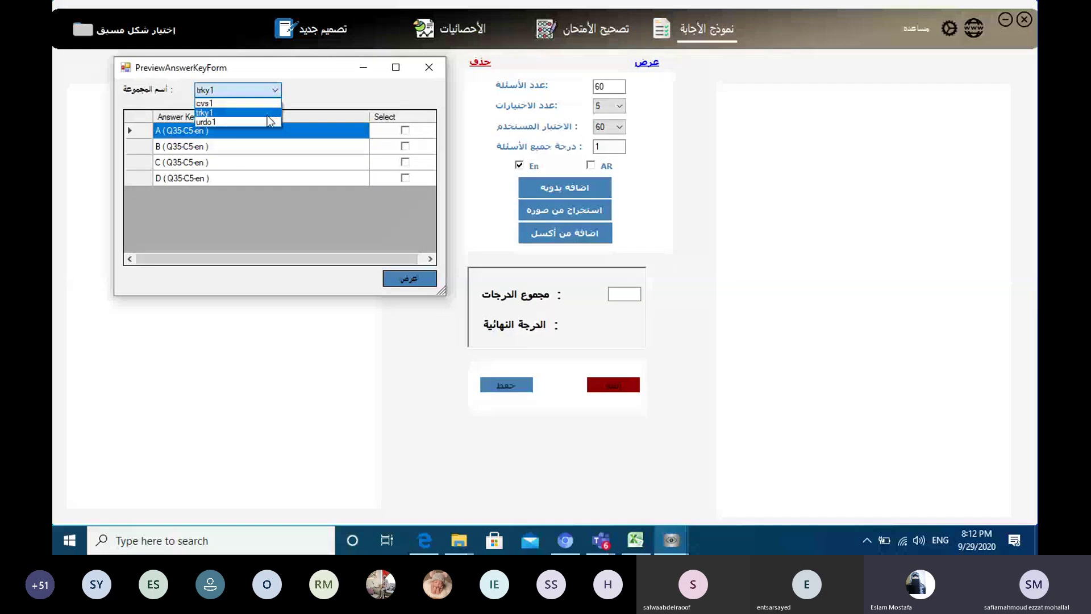
{"action": "left_click", "coordinate": [267, 122]}
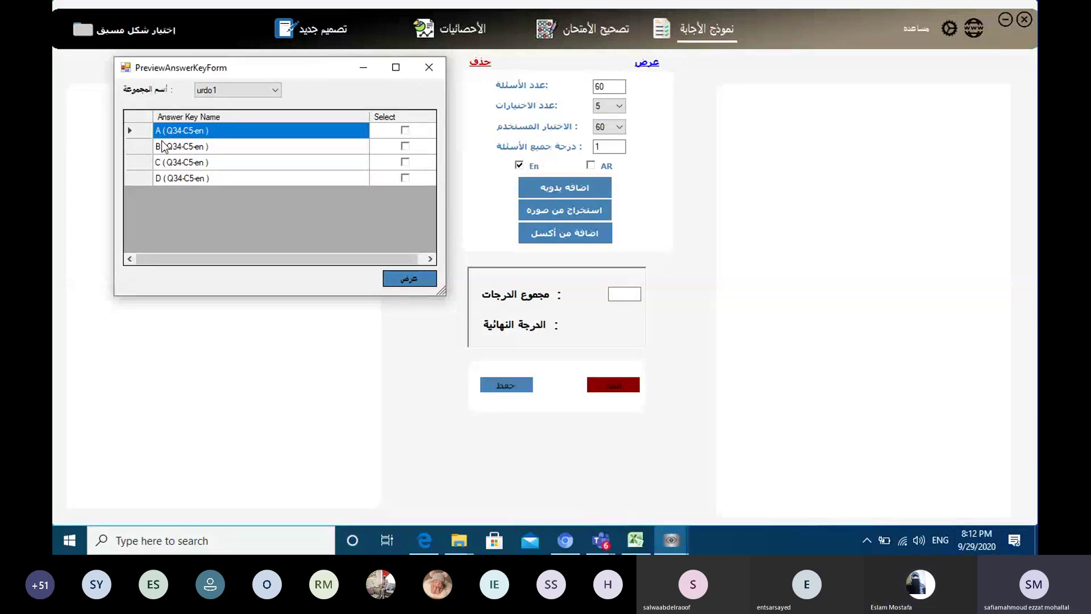
{"action": "left_click", "coordinate": [405, 279]}
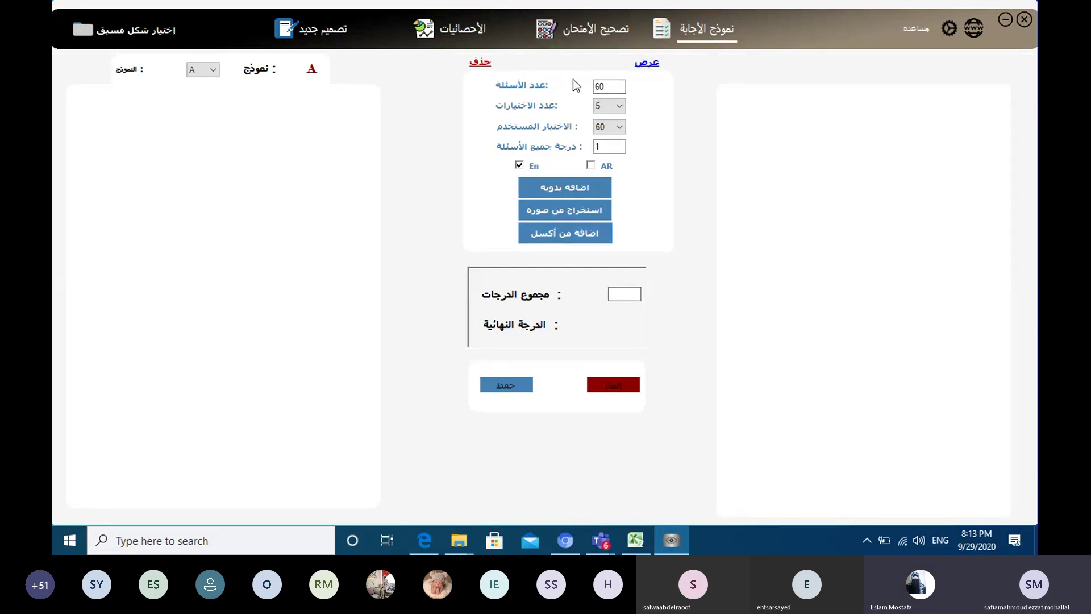
- Configure the new answer key for 45 questions on the 60-question sheet, with a grade of 2 for every question
{"action": "left_click", "coordinate": [606, 88]}
{"action": "double_click", "coordinate": [605, 86]}
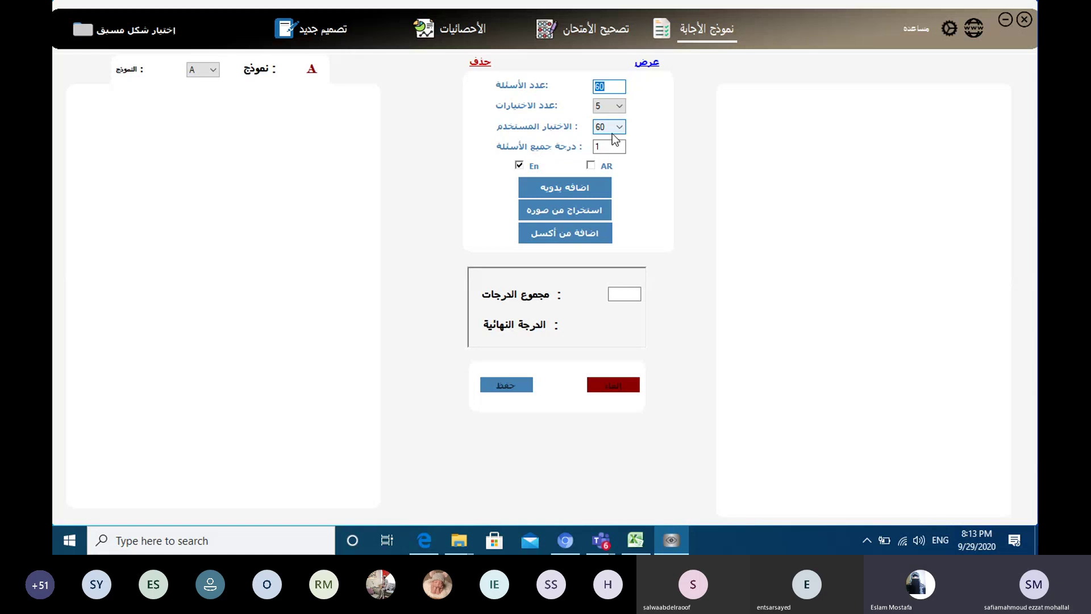
{"action": "type", "text": "45"}
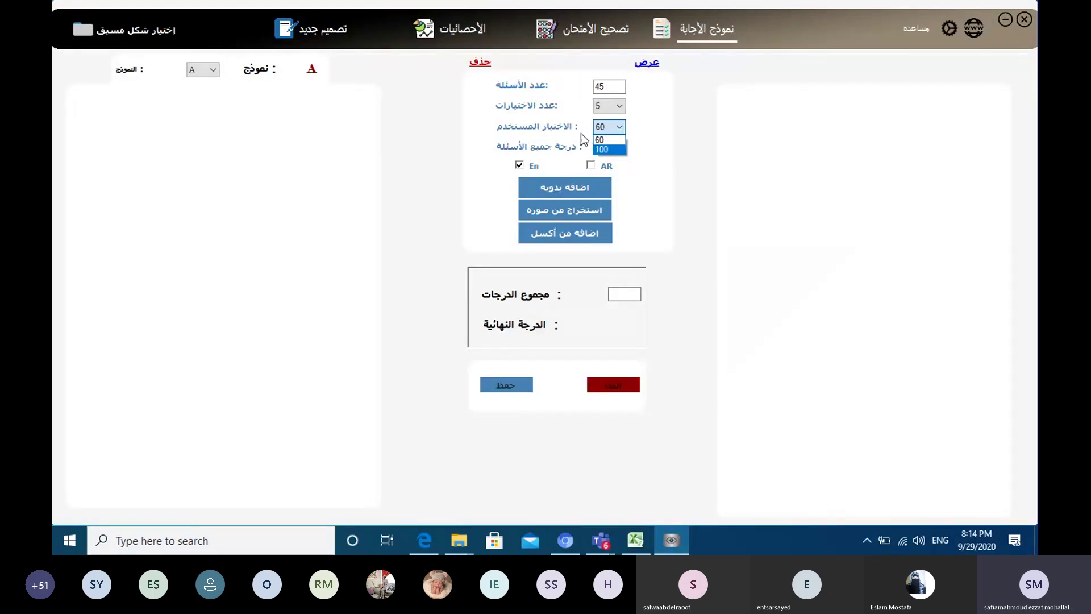
{"action": "left_click", "coordinate": [613, 139]}
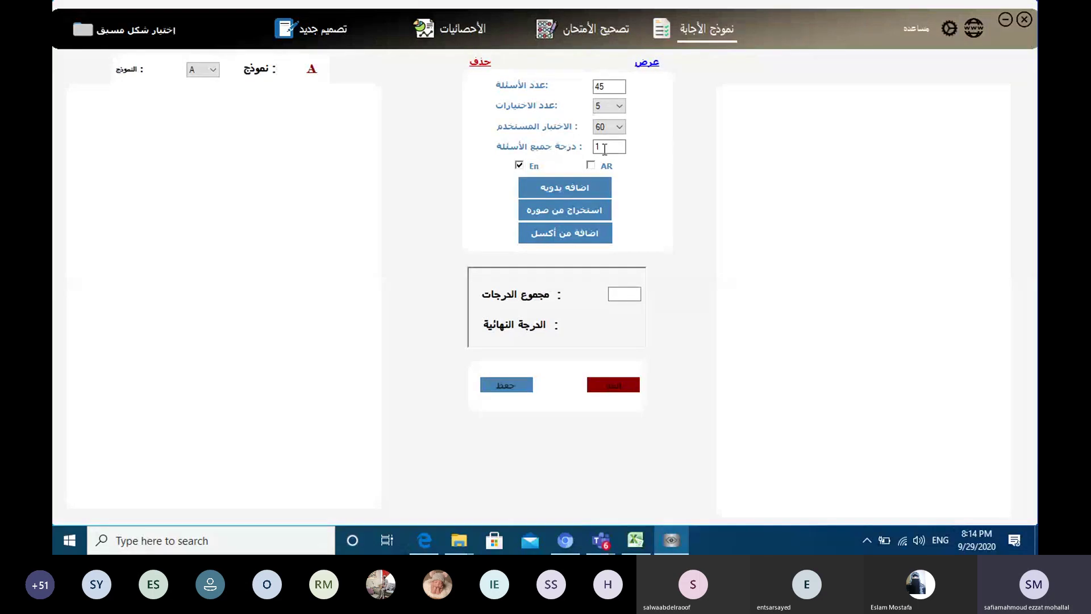
{"action": "left_click_drag", "start_coordinate": [605, 149], "coordinate": [568, 149]}
{"action": "type", "text": "2"}
{"action": "left_click", "coordinate": [571, 187]}
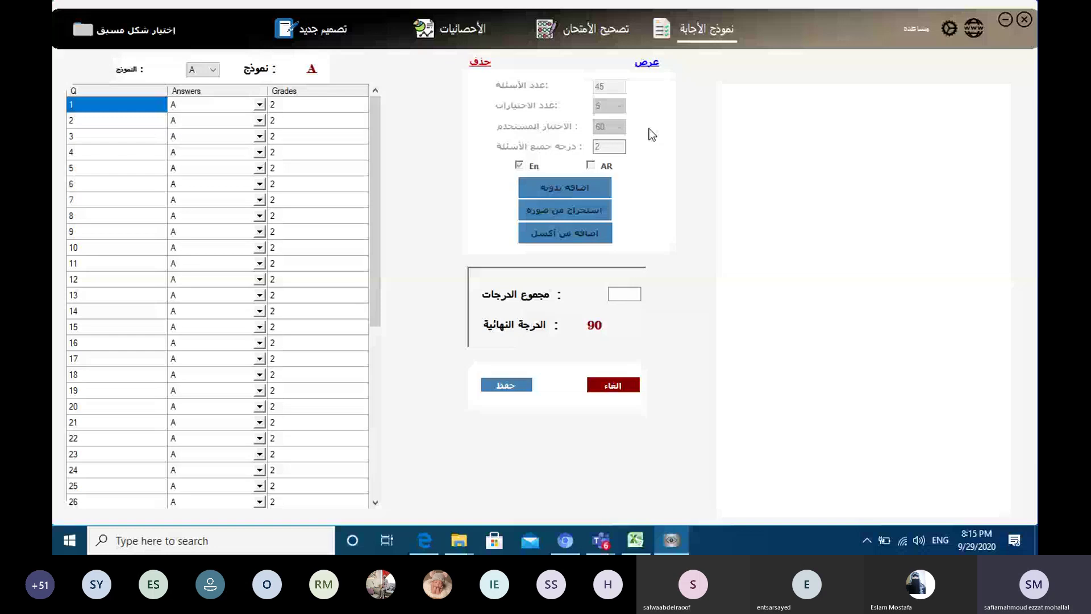
{"action": "left_click", "coordinate": [216, 119]}
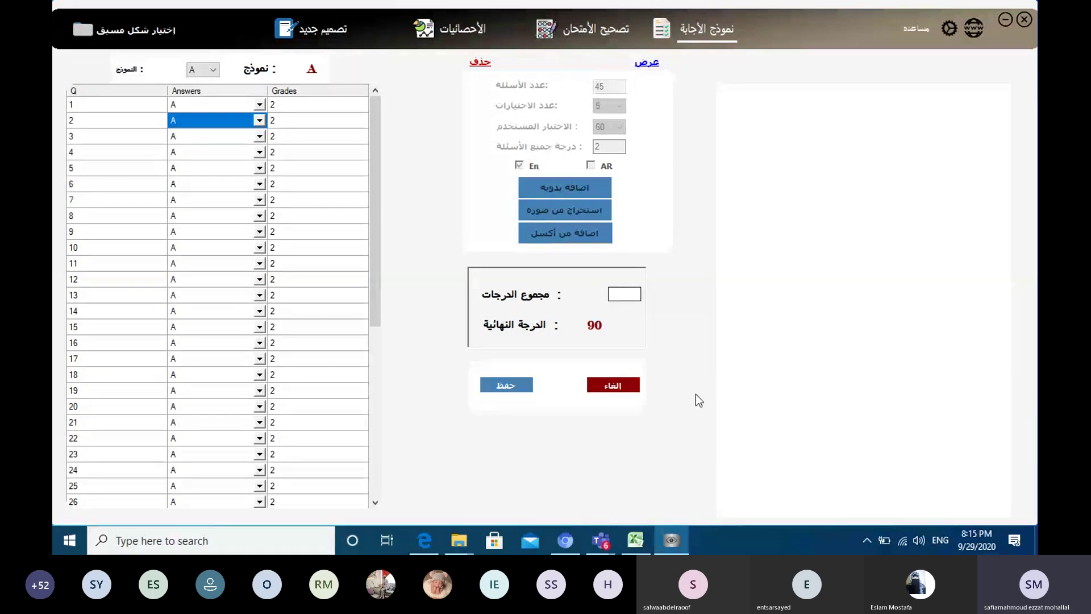
{"action": "left_click", "coordinate": [629, 389]}
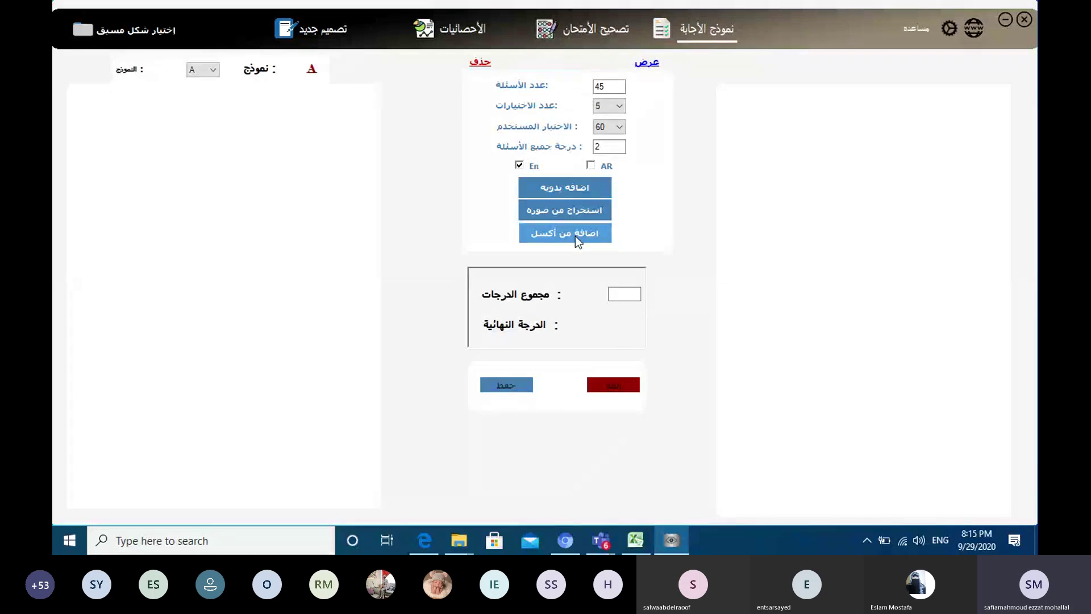
{"action": "left_click", "coordinate": [575, 237]}
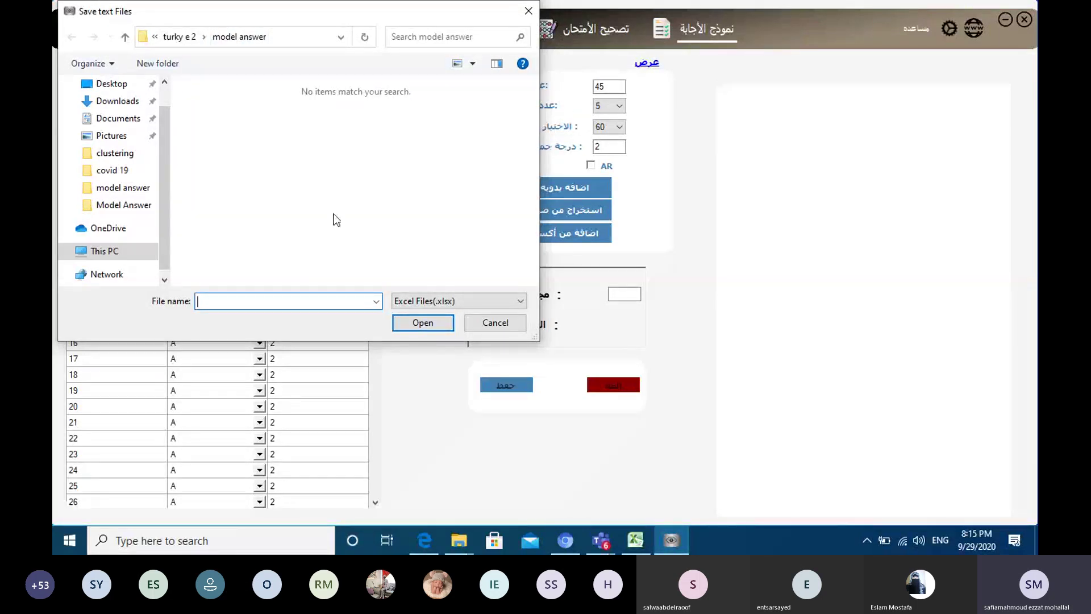
{"action": "left_click", "coordinate": [500, 324]}
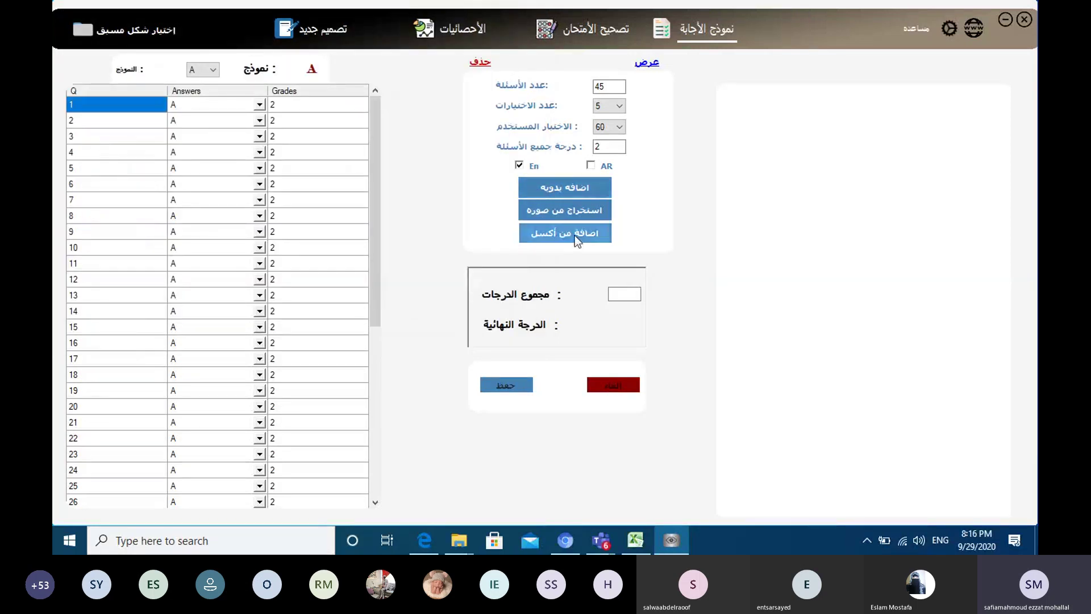
- Try extracting the answers from Image_00001 in the turky e 2 model answer folder, and discard the resulting key
{"action": "left_click", "coordinate": [575, 209]}
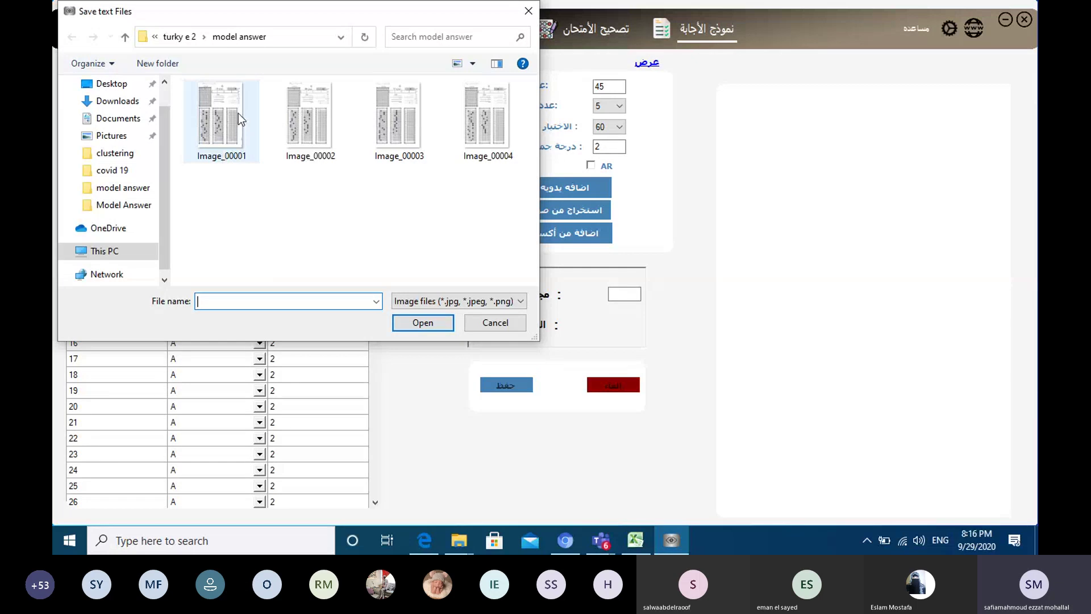
{"action": "left_click", "coordinate": [238, 143]}
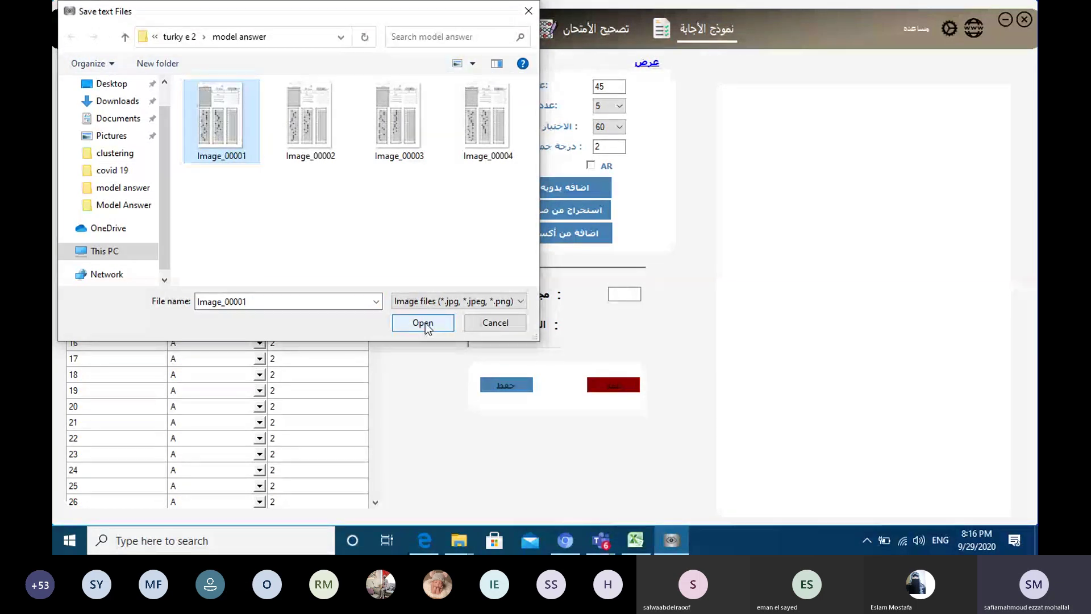
{"action": "left_click", "coordinate": [425, 324]}
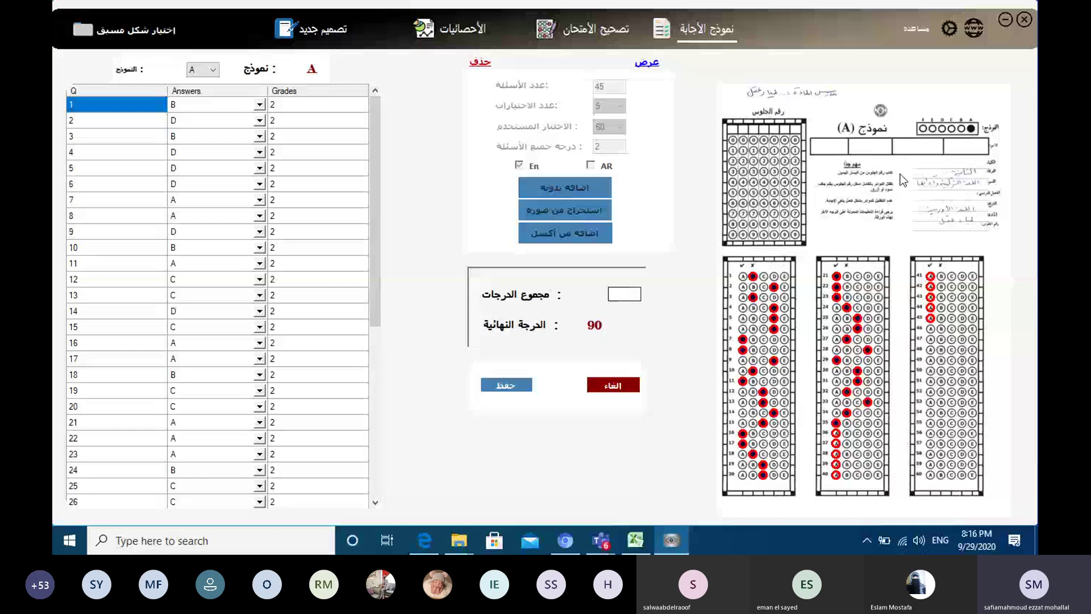
{"action": "left_click", "coordinate": [611, 384]}
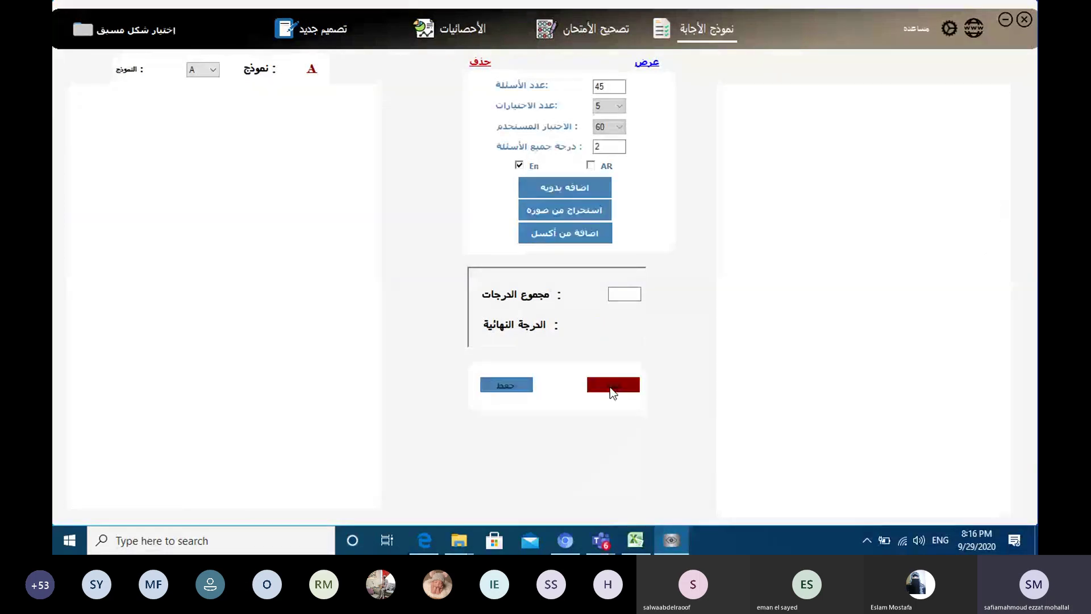
- Extract the answer key from Image_00001 in the cvs2 Model Answer folder, under طب اسيوط in التصحيح الالكتروني on Local Disk (E:)
{"action": "left_click", "coordinate": [557, 216]}
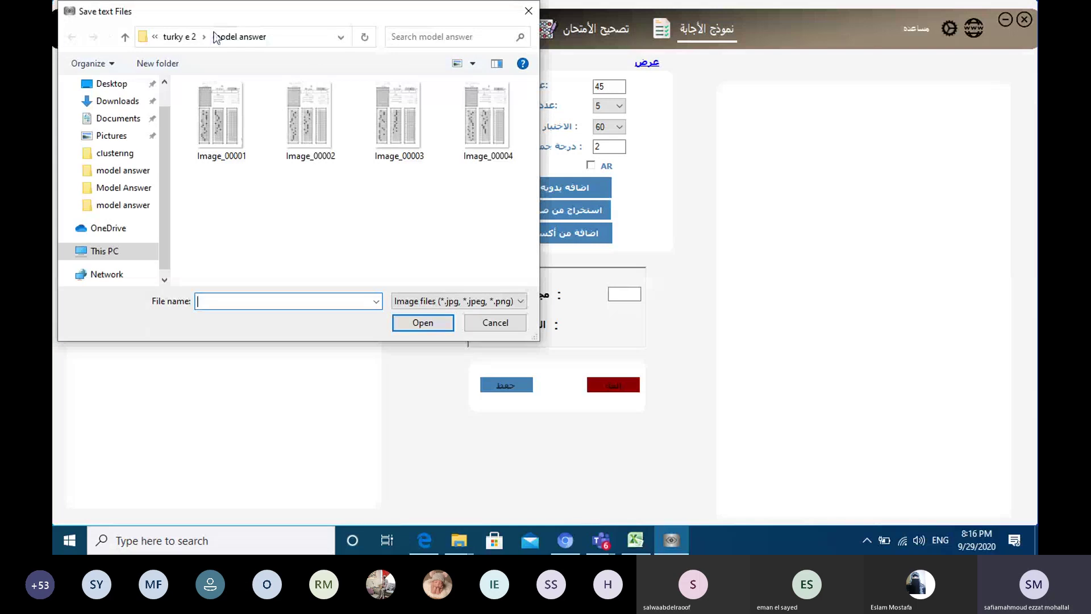
{"action": "left_click", "coordinate": [166, 39]}
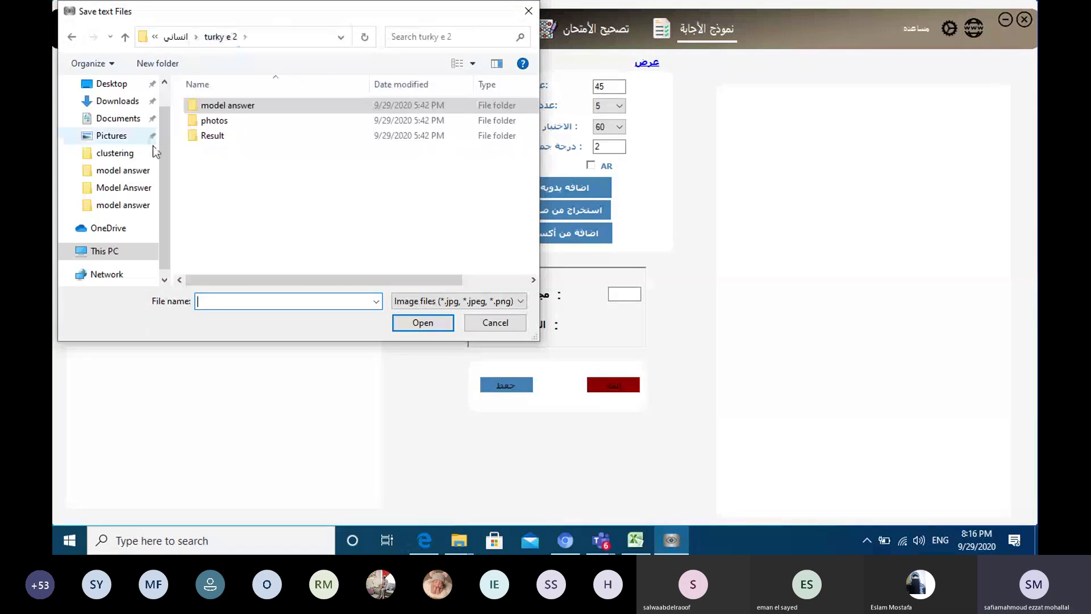
{"action": "left_click", "coordinate": [107, 256]}
{"action": "double_click", "coordinate": [273, 257]}
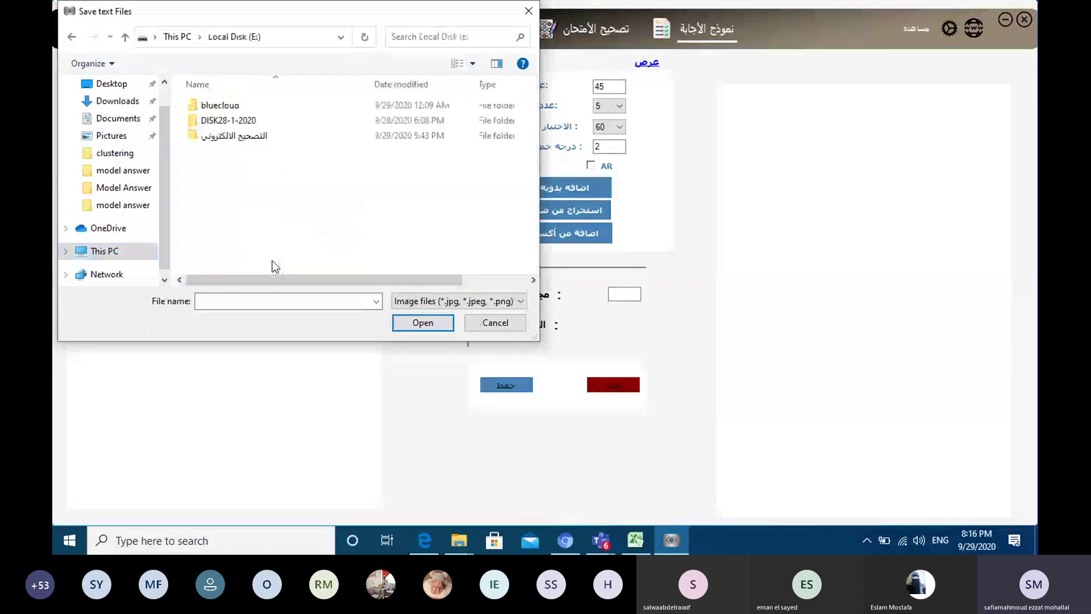
{"action": "double_click", "coordinate": [227, 141]}
{"action": "left_click", "coordinate": [218, 126]}
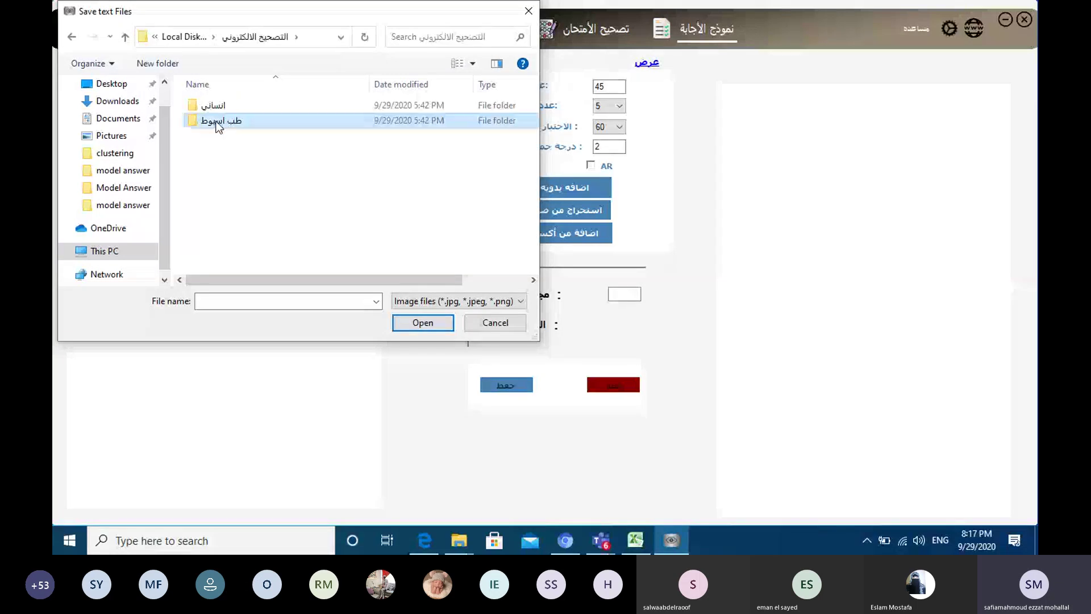
{"action": "double_click", "coordinate": [217, 126]}
{"action": "double_click", "coordinate": [217, 107]}
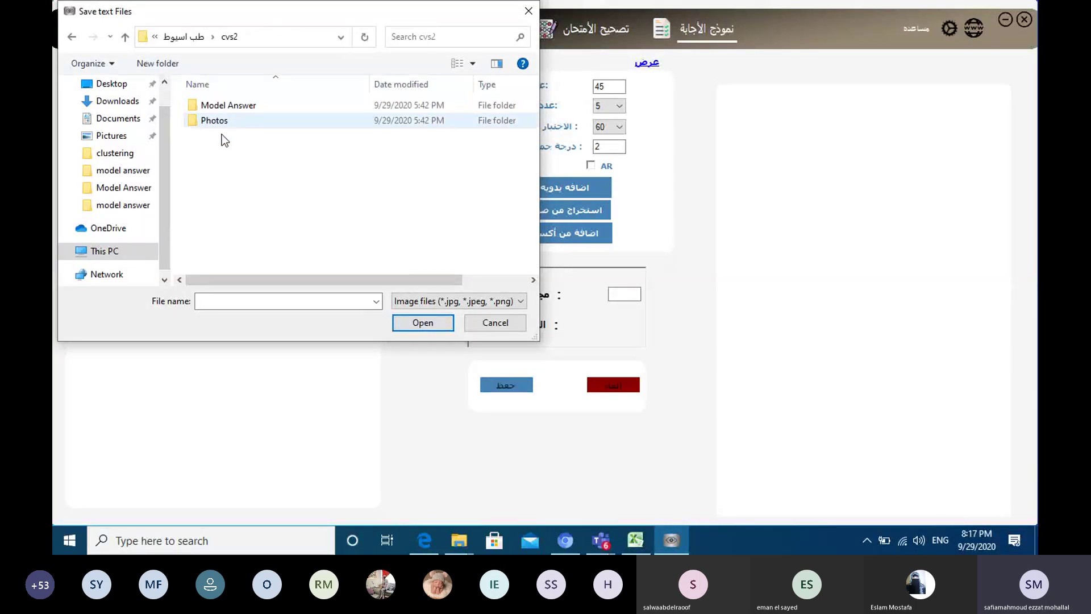
{"action": "left_click", "coordinate": [239, 111]}
{"action": "double_click", "coordinate": [238, 111]}
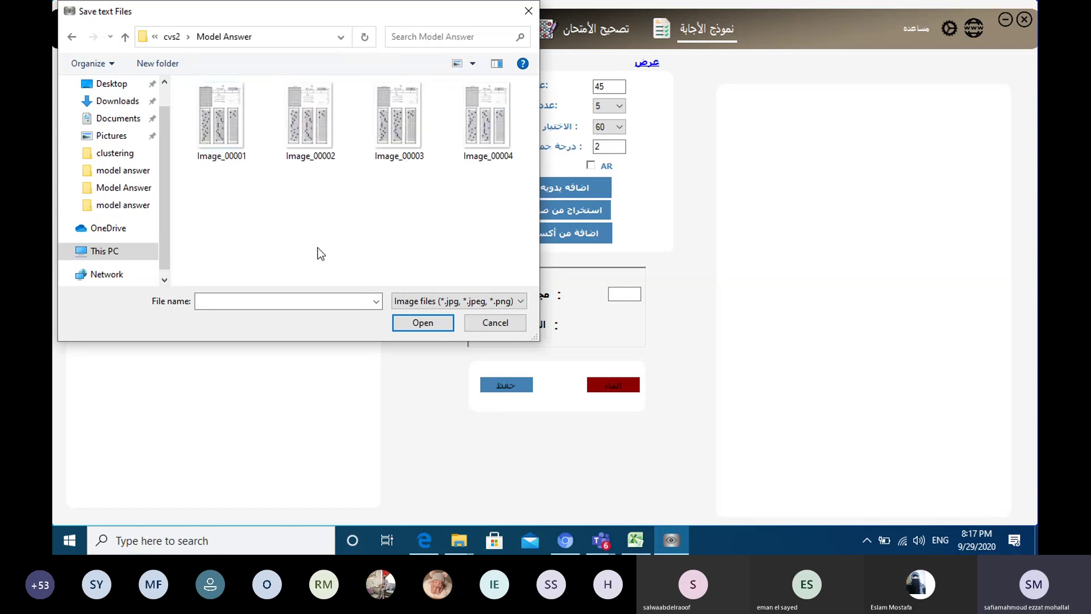
{"action": "left_click", "coordinate": [224, 145]}
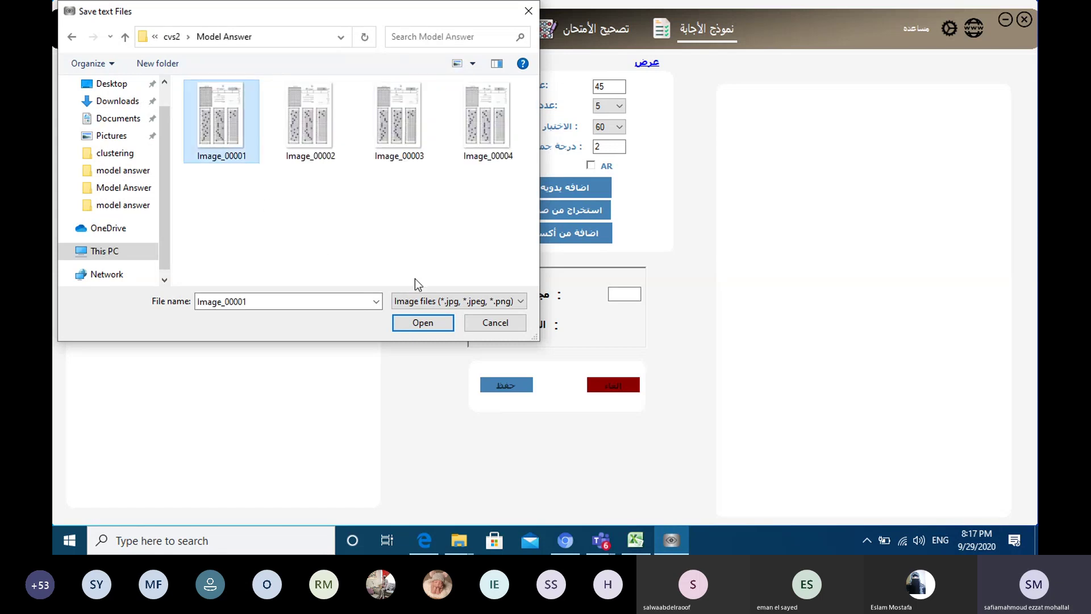
{"action": "left_click", "coordinate": [435, 320]}
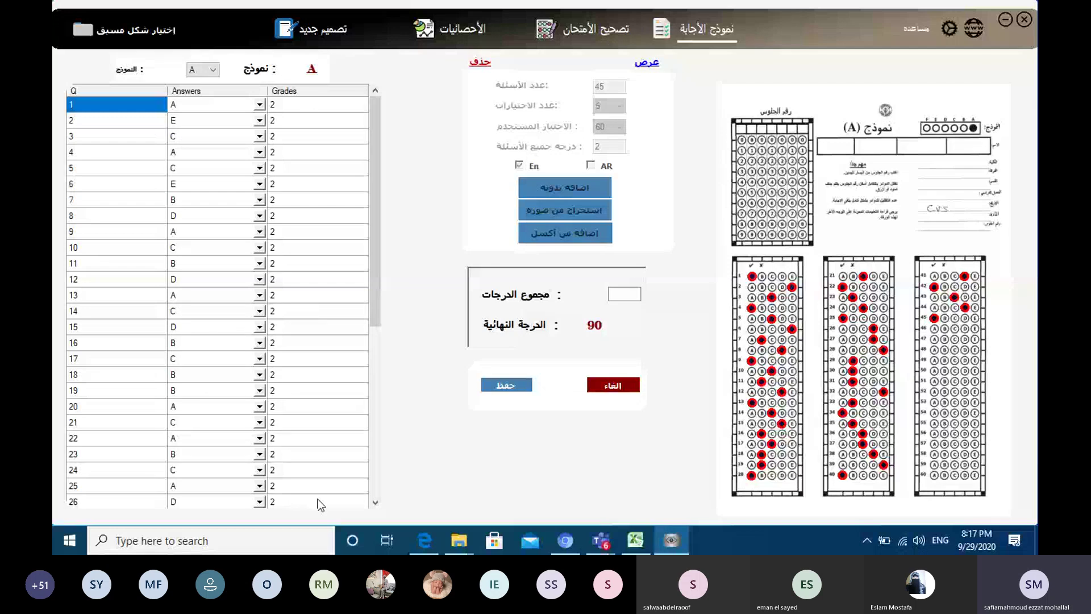
- Enter 100 as the total of the exam grades (مجموع الدرجات)
{"action": "left_click", "coordinate": [623, 321]}
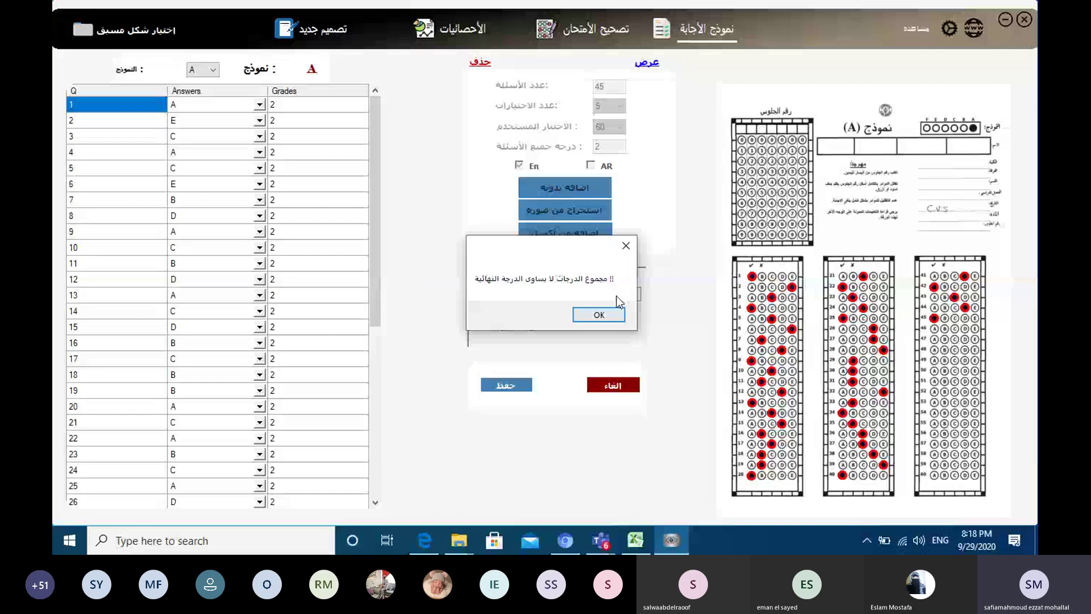
{"action": "left_click", "coordinate": [618, 314]}
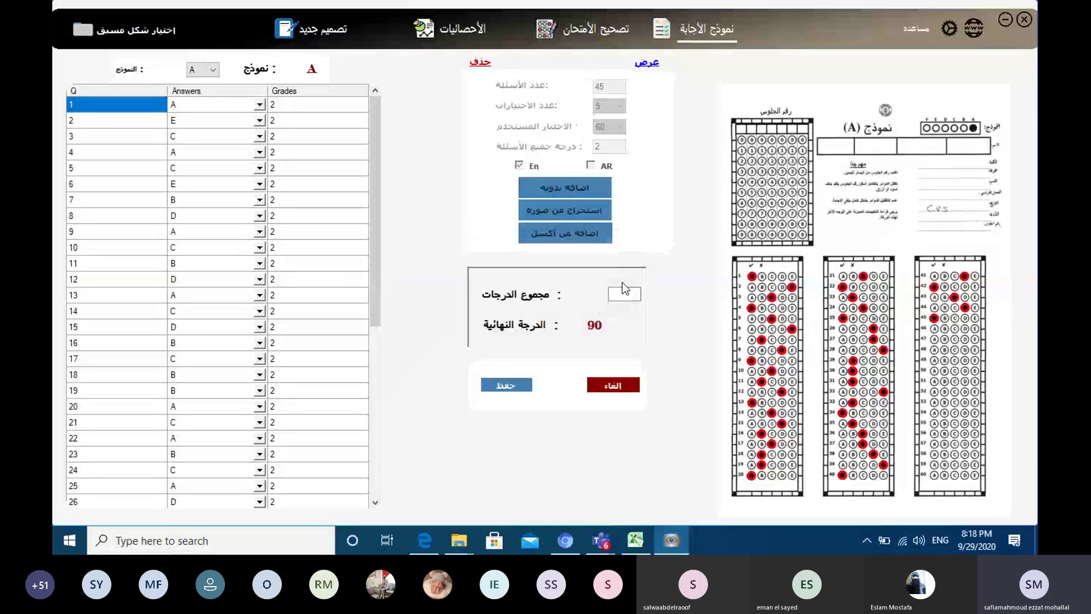
{"action": "left_click", "coordinate": [617, 294]}
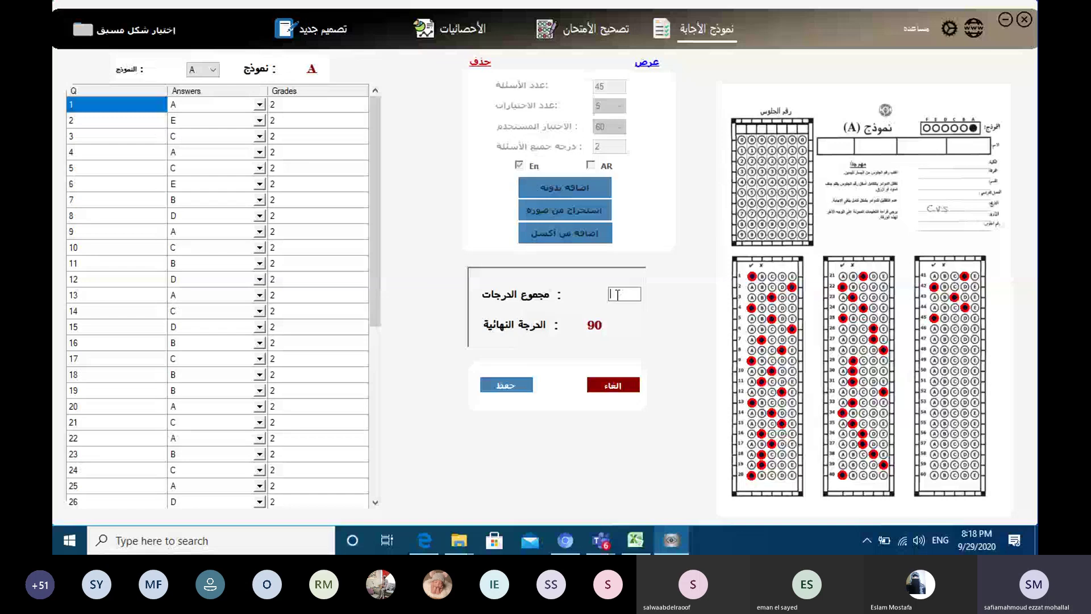
{"action": "type", "text": "100"}
- Raise the grade of questions 3, 7, 11, 14 and 16 to 3 in the model A answer key
{"action": "left_click", "coordinate": [312, 139]}
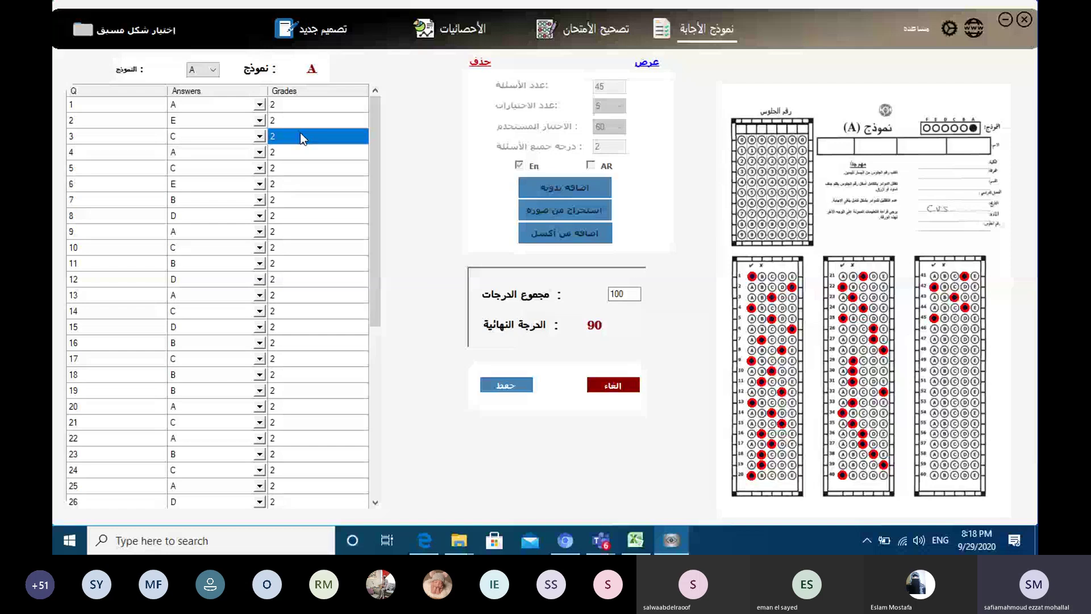
{"action": "type", "text": "3"}
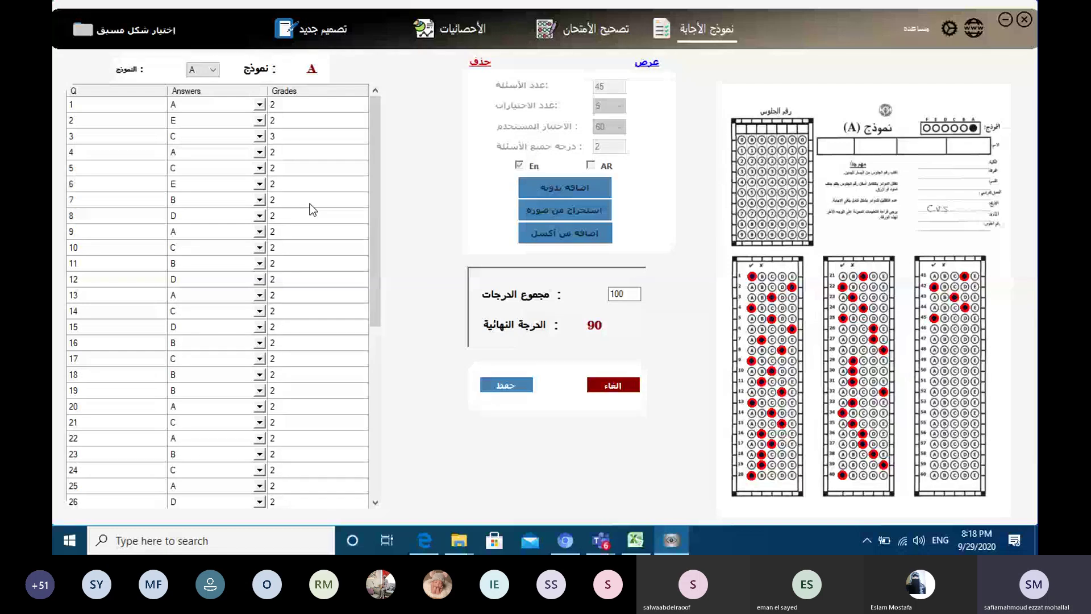
{"action": "left_click", "coordinate": [309, 203]}
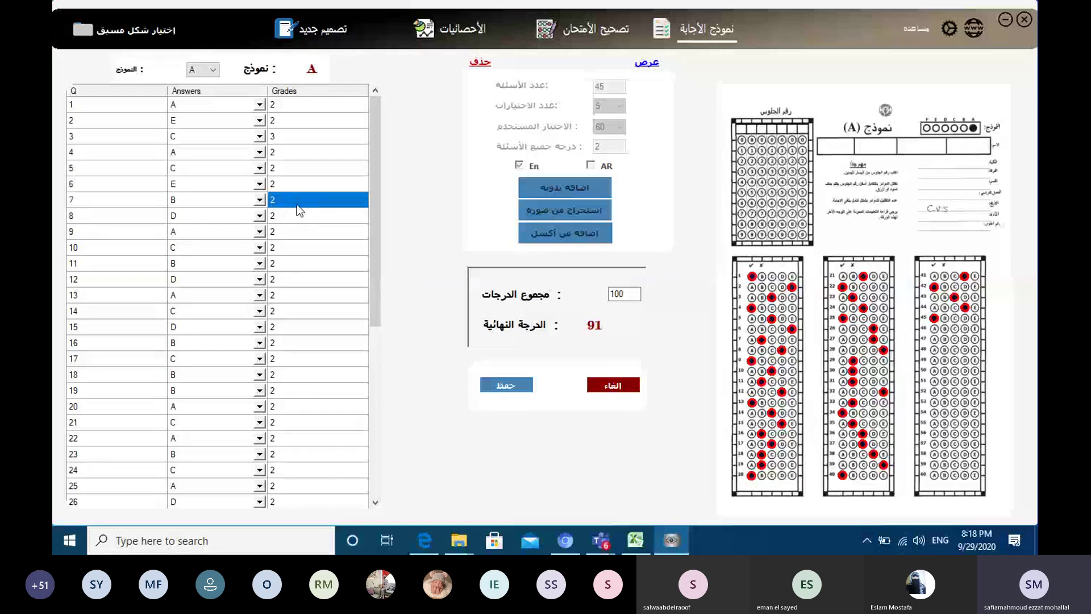
{"action": "type", "text": "3"}
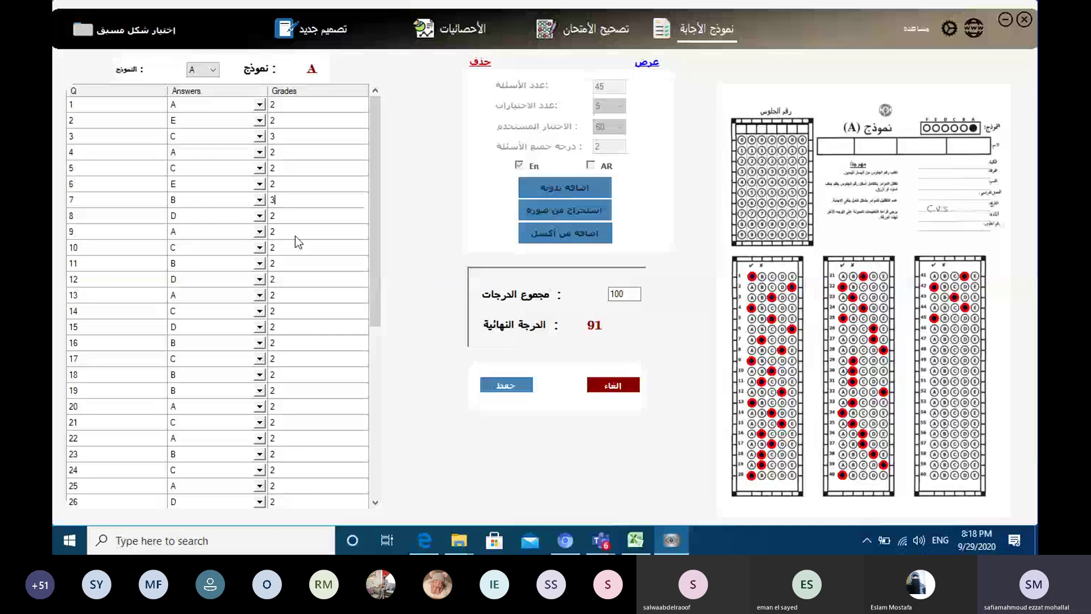
{"action": "left_click", "coordinate": [299, 263]}
{"action": "type", "text": "3"}
{"action": "left_click", "coordinate": [285, 310]}
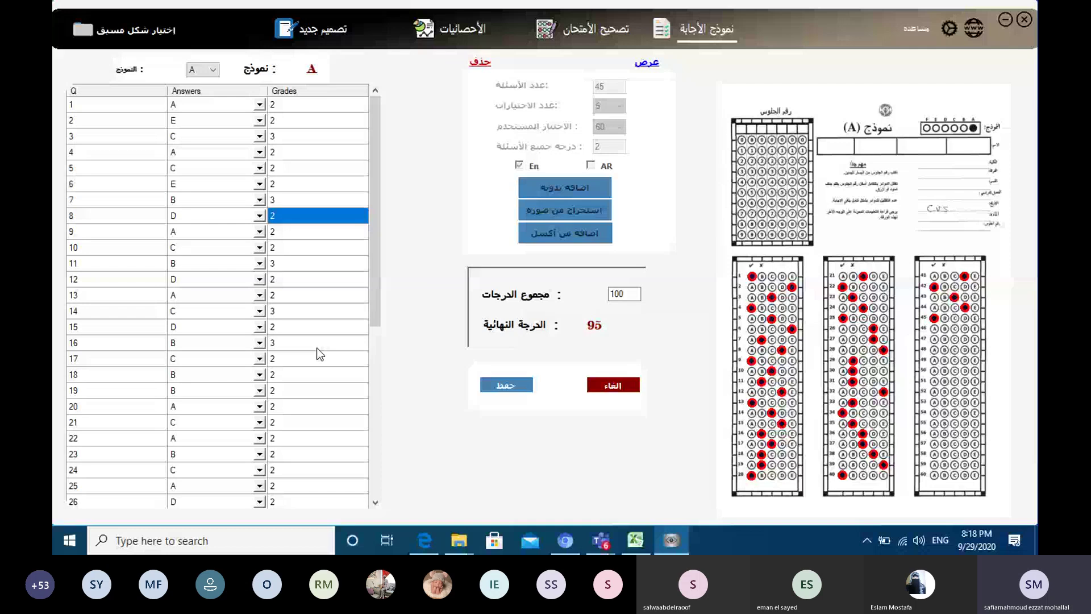
- Set the grade of questions 5 and 6 to 2.5 in the model A answer key
{"action": "left_click", "coordinate": [304, 186]}
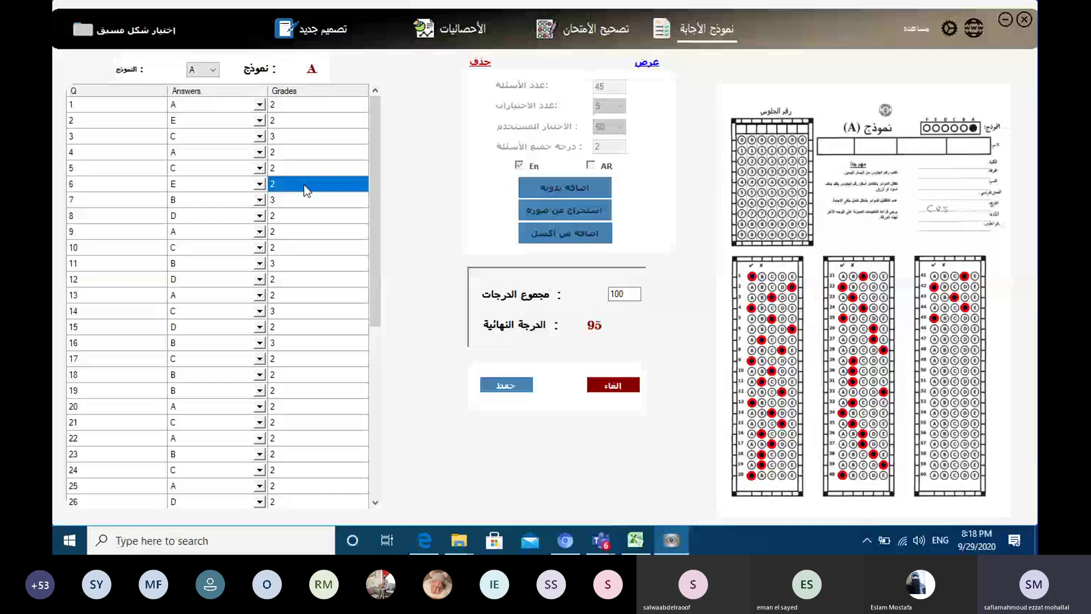
{"action": "type", "text": "2.5"}
{"action": "left_click", "coordinate": [314, 167]}
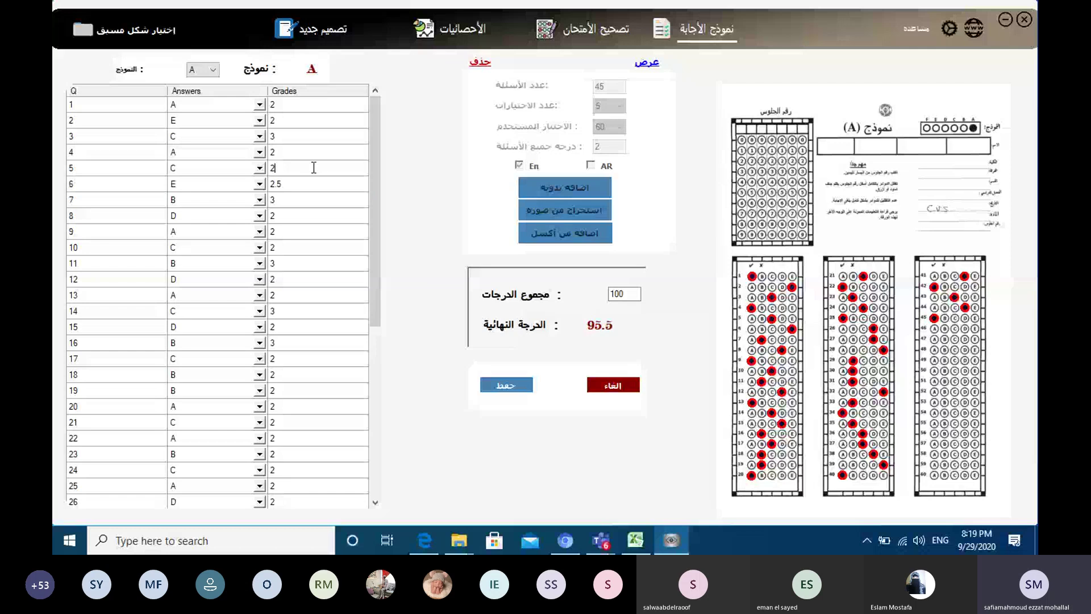
{"action": "type", "text": ".5"}
{"action": "left_click", "coordinate": [314, 202]}
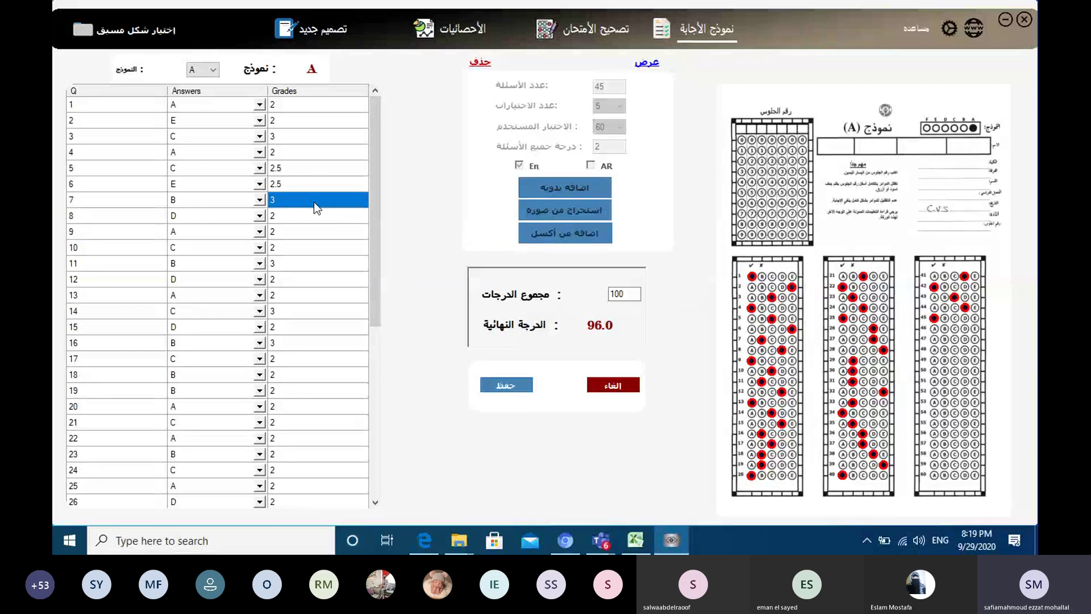
- Set the grade of questions 4 and 19 to 4 in the model A answer key
{"action": "left_click", "coordinate": [308, 152]}
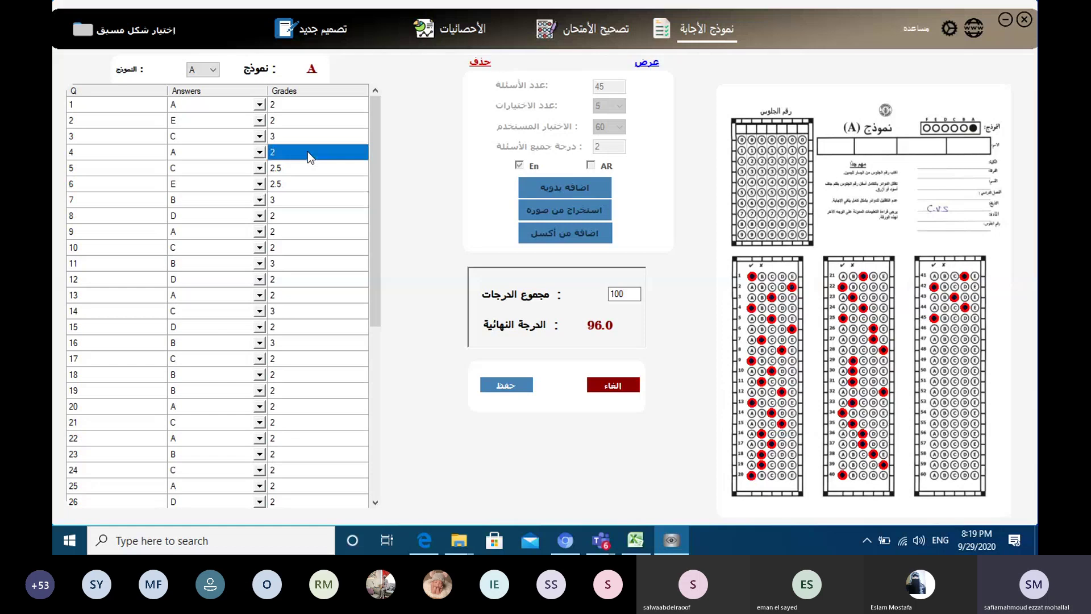
{"action": "type", "text": "4"}
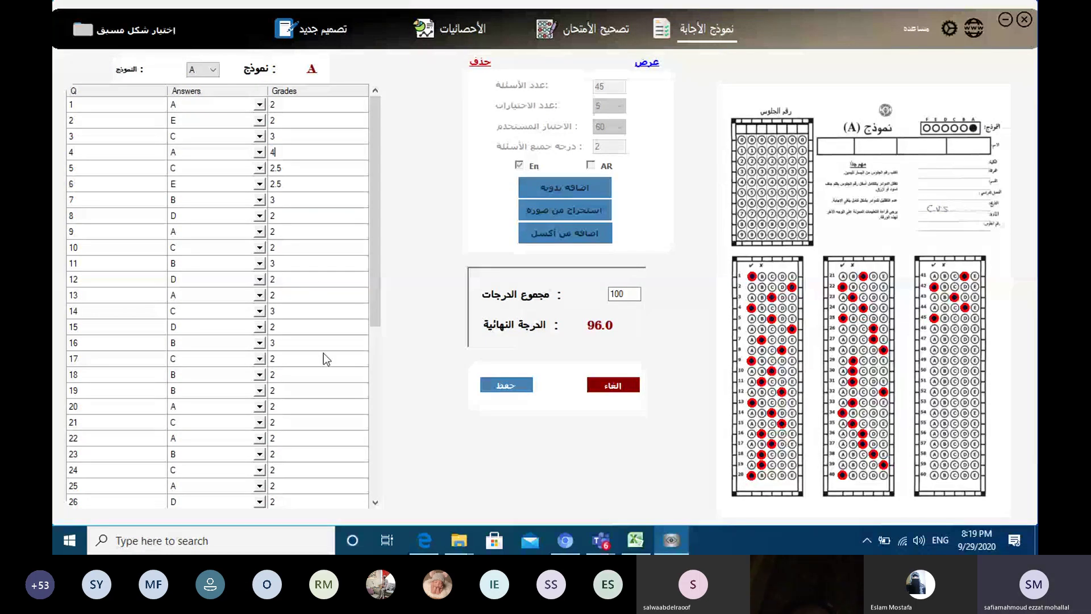
{"action": "left_click", "coordinate": [297, 390]}
{"action": "type", "text": "4"}
{"action": "left_click", "coordinate": [293, 438]}
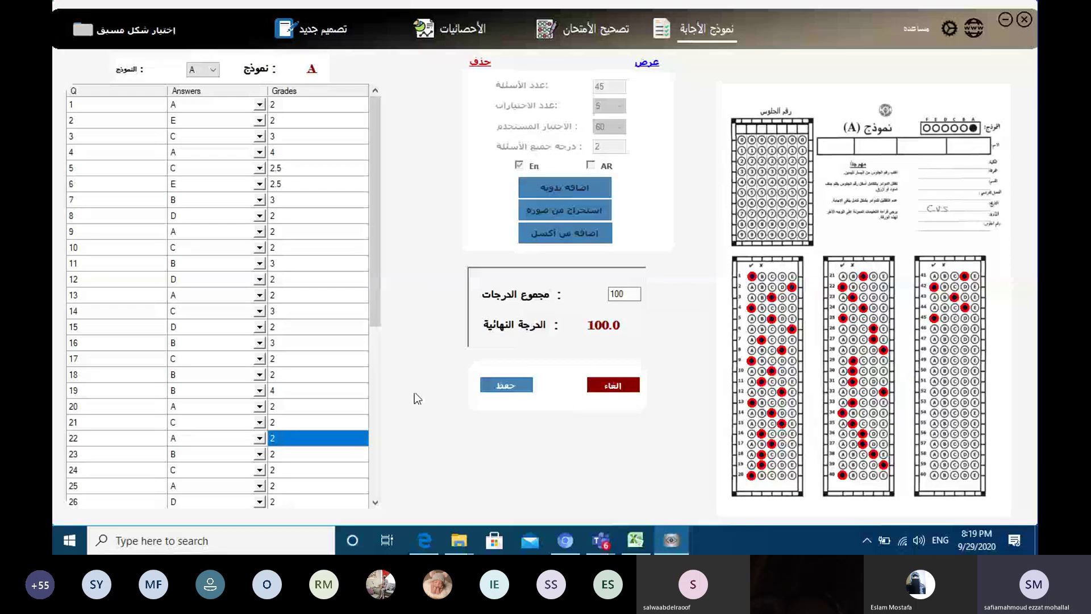
- Try to save the model A answer key into a new group named "cvs test"
{"action": "left_click", "coordinate": [506, 386]}
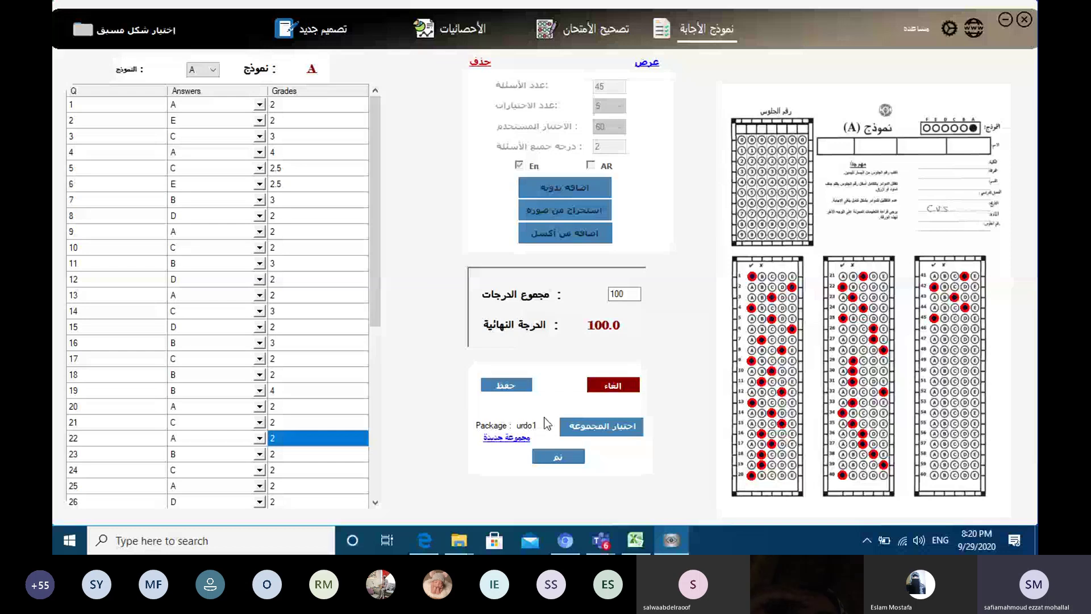
{"action": "left_click", "coordinate": [506, 437]}
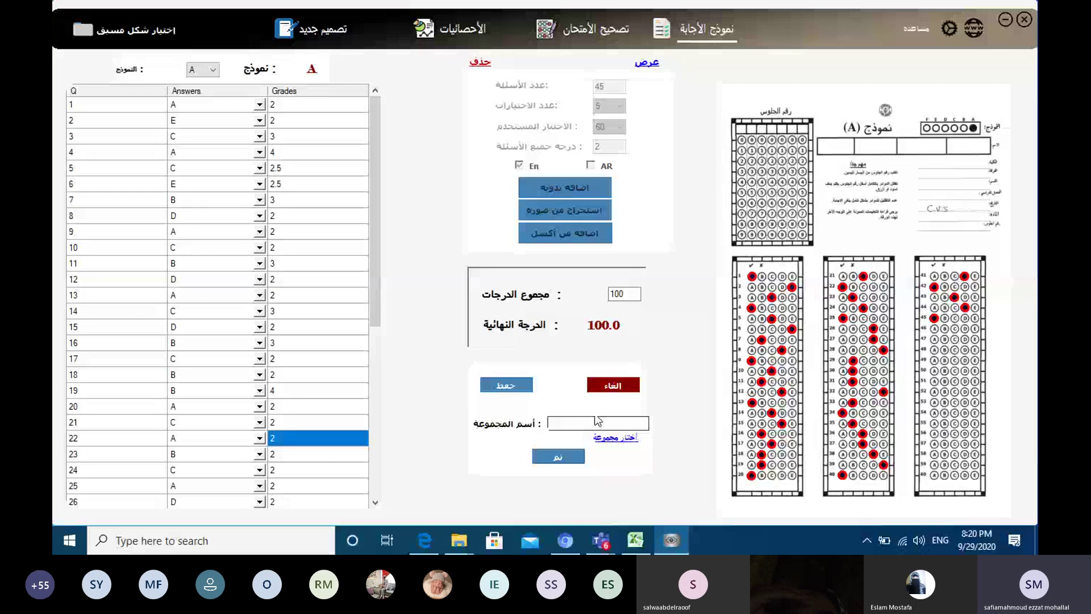
{"action": "left_click", "coordinate": [590, 423]}
{"action": "type", "text": "cvs"}
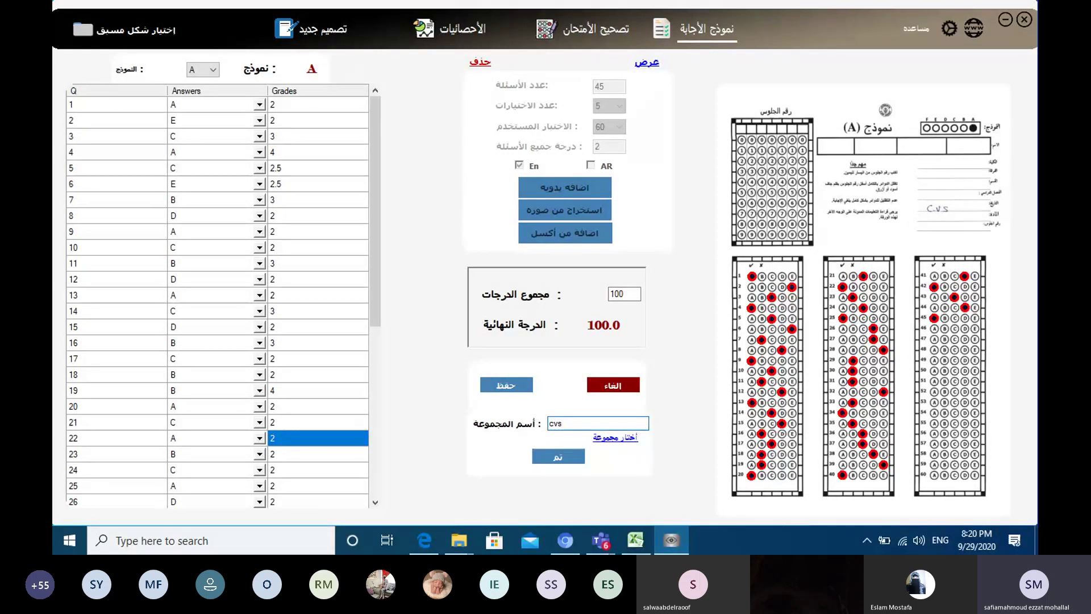
{"action": "type", "text": "test"}
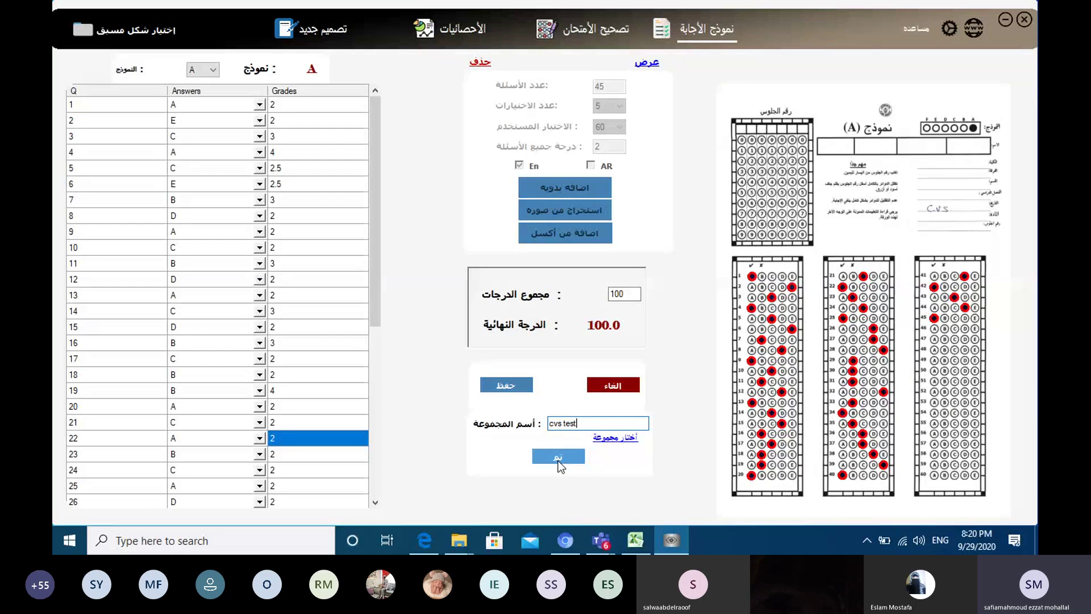
{"action": "left_click", "coordinate": [558, 458]}
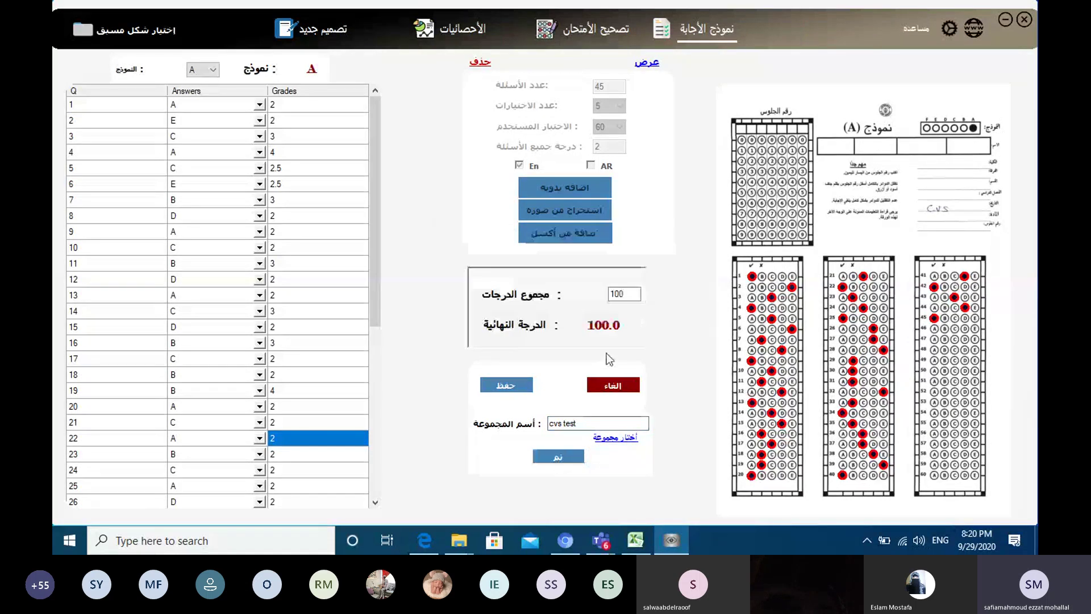
- Correct the new group's name to "cvs-test" and save the model A answer key in it
{"action": "left_click", "coordinate": [562, 423]}
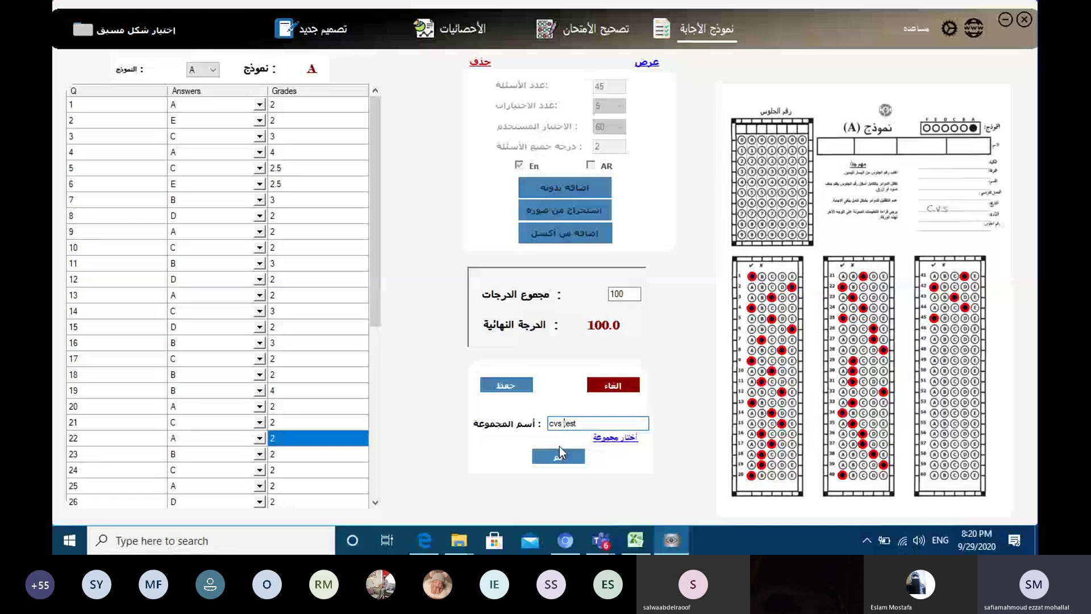
{"action": "key", "text": "BackSpace"}
{"action": "type", "text": "-"}
{"action": "left_click", "coordinate": [546, 460]}
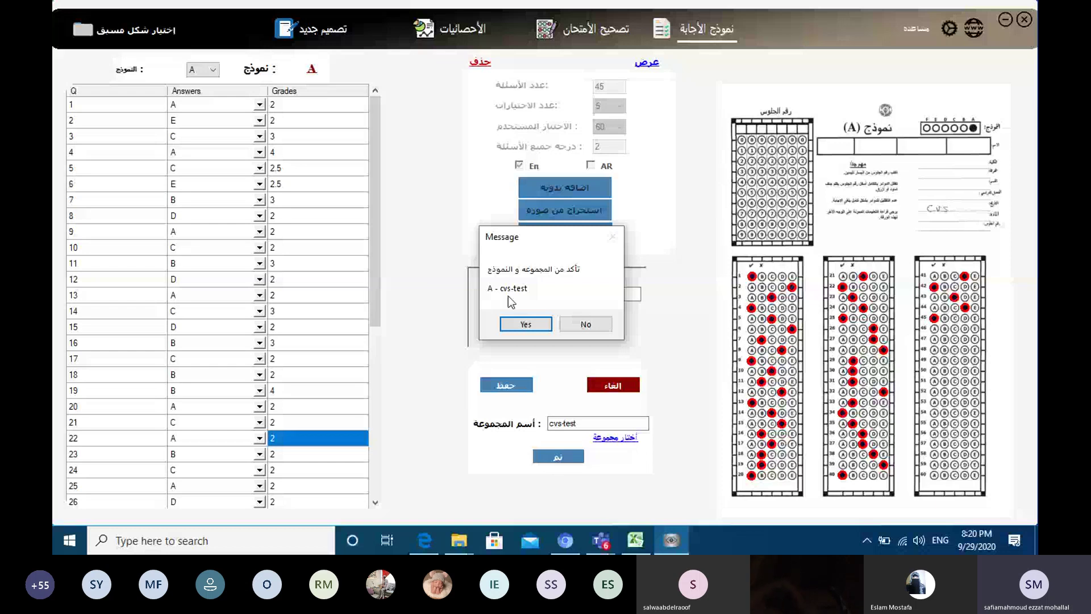
{"action": "key", "text": "Return"}
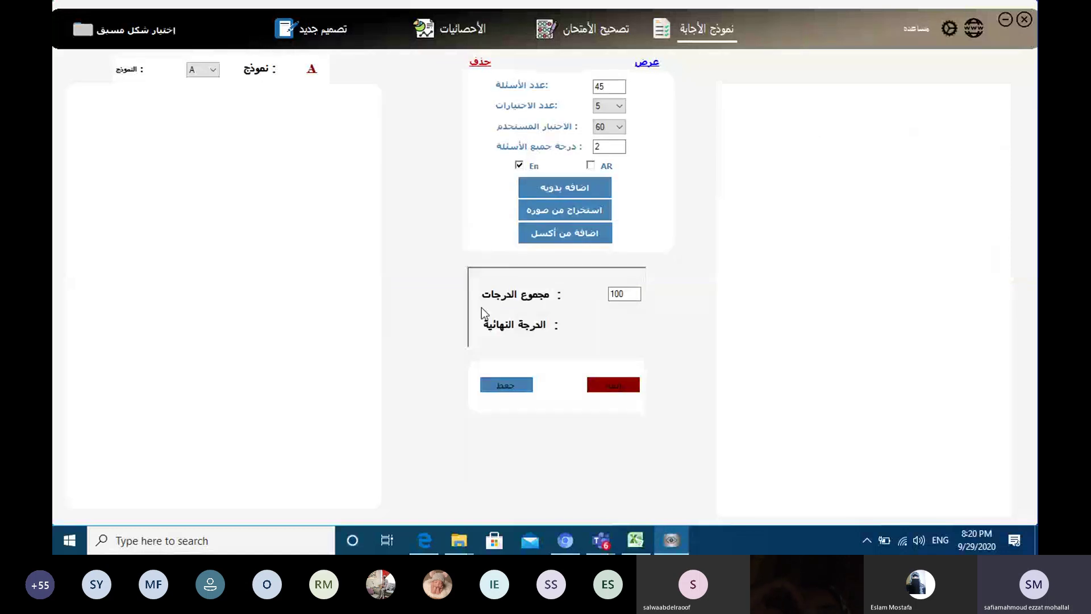
- Extract the model C answer key from Image_00003 in the cvs2 Model Answer folder and try to save it
{"action": "left_click", "coordinate": [544, 208]}
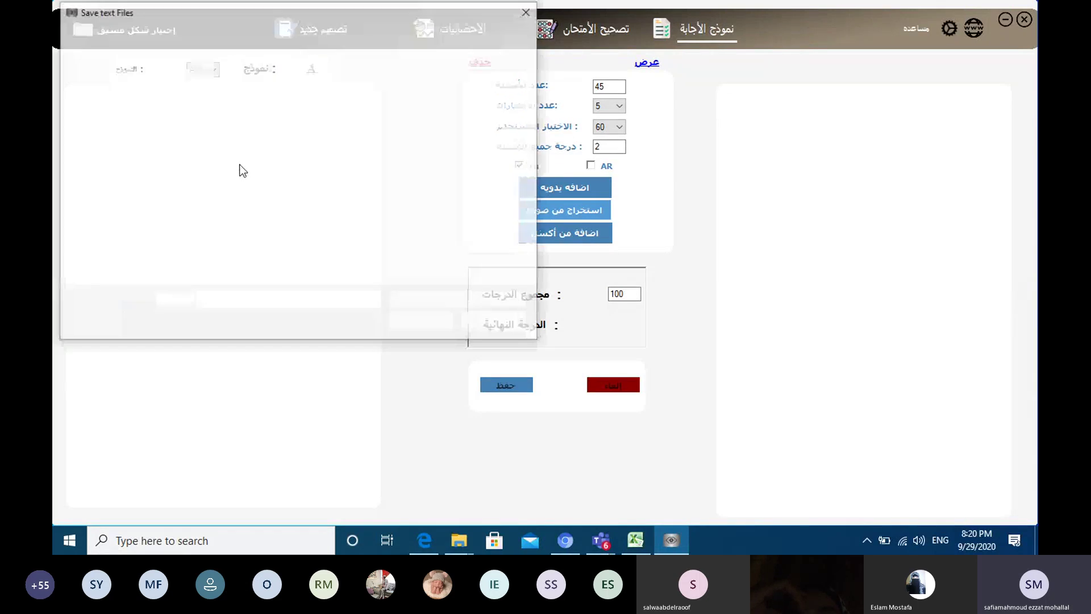
{"action": "left_click", "coordinate": [405, 138]}
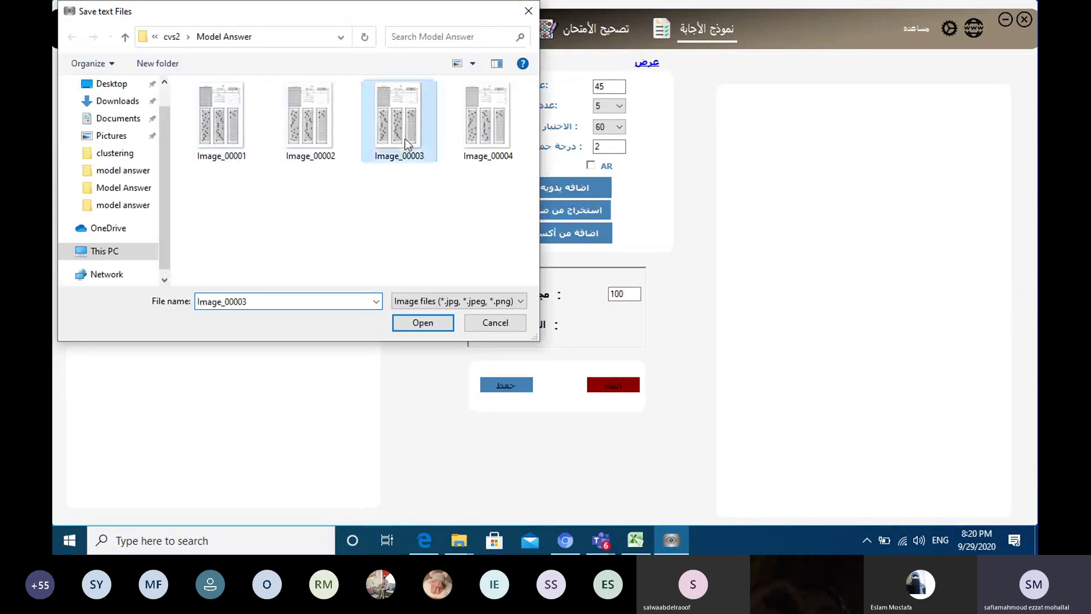
{"action": "left_click", "coordinate": [419, 326]}
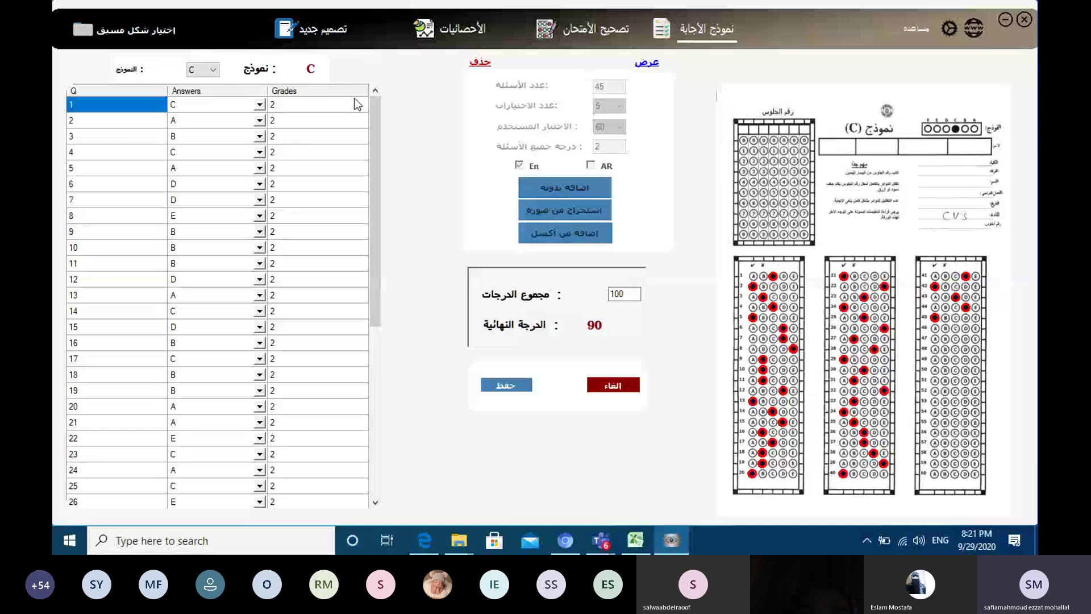
{"action": "left_click", "coordinate": [505, 385]}
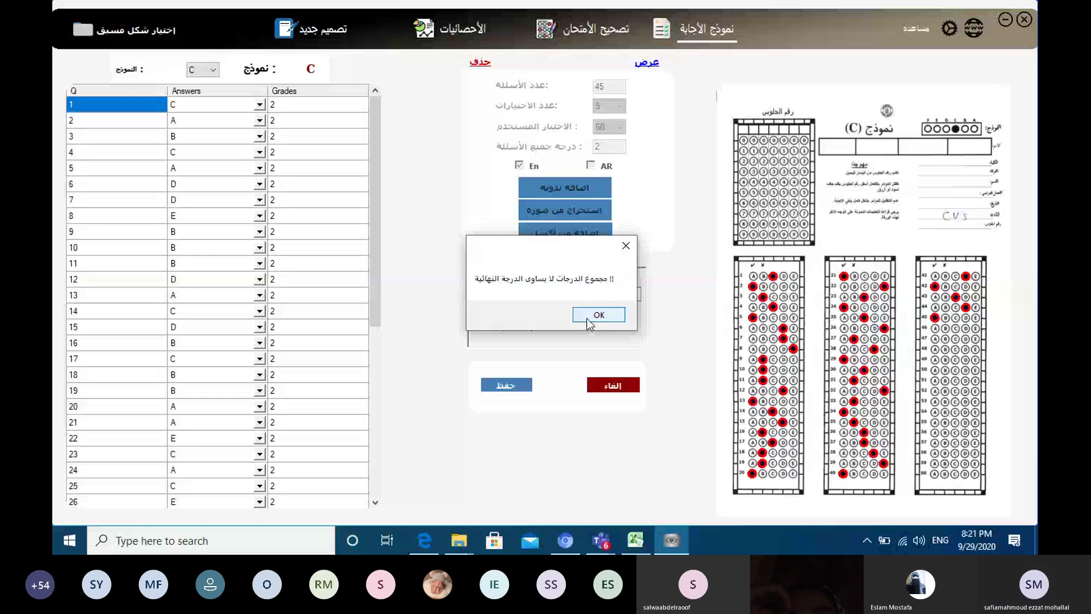
{"action": "left_click", "coordinate": [589, 321]}
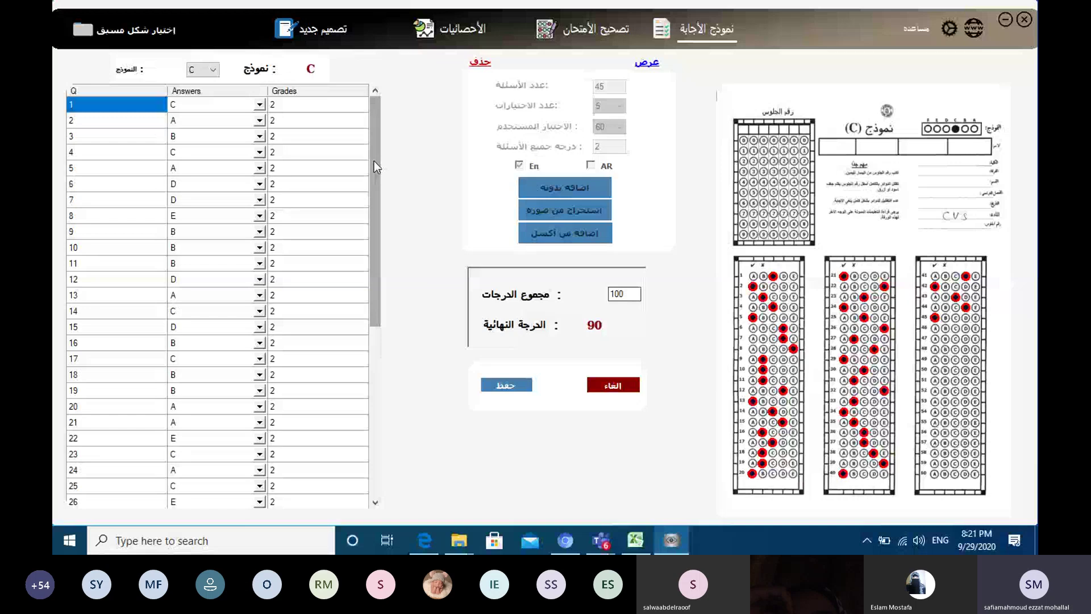
- Set the grades of questions 3, 5, 10, 17 and 20 to 4 in the model C answer key
{"action": "left_click", "coordinate": [332, 134]}
{"action": "type", "text": "4"}
{"action": "left_click", "coordinate": [335, 168]}
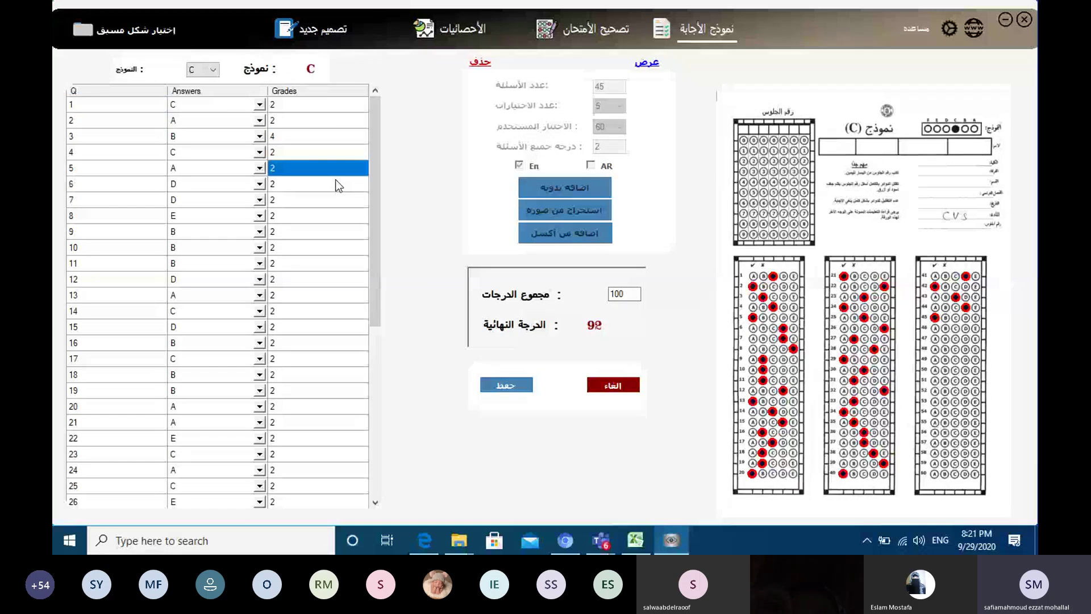
{"action": "type", "text": "4"}
{"action": "left_click", "coordinate": [336, 254]}
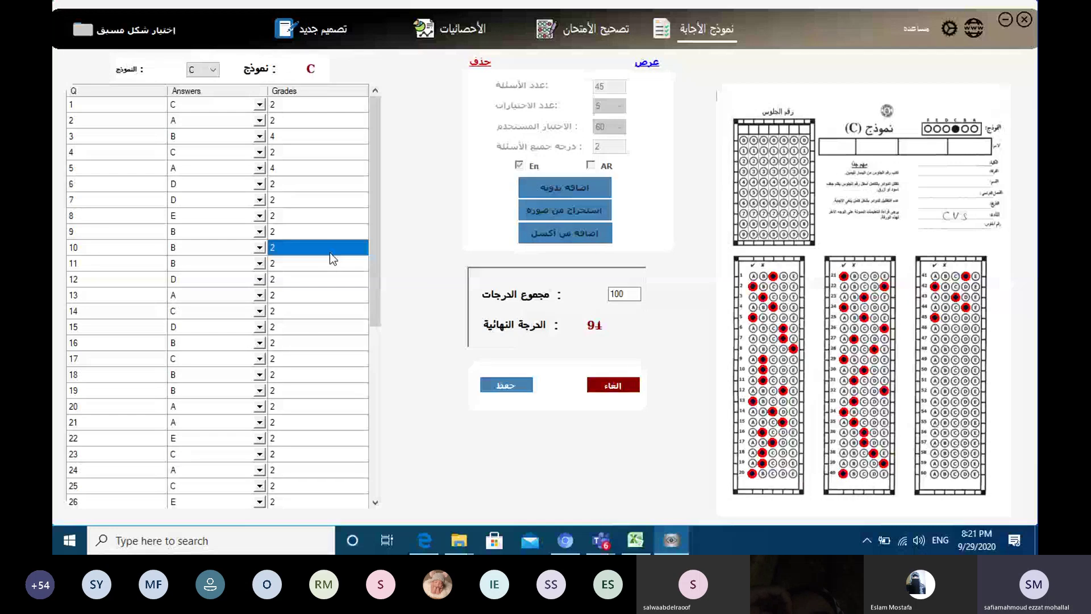
{"action": "left_click", "coordinate": [329, 252]}
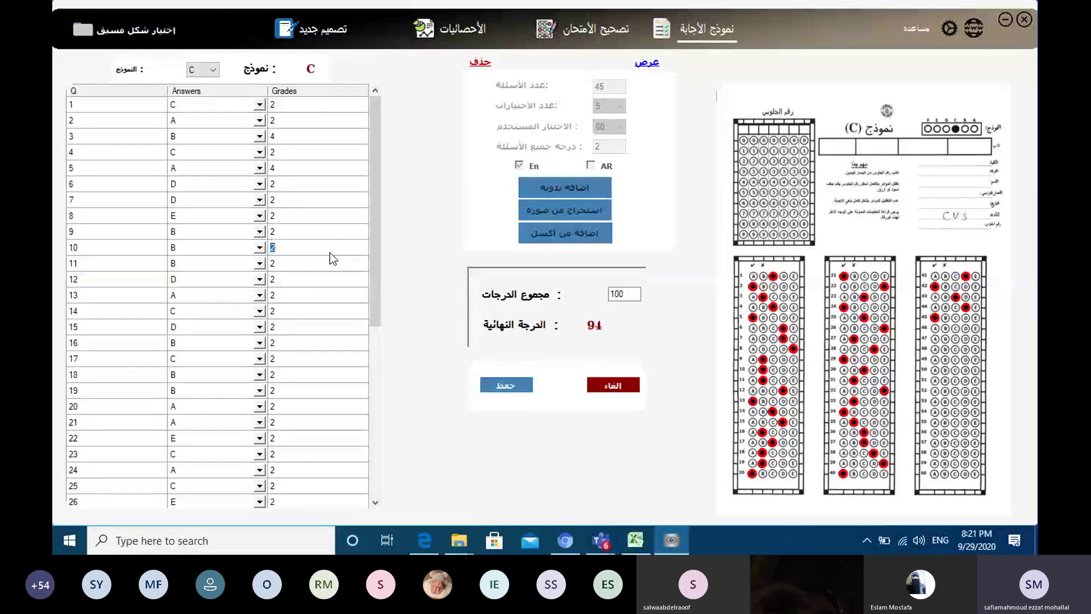
{"action": "type", "text": "4"}
{"action": "left_click", "coordinate": [327, 355]}
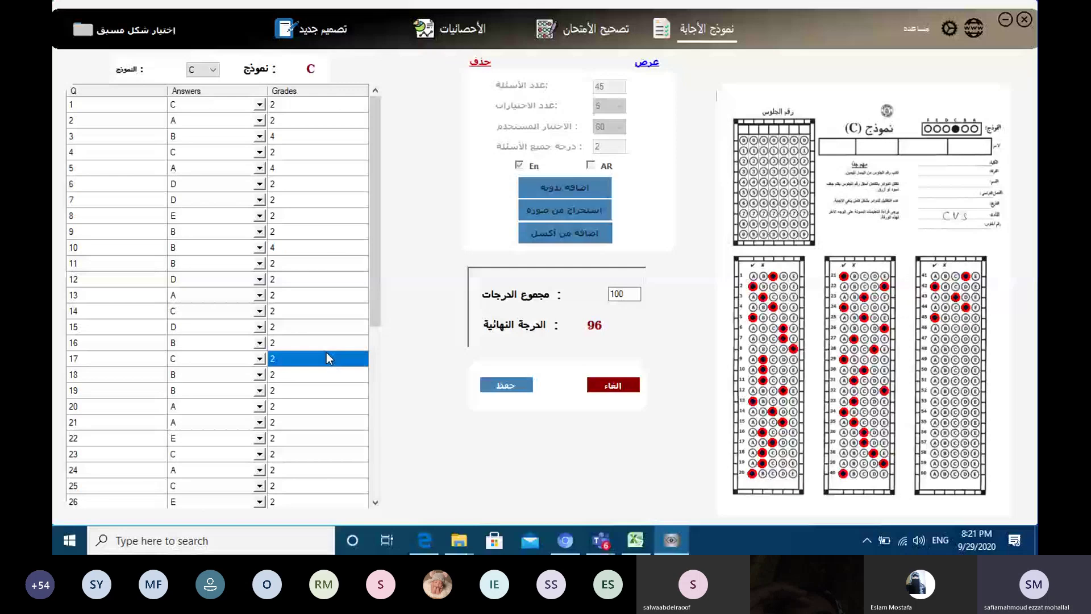
{"action": "type", "text": "4"}
{"action": "left_click", "coordinate": [328, 407]}
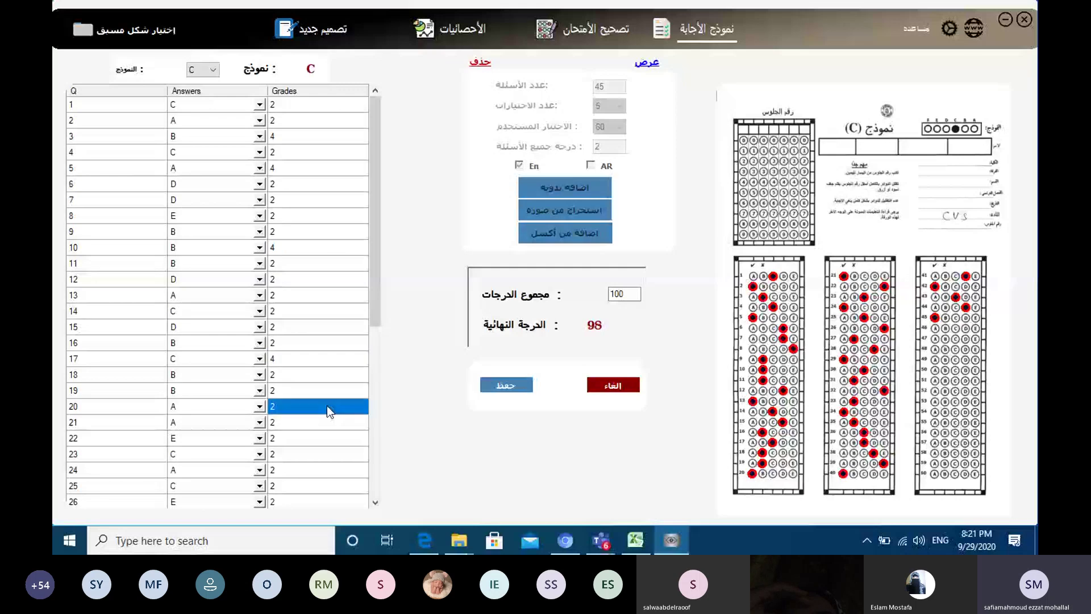
{"action": "type", "text": "4"}
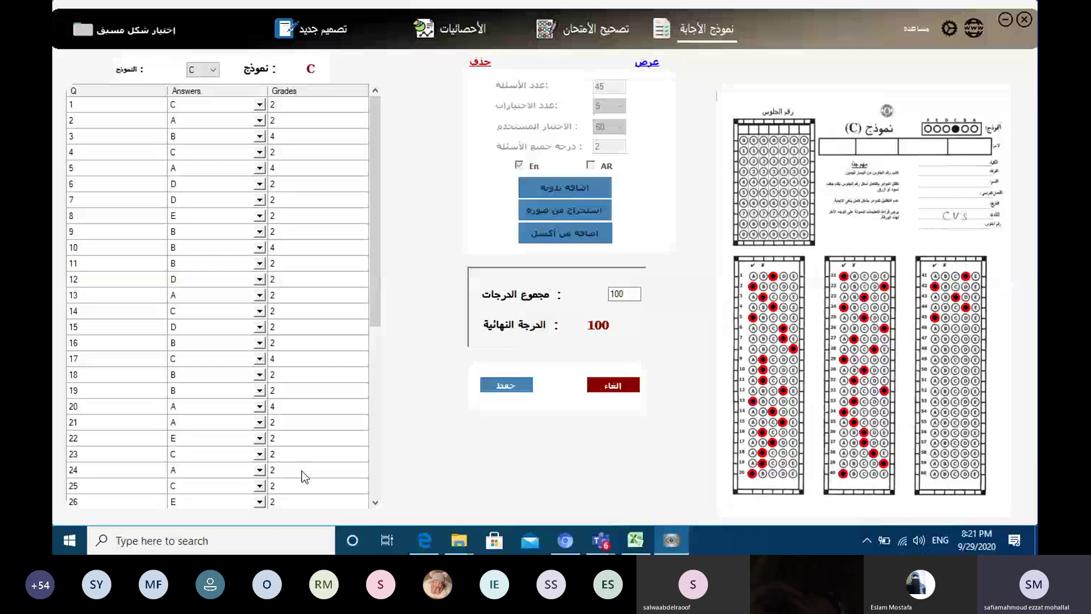
{"action": "left_click", "coordinate": [301, 470]}
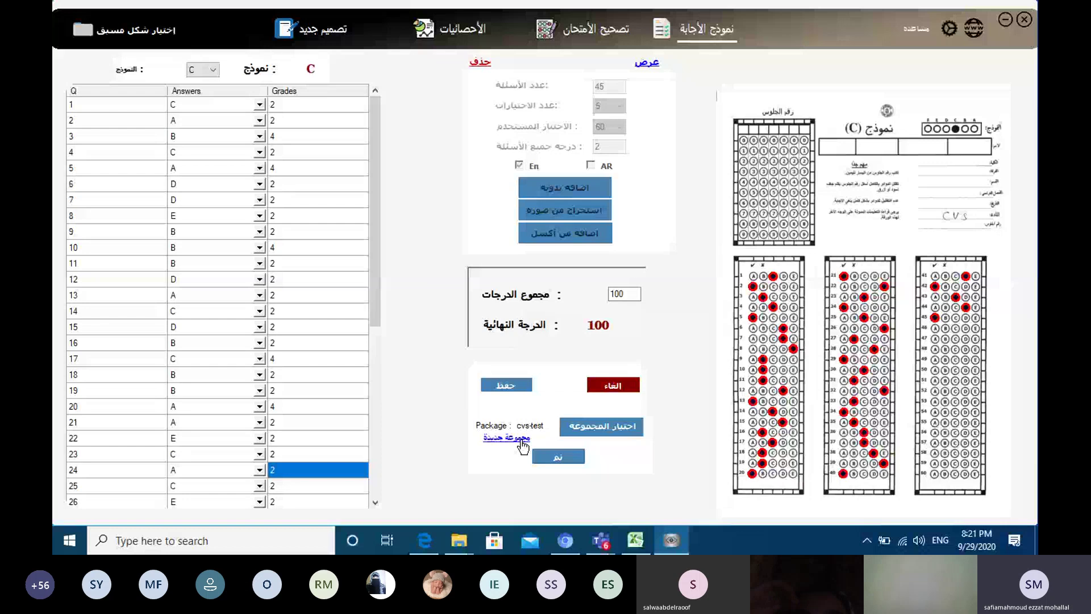
- Save the model C answer key in the cvs-test group and extract the next answer key from Image_00002
{"action": "left_click", "coordinate": [554, 455]}
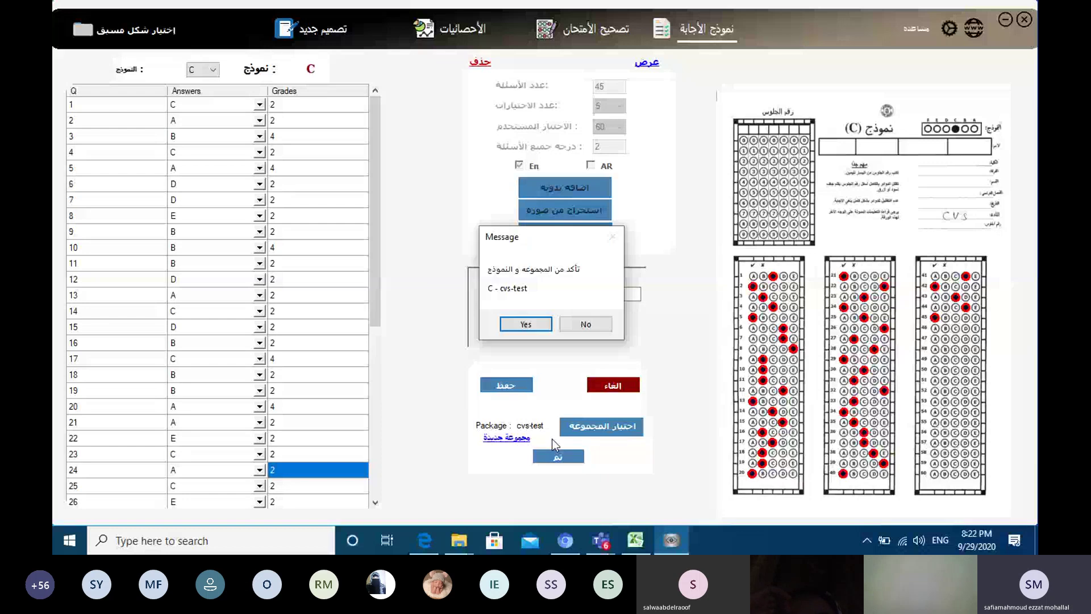
{"action": "key", "text": "Return"}
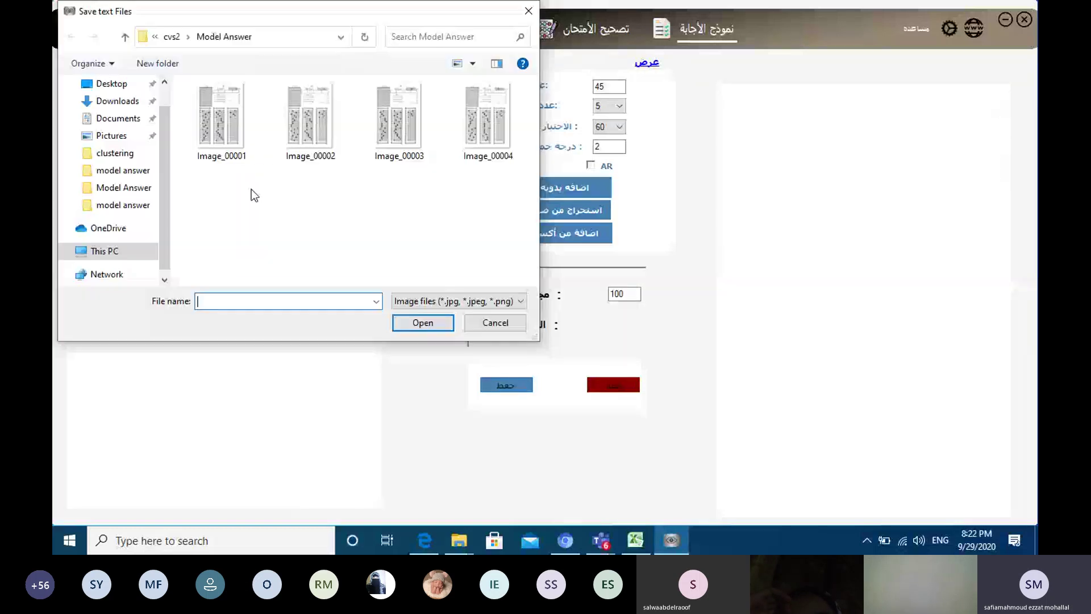
{"action": "left_click", "coordinate": [309, 119]}
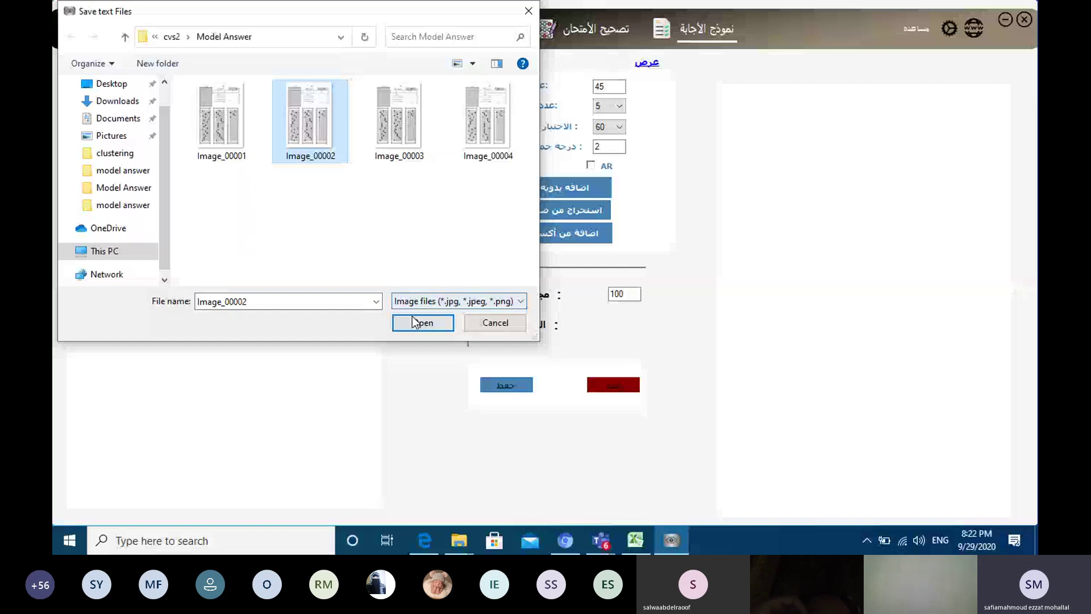
{"action": "left_click", "coordinate": [412, 317]}
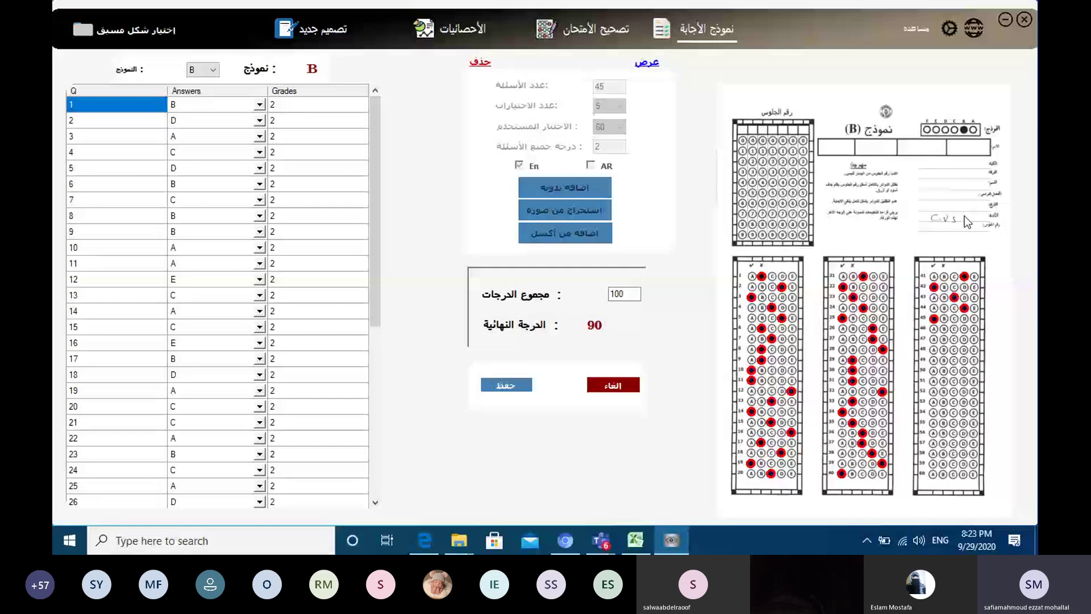
- Set the grades of questions 8, 11, 17, 20 and 23 to 4 in the model B answer key
{"action": "left_click", "coordinate": [319, 215]}
{"action": "type", "text": "4"}
{"action": "left_click", "coordinate": [318, 263]}
{"action": "type", "text": "4"}
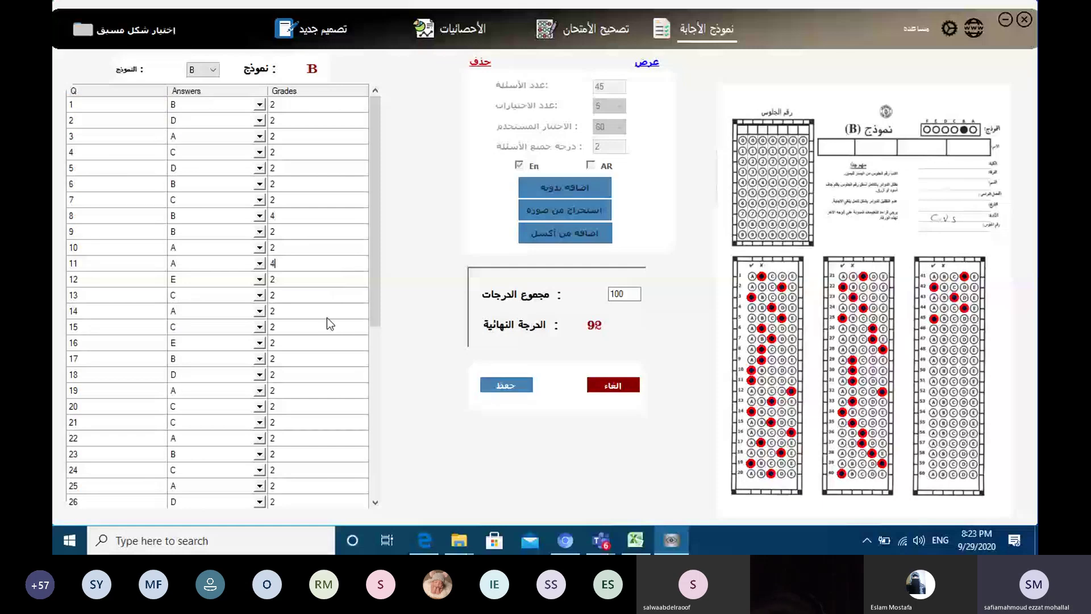
{"action": "left_click", "coordinate": [310, 365]}
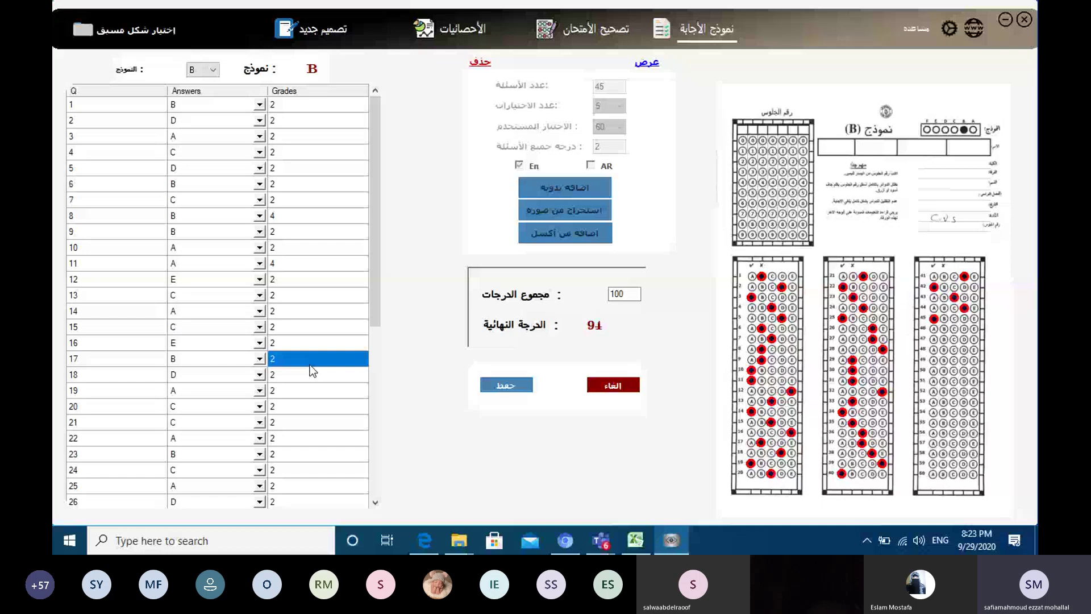
{"action": "type", "text": "4"}
{"action": "left_click", "coordinate": [311, 408]}
{"action": "type", "text": "4"}
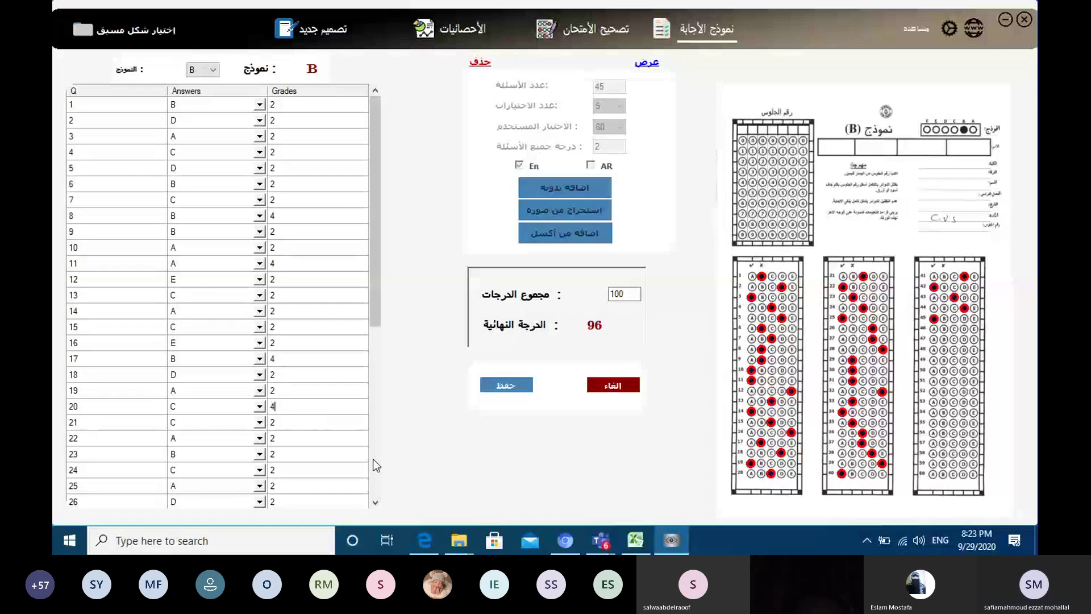
{"action": "left_click", "coordinate": [334, 454]}
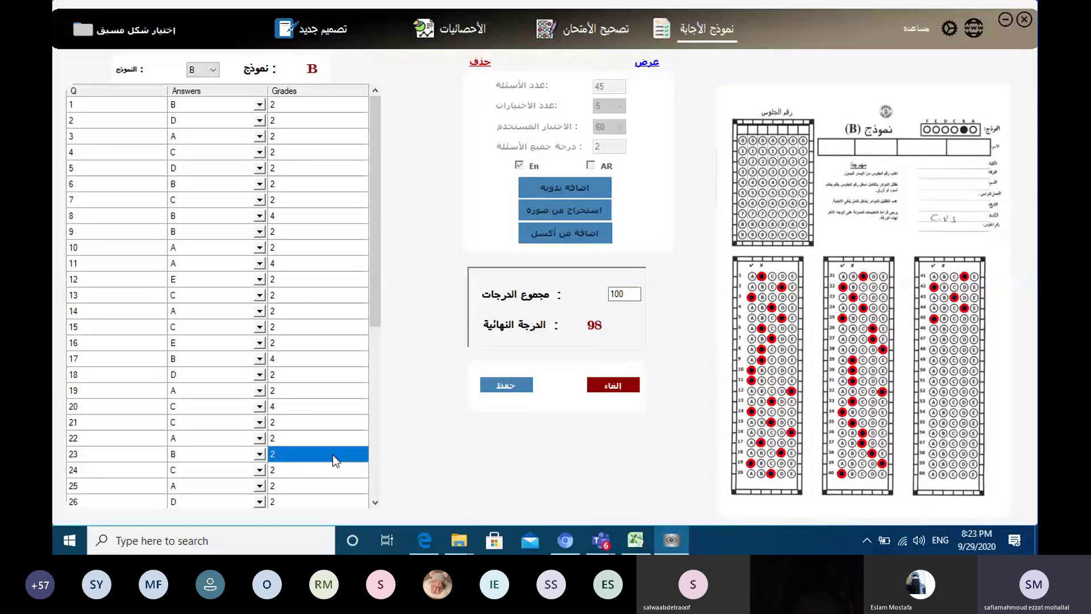
{"action": "type", "text": "4"}
{"action": "key", "text": "Return"}
- Save the model B answer key in the cvs-test group
{"action": "left_click", "coordinate": [490, 387]}
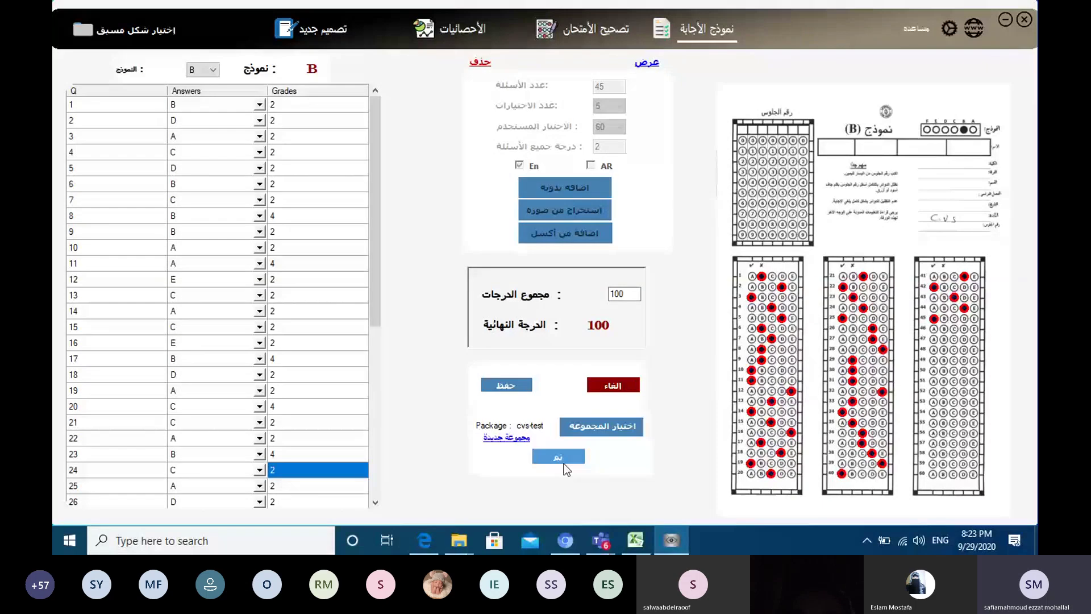
{"action": "left_click", "coordinate": [563, 458]}
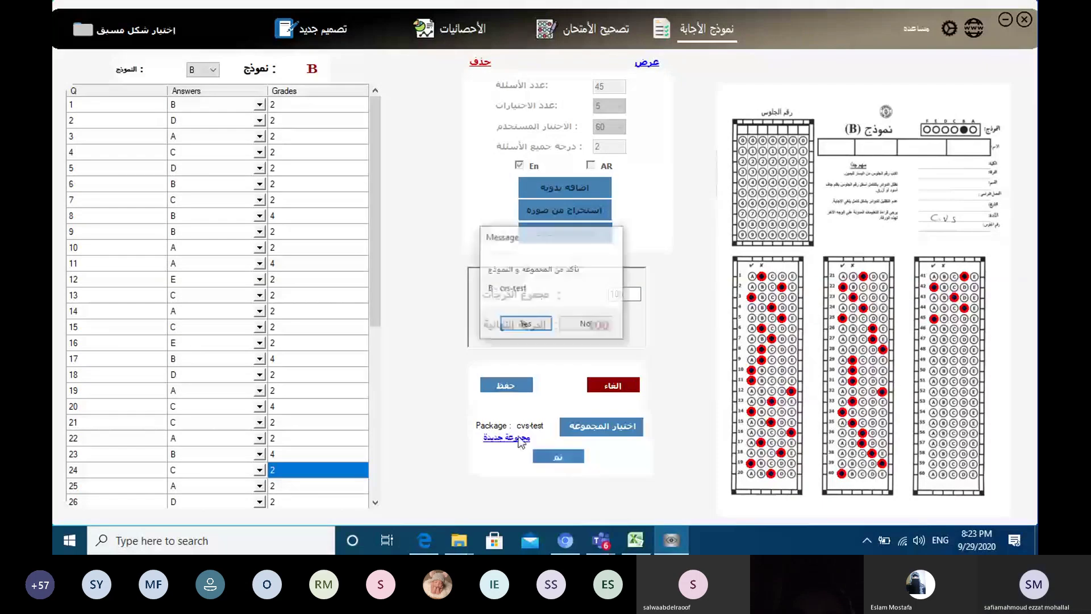
{"action": "left_click", "coordinate": [524, 324]}
{"action": "left_click", "coordinate": [556, 312]}
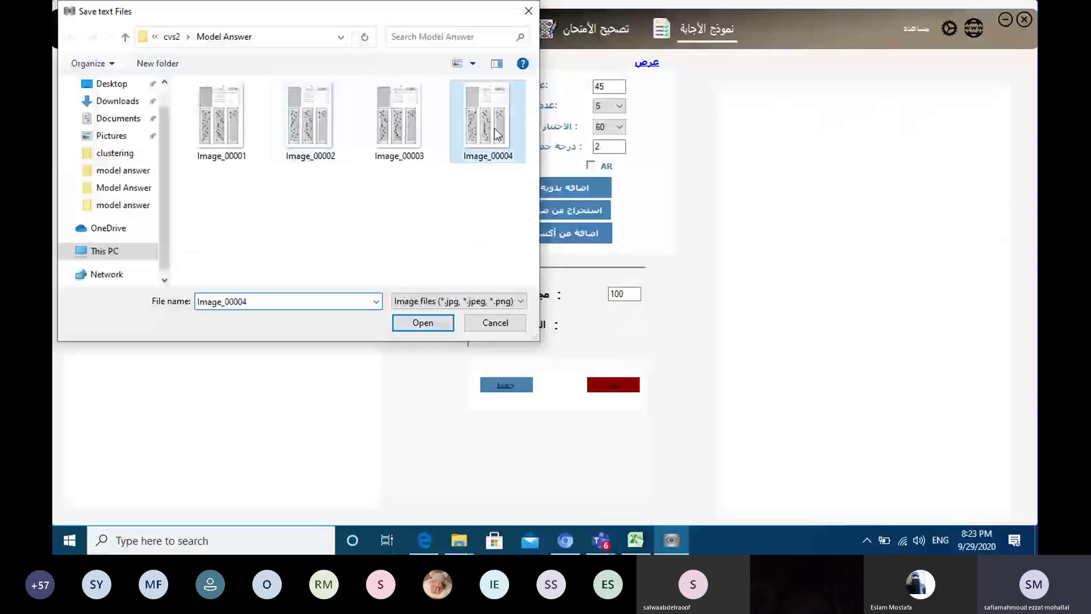
- Extract the model D answer key from Image_00004 in the cvs2 Model Answer folder and try to save it
{"action": "left_click", "coordinate": [411, 325]}
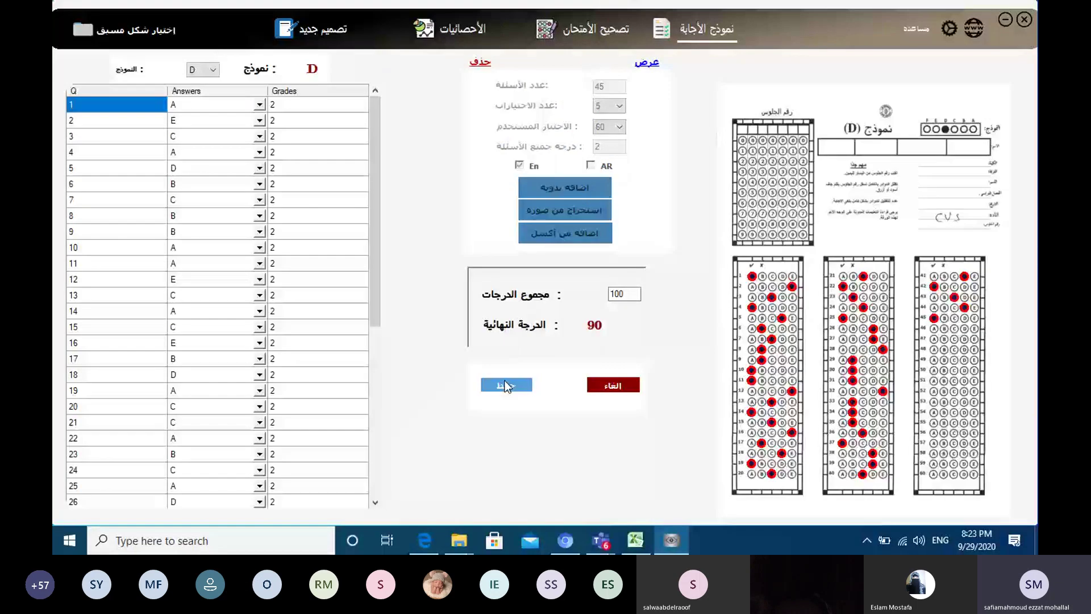
{"action": "left_click", "coordinate": [506, 385]}
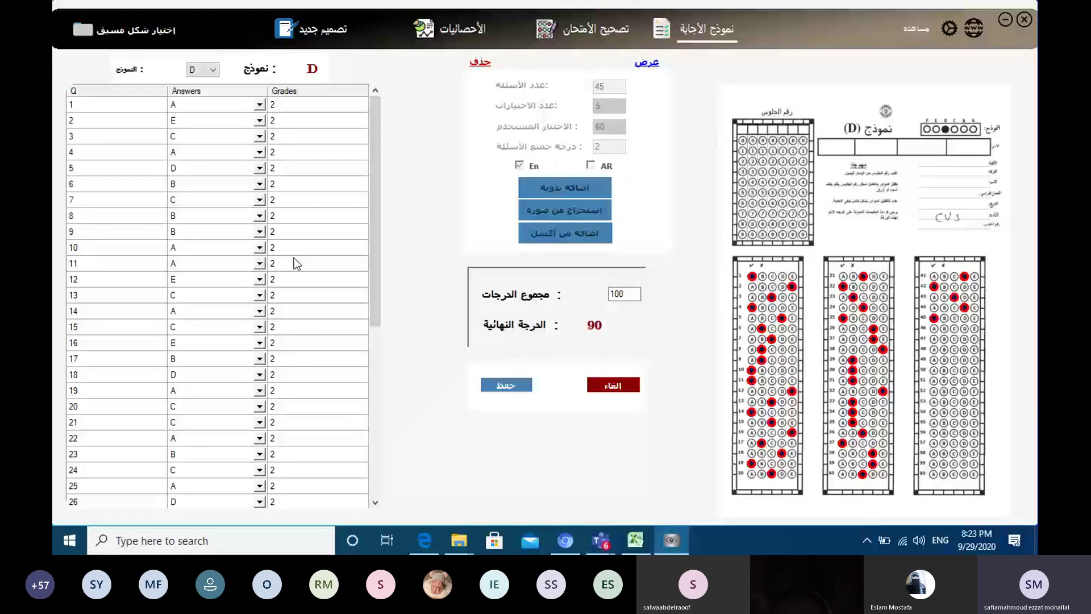
- Bring the model D answer key to 100 marks by setting grades to 4, including questions 11, 33 and 41, and save it in cvs-test
{"action": "left_click", "coordinate": [296, 263]}
{"action": "type", "text": "4"}
{"action": "left_click_drag", "start_coordinate": [375, 317], "coordinate": [376, 486]}
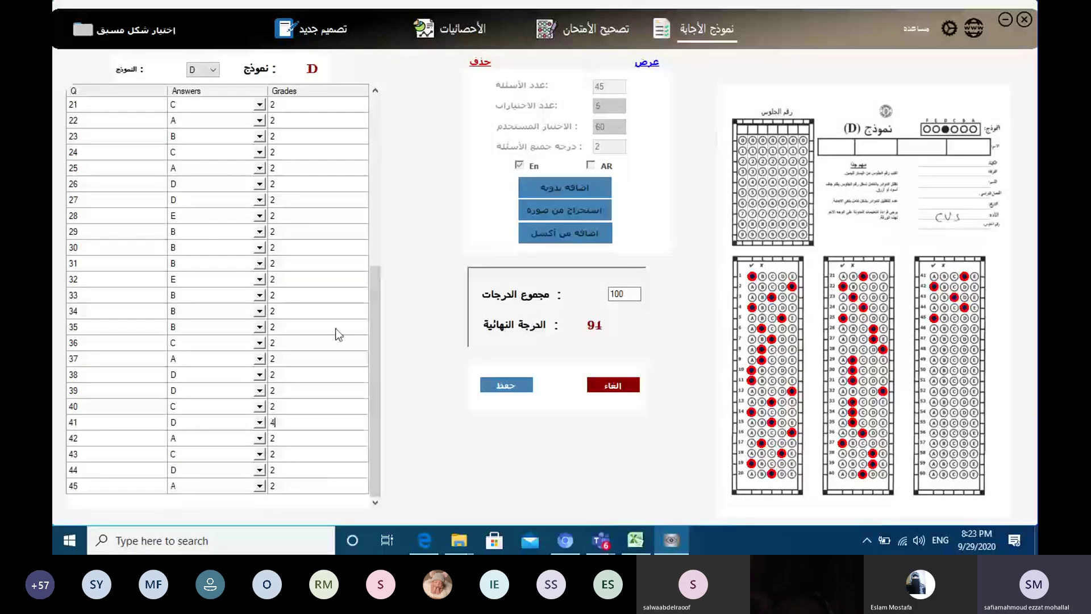
{"action": "left_click", "coordinate": [345, 294]}
{"action": "type", "text": "4"}
{"action": "left_click", "coordinate": [613, 385]}
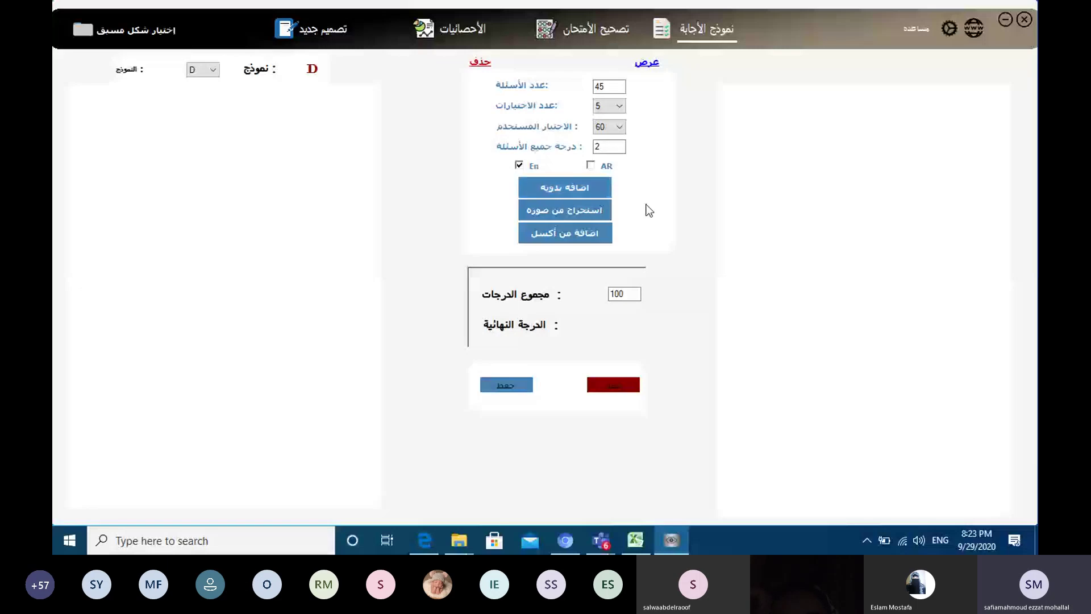
- Open the answer key selection in the exam correction section and choose the cvs-test group
{"action": "left_click", "coordinate": [600, 36]}
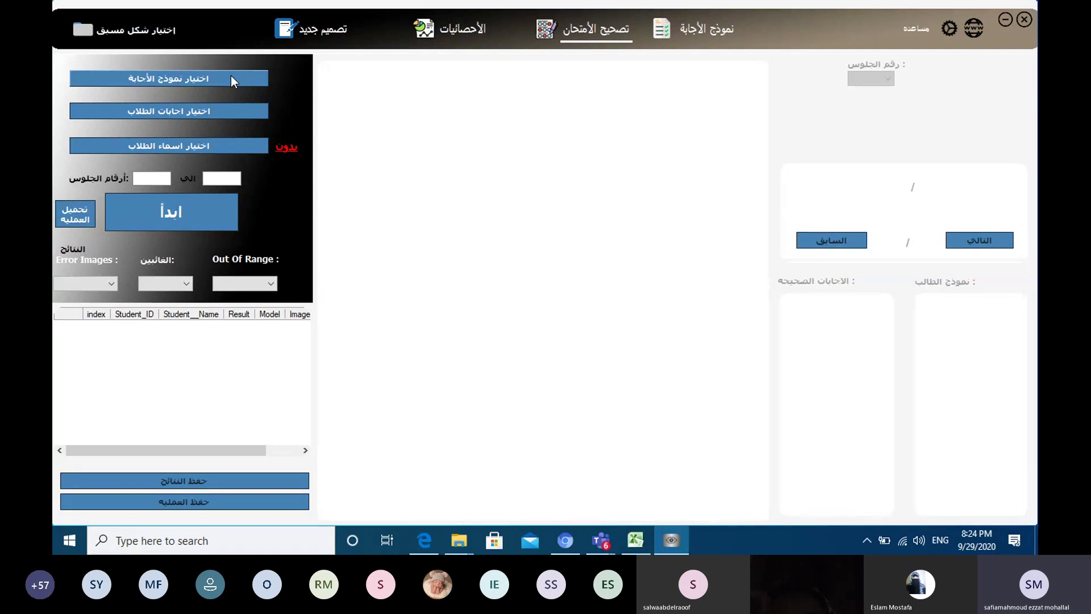
{"action": "left_click", "coordinate": [230, 80]}
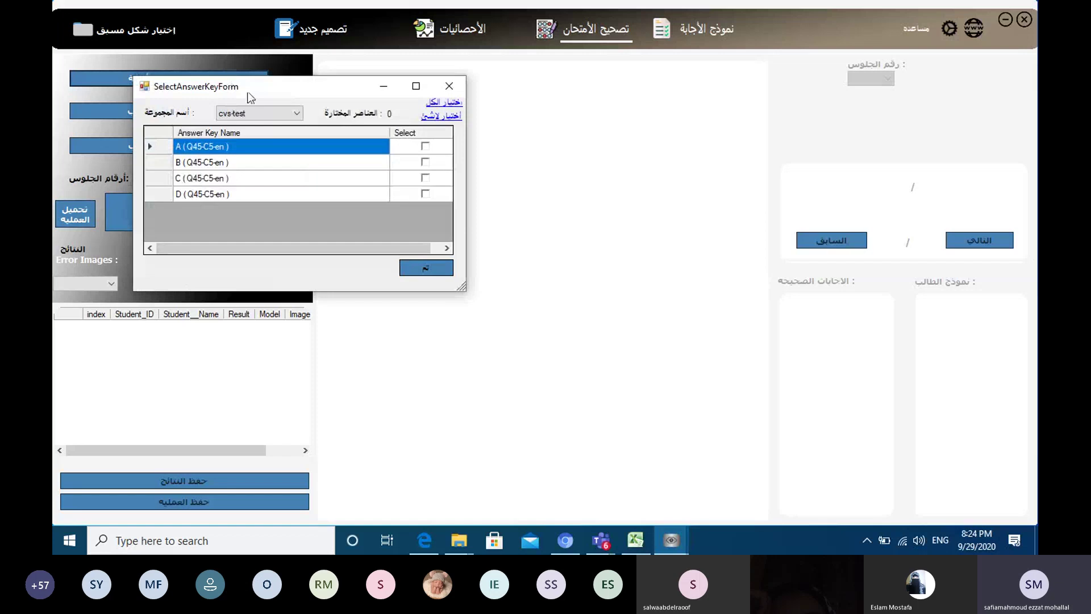
{"action": "left_click", "coordinate": [298, 115]}
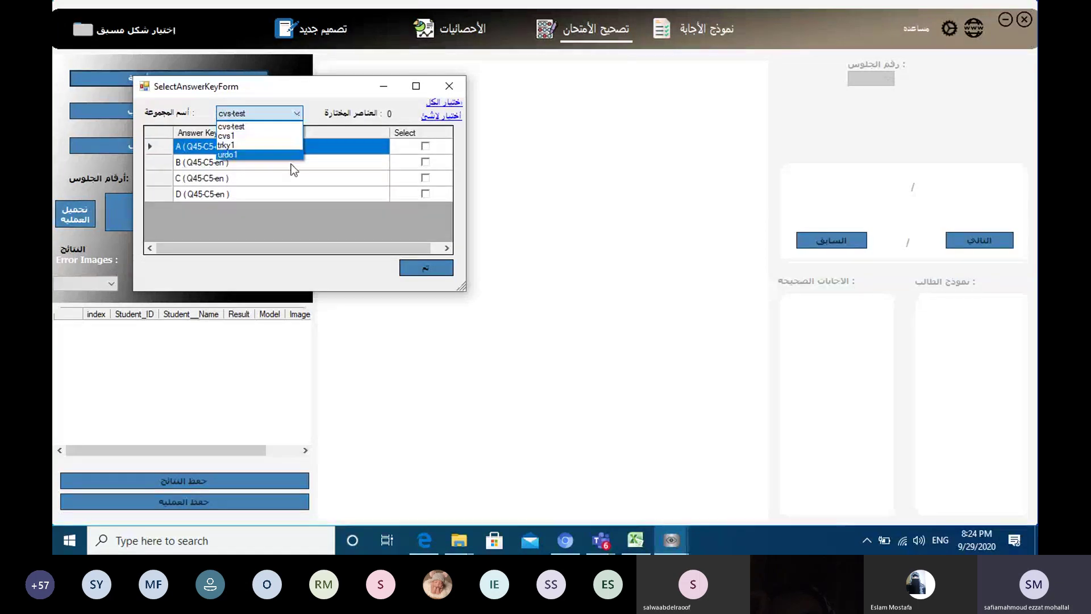
{"action": "left_click", "coordinate": [289, 126]}
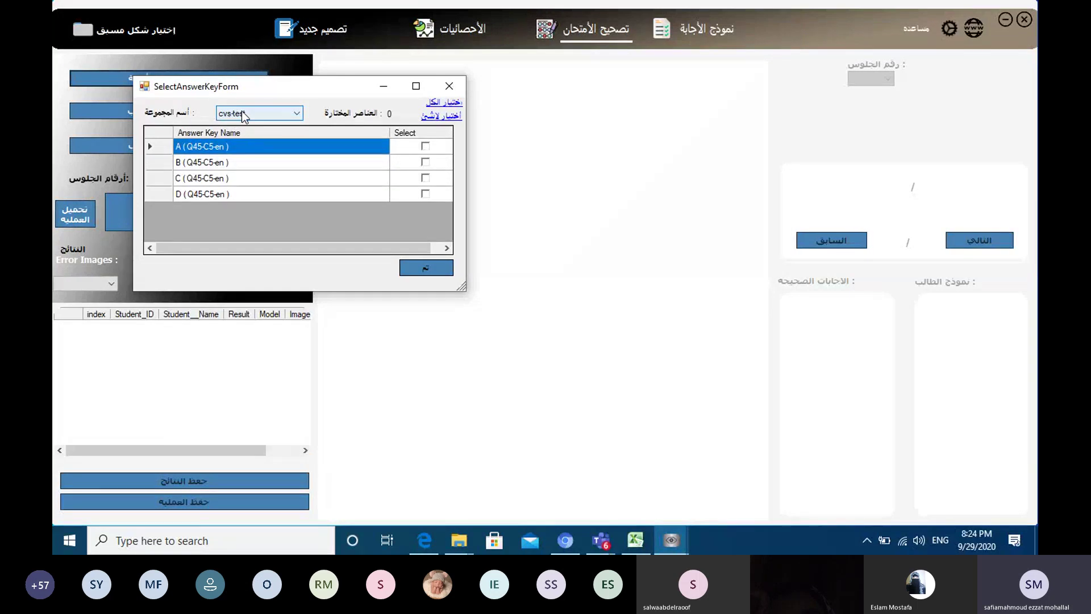
- Select answer keys A, B, C and D one by one and clear the whole selection
{"action": "left_click", "coordinate": [425, 148]}
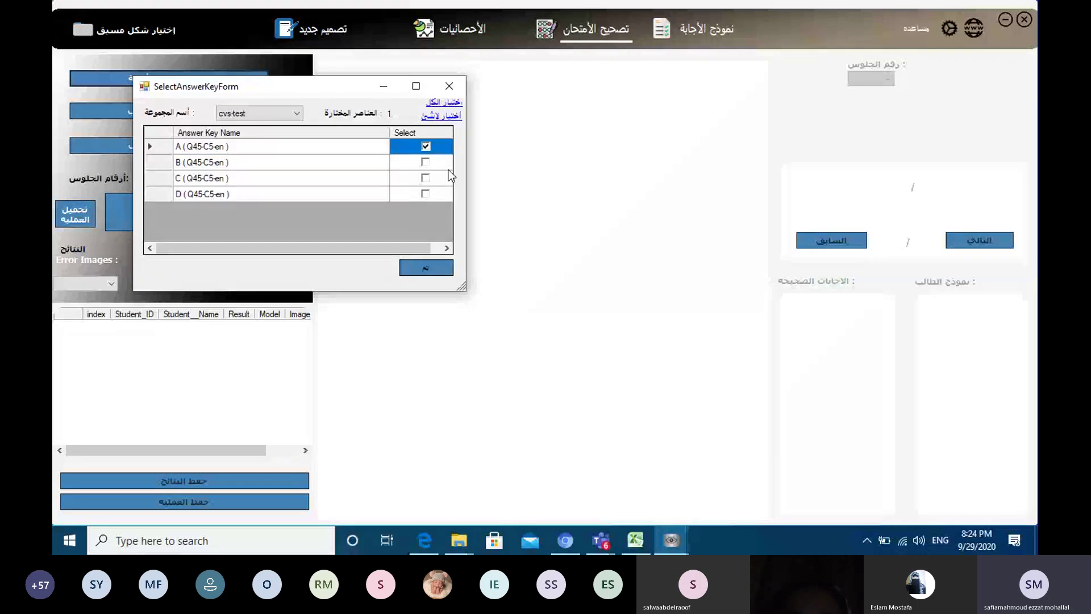
{"action": "left_click", "coordinate": [425, 163]}
{"action": "left_click", "coordinate": [425, 178]}
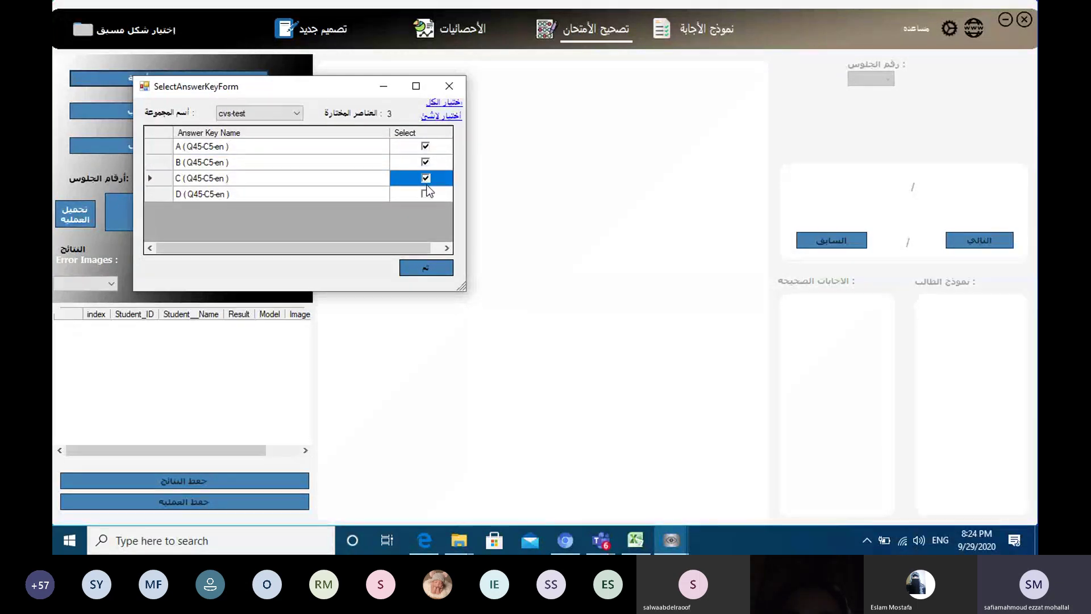
{"action": "left_click", "coordinate": [425, 194]}
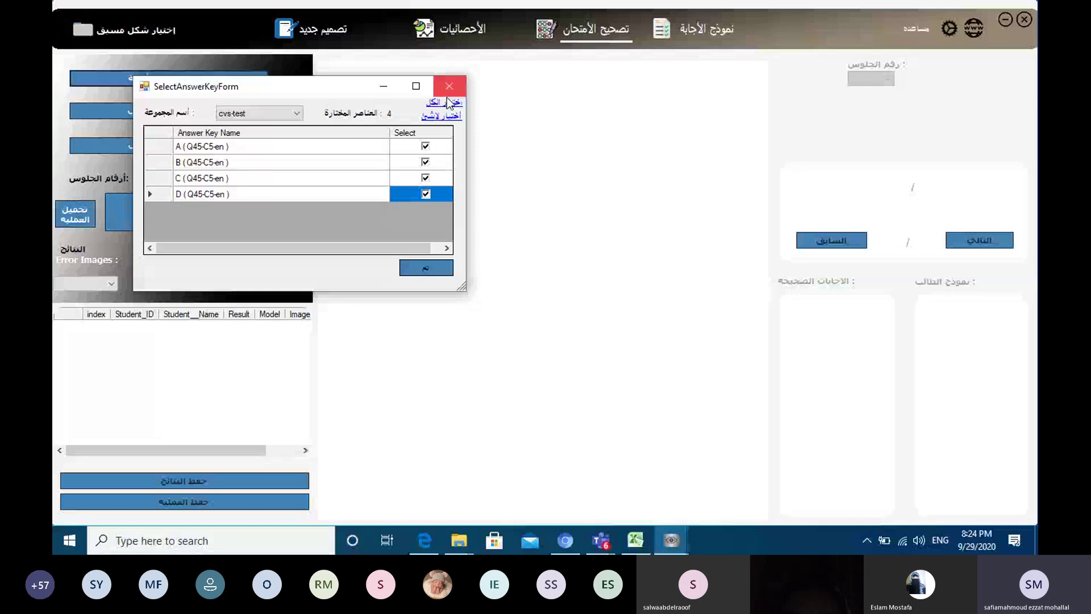
{"action": "left_click", "coordinate": [449, 116]}
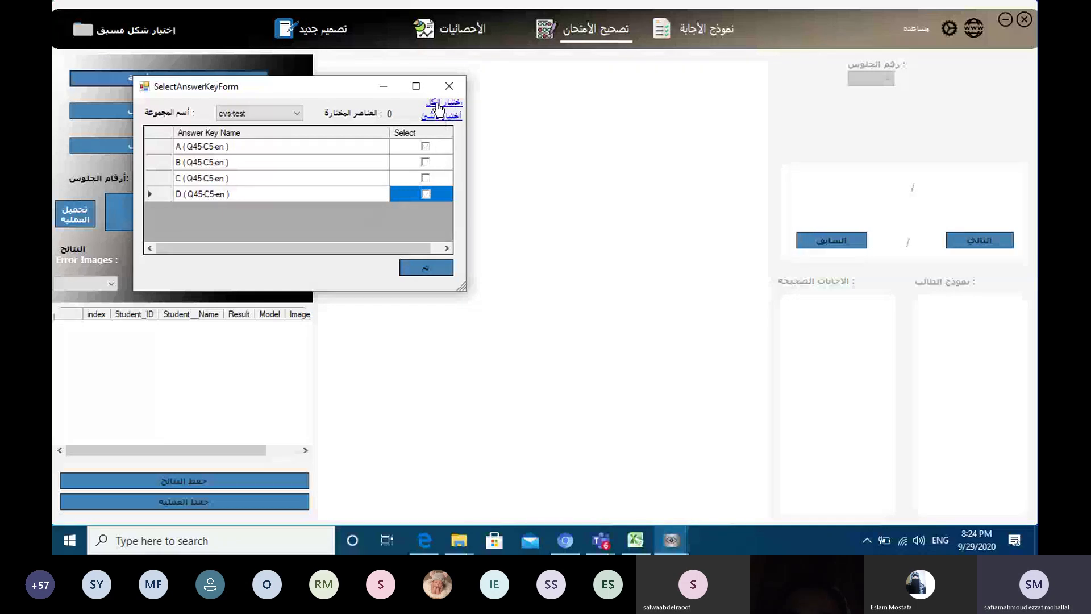
- Select all four cvs-test answer keys at once and confirm them for the correction
{"action": "left_click", "coordinate": [437, 102]}
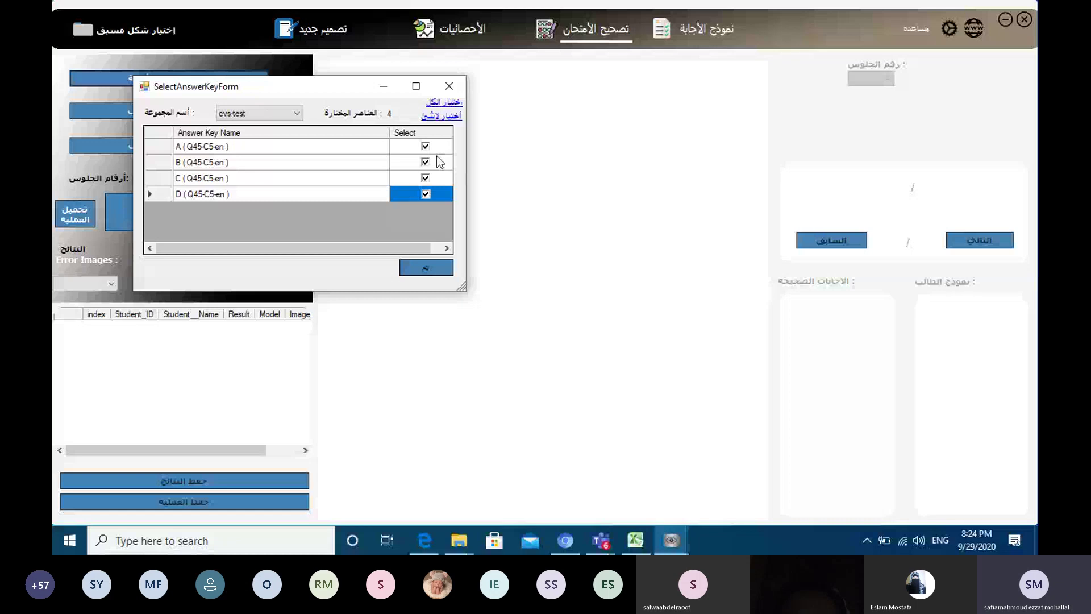
{"action": "left_click", "coordinate": [426, 268]}
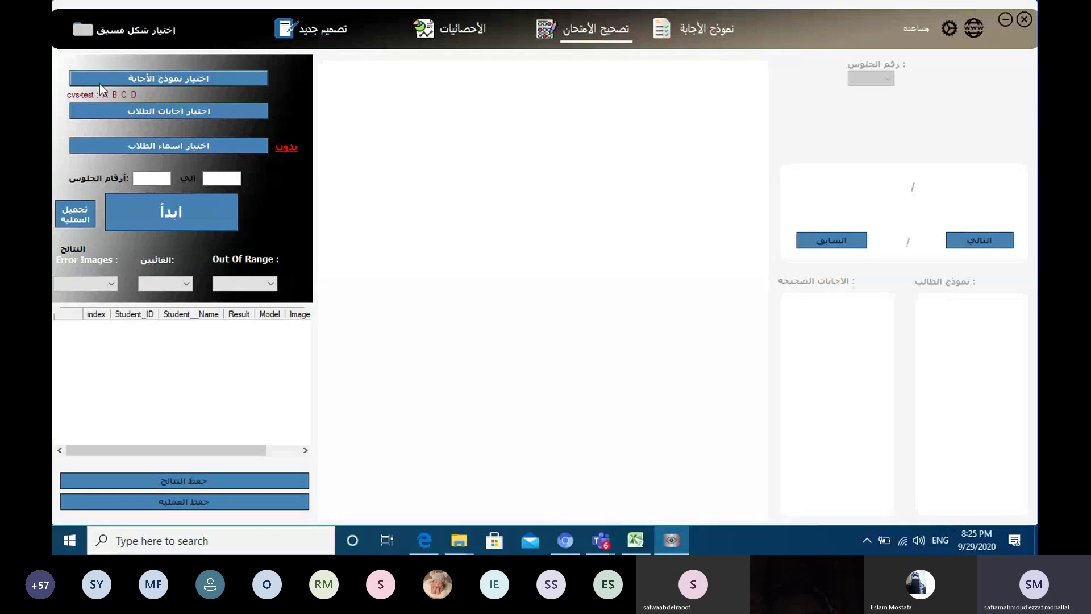
- Choose the Photos folder under التصحيح الالكتروني, طب اسيوط, cvs2 on drive E: as the source of the student answers
{"action": "left_click", "coordinate": [179, 112]}
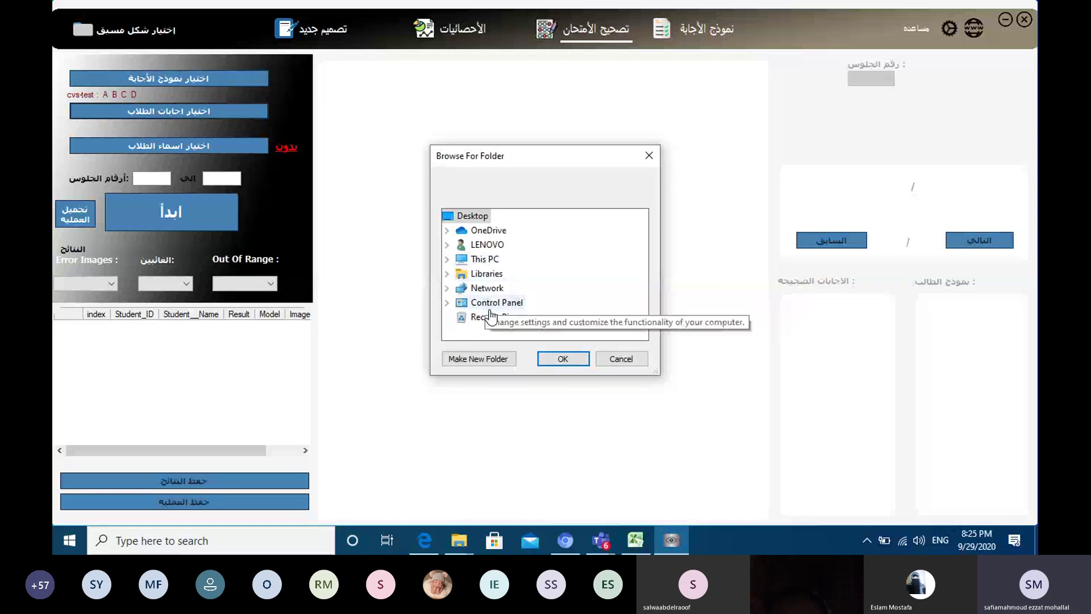
{"action": "left_click", "coordinate": [447, 259]}
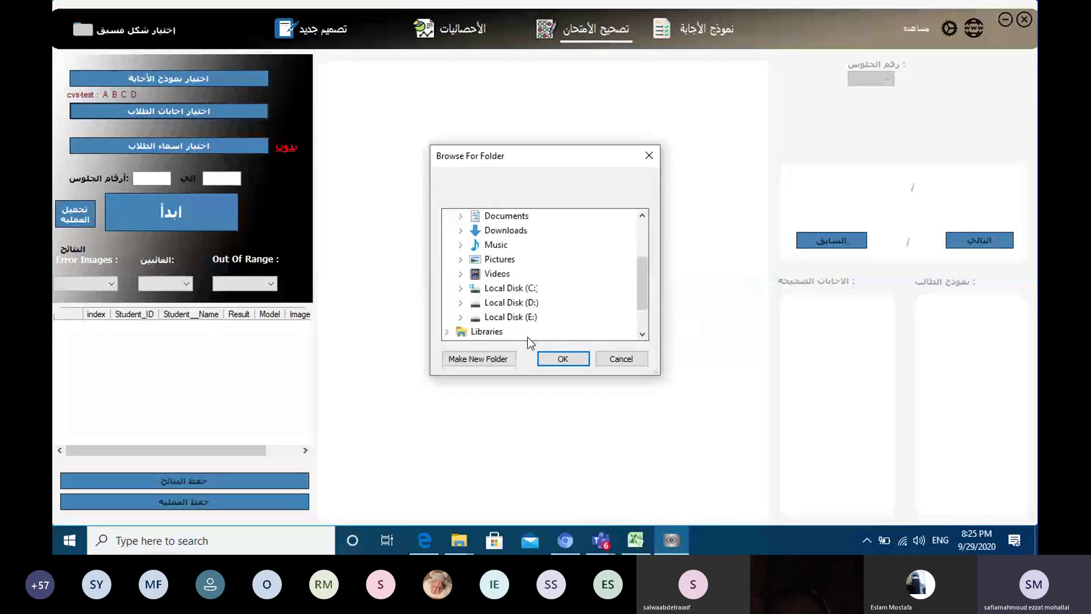
{"action": "double_click", "coordinate": [512, 316]}
{"action": "scroll", "coordinate": [510, 310], "scroll_direction": "down", "scroll_amount": 1}
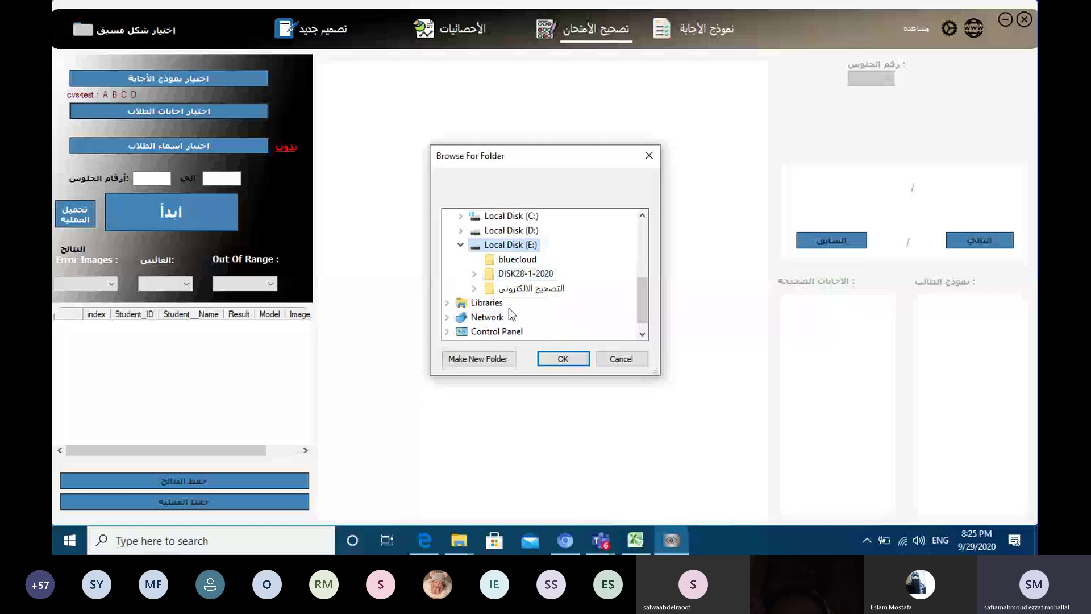
{"action": "double_click", "coordinate": [528, 287]}
{"action": "double_click", "coordinate": [523, 317]}
{"action": "scroll", "coordinate": [513, 326], "scroll_direction": "down", "scroll_amount": 1}
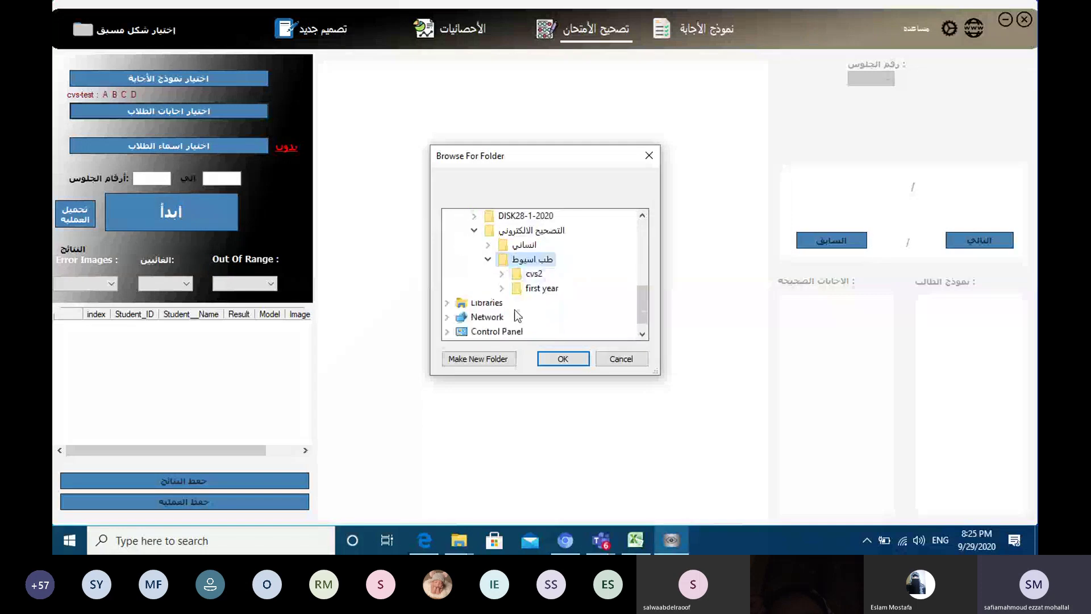
{"action": "double_click", "coordinate": [521, 276]}
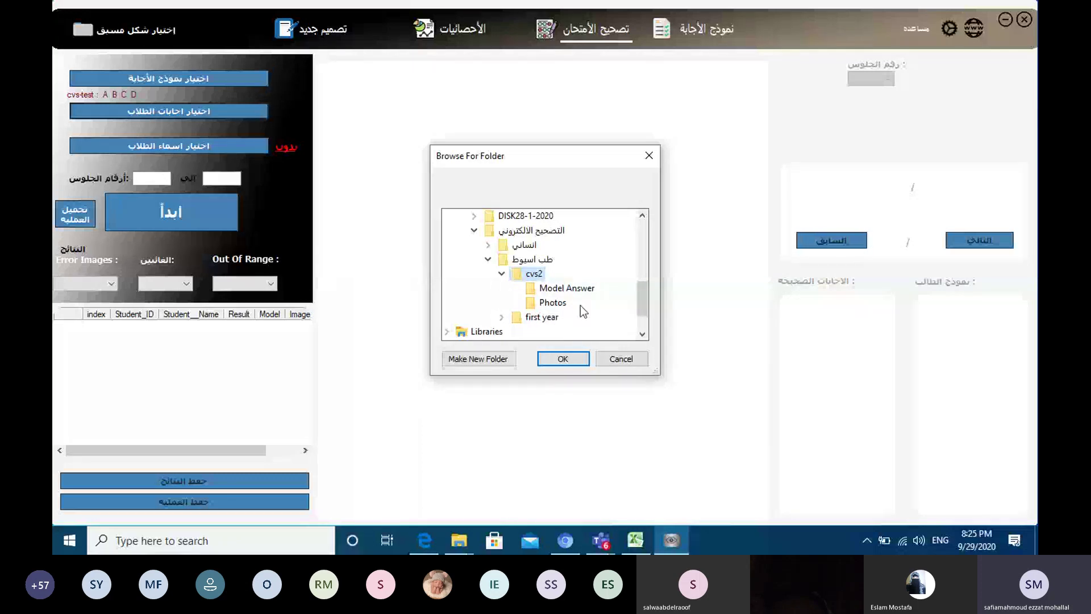
{"action": "left_click", "coordinate": [555, 308]}
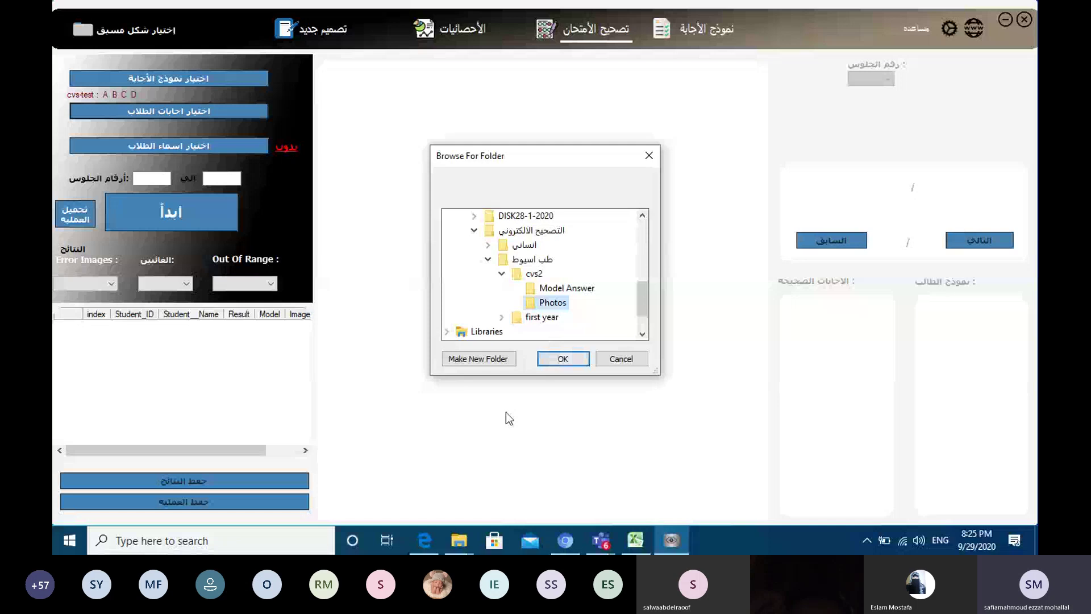
{"action": "left_click", "coordinate": [559, 359]}
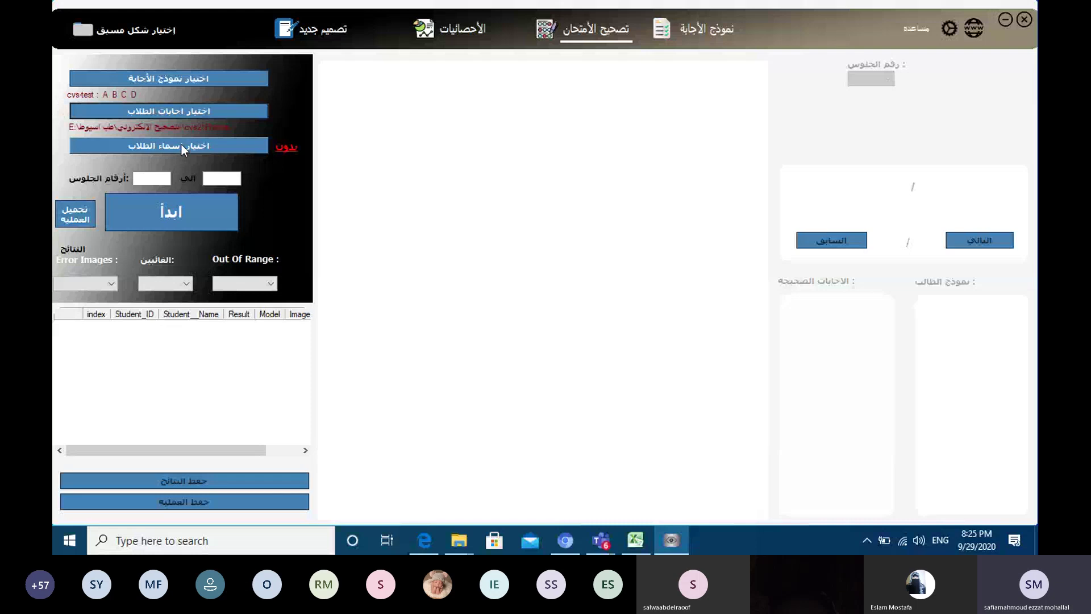
- Load the student names from the الفرقة الثانية Excel file in the cvs2 folder and start the exam correction
{"action": "left_click", "coordinate": [179, 145]}
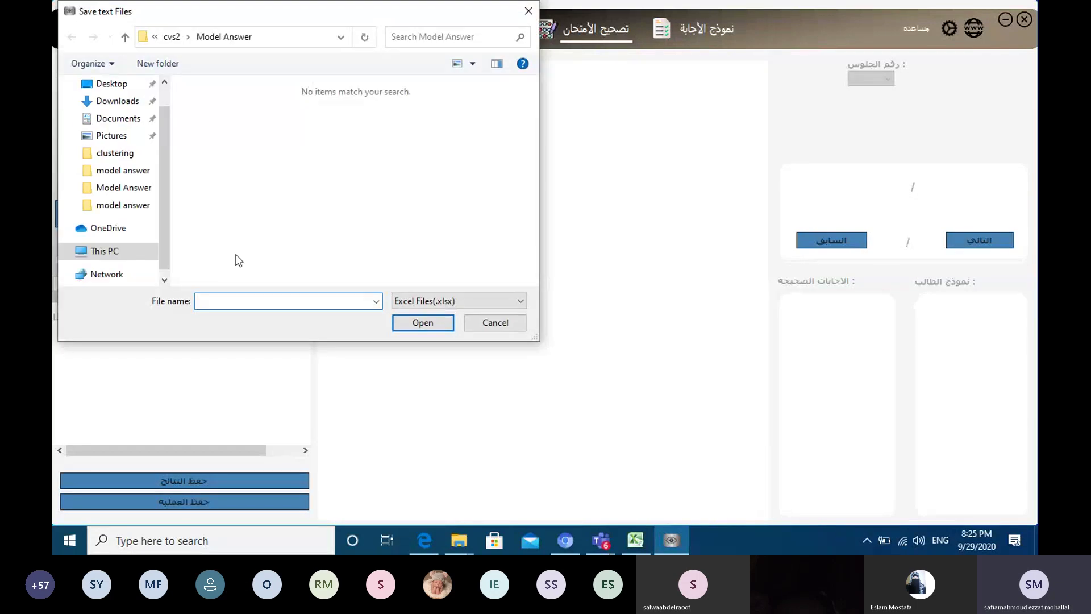
{"action": "left_click", "coordinate": [174, 37]}
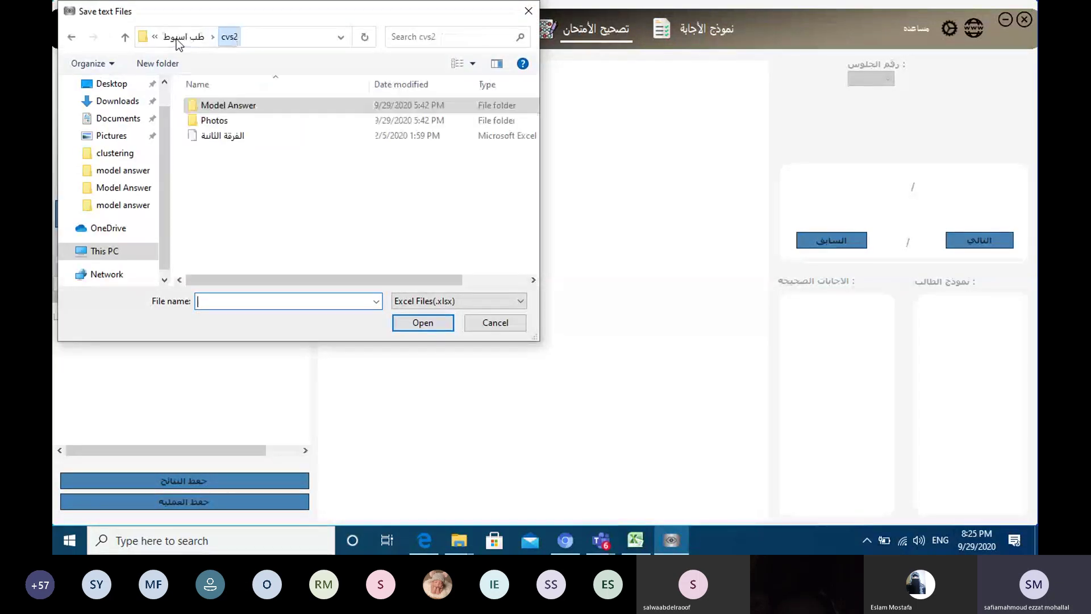
{"action": "left_click", "coordinate": [224, 138]}
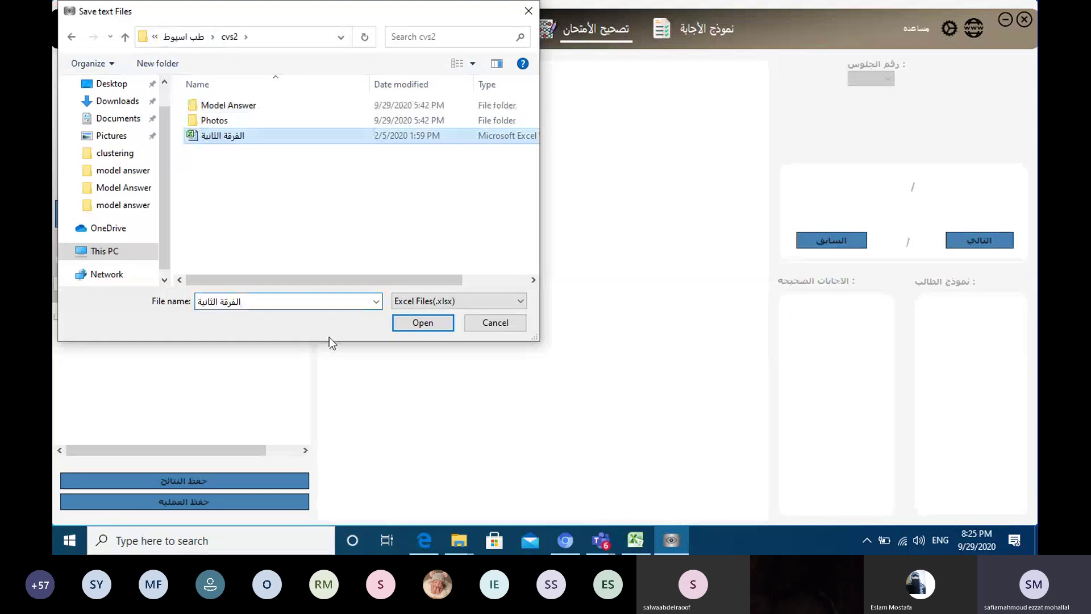
{"action": "key", "text": "Return"}
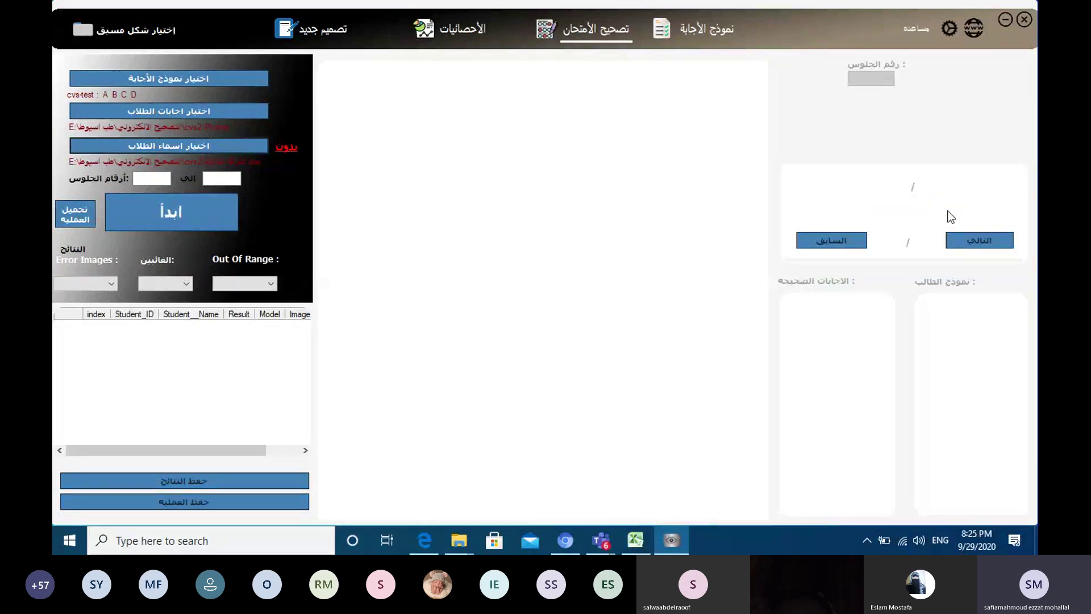
{"action": "left_click", "coordinate": [179, 211]}
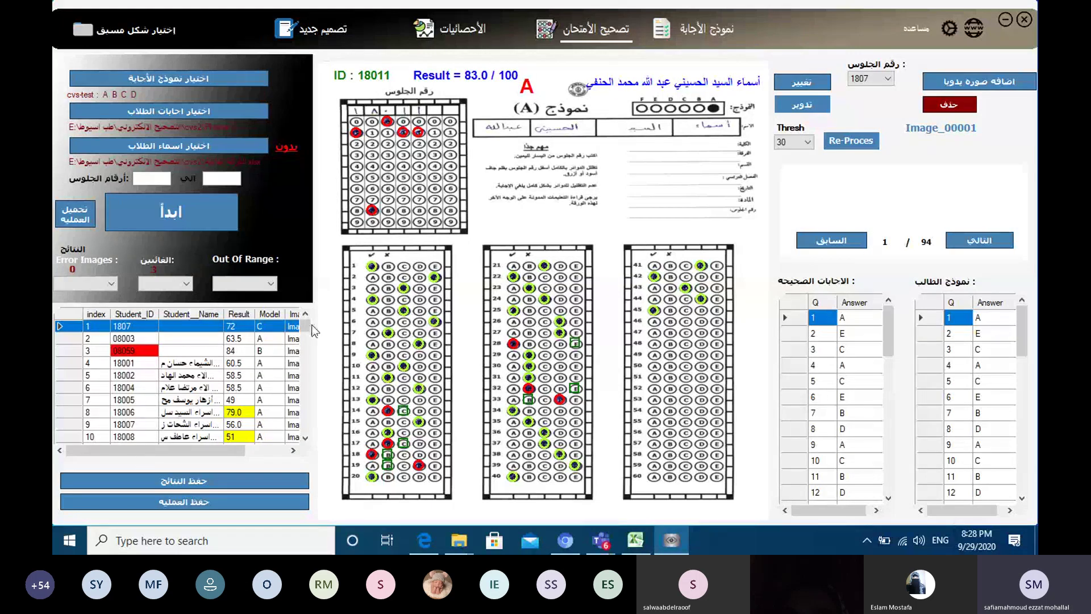
- Examine the corrected sheets of the third and first result records, checking how their seat-number bubbles were filled in
{"action": "scroll", "coordinate": [308, 321], "scroll_direction": "down", "scroll_amount": 1}
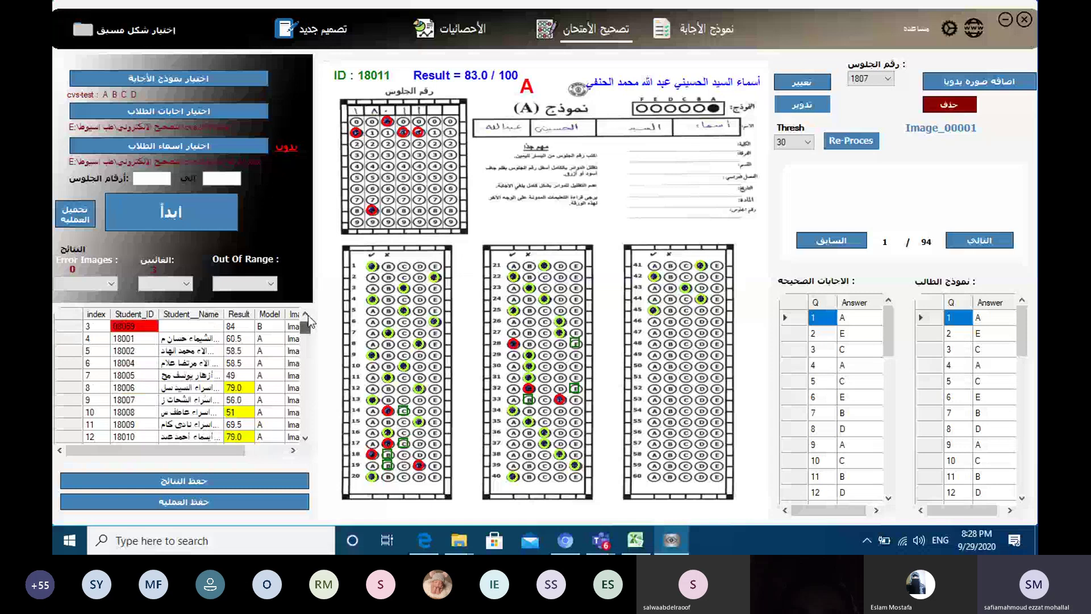
{"action": "left_click", "coordinate": [136, 326]}
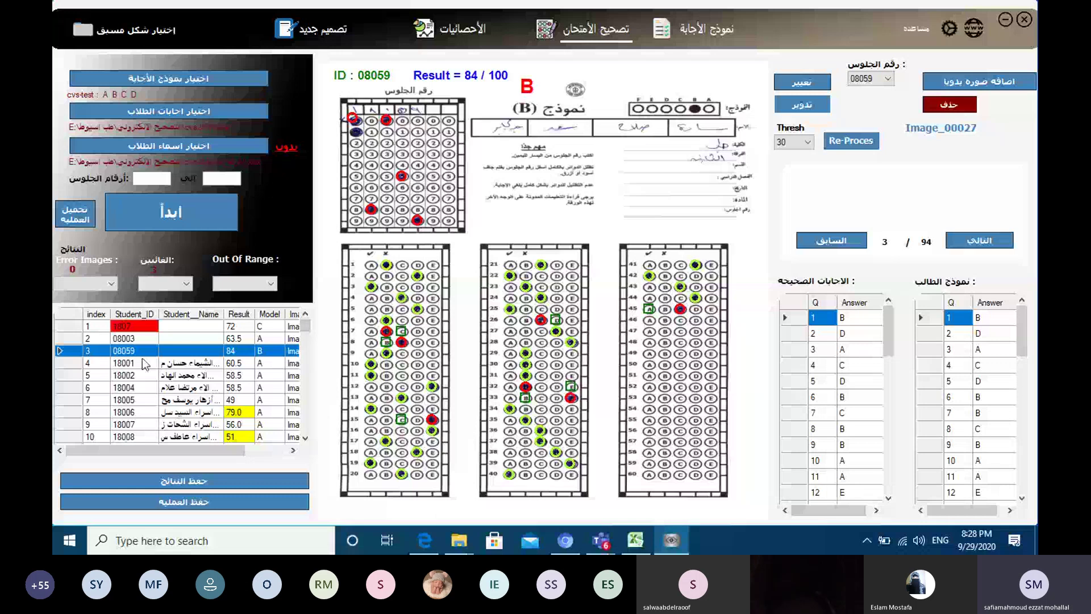
{"action": "key", "text": "Up"}
{"action": "key", "text": "Up"}
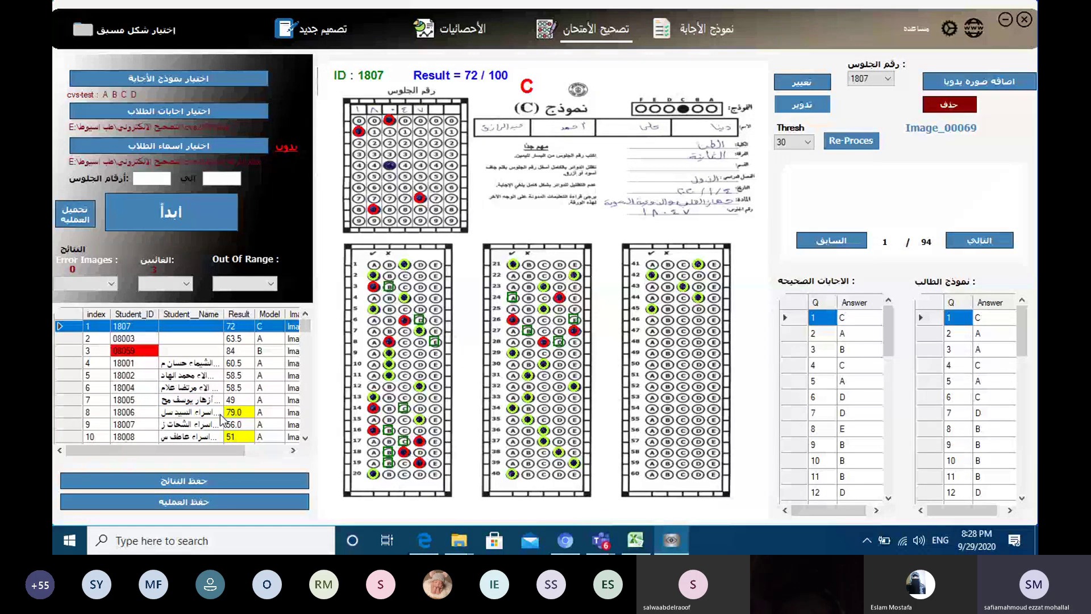
{"action": "left_click", "coordinate": [137, 350]}
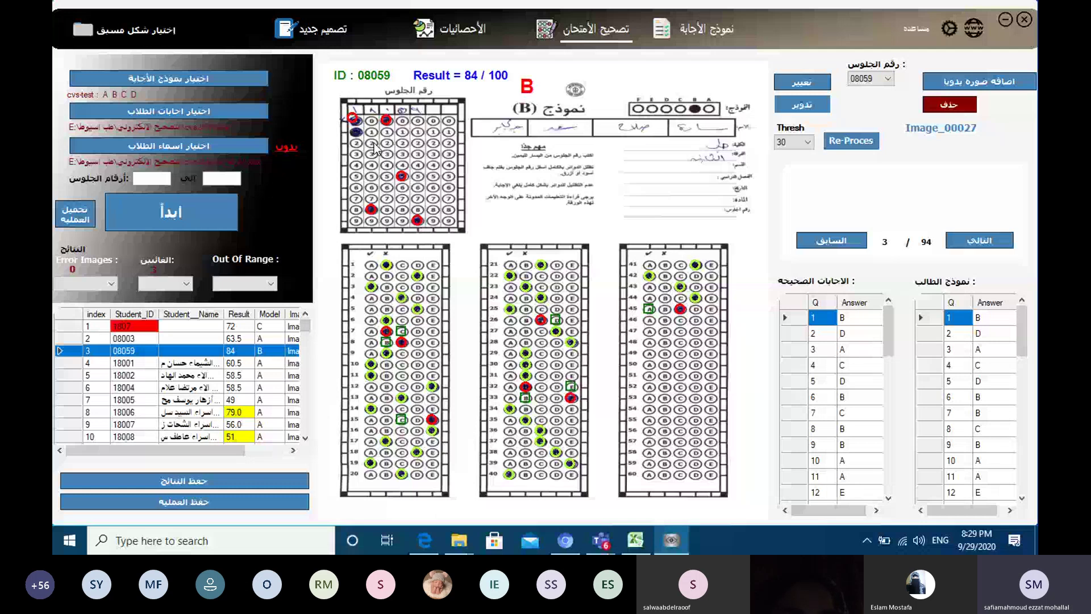
{"action": "left_click", "coordinate": [136, 328]}
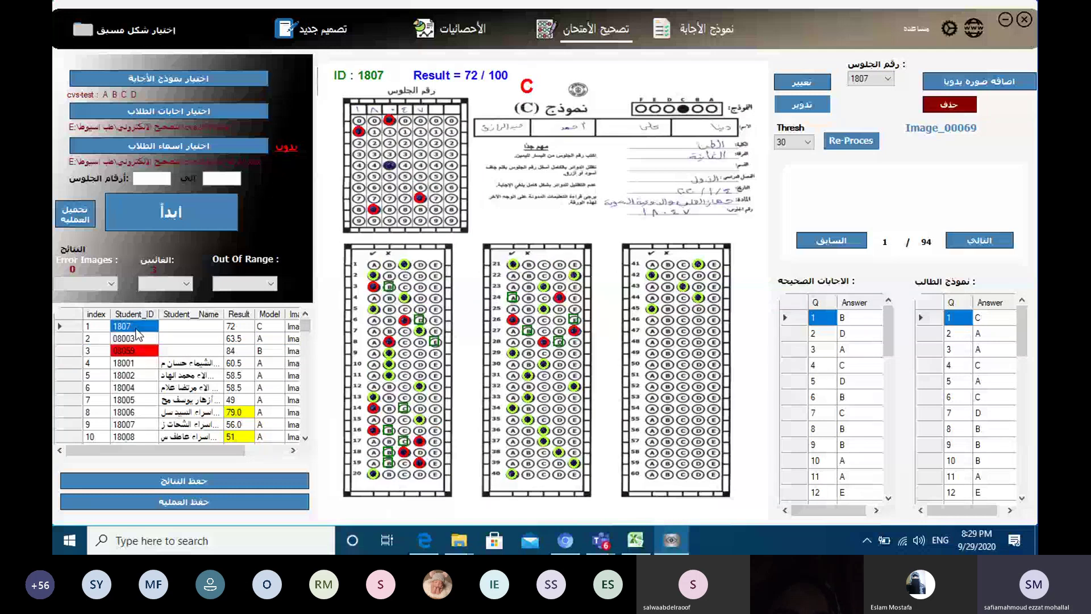
- Look through the list of corrected students and return to the first record
{"action": "scroll", "coordinate": [212, 427], "scroll_direction": "down", "scroll_amount": 19}
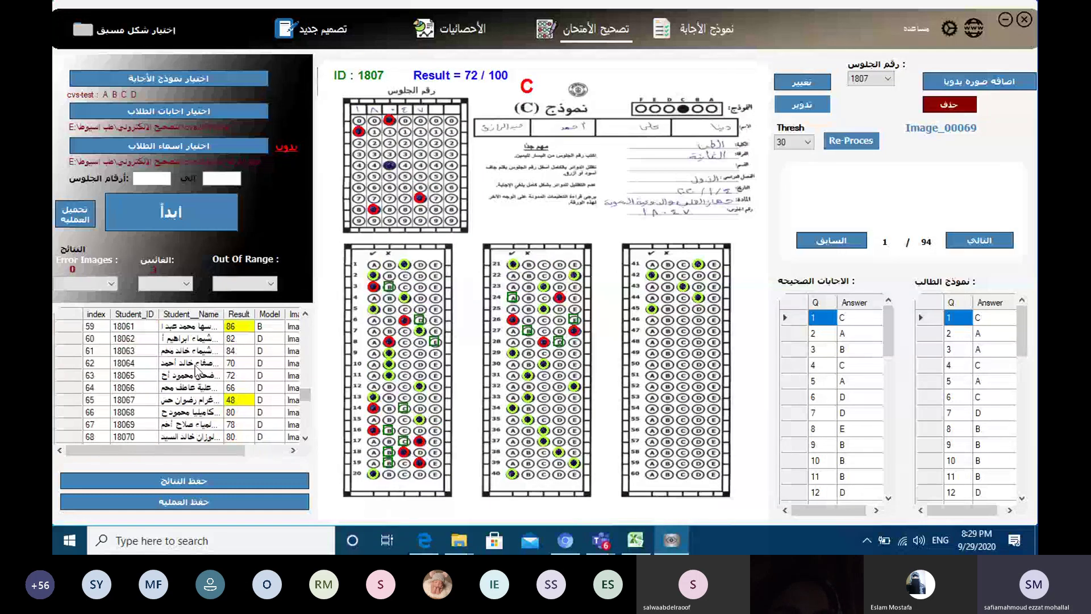
{"action": "scroll", "coordinate": [211, 427], "scroll_direction": "up", "scroll_amount": 19}
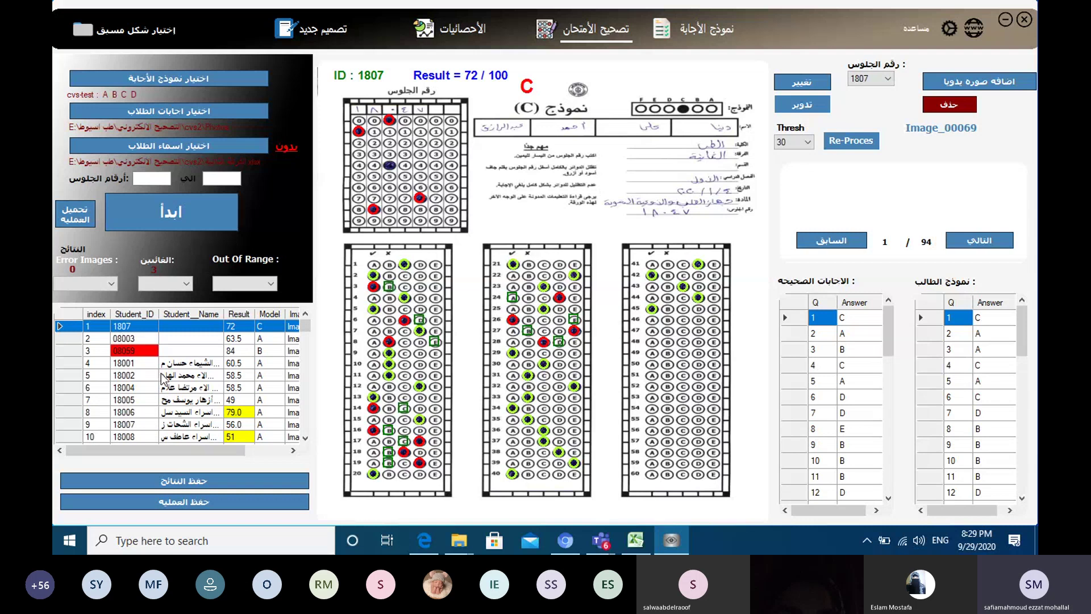
{"action": "mouse_move", "coordinate": [306, 325]}
{"action": "left_mouse_down"}
{"action": "mouse_move", "coordinate": [319, 378]}
{"action": "mouse_move", "coordinate": [302, 308]}
{"action": "left_mouse_up"}
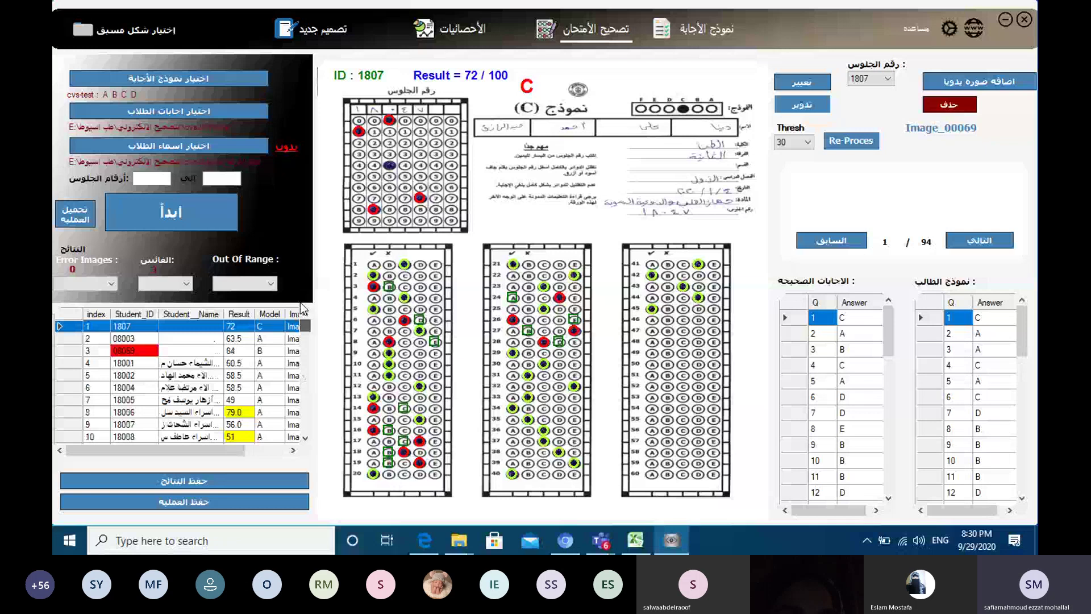
{"action": "left_click", "coordinate": [130, 326]}
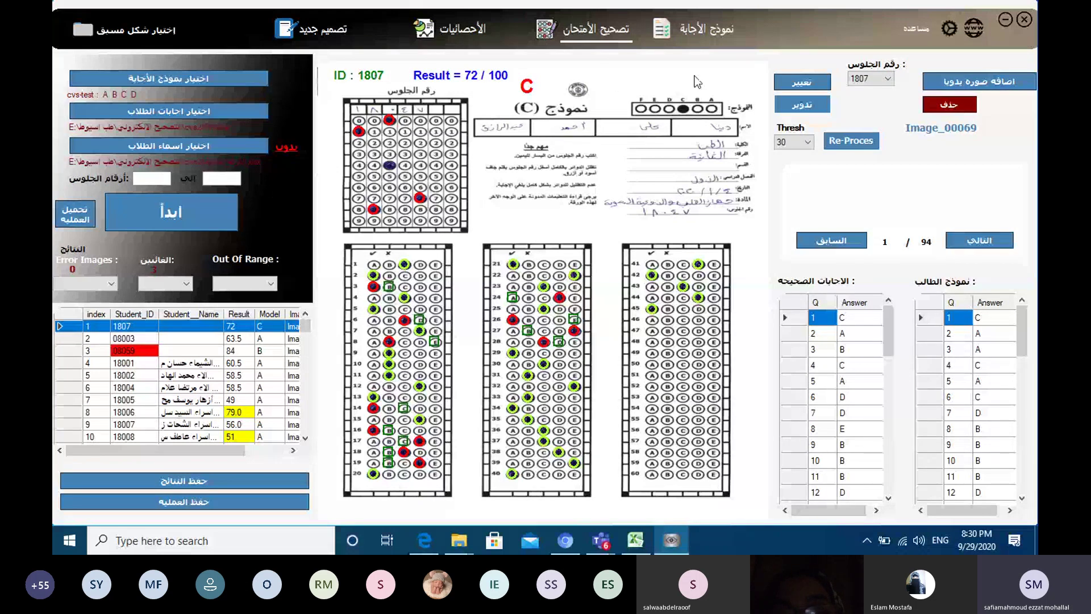
- Compare the sixth record's corrected sheet with the first record's, then view and close the first record's edit form
{"action": "left_click", "coordinate": [132, 388]}
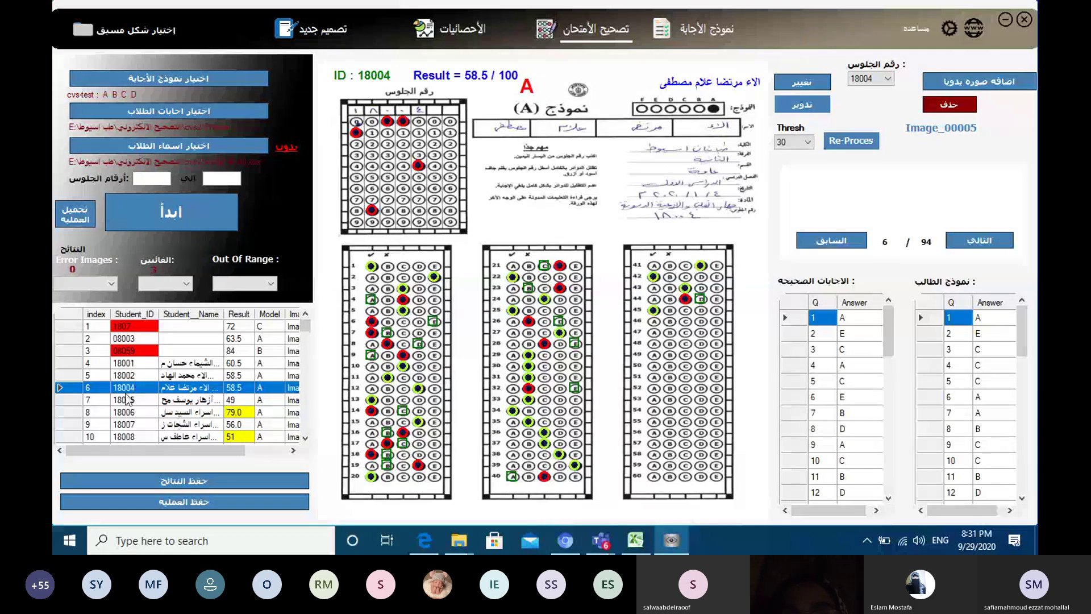
{"action": "left_click", "coordinate": [170, 424]}
{"action": "left_click", "coordinate": [168, 391]}
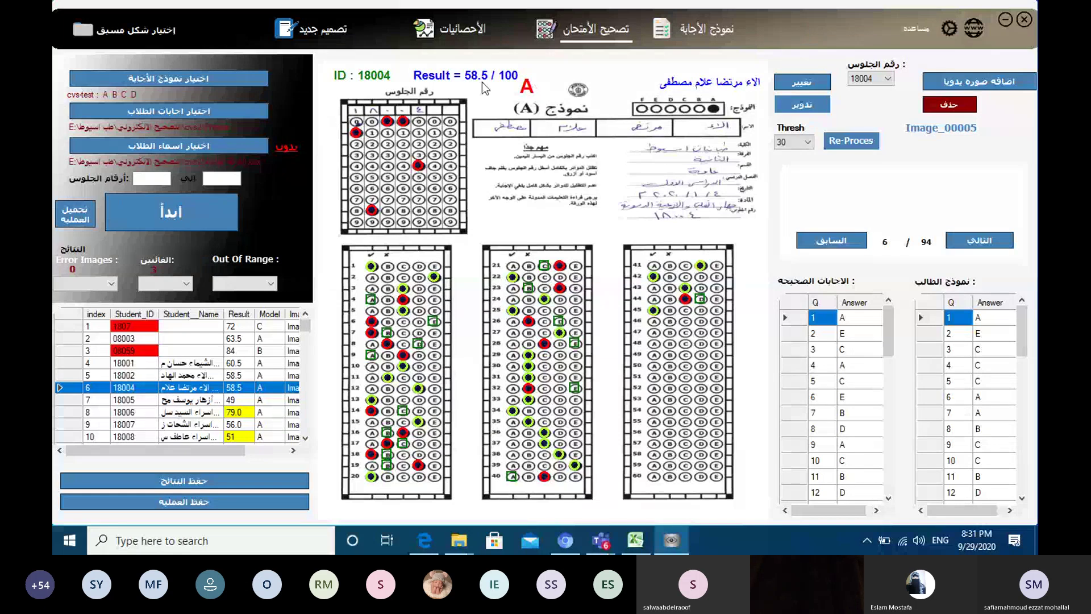
{"action": "left_click", "coordinate": [142, 326]}
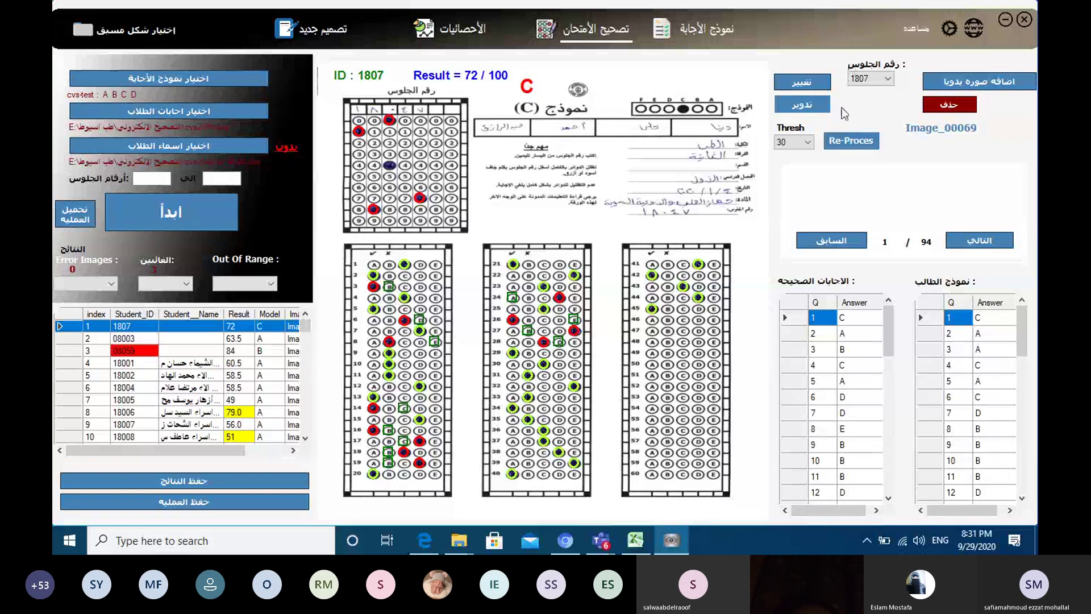
{"action": "left_click", "coordinate": [801, 84]}
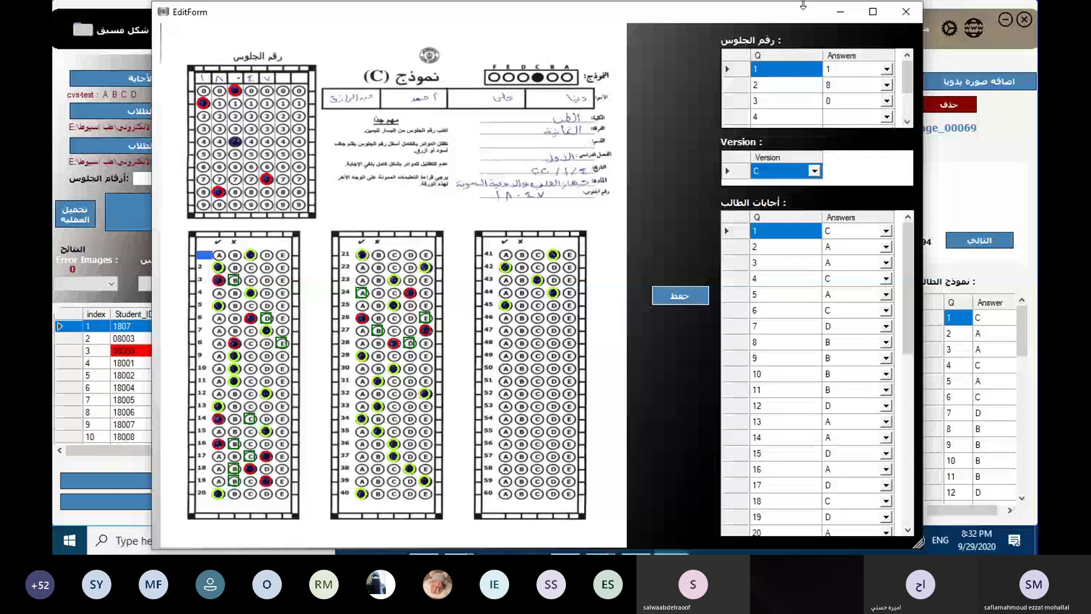
{"action": "left_click", "coordinate": [905, 12]}
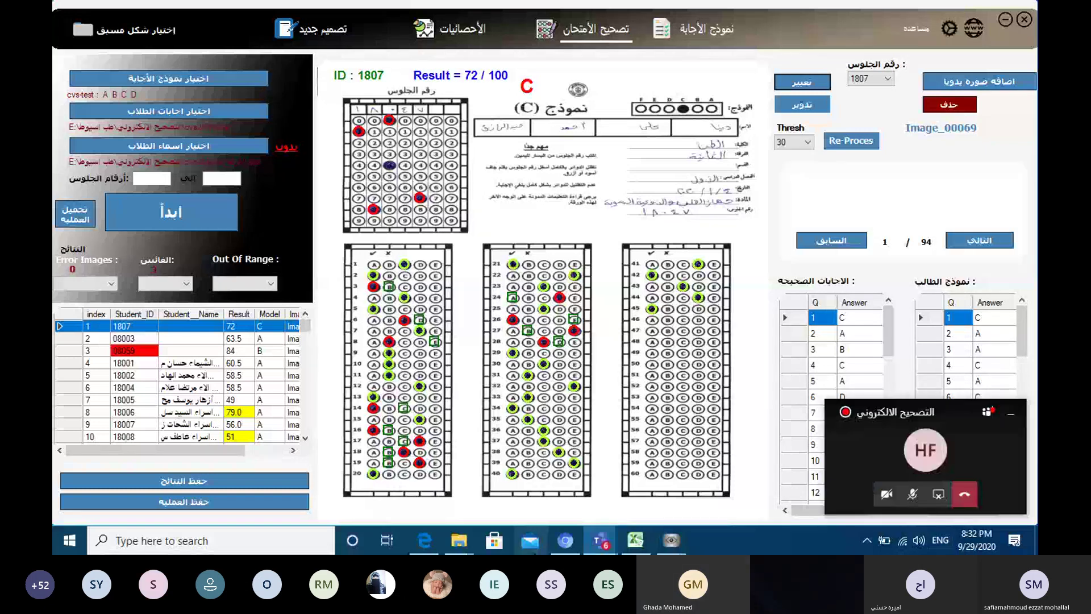
- Switch to the Microsoft Teams meeting, unmute the microphone and minimize the meeting window to return to the corrected sheets
{"action": "mouse_move", "coordinate": [665, 538]}
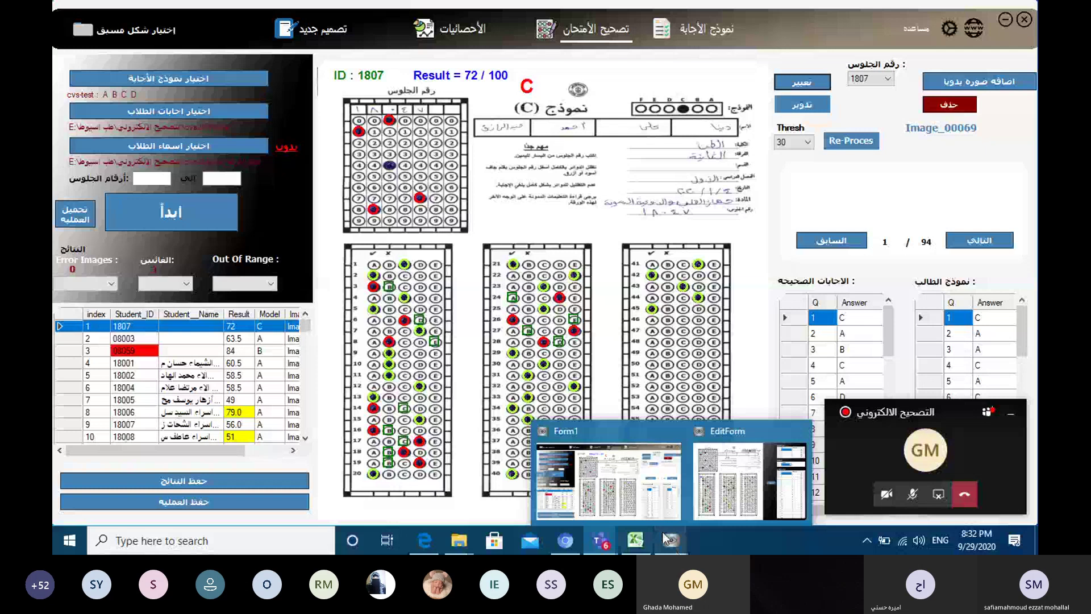
{"action": "mouse_move", "coordinate": [601, 540]}
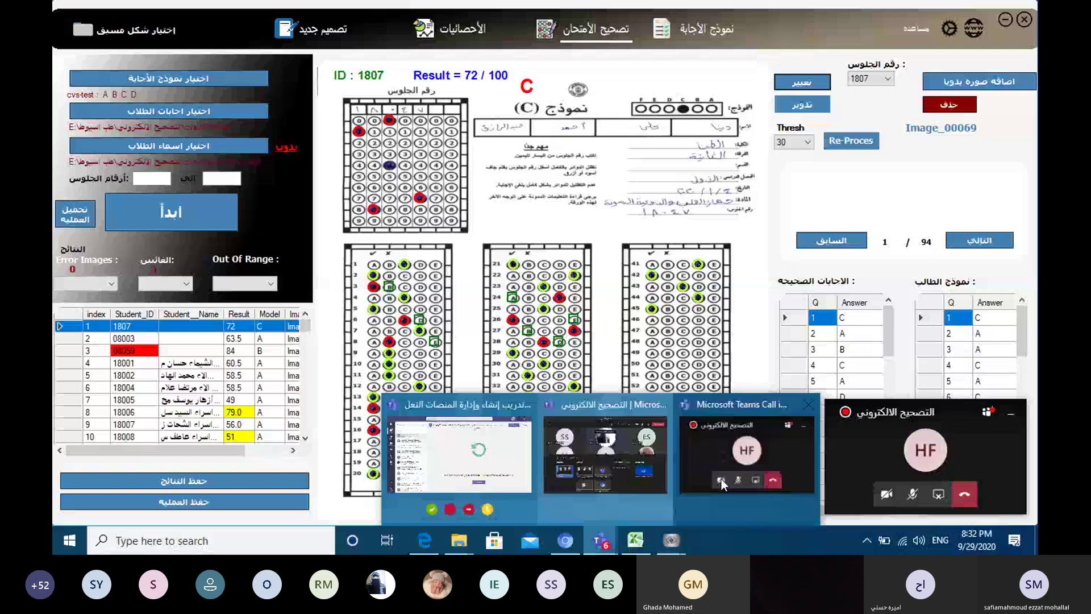
{"action": "left_click", "coordinate": [721, 479]}
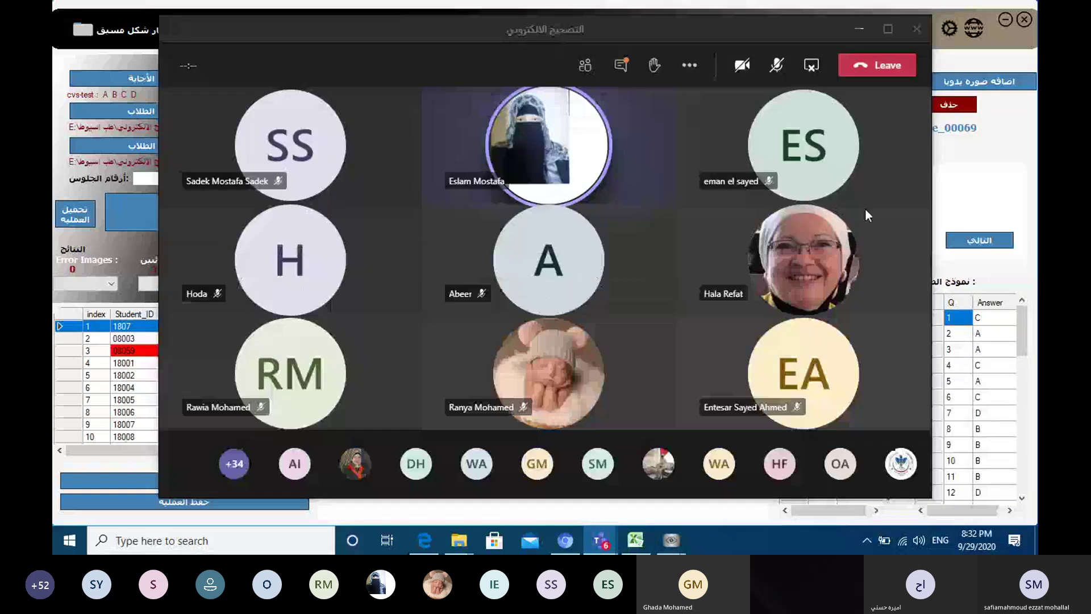
{"action": "left_click", "coordinate": [778, 66]}
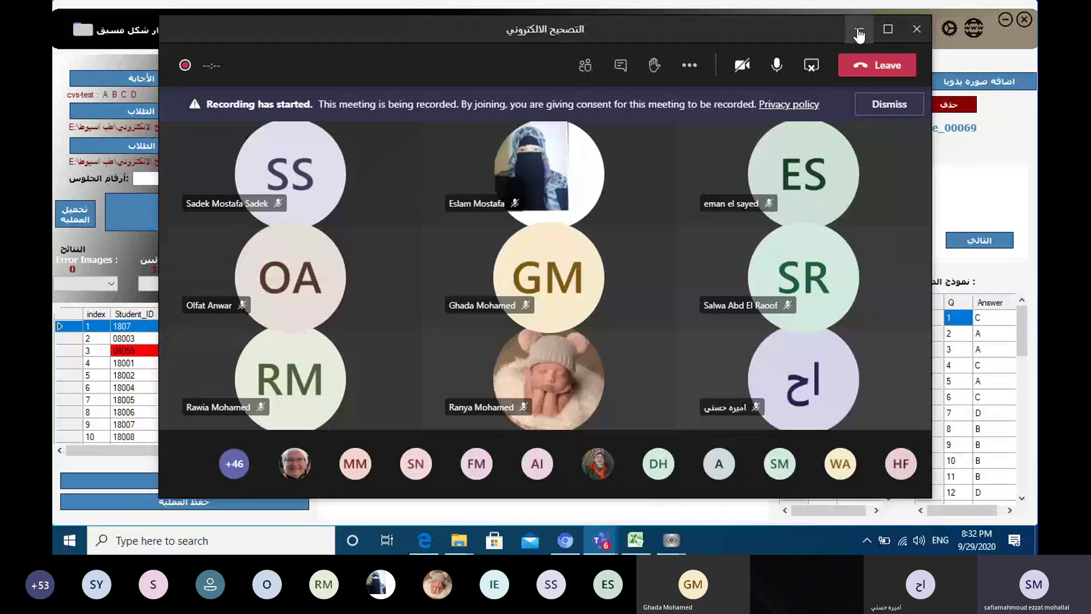
{"action": "left_click", "coordinate": [855, 180]}
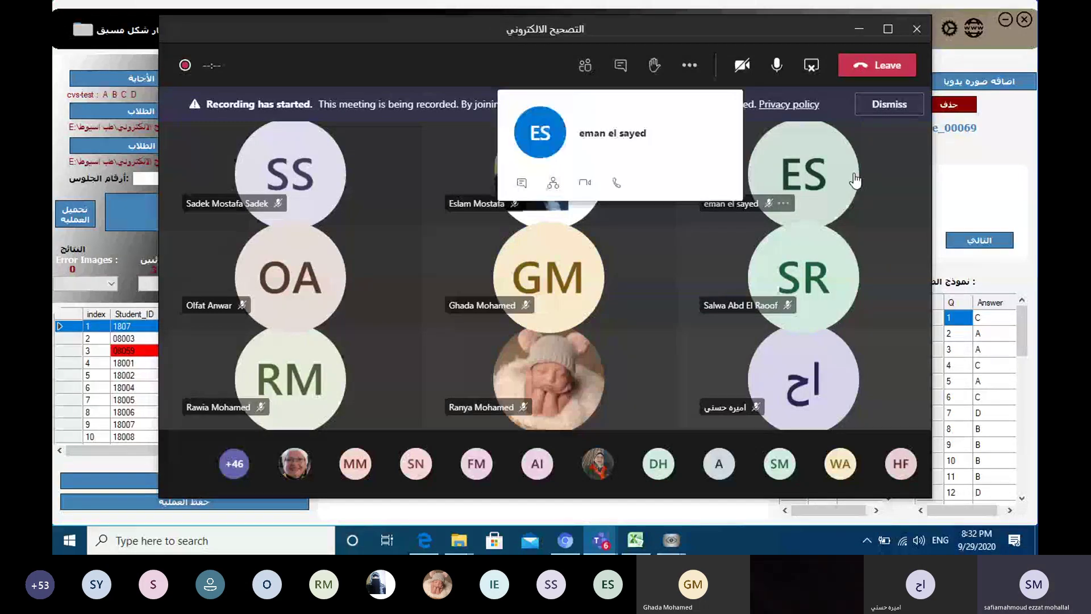
{"action": "left_click", "coordinate": [637, 35]}
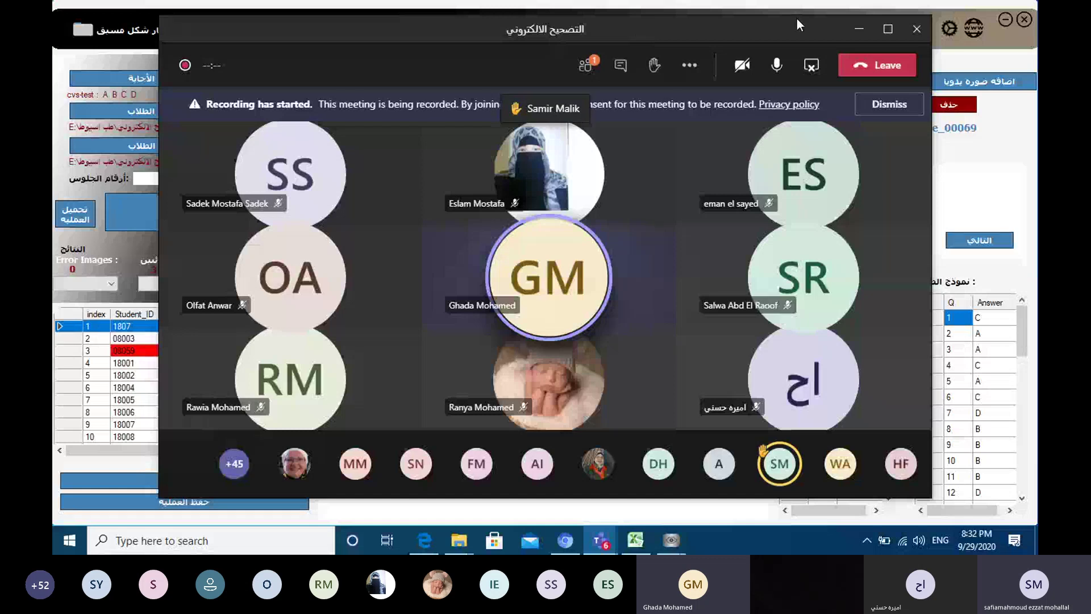
{"action": "left_click", "coordinate": [857, 32]}
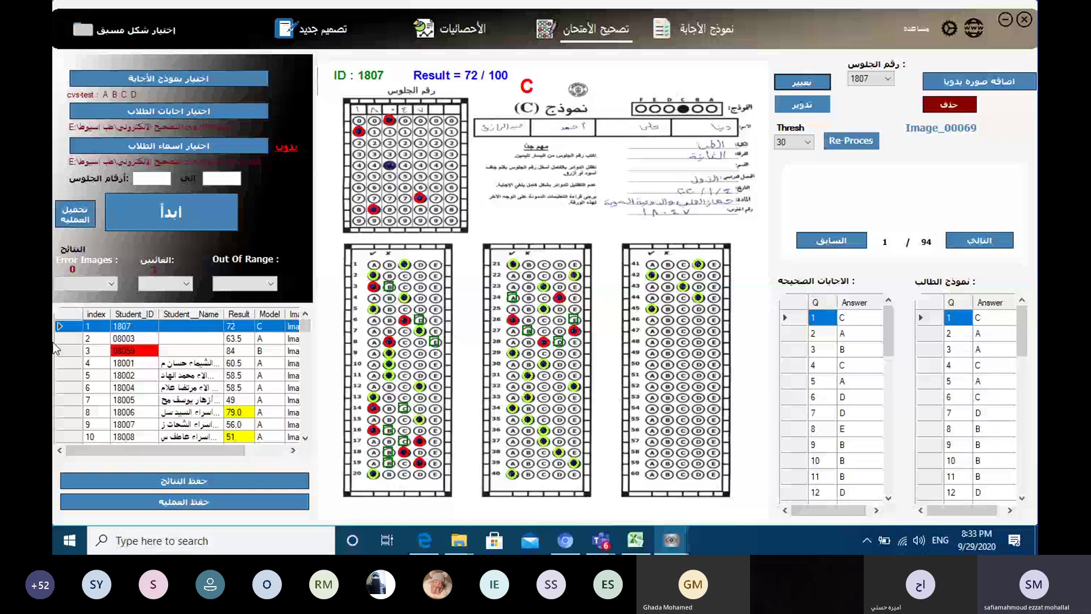
- Examine the seat number, version and answers of the first record in its edit form again and close it without saving
{"action": "double_click", "coordinate": [585, 226]}
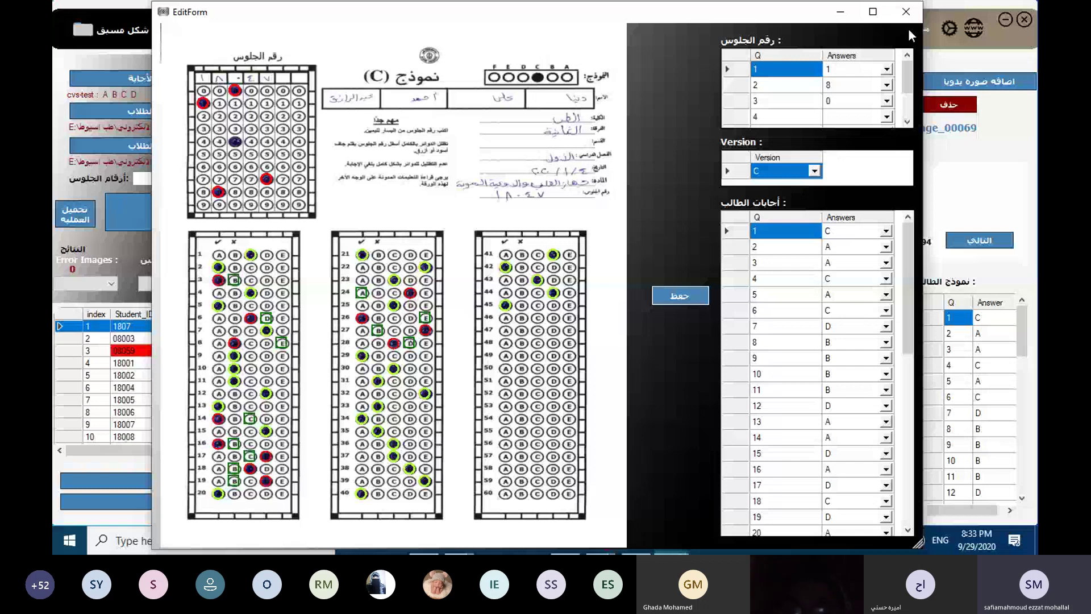
{"action": "left_click", "coordinate": [906, 12]}
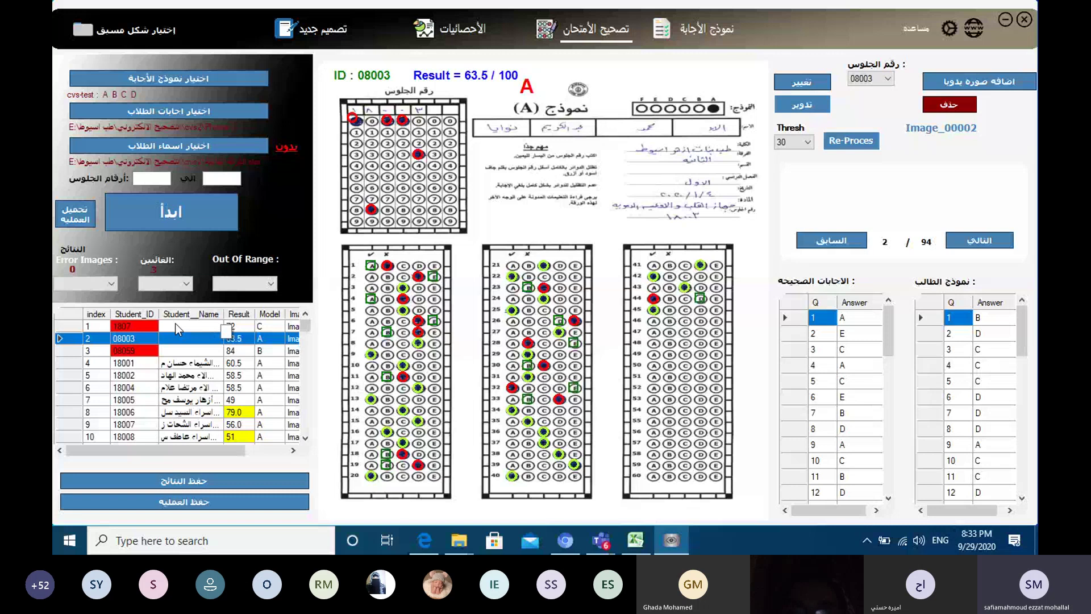
- Select the first record, dismiss the lobby notification in the Microsoft Teams meeting and minimize the meeting window to return to the sheets
{"action": "left_click", "coordinate": [175, 323]}
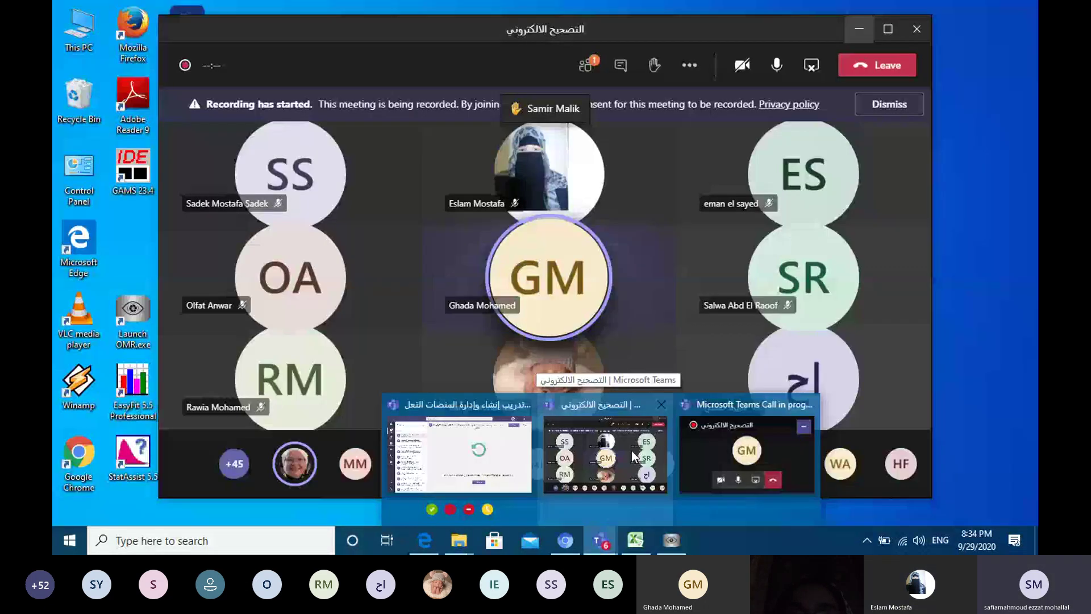
{"action": "left_click", "coordinate": [632, 450]}
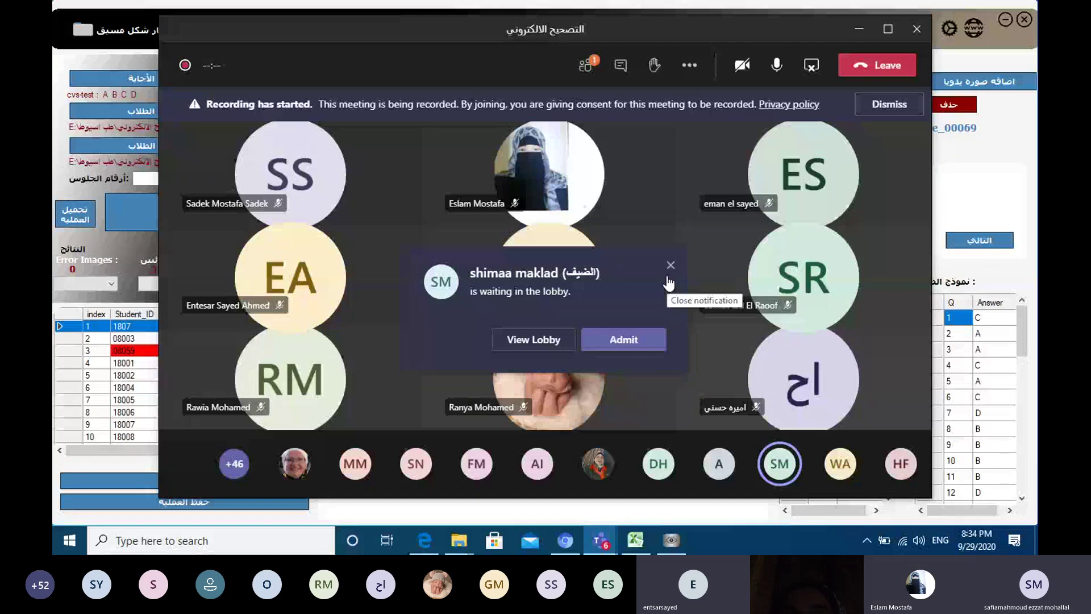
{"action": "left_click", "coordinate": [669, 277]}
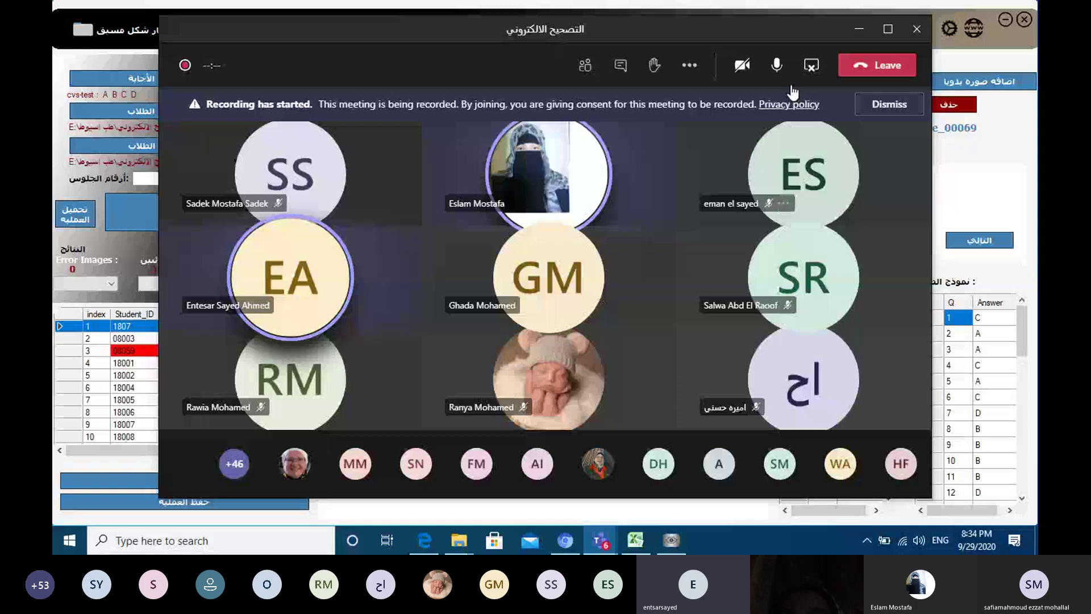
{"action": "left_click", "coordinate": [861, 29]}
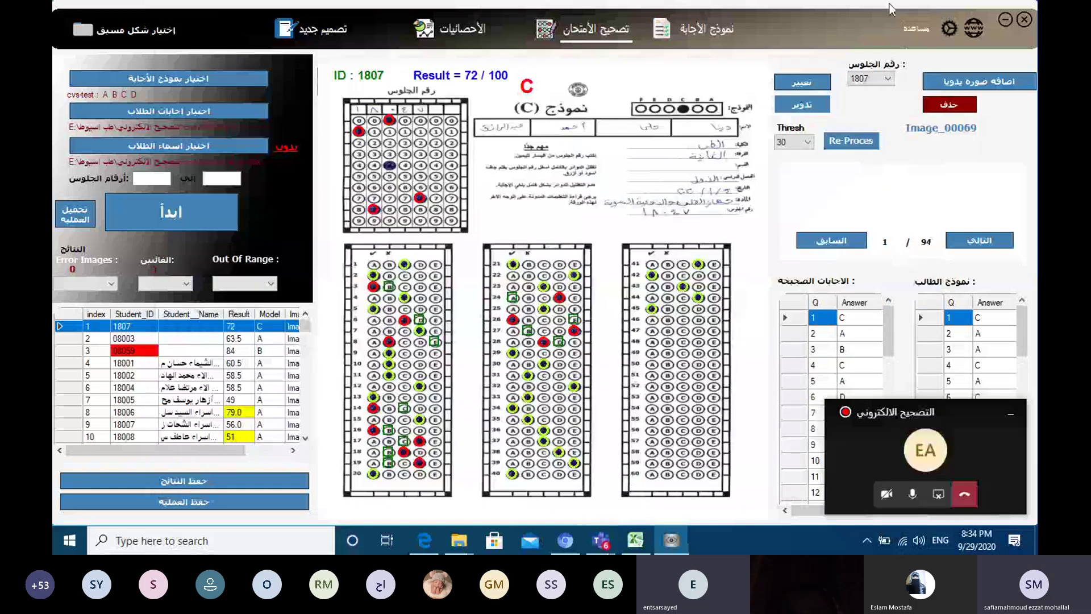
- Set the missing fourth seat-number digit of the first record to 4 in its edit form and save the correction
{"action": "left_click", "coordinate": [801, 84]}
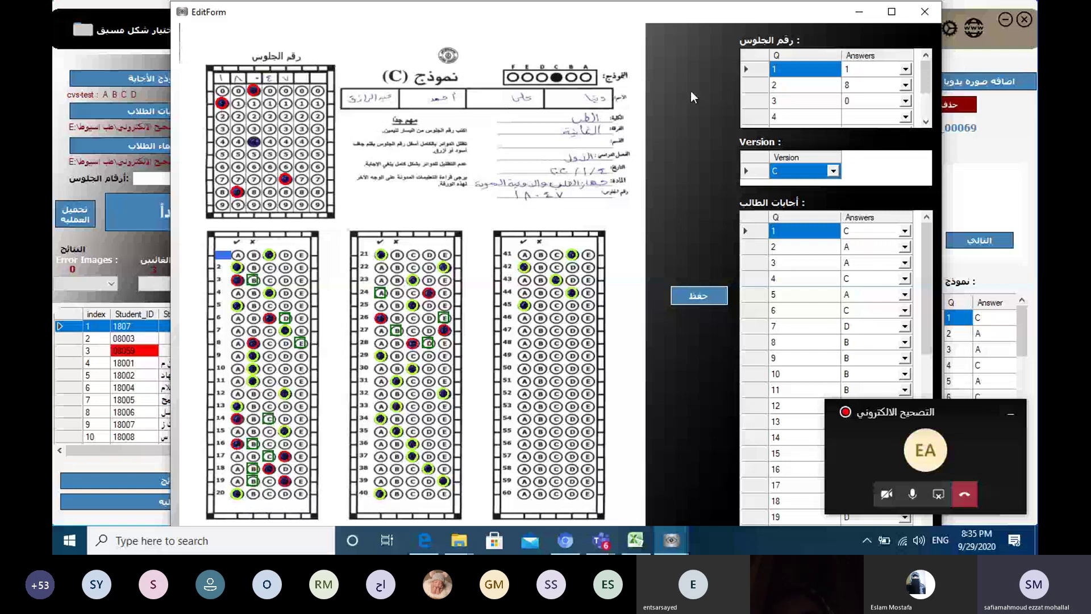
{"action": "left_click", "coordinate": [794, 75]}
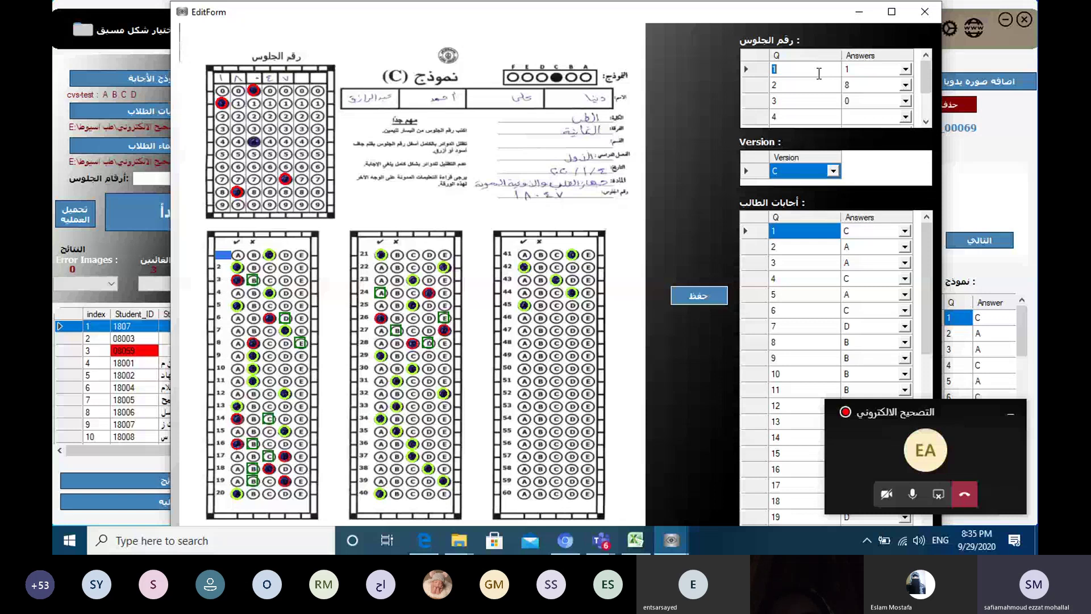
{"action": "left_click", "coordinate": [890, 119]}
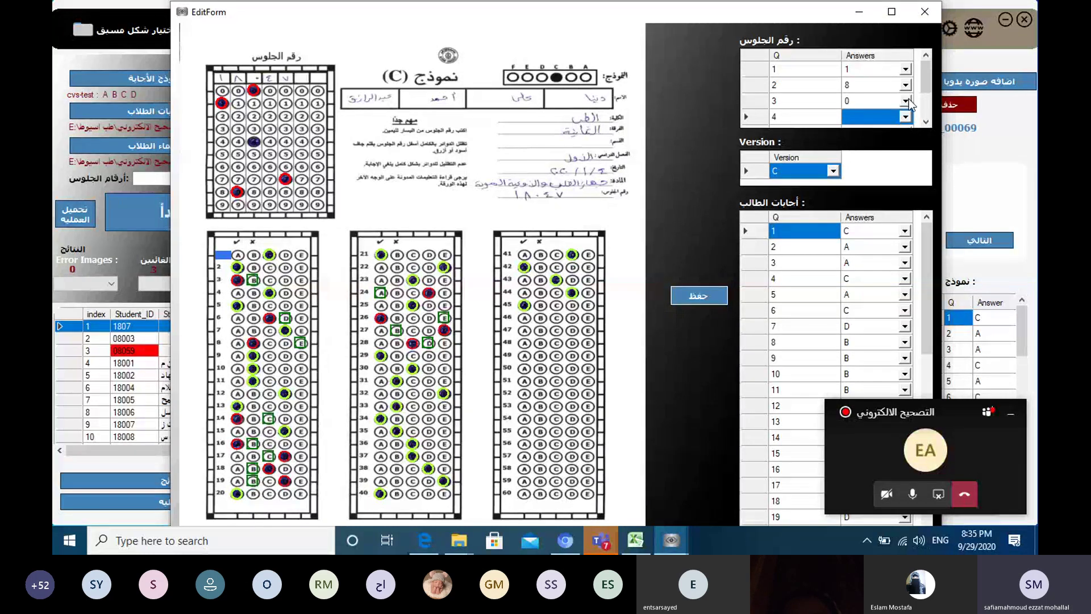
{"action": "type", "text": "4"}
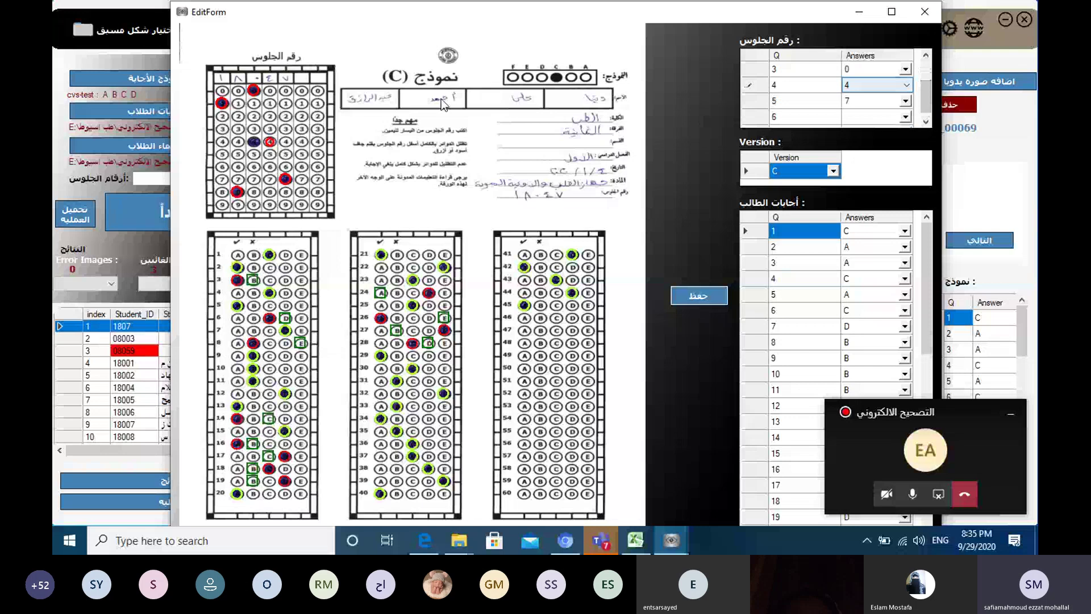
{"action": "left_click", "coordinate": [712, 302]}
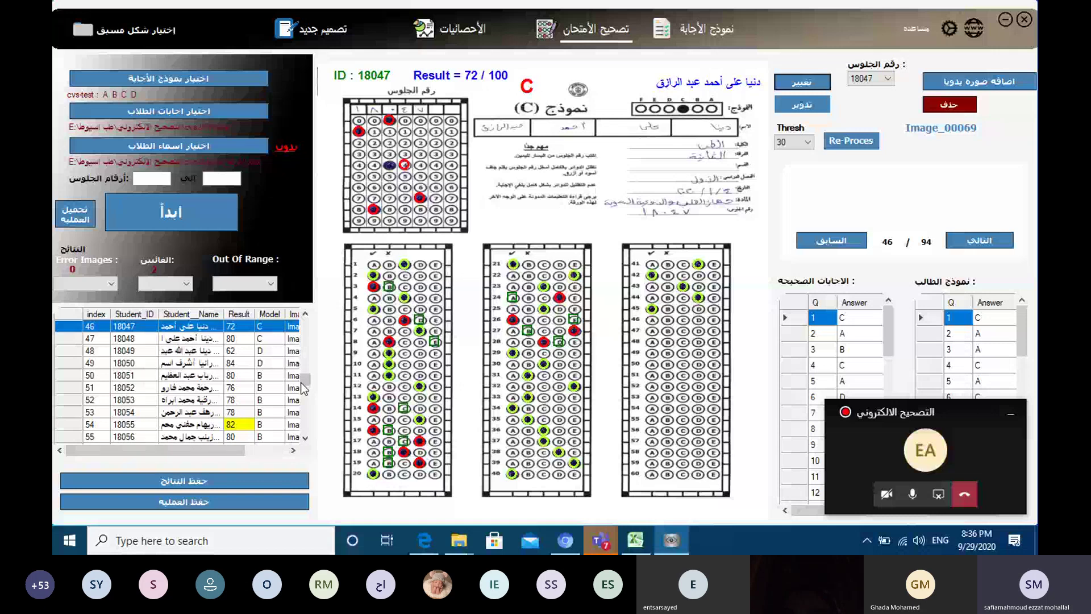
- Look through the student list and compare the corrected sheets of the first two records, which have no student names
{"action": "left_click_drag", "start_coordinate": [304, 388], "coordinate": [316, 357]}
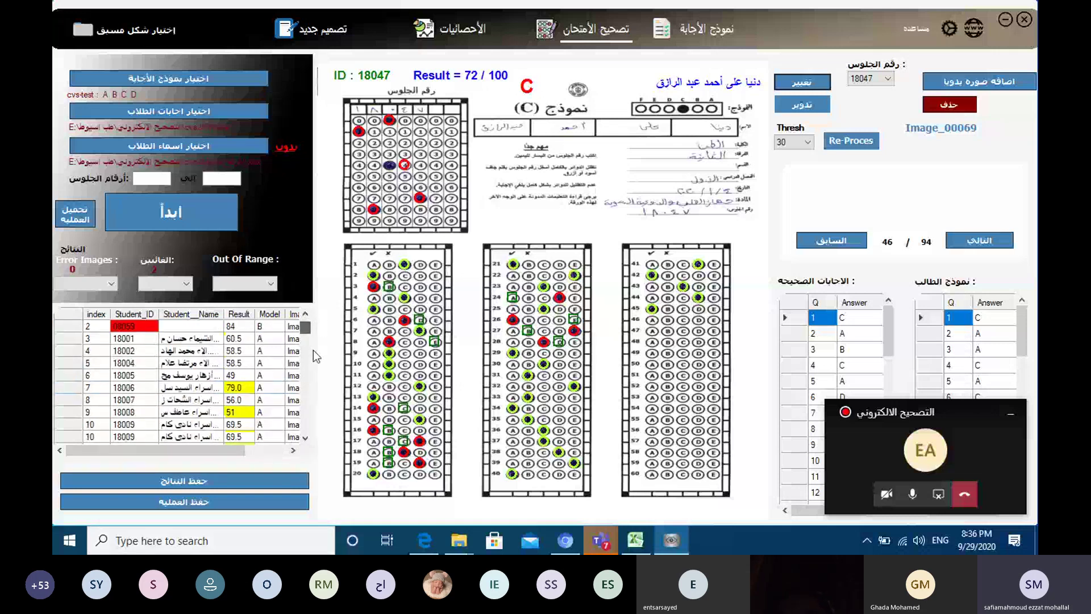
{"action": "scroll", "coordinate": [312, 350], "scroll_direction": "down", "scroll_amount": 10}
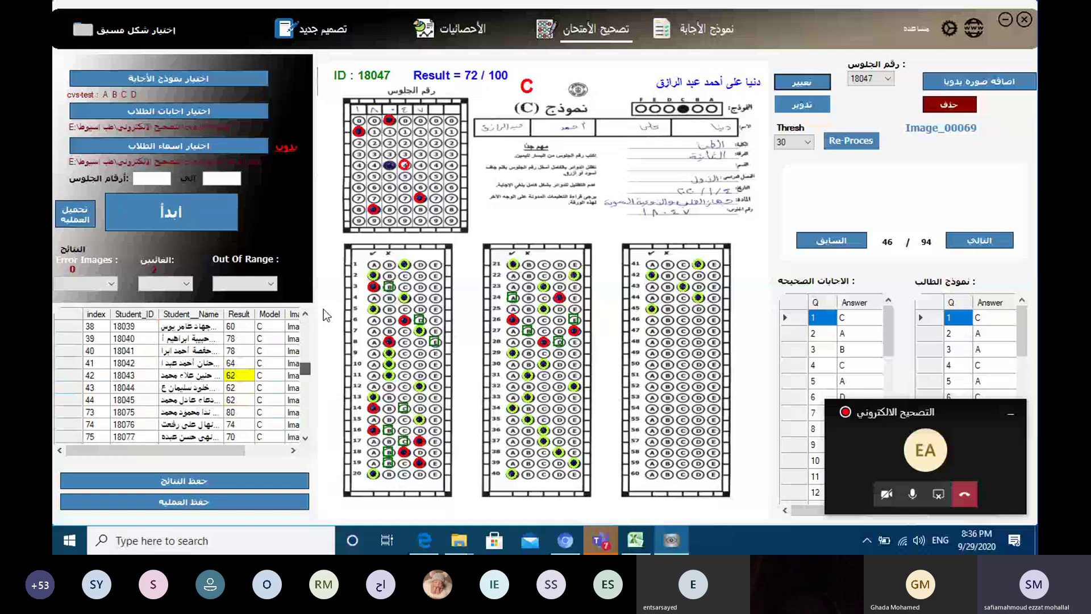
{"action": "scroll", "coordinate": [323, 309], "scroll_direction": "up", "scroll_amount": 10}
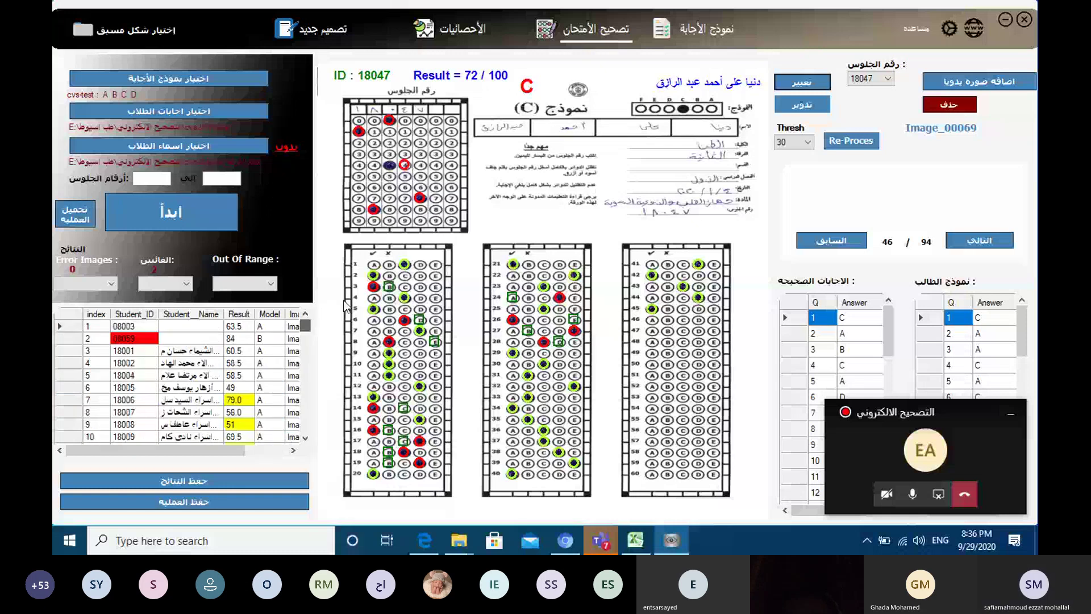
{"action": "left_click", "coordinate": [119, 328]}
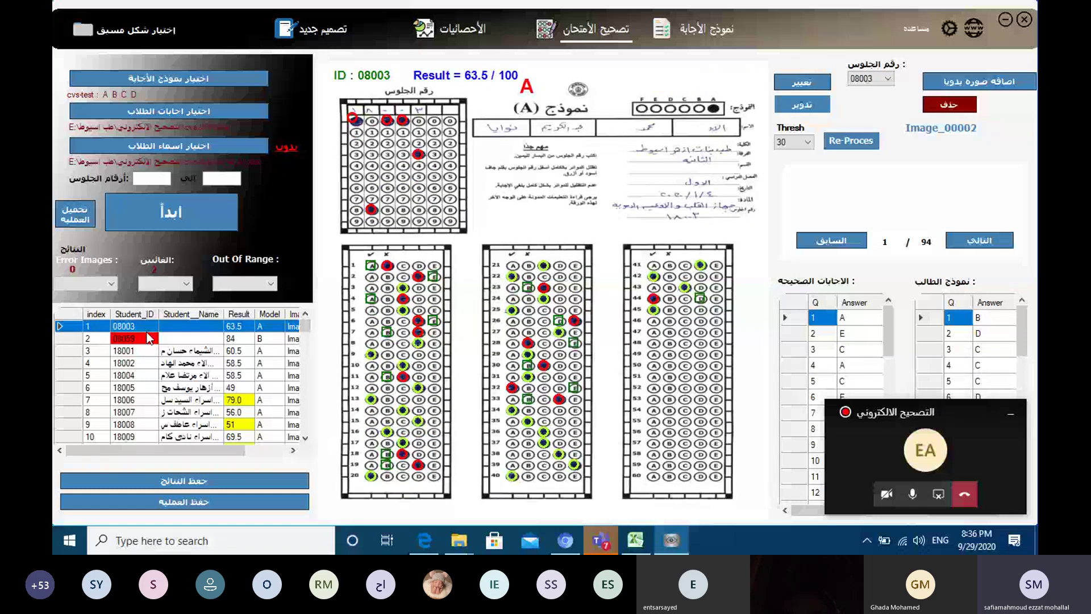
{"action": "left_click", "coordinate": [148, 337]}
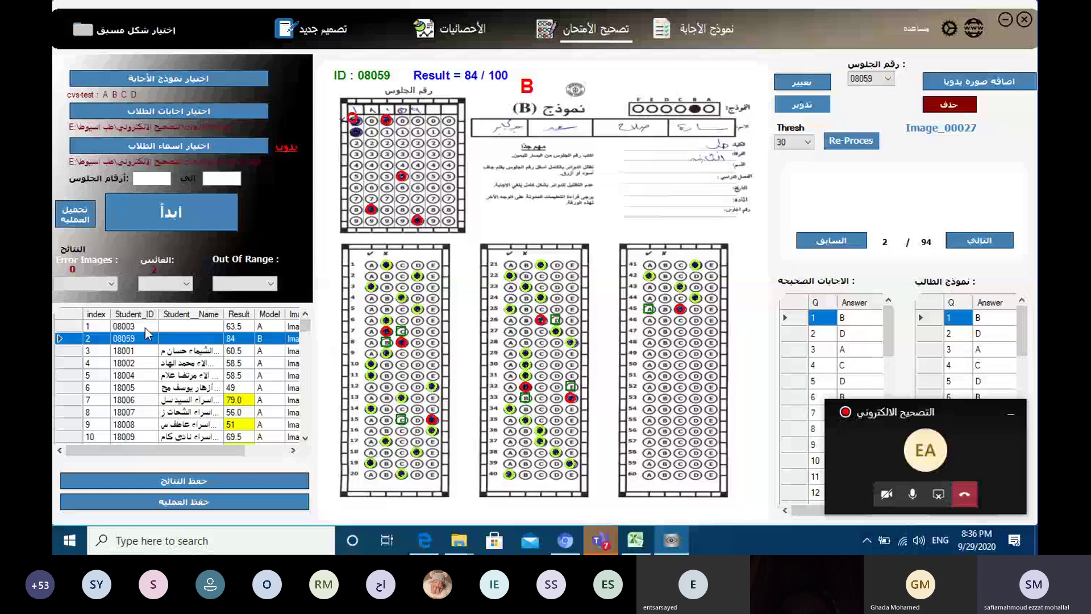
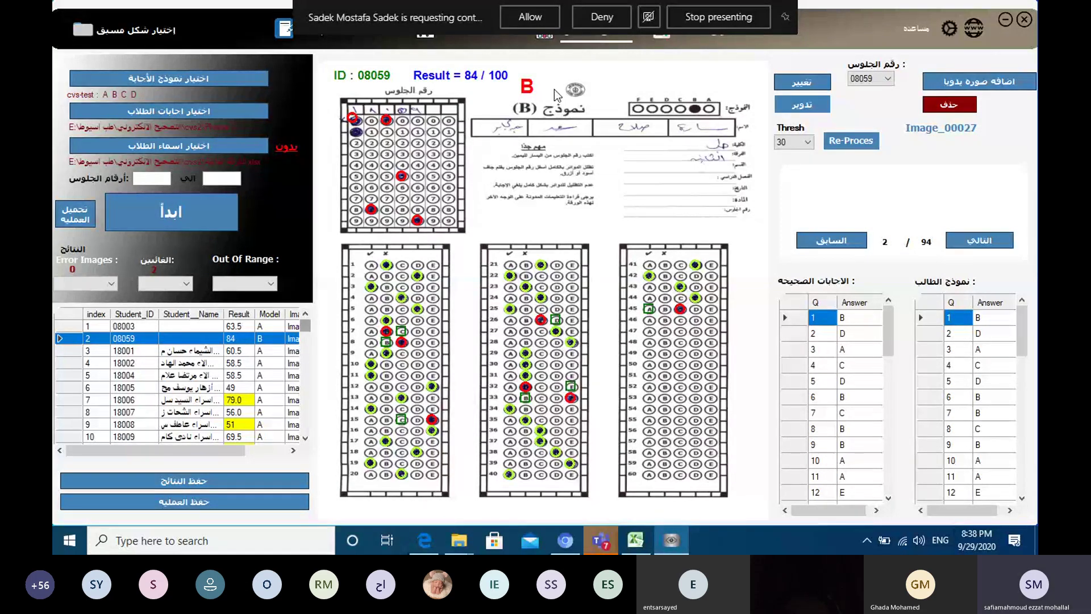
{"action": "left_click", "coordinate": [142, 326]}
{"action": "left_click", "coordinate": [141, 340]}
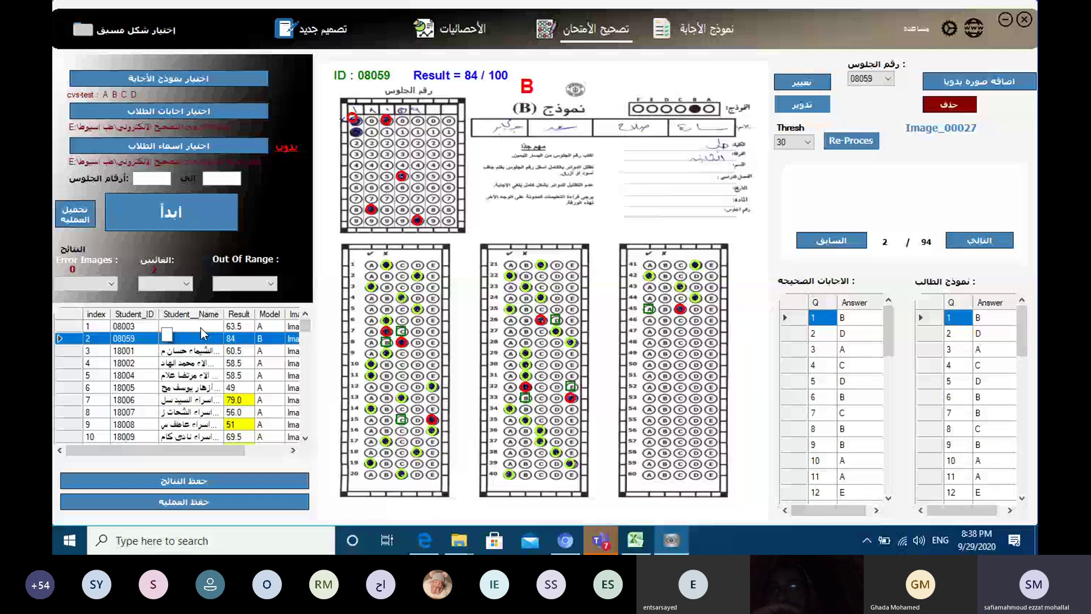
{"action": "left_click", "coordinate": [200, 329]}
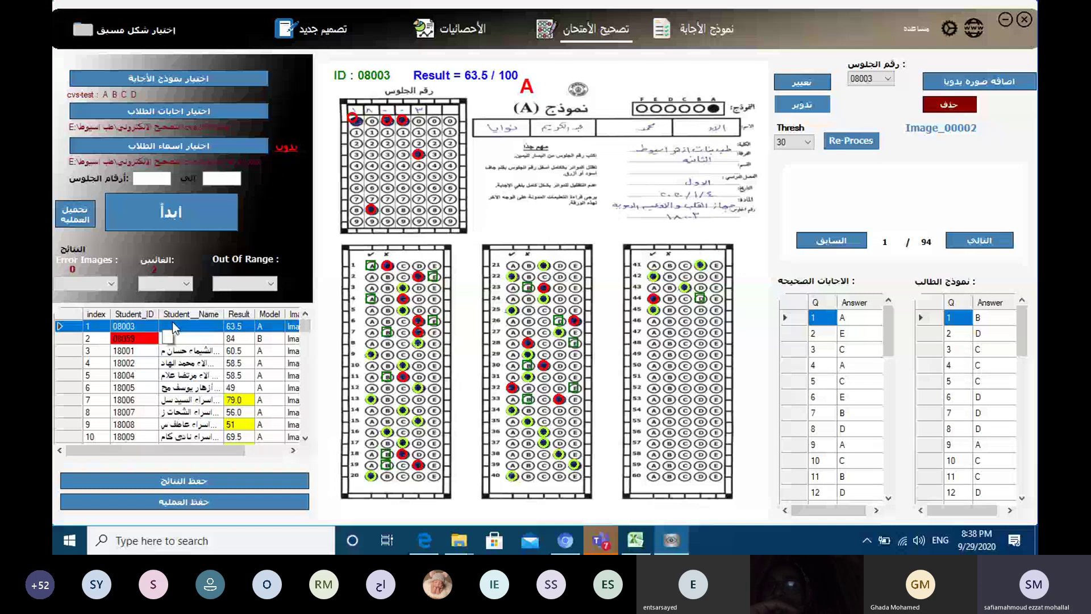
{"action": "left_click", "coordinate": [149, 340]}
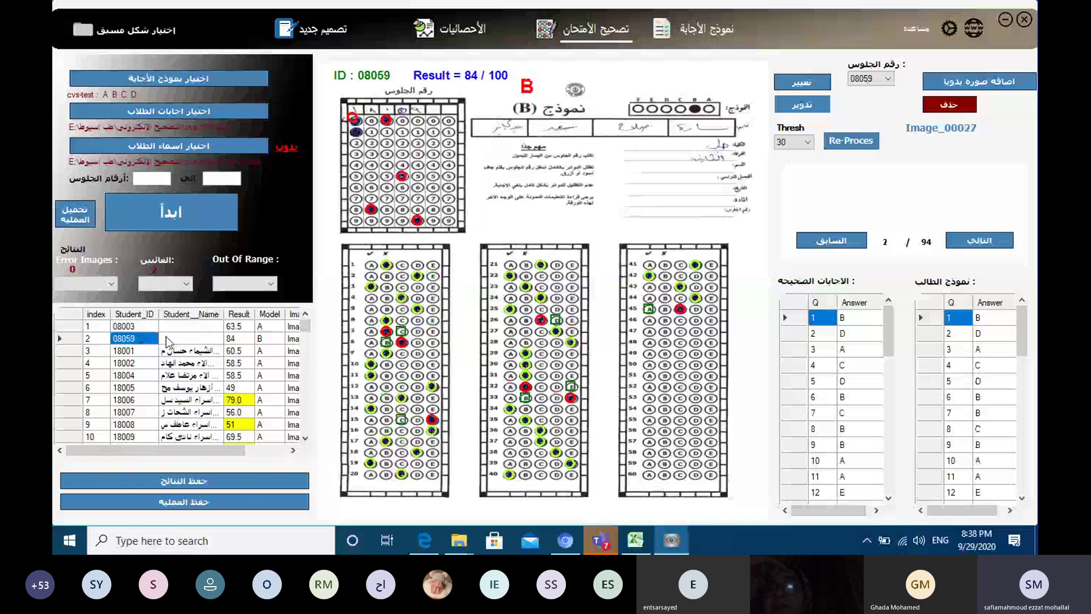
- Set the first seat-number digit of the first record, the version A sheet Image_00002, to 1 and save the correction
{"action": "left_click", "coordinate": [180, 328]}
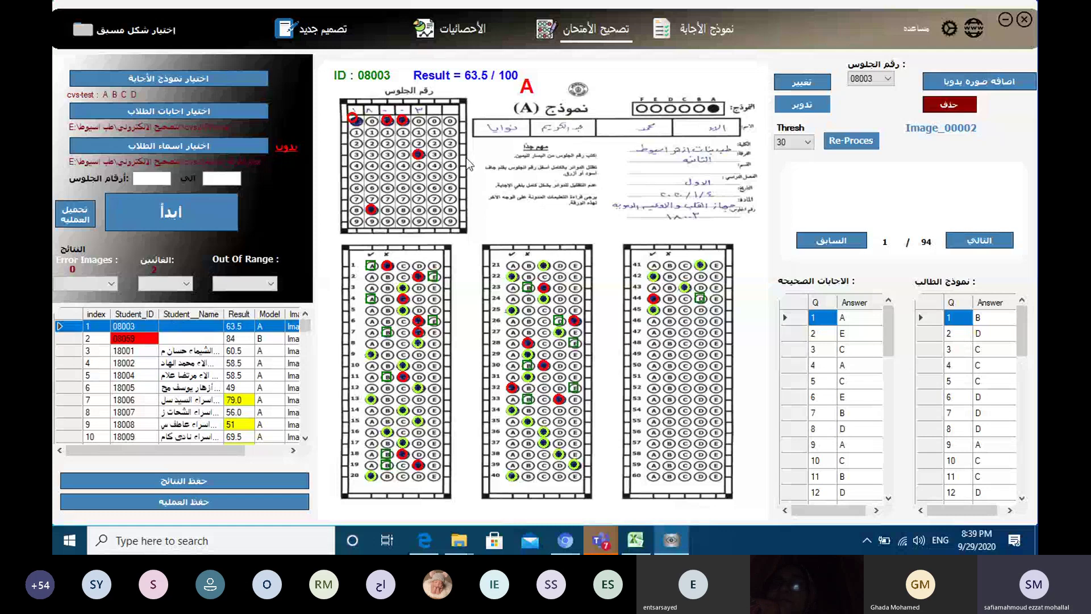
{"action": "left_click", "coordinate": [801, 83]}
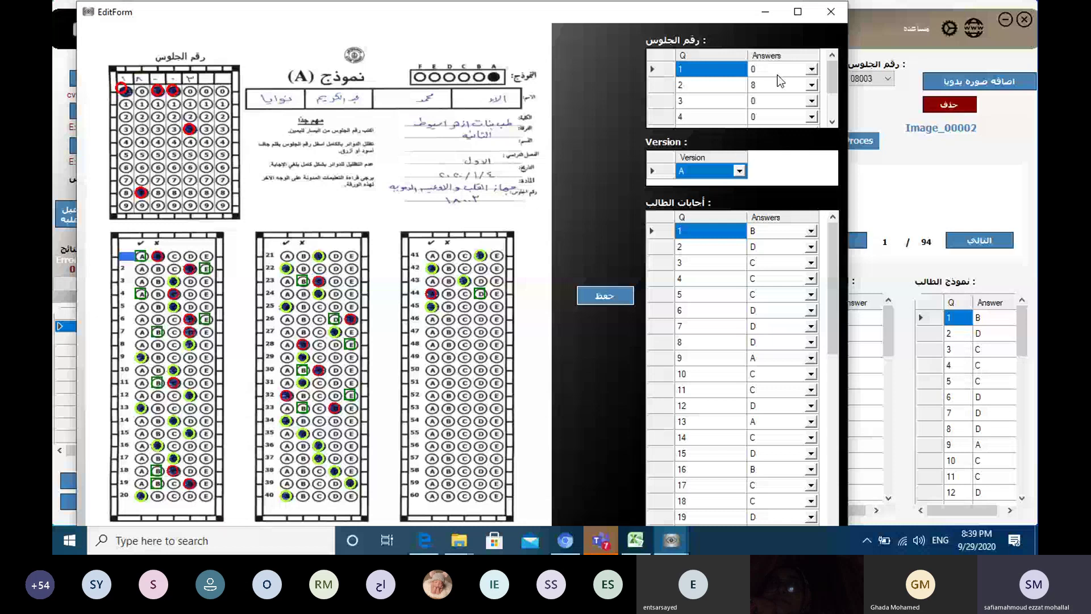
{"action": "left_click", "coordinate": [777, 74]}
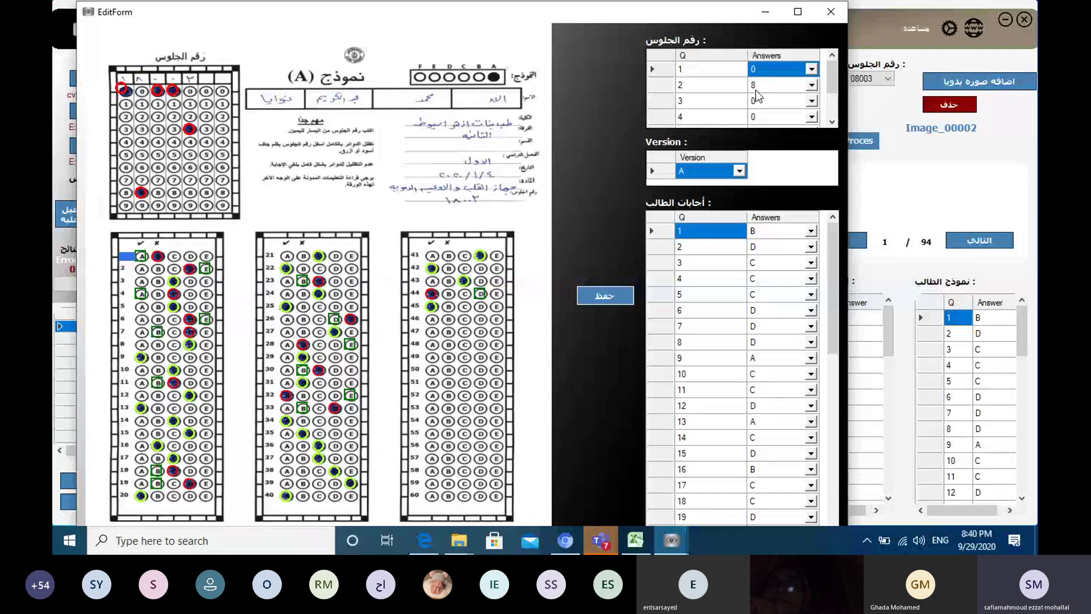
{"action": "type", "text": "1"}
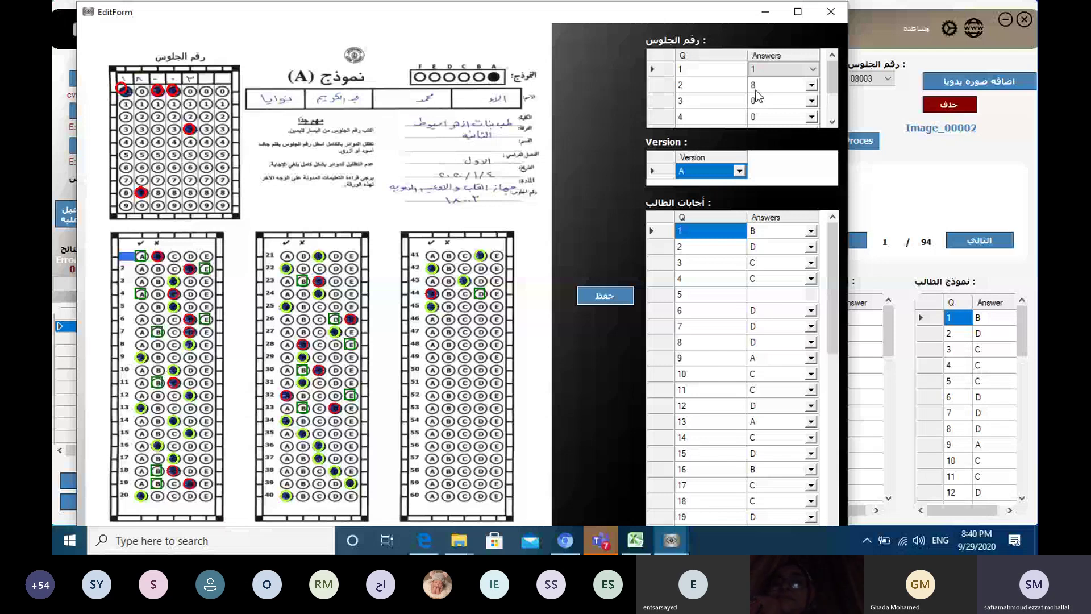
{"action": "left_click", "coordinate": [604, 295]}
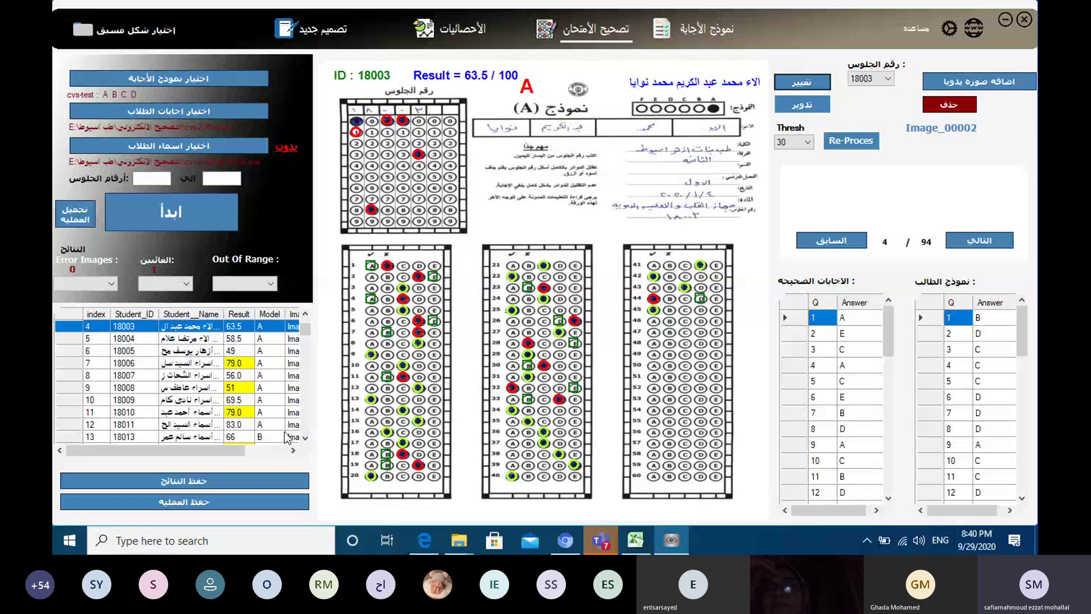
- Set the first seat-number digit of the remaining flagged record, the version B sheet Image_00027, to 1 and save the correction
{"action": "left_click_drag", "start_coordinate": [305, 330], "coordinate": [307, 313]}
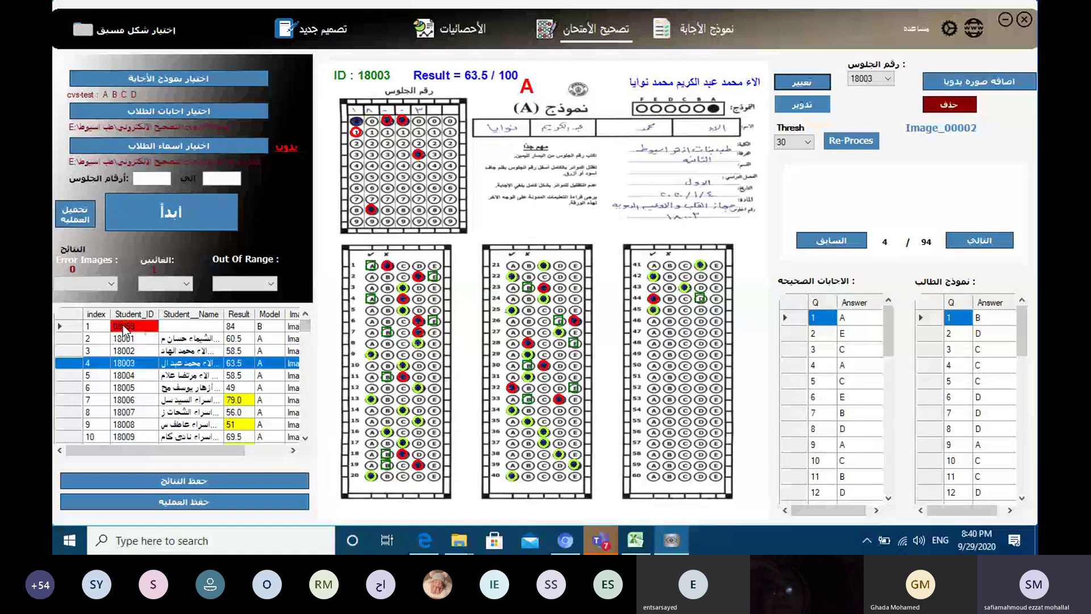
{"action": "left_click", "coordinate": [124, 328]}
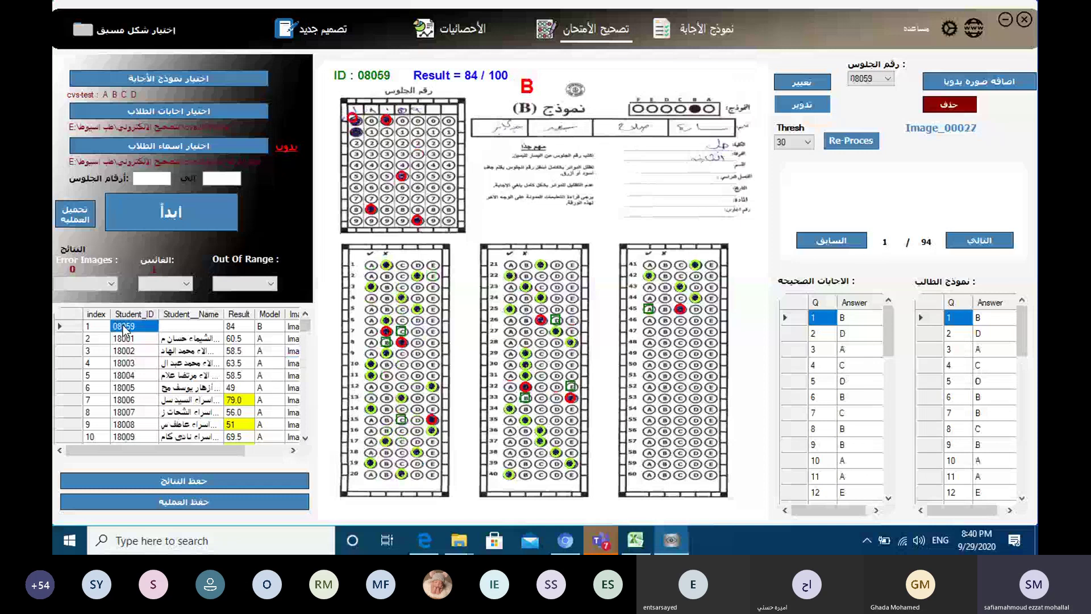
{"action": "double_click", "coordinate": [124, 328]}
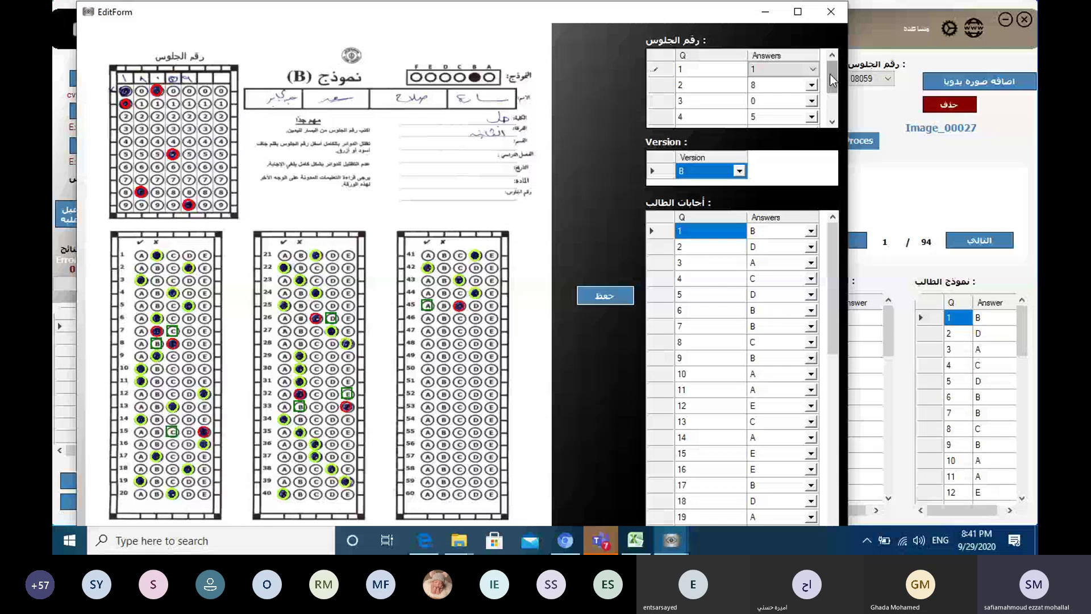
{"action": "left_click", "coordinate": [830, 12]}
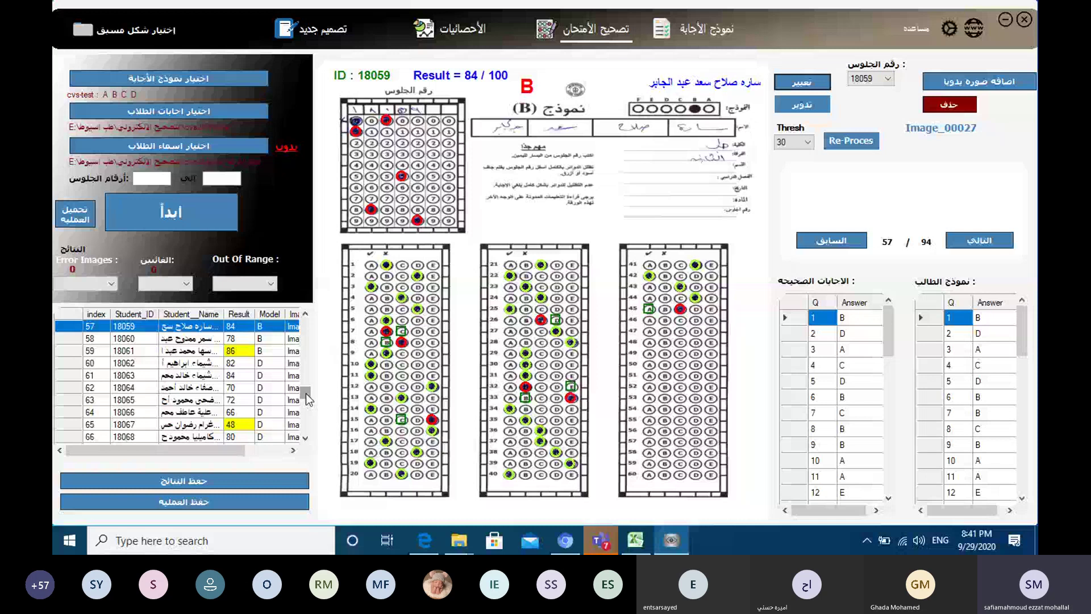
- Check the whole list of corrected students for remaining flagged seat numbers and return to its beginning
{"action": "left_click_drag", "start_coordinate": [307, 398], "coordinate": [287, 404]}
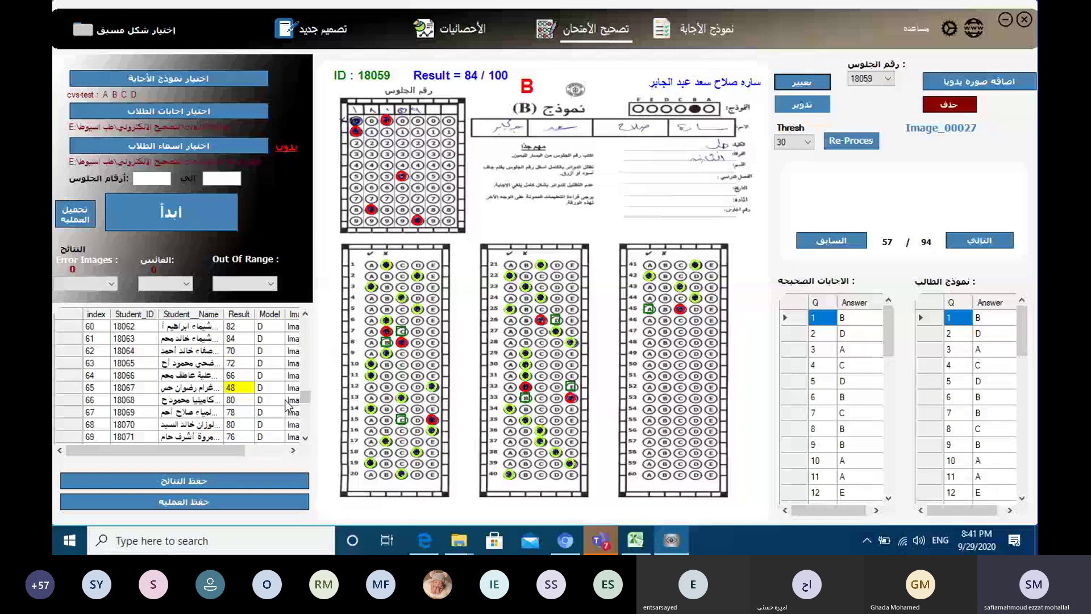
{"action": "scroll", "coordinate": [288, 404], "scroll_direction": "up", "scroll_amount": 1}
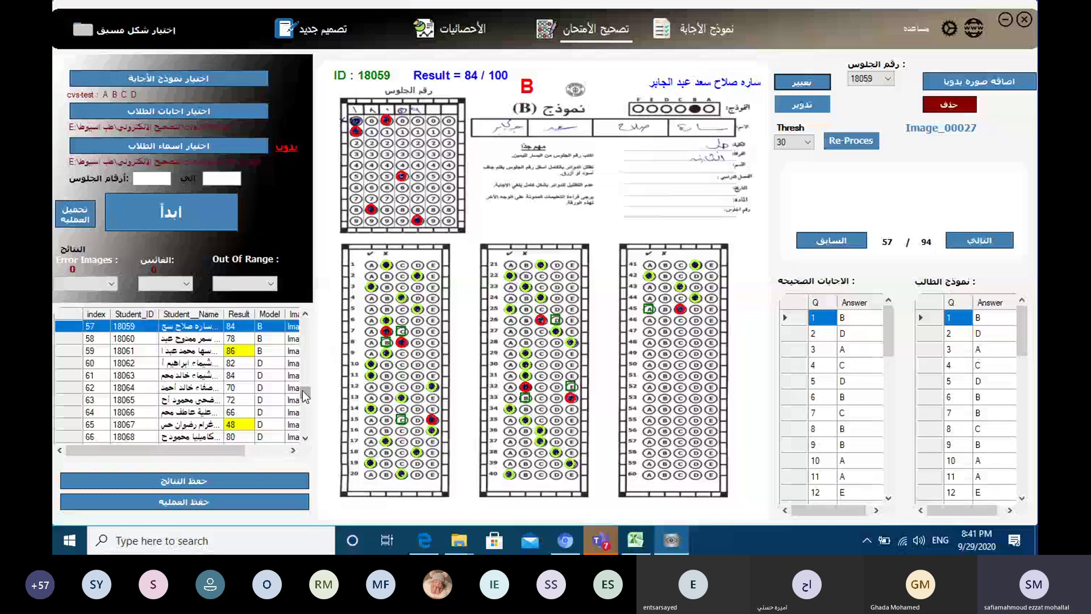
{"action": "left_click_drag", "start_coordinate": [303, 391], "coordinate": [304, 338]}
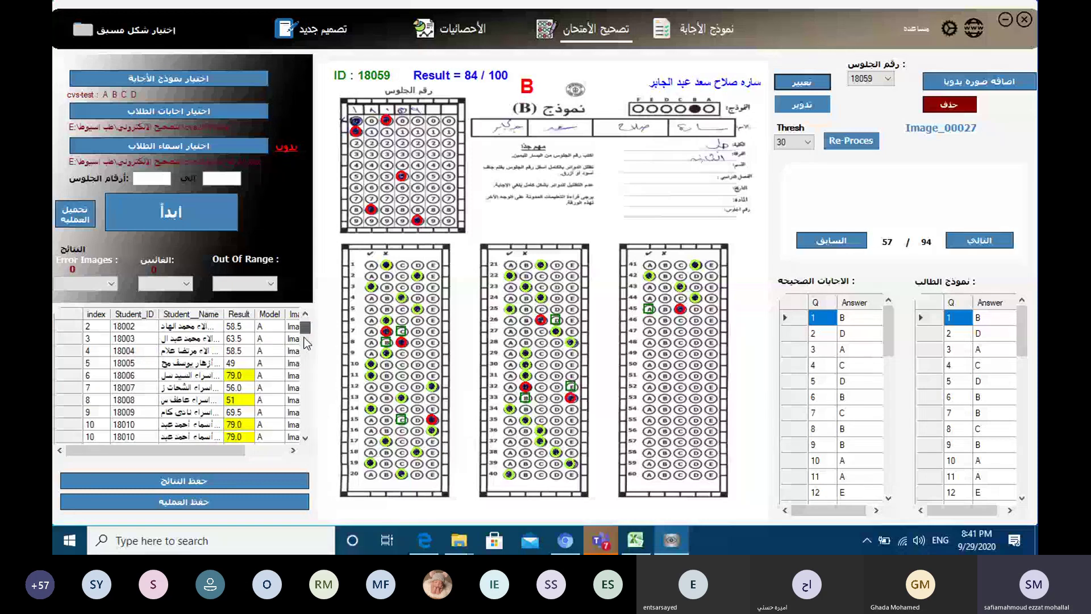
{"action": "scroll", "coordinate": [208, 387], "scroll_direction": "down", "scroll_amount": 20}
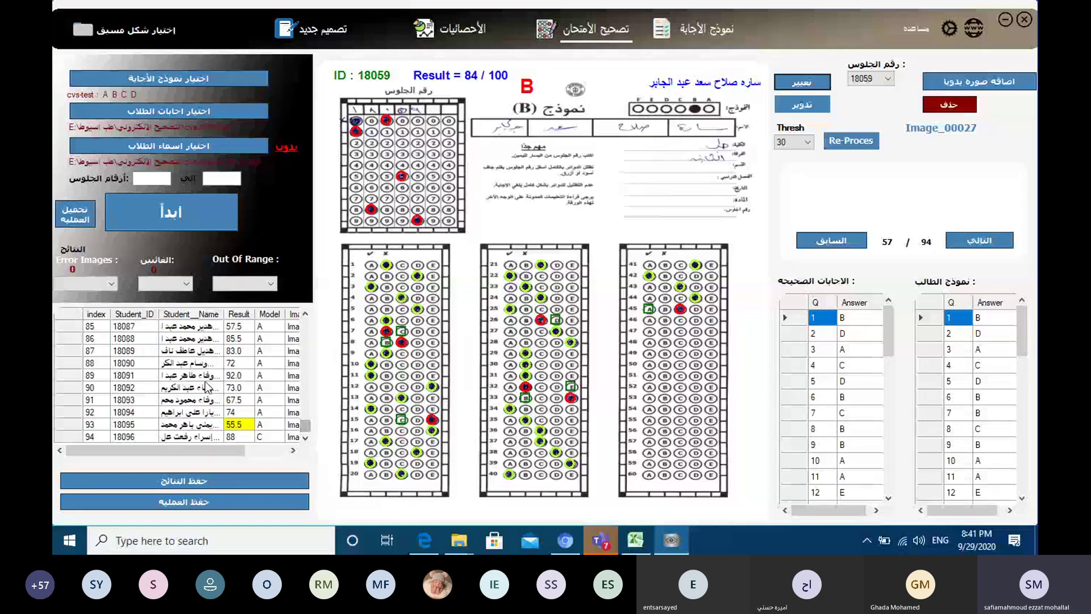
{"action": "scroll", "coordinate": [178, 365], "scroll_direction": "up", "scroll_amount": 11}
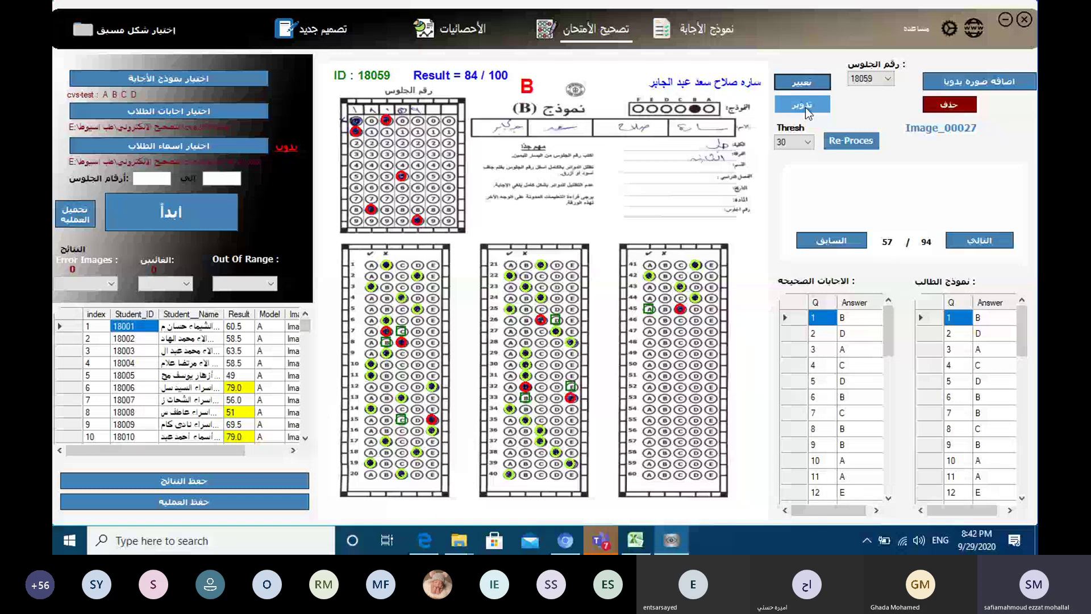
- Rotate the scanned sheet Image_00027 upside down and rotate it back upright
{"action": "left_click", "coordinate": [807, 110]}
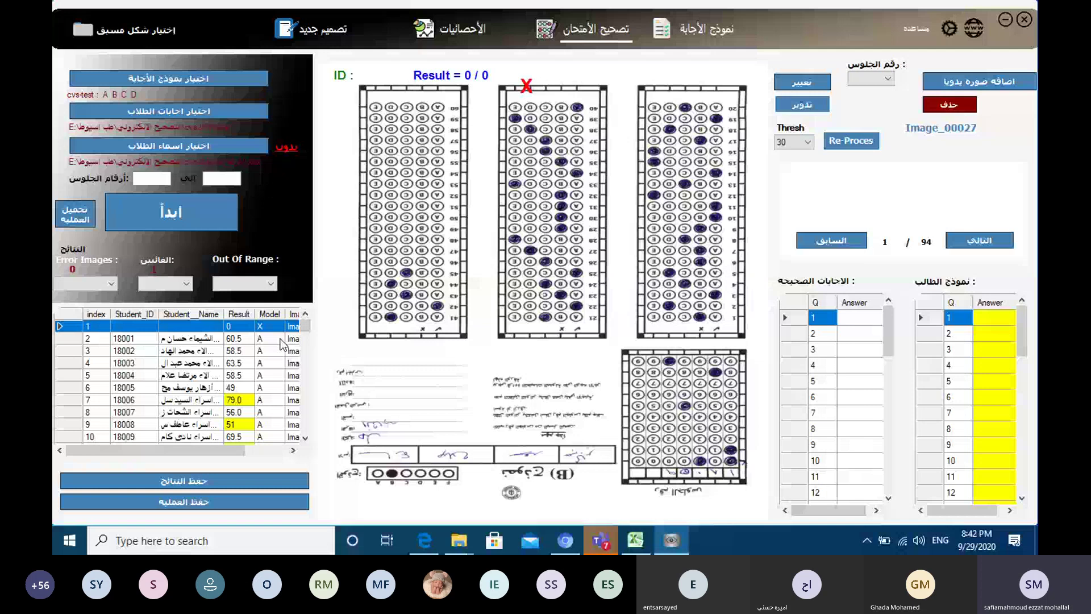
{"action": "left_click", "coordinate": [812, 107]}
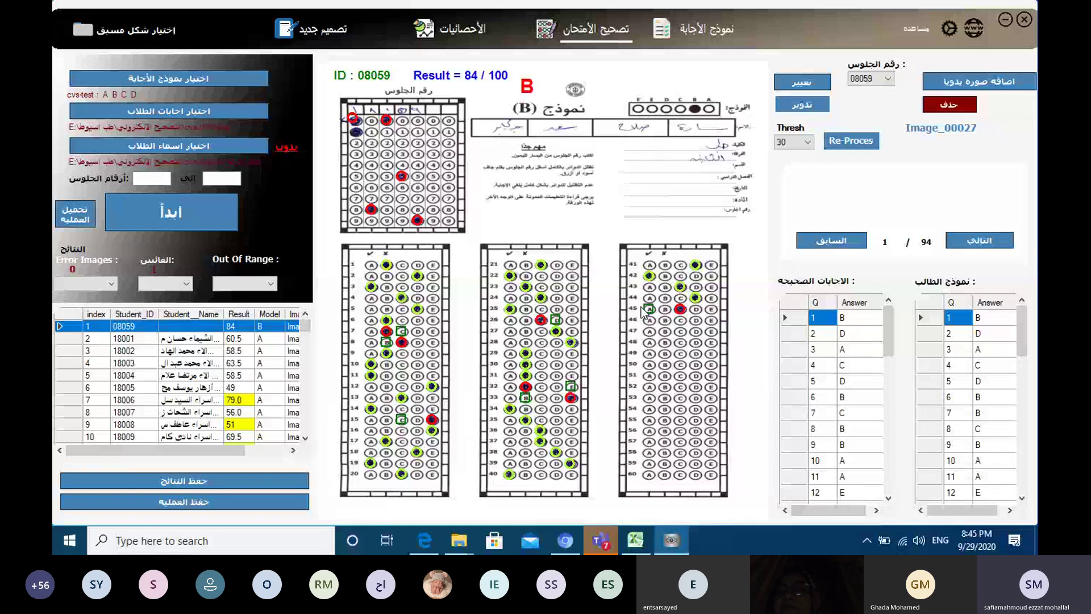
- Move forward through the records to the seventh student's corrected sheet
{"action": "double_click", "coordinate": [976, 240]}
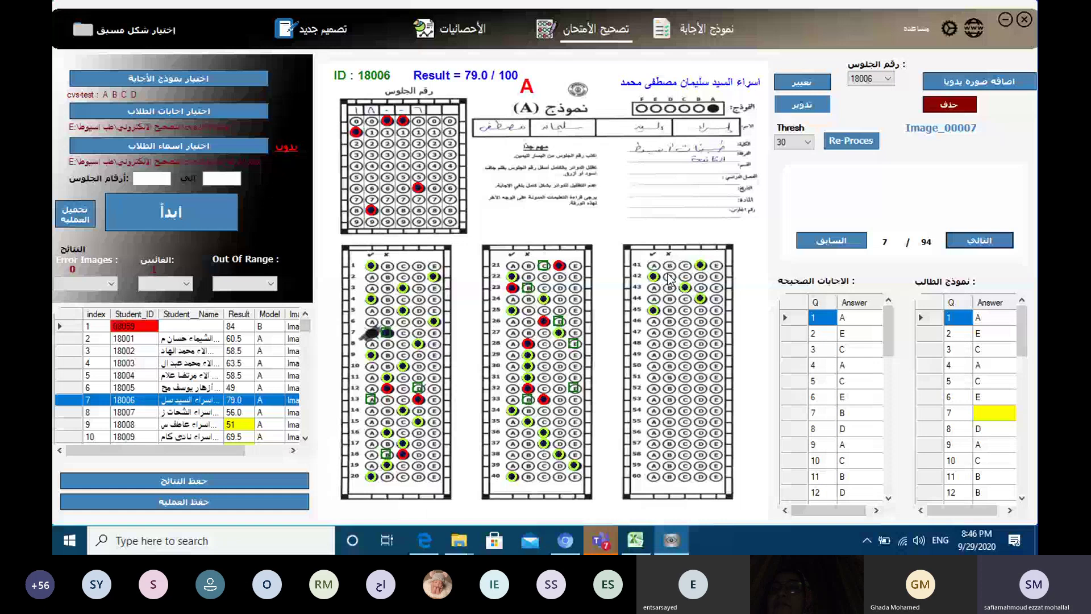
- Correct the first seat-number digit of the red-flagged record at the head of the list, sheet Image_00027, to 1 and save it
{"action": "key", "text": "Left"}
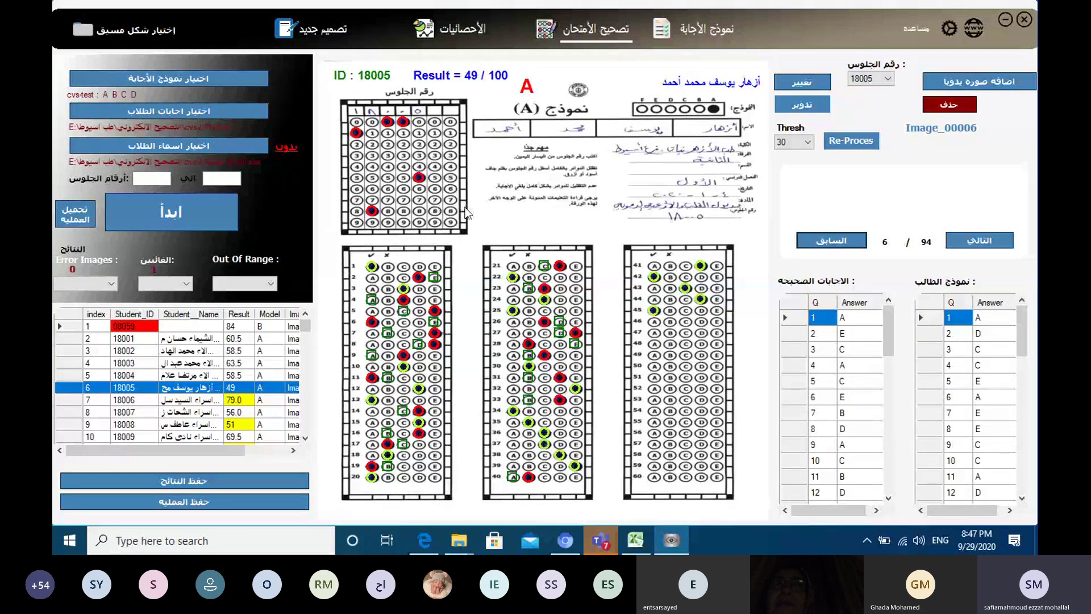
{"action": "double_click", "coordinate": [122, 328]}
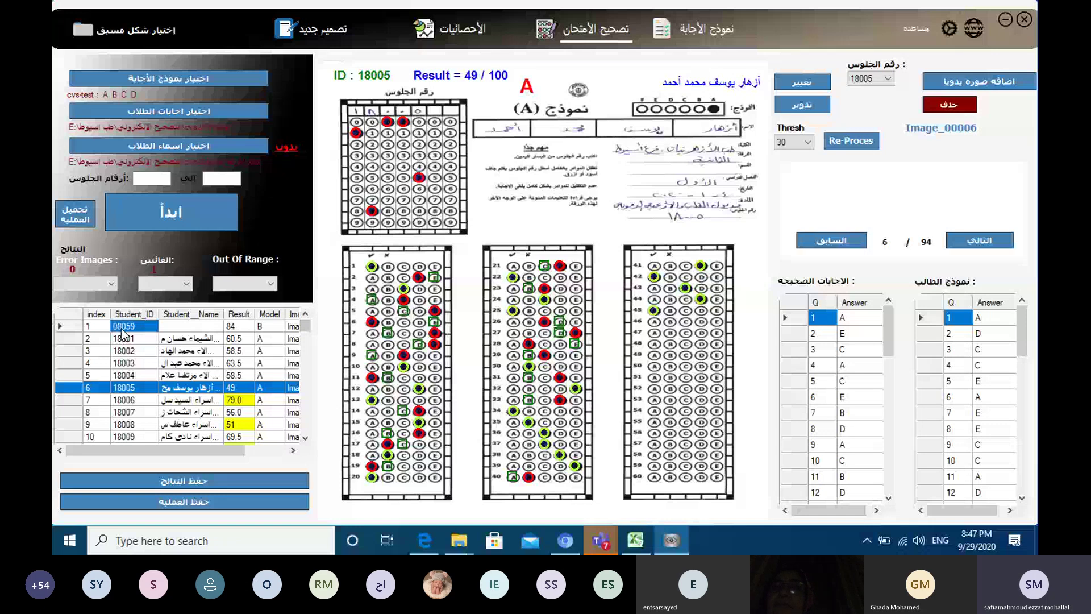
{"action": "left_click", "coordinate": [801, 83]}
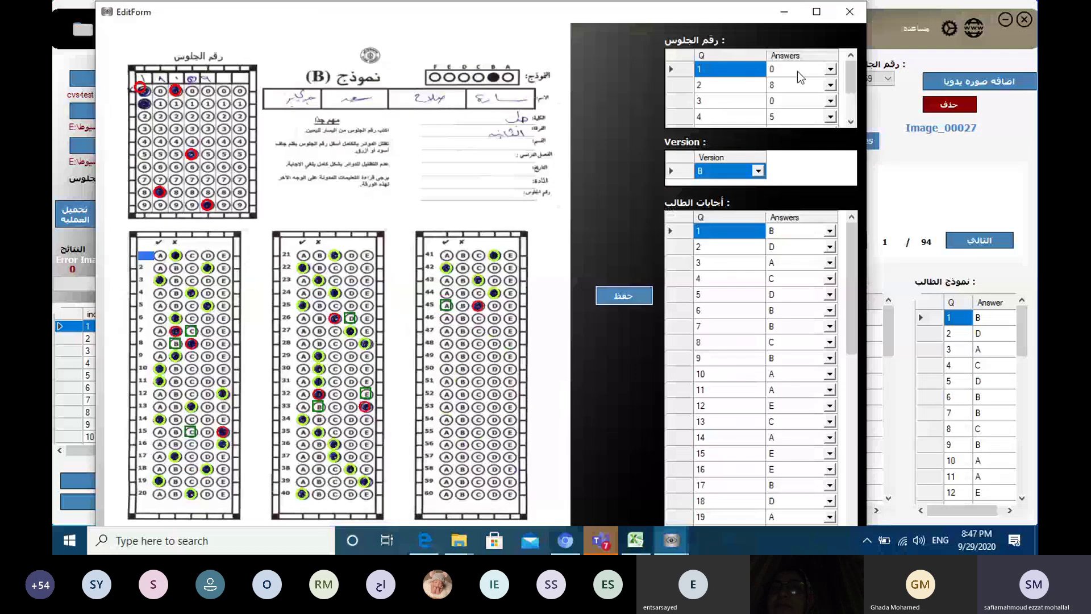
{"action": "left_click", "coordinate": [797, 71]}
{"action": "type", "text": "1"}
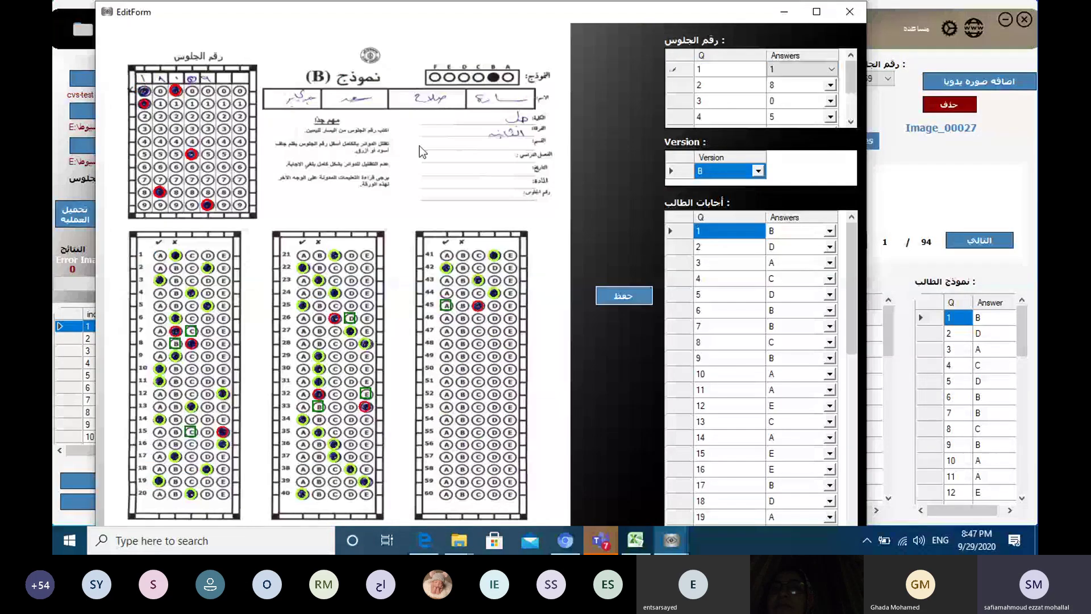
{"action": "left_click", "coordinate": [624, 296]}
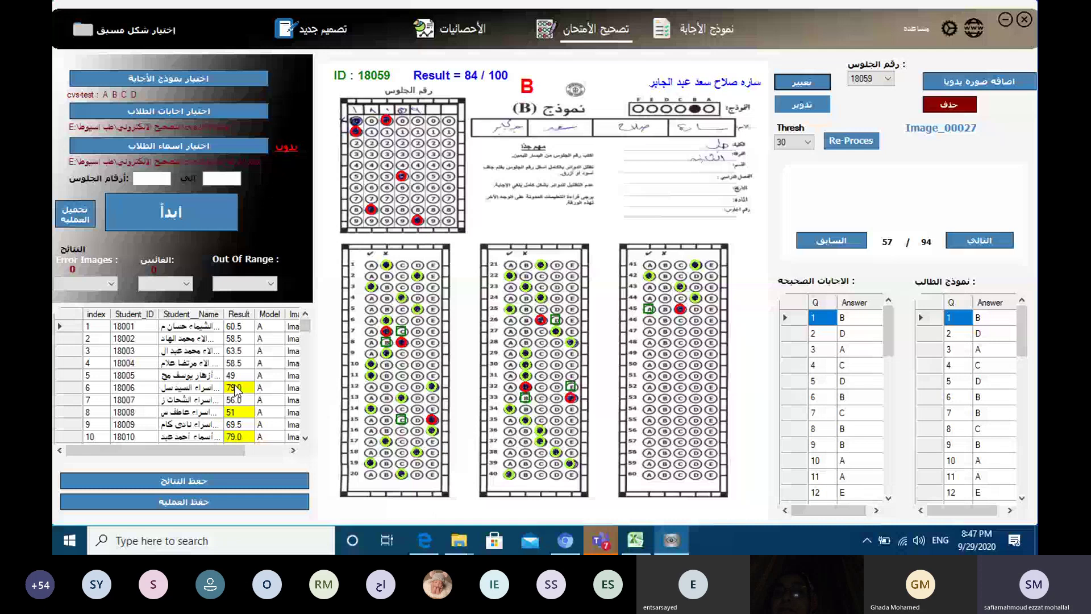
- Inspect question 7 up close on the original scan Image_00007, set the student's answer to B and save the correction
{"action": "left_click", "coordinate": [236, 389]}
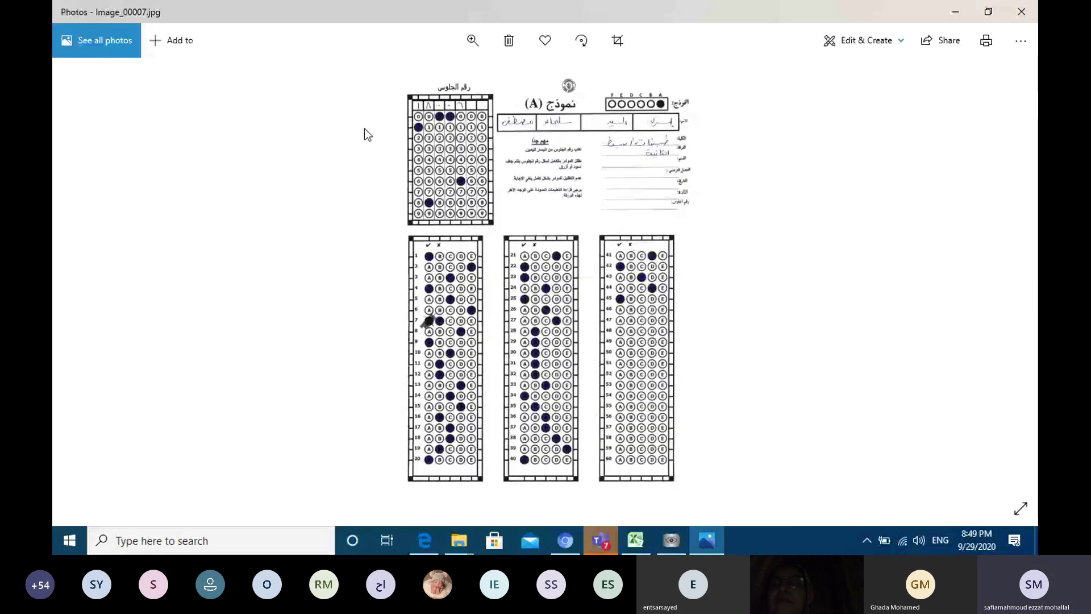
{"action": "left_click", "coordinate": [472, 41]}
{"action": "left_click", "coordinate": [485, 78]}
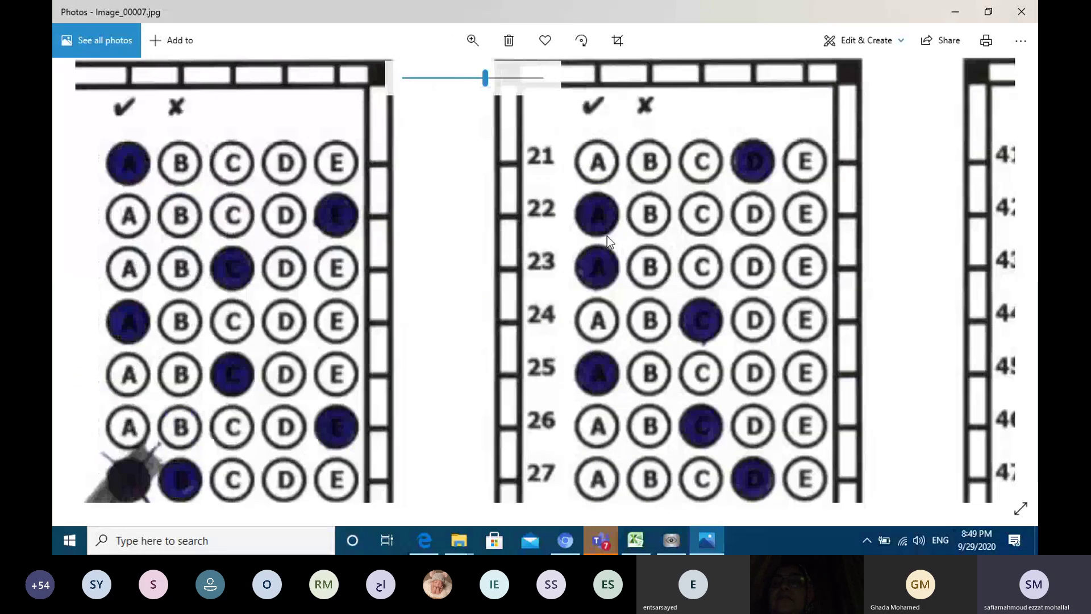
{"action": "scroll", "coordinate": [509, 358], "scroll_direction": "down", "scroll_amount": 3}
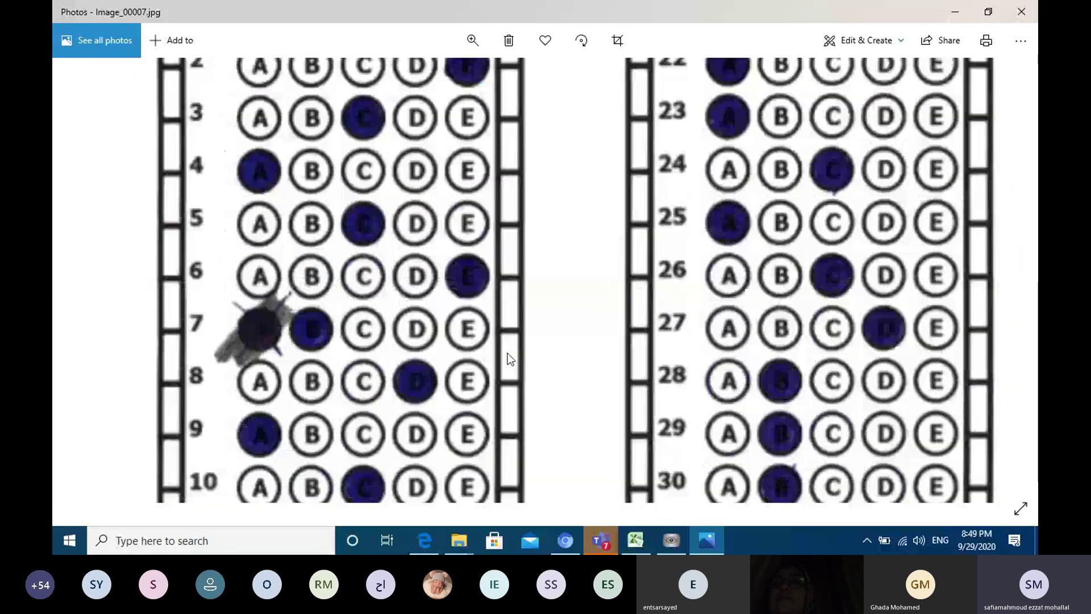
{"action": "scroll", "coordinate": [507, 353], "scroll_direction": "down", "scroll_amount": 1}
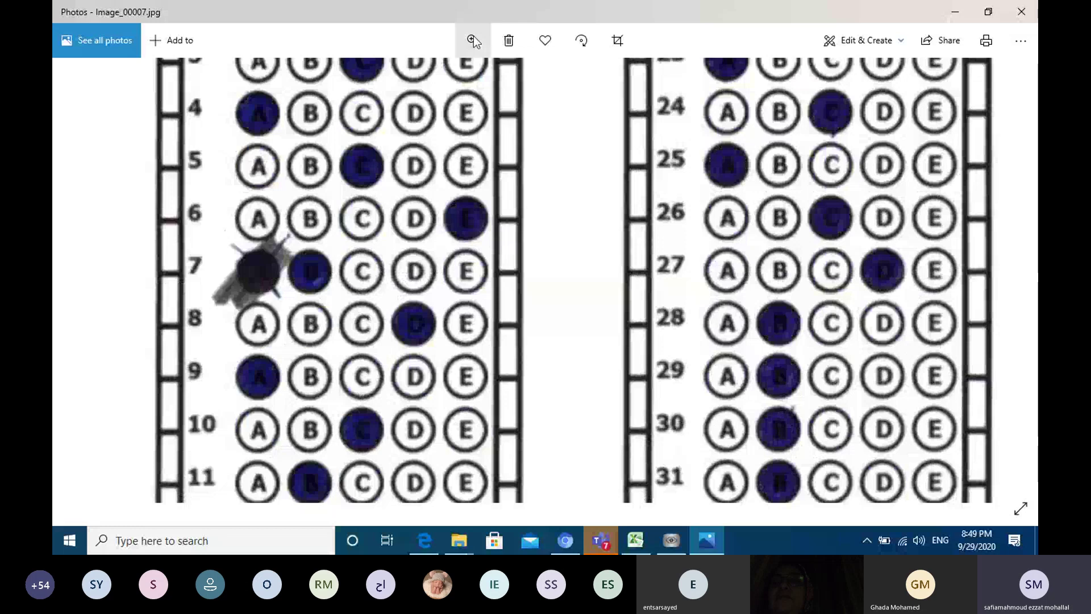
{"action": "left_click", "coordinate": [472, 41]}
{"action": "left_click", "coordinate": [510, 78]}
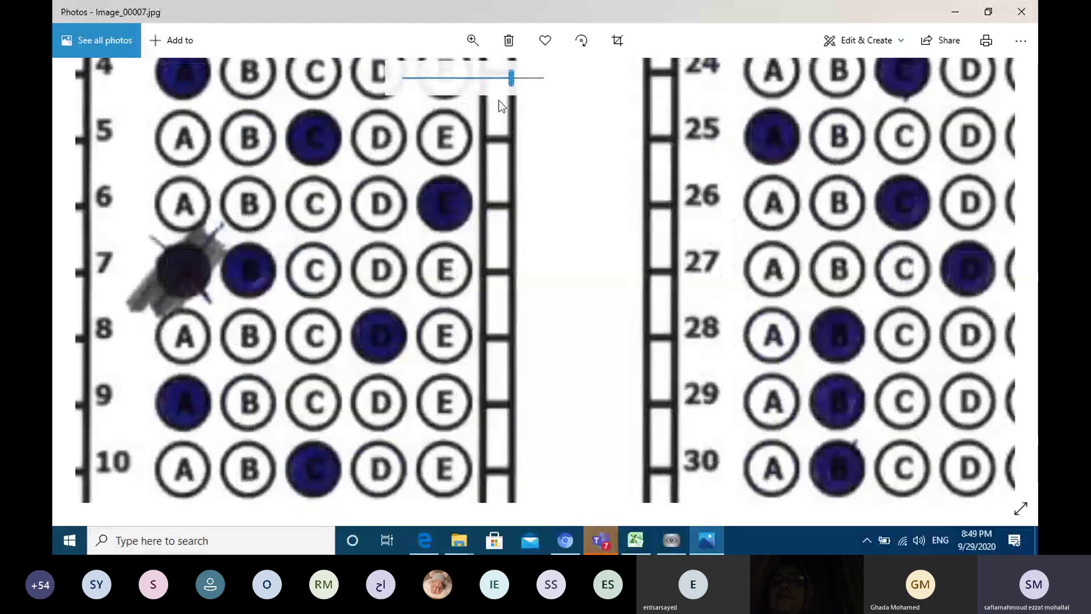
{"action": "scroll", "coordinate": [349, 229], "scroll_direction": "left", "scroll_amount": 2}
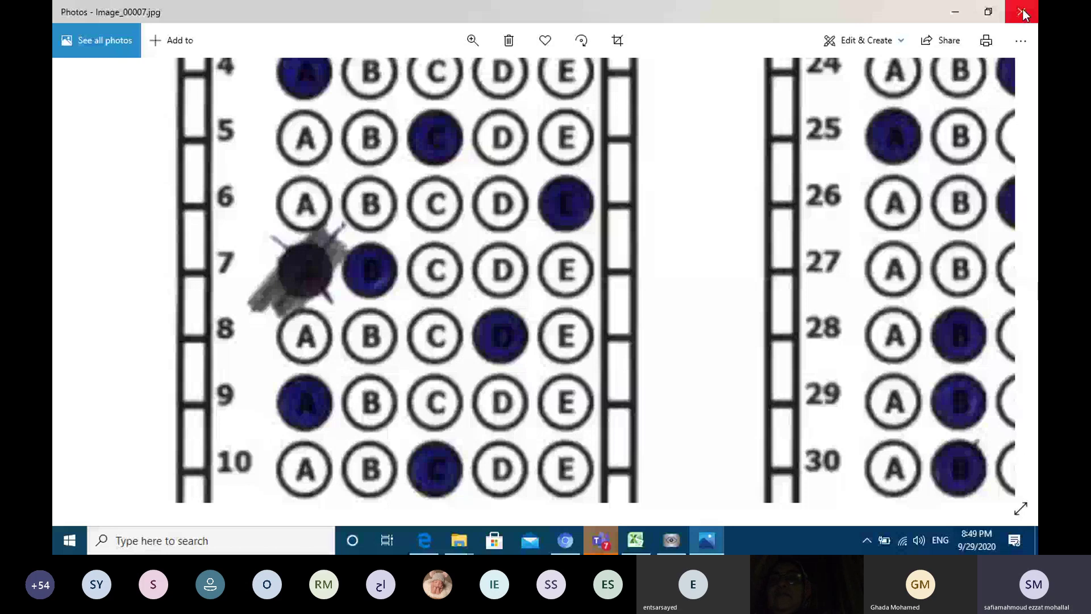
{"action": "left_click", "coordinate": [1023, 13]}
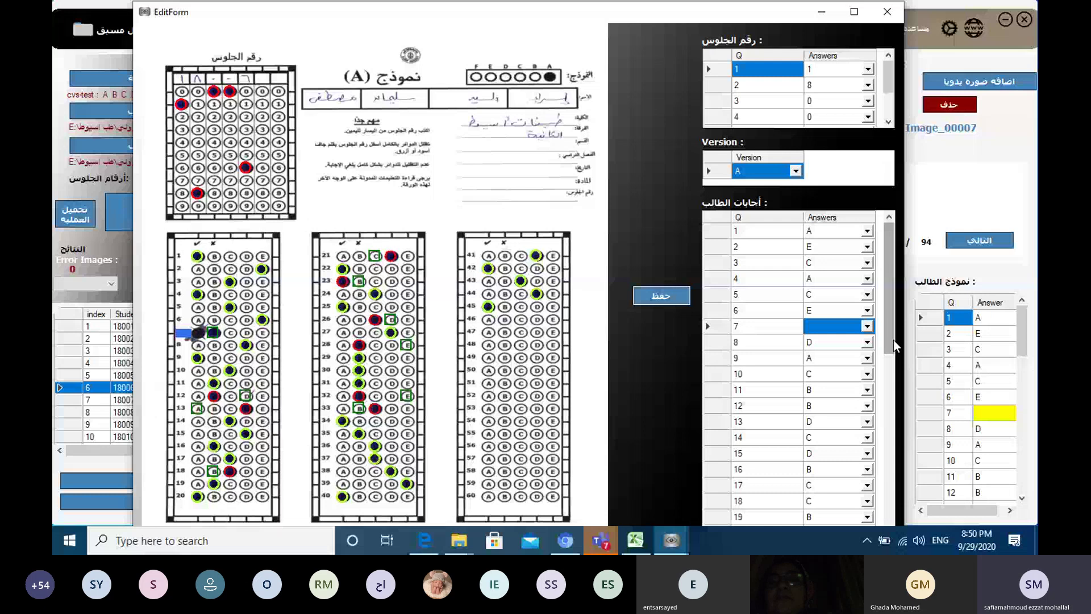
{"action": "type", "text": "b"}
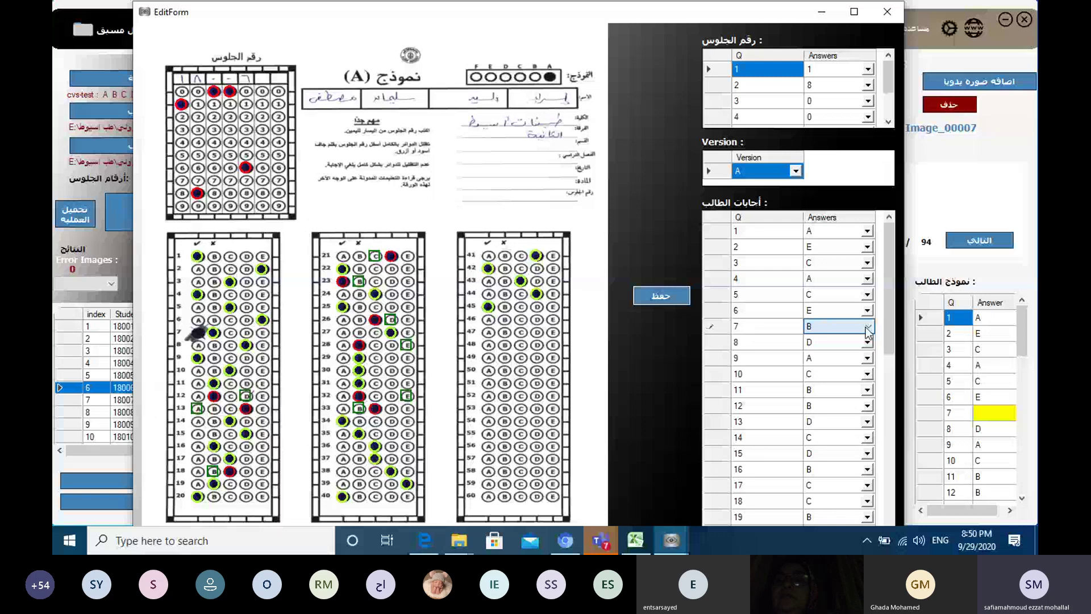
{"action": "left_click", "coordinate": [661, 295]}
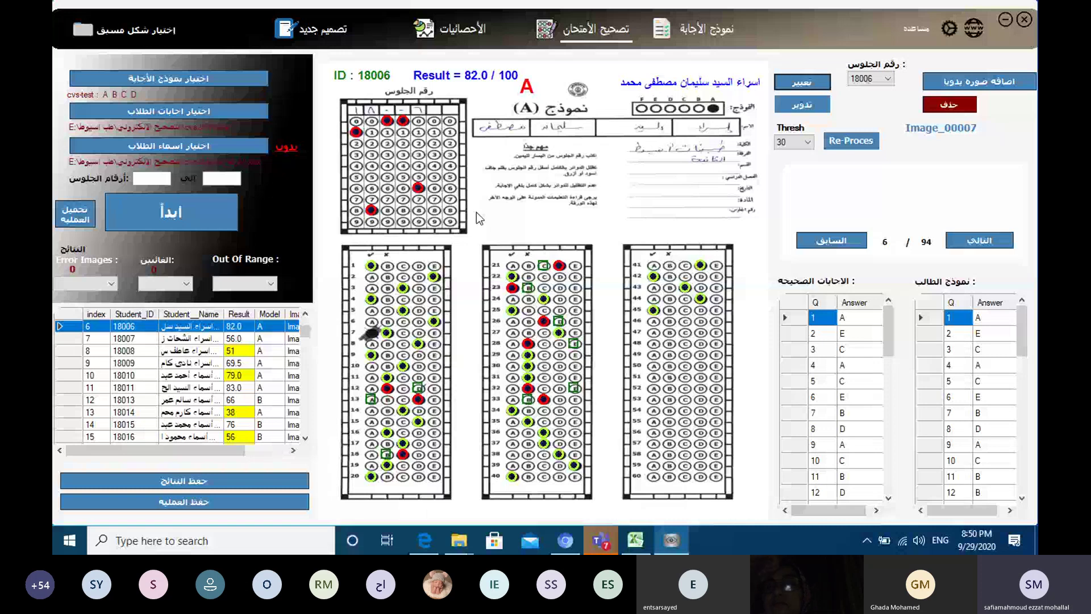
- Inspect question 12 on the original scan of record 8, Image_00009, set the student's answer to D and save the correction
{"action": "left_click", "coordinate": [276, 351]}
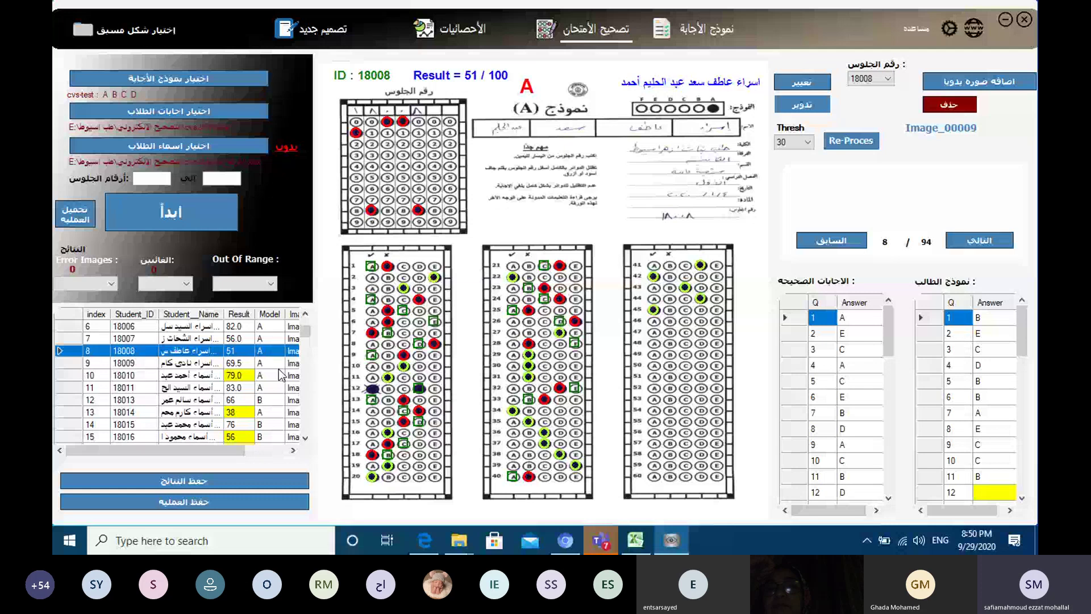
{"action": "left_click", "coordinate": [577, 236]}
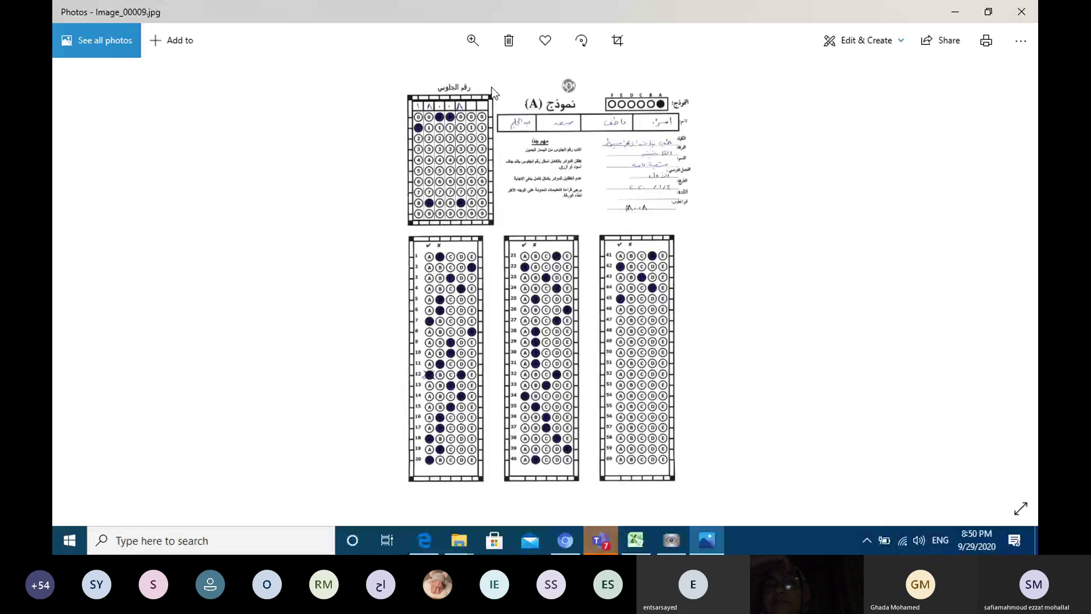
{"action": "left_click", "coordinate": [478, 49]}
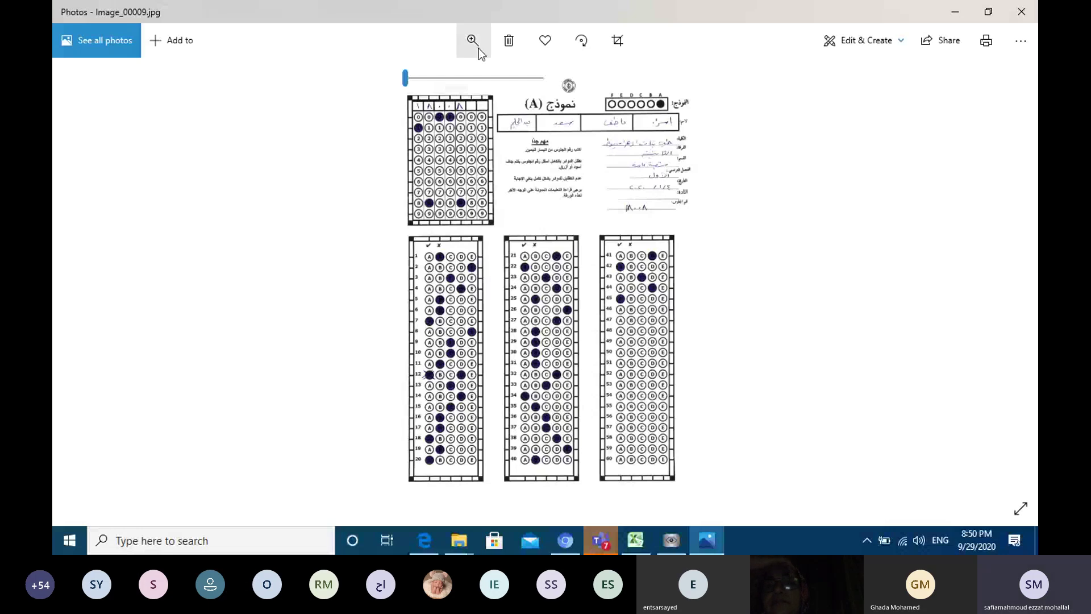
{"action": "double_click", "coordinate": [468, 383]}
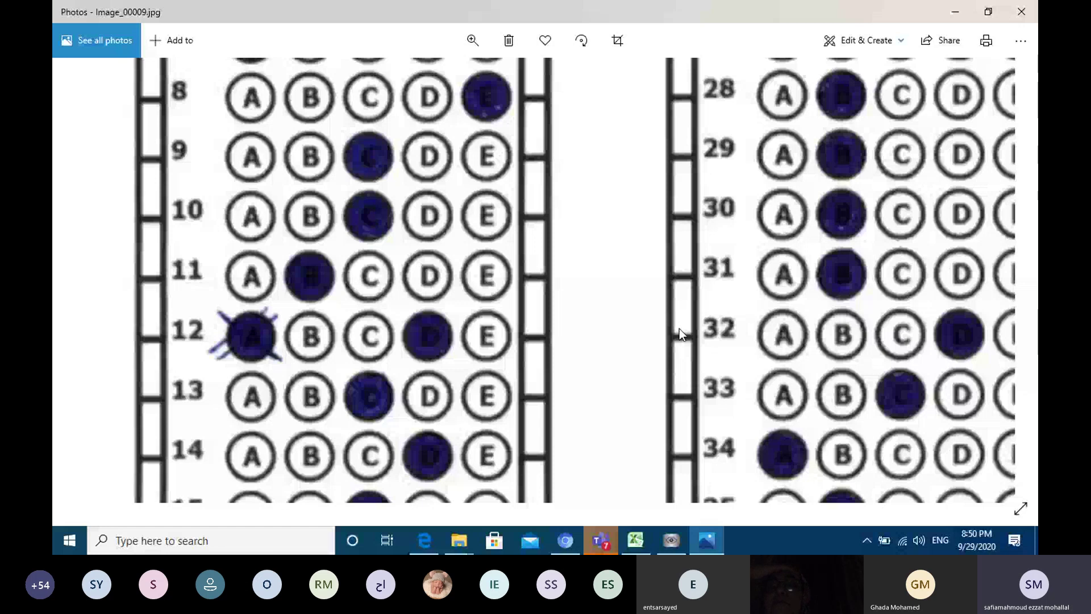
{"action": "key", "text": "alt+F4"}
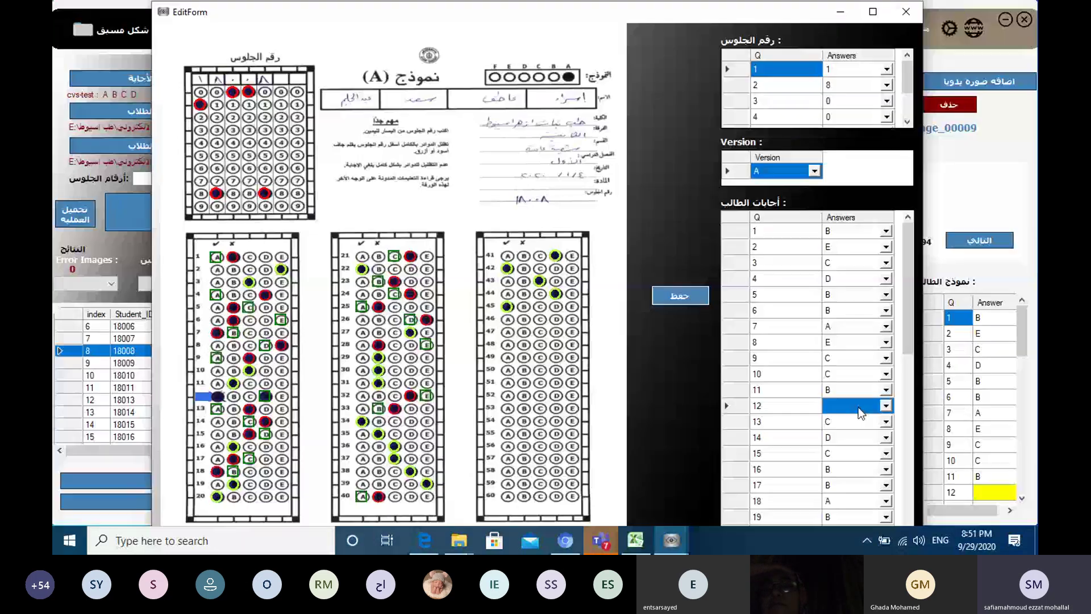
{"action": "left_click", "coordinate": [680, 297]}
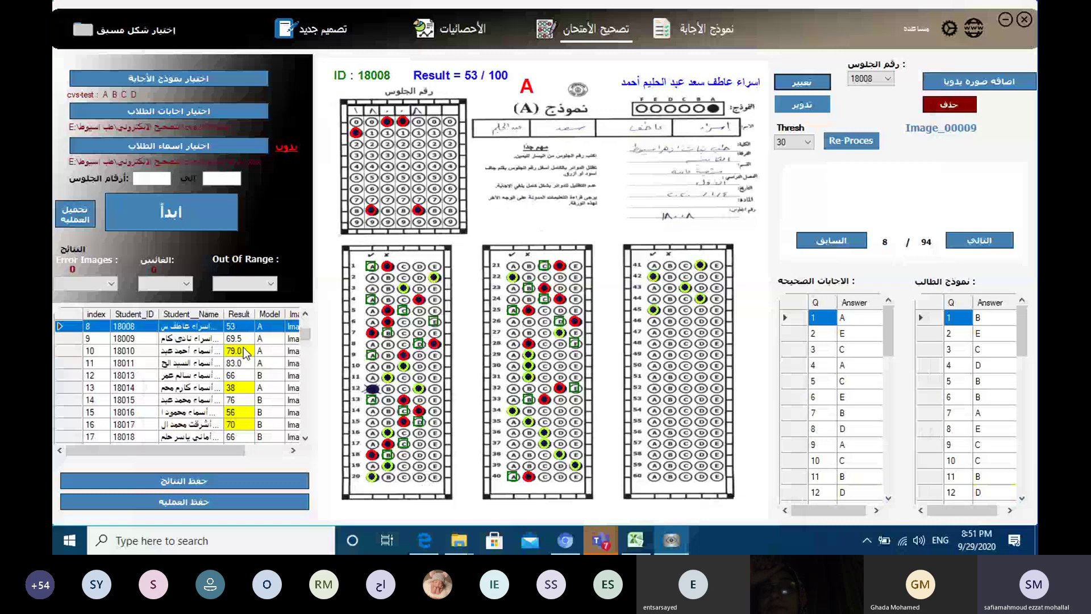
- Open the flagged record 10, Image_00011, and look through the student's answer list for the highlighted question
{"action": "left_click", "coordinate": [246, 354]}
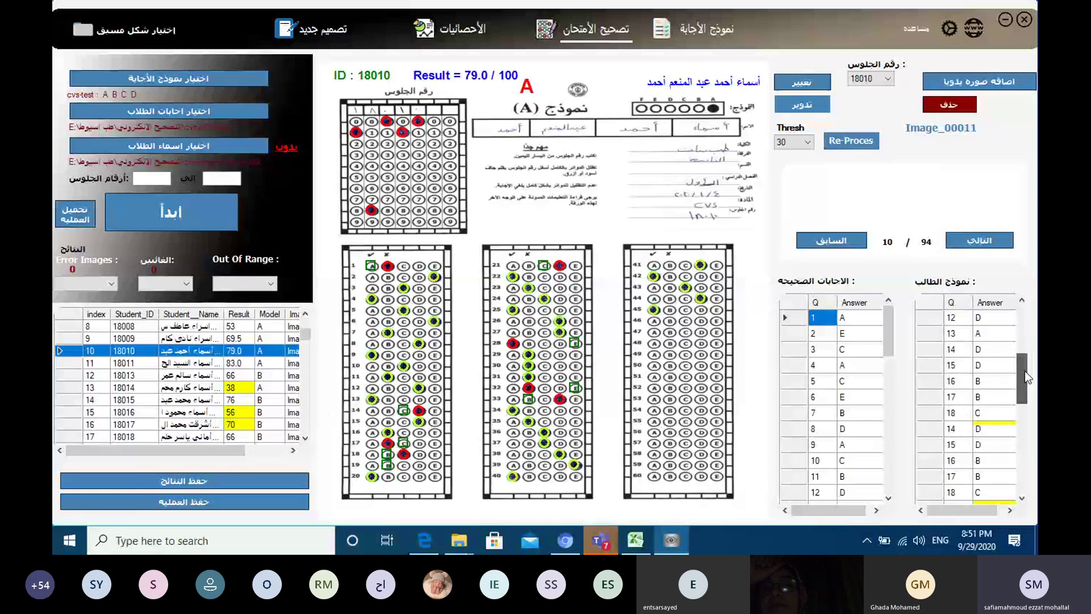
{"action": "left_click_drag", "start_coordinate": [1027, 377], "coordinate": [1027, 400]}
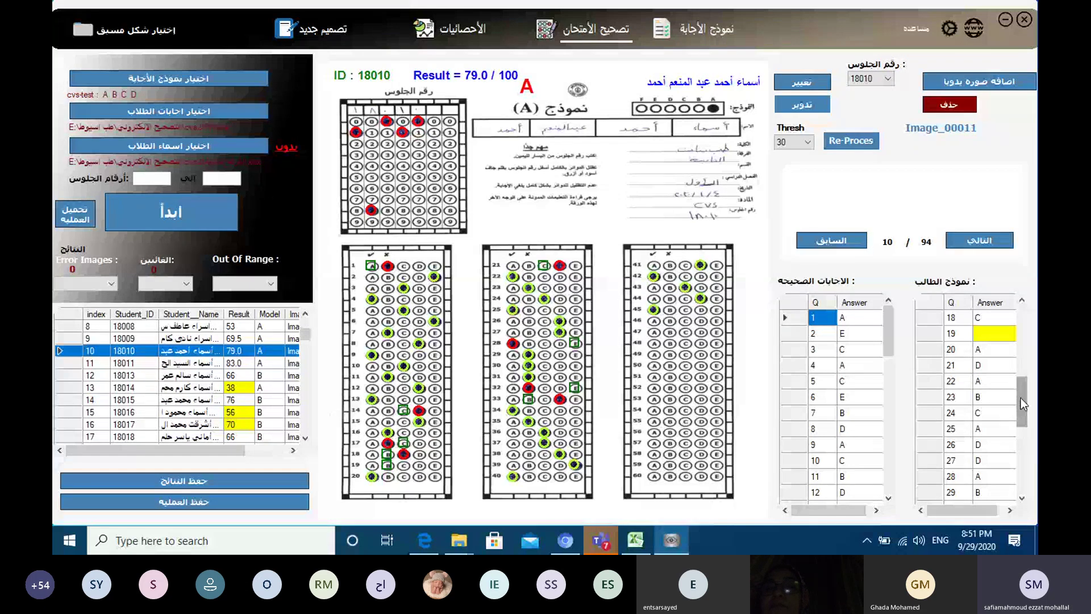
{"action": "left_click_drag", "start_coordinate": [1020, 398], "coordinate": [1020, 438]}
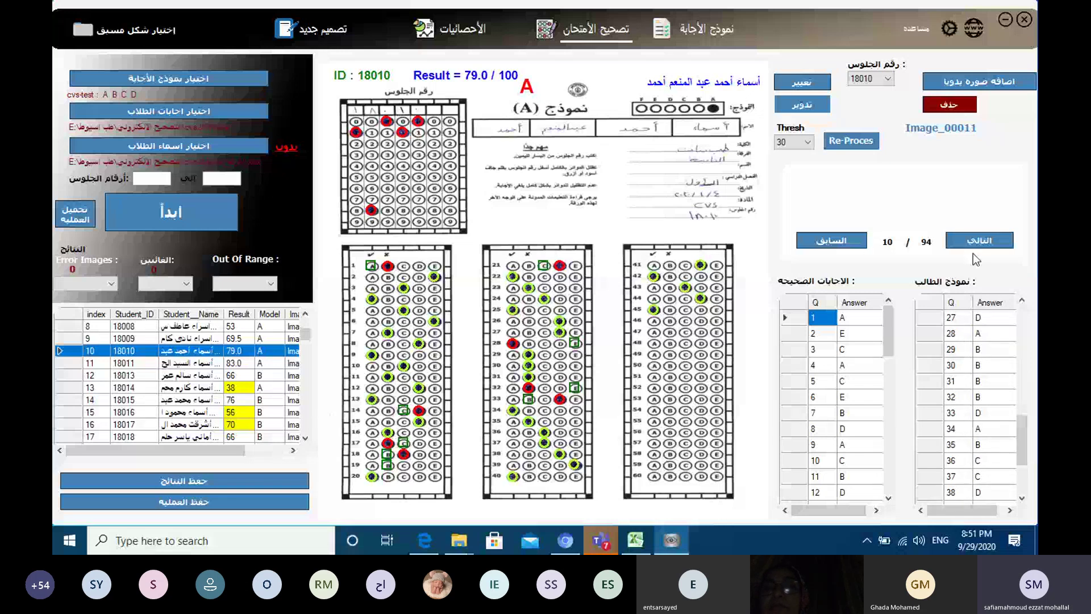
- Open the original scan of the flagged record 13, Image_00012, examine its marked answers enlarged and close the scan
{"action": "left_click", "coordinate": [230, 388]}
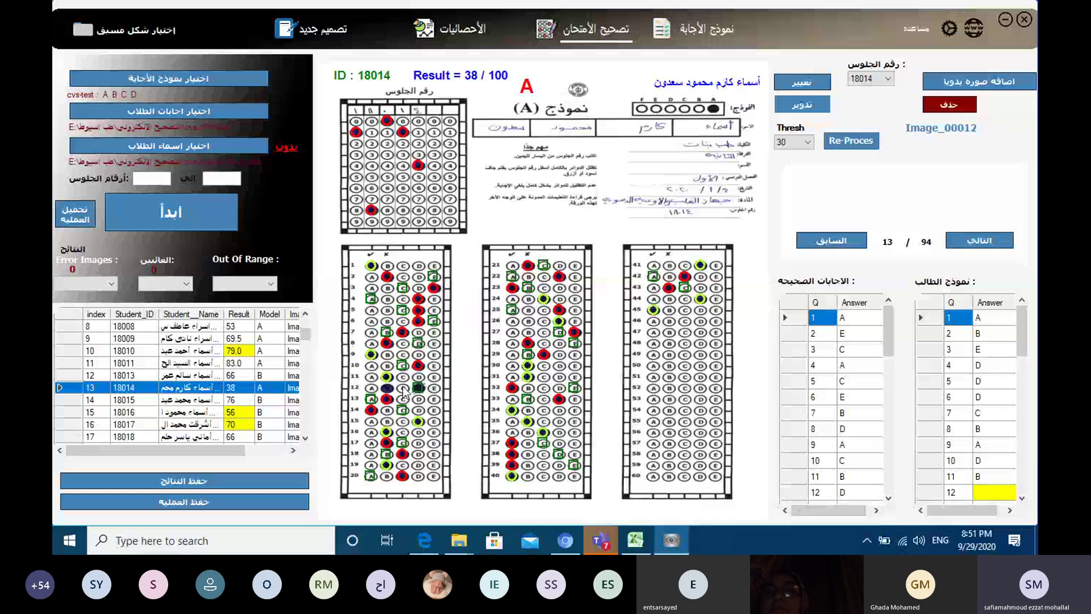
{"action": "left_click", "coordinate": [923, 132]}
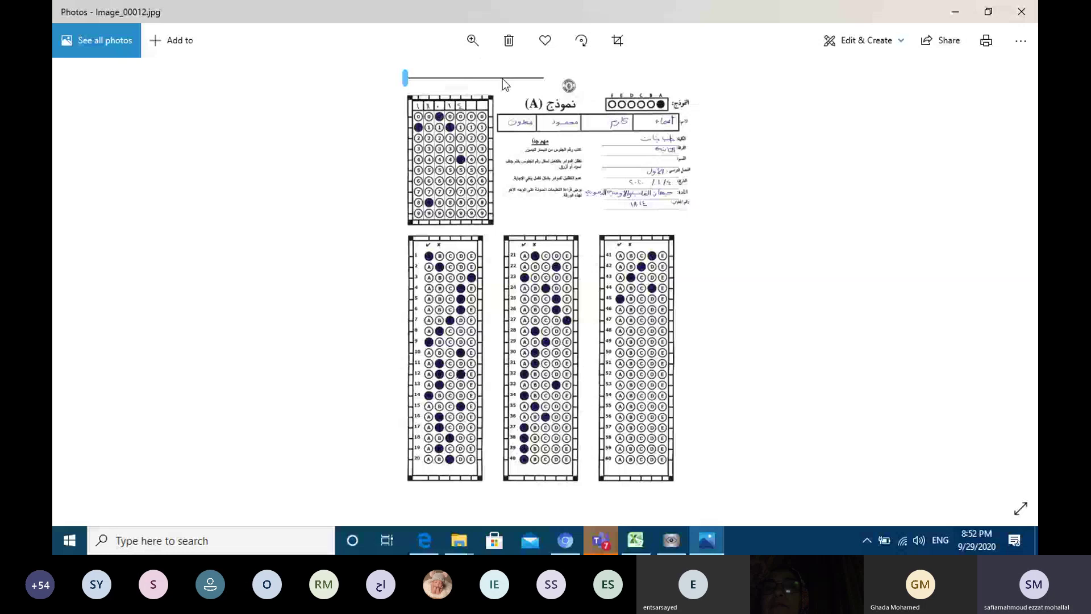
{"action": "left_click", "coordinate": [501, 78]}
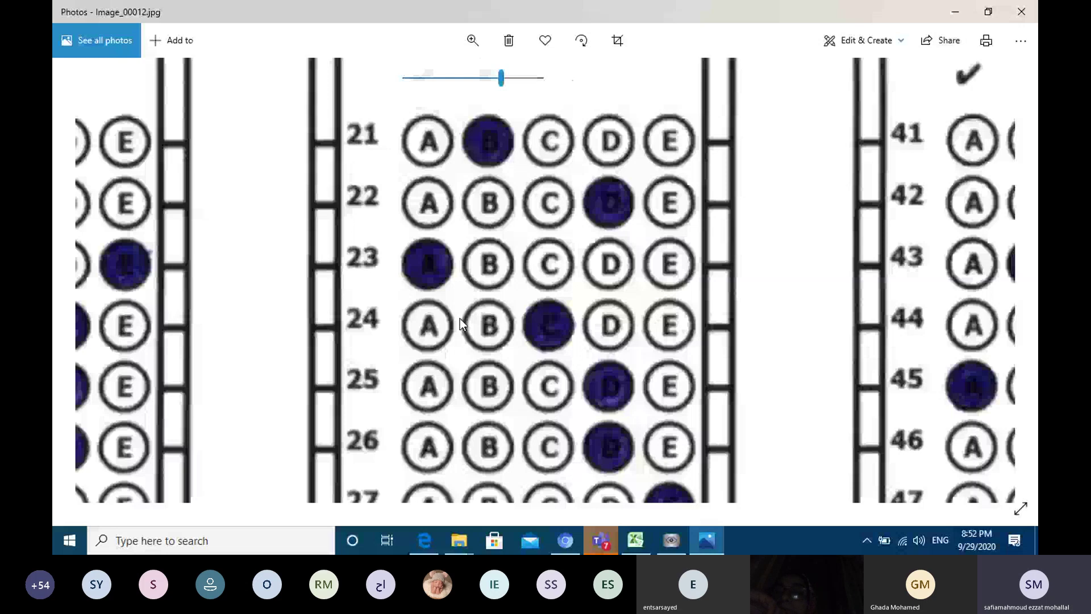
{"action": "key", "text": "alt+F4"}
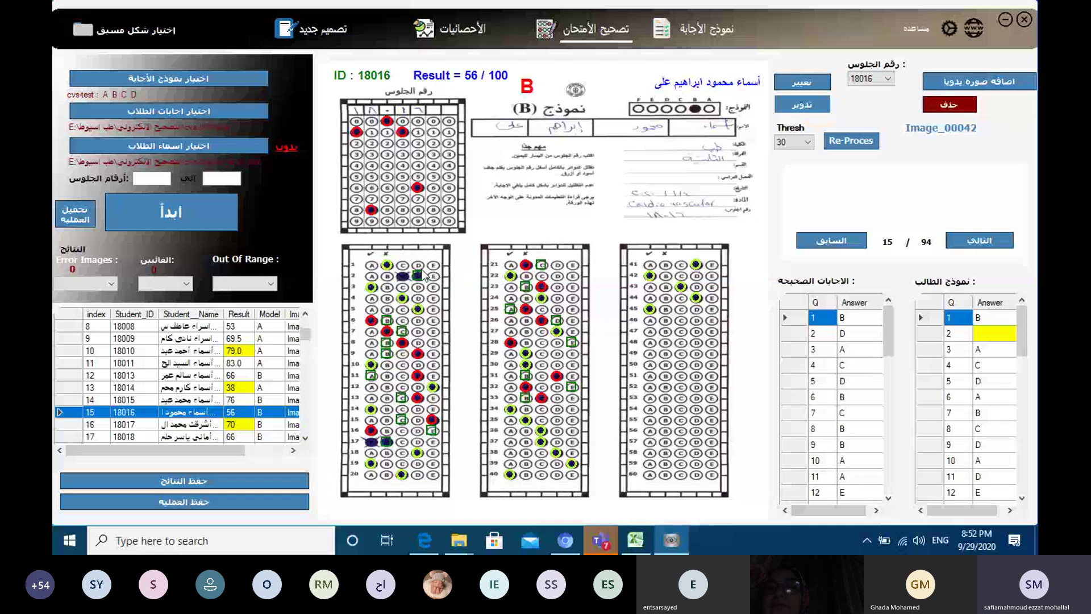
- Set question 2 to D and question 17 to B on record 15, Image_00042, and correct the flagged record 16, saving both
{"action": "double_click", "coordinate": [423, 276]}
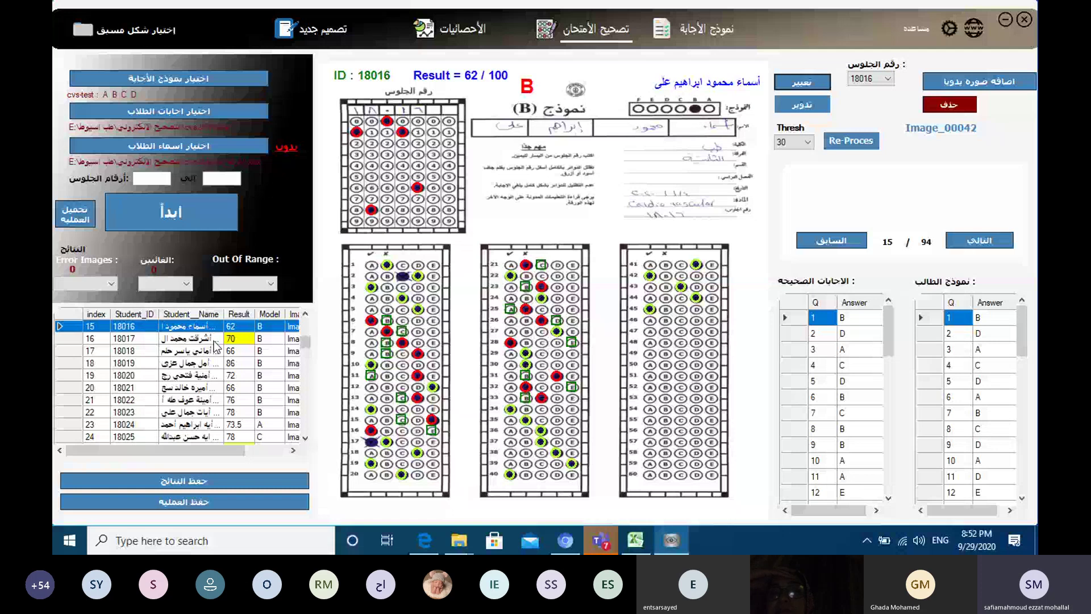
{"action": "double_click", "coordinate": [215, 343]}
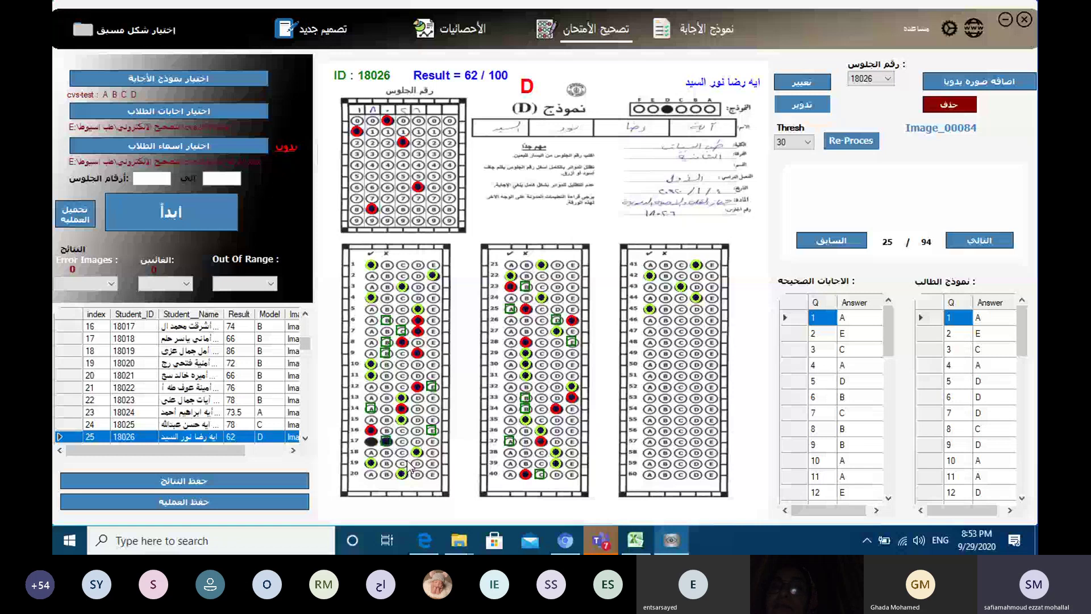
- Open the original scan of record 25, Image_00084, and examine the marks for question 17 enlarged
{"action": "left_click", "coordinate": [659, 259]}
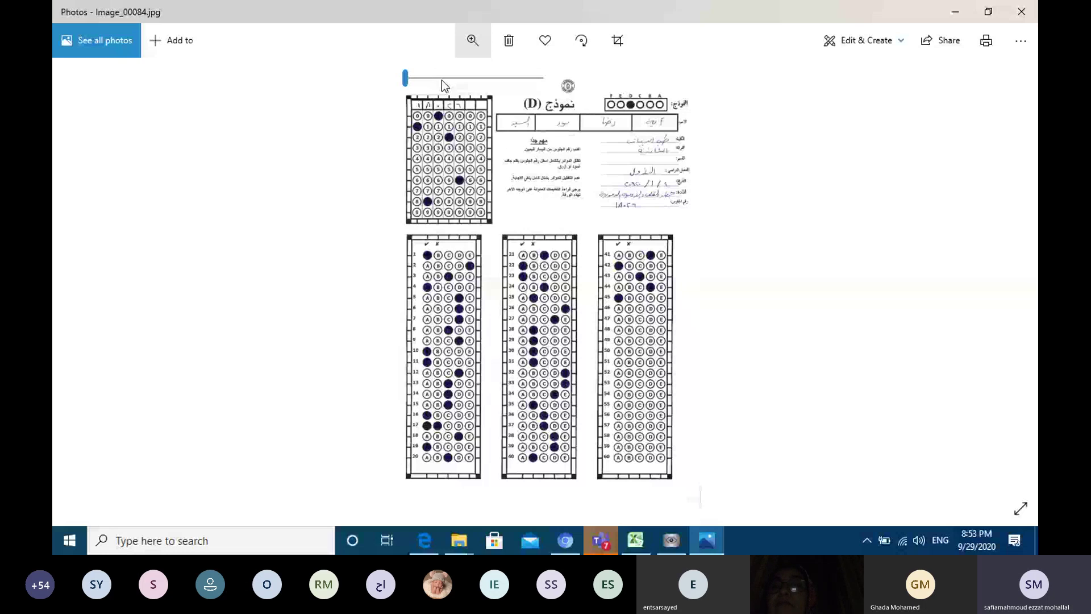
{"action": "left_click", "coordinate": [442, 80]}
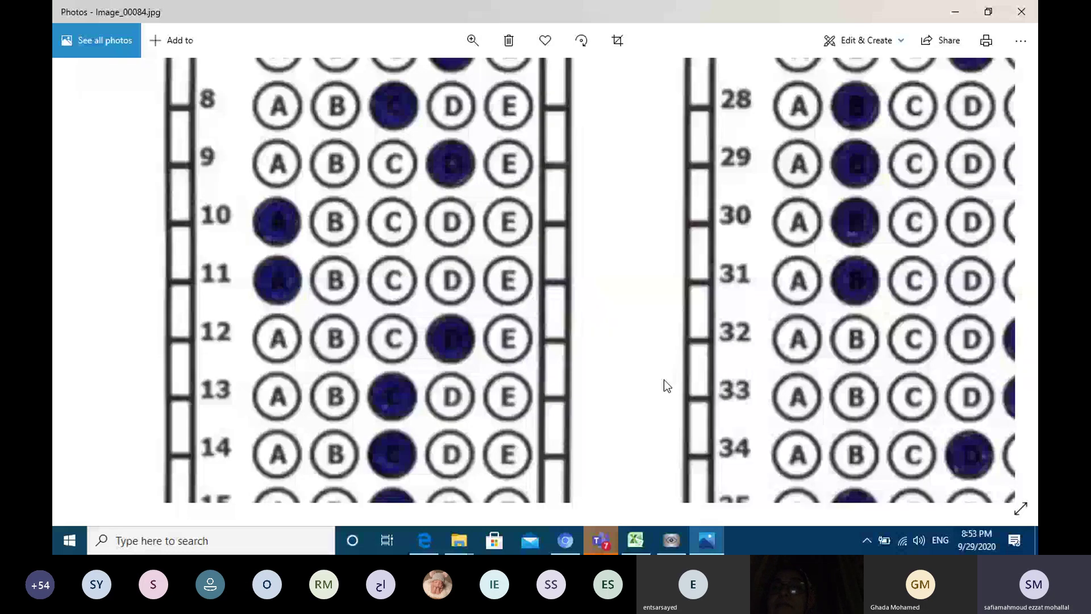
{"action": "scroll", "coordinate": [324, 170], "scroll_direction": "down", "scroll_amount": 5}
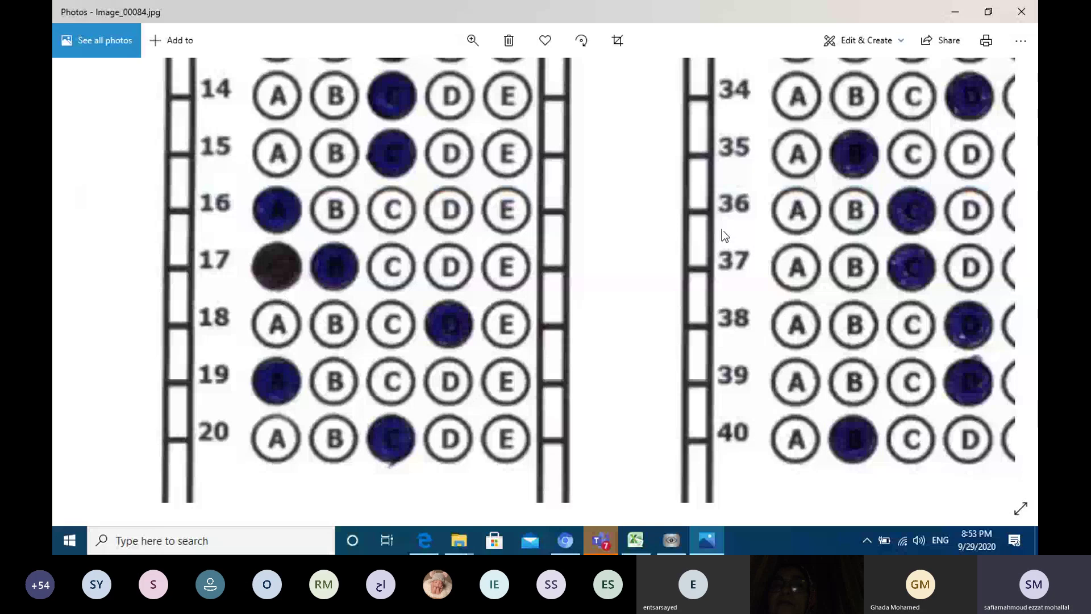
- Look through all answer columns of the enlarged Image_00084 scan, comparing the other marks with the double-marked question 17
{"action": "left_click_drag", "start_coordinate": [721, 230], "coordinate": [728, 362]}
{"action": "scroll", "coordinate": [728, 361], "scroll_direction": "up", "scroll_amount": 5}
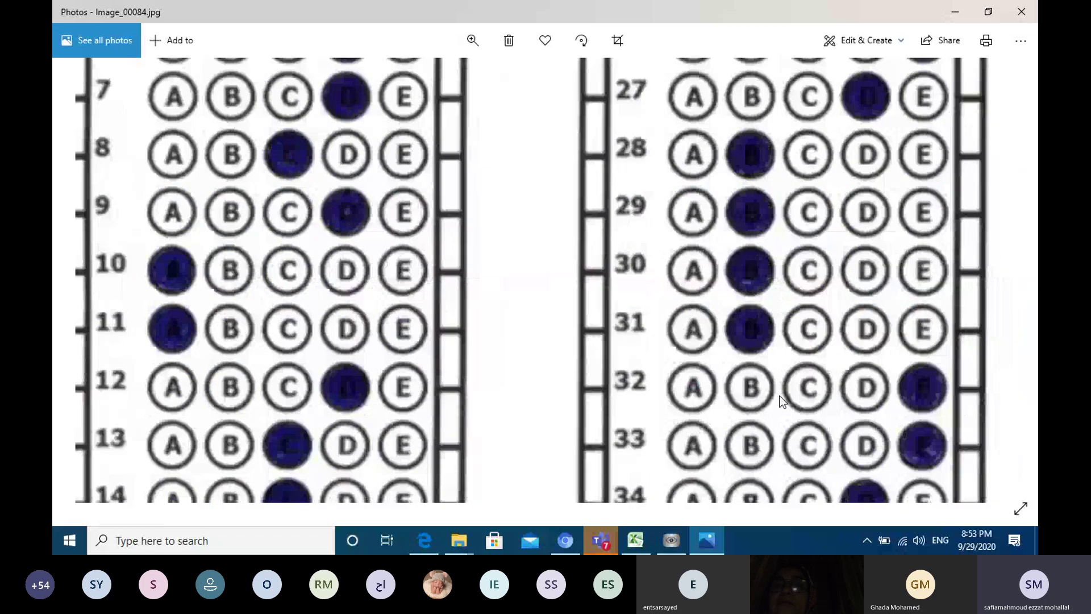
{"action": "scroll", "coordinate": [783, 182], "scroll_direction": "up", "scroll_amount": 4}
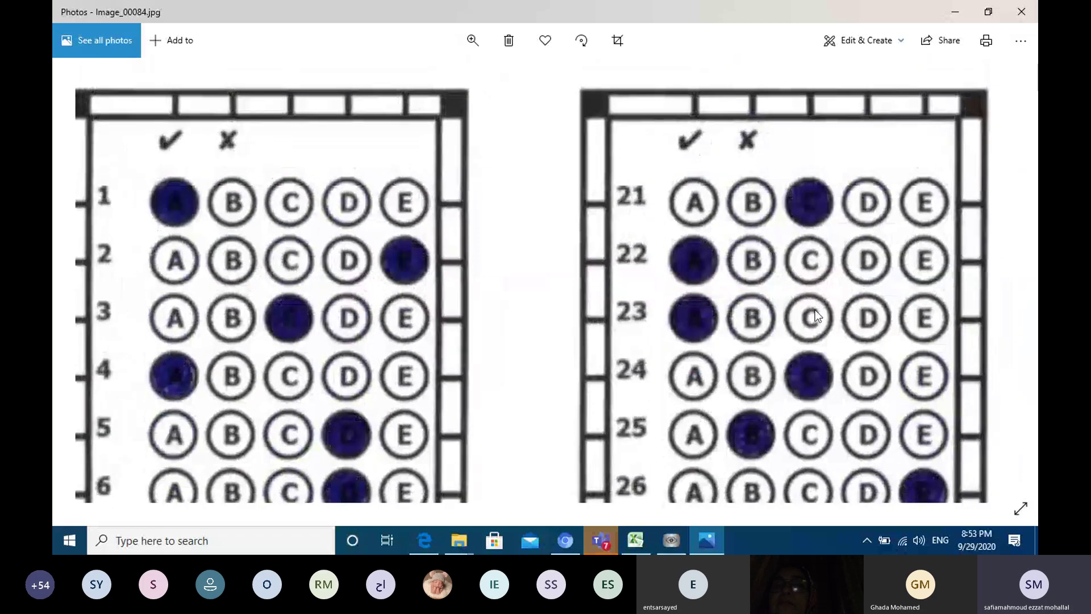
{"action": "scroll", "coordinate": [815, 309], "scroll_direction": "right", "scroll_amount": 7}
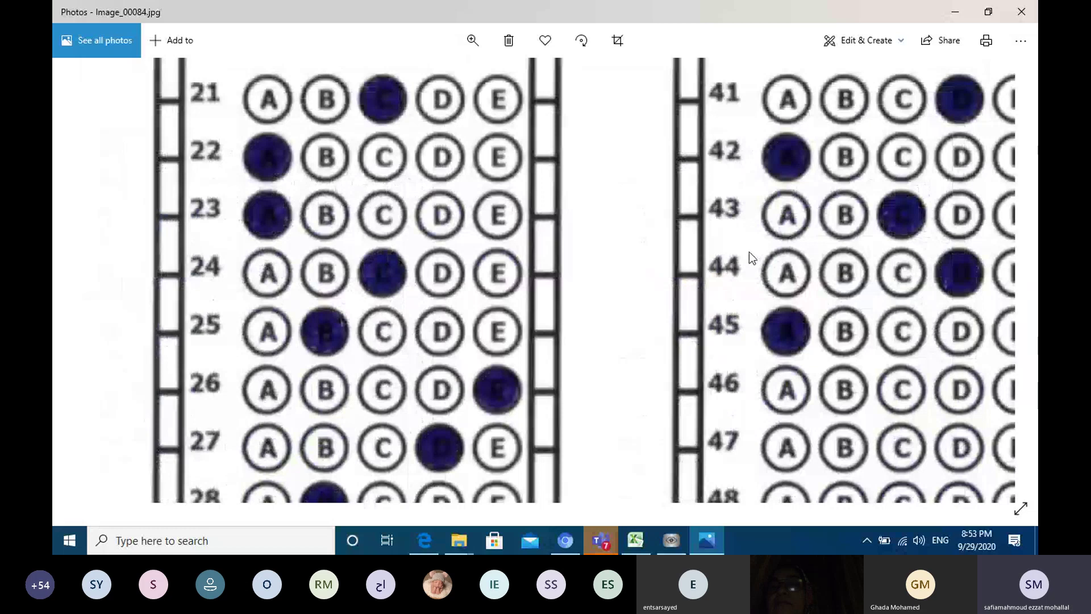
{"action": "scroll", "coordinate": [633, 363], "scroll_direction": "down", "scroll_amount": 3}
{"action": "scroll", "coordinate": [633, 364], "scroll_direction": "right", "scroll_amount": 2}
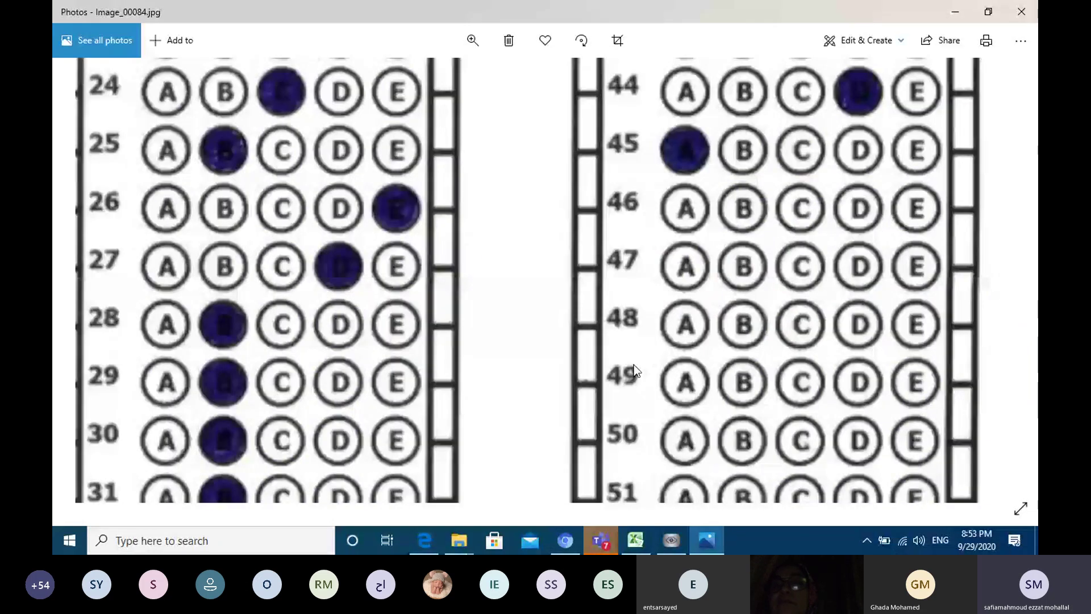
{"action": "scroll", "coordinate": [634, 366], "scroll_direction": "down", "scroll_amount": 8}
{"action": "scroll", "coordinate": [634, 365], "scroll_direction": "left", "scroll_amount": 2}
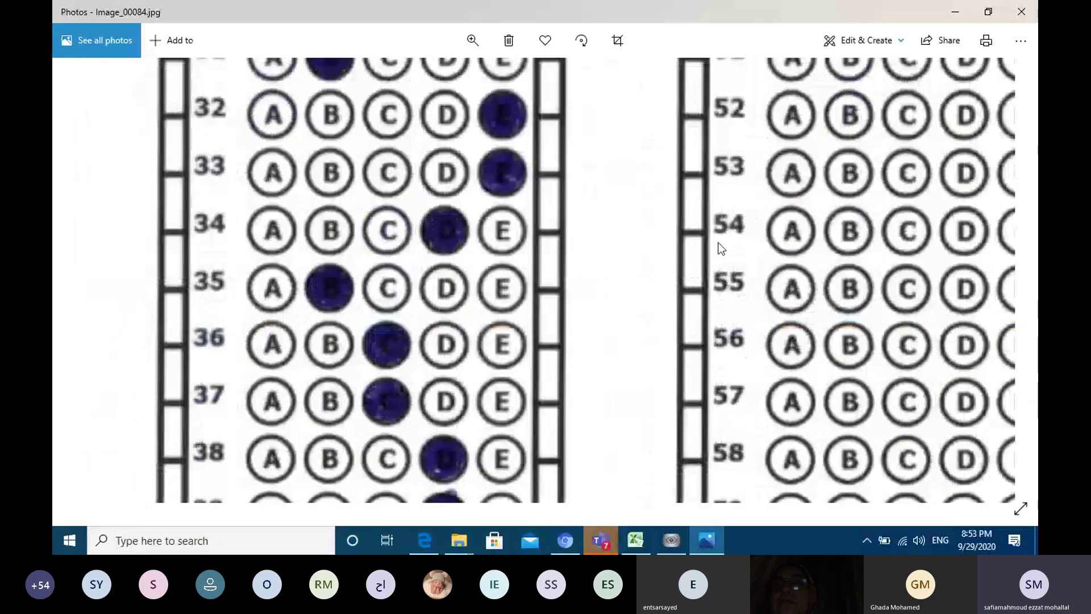
{"action": "scroll", "coordinate": [720, 249], "scroll_direction": "down", "scroll_amount": 4}
{"action": "scroll", "coordinate": [605, 211], "scroll_direction": "left", "scroll_amount": 1}
{"action": "scroll", "coordinate": [603, 221], "scroll_direction": "up", "scroll_amount": 1}
{"action": "scroll", "coordinate": [596, 238], "scroll_direction": "left", "scroll_amount": 6}
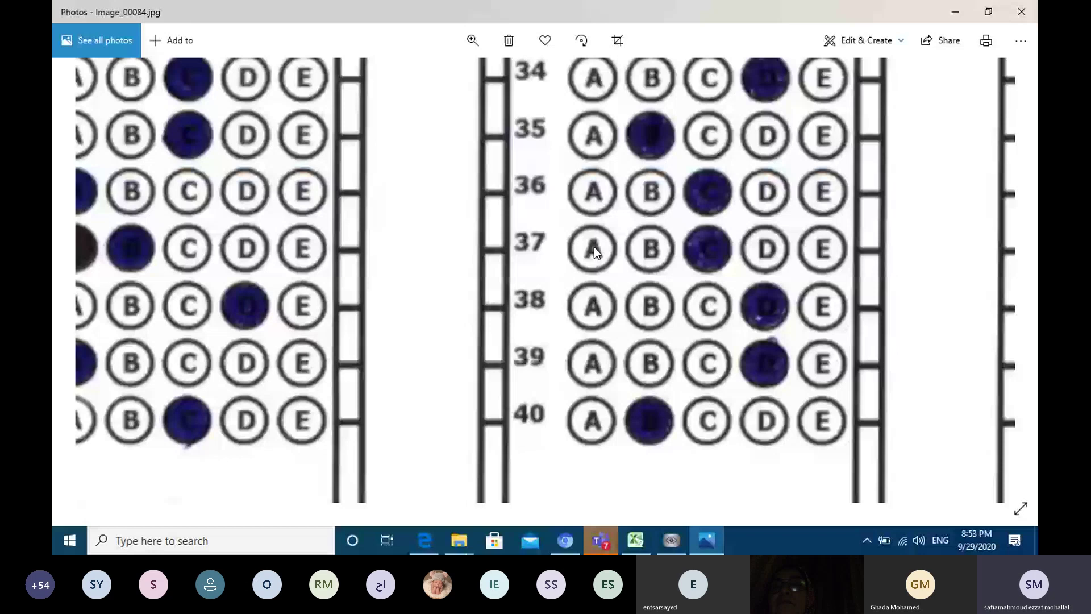
{"action": "scroll", "coordinate": [594, 247], "scroll_direction": "left", "scroll_amount": 5}
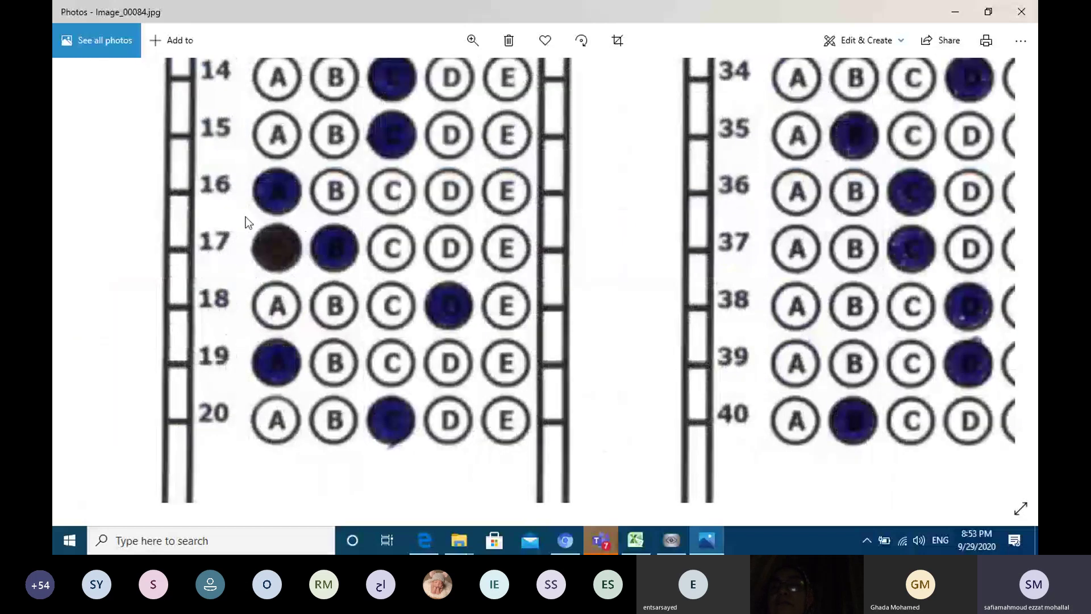
{"action": "scroll", "coordinate": [674, 205], "scroll_direction": "up", "scroll_amount": 4}
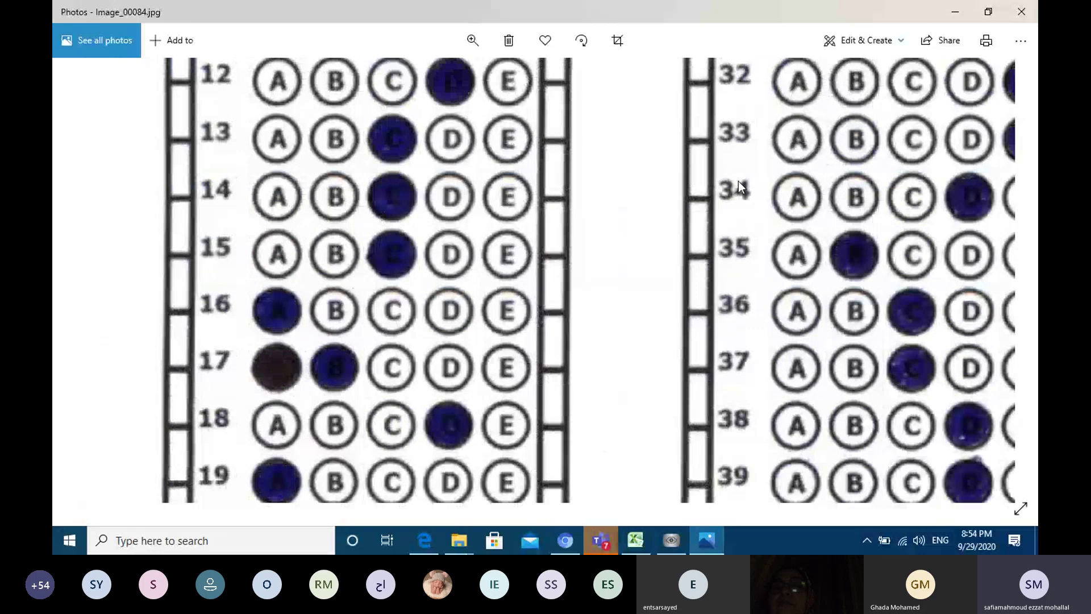
{"action": "scroll", "coordinate": [594, 295], "scroll_direction": "up", "scroll_amount": 8}
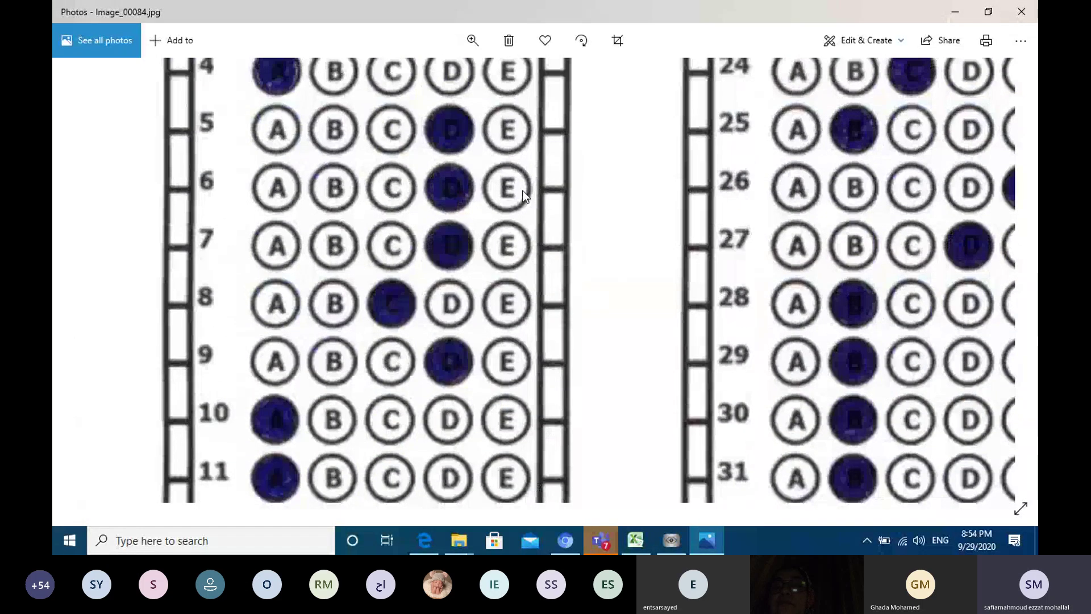
{"action": "left_click_drag", "start_coordinate": [742, 252], "coordinate": [591, 389]}
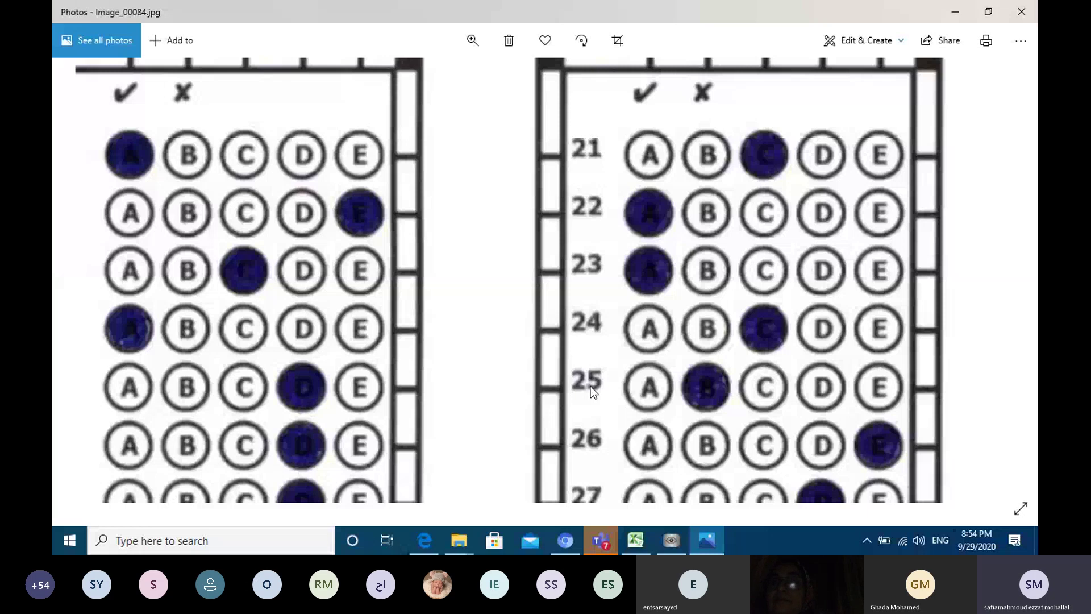
- Close the scan, set question 17 to B on record 25 and save the correction
{"action": "key", "text": "alt+F4"}
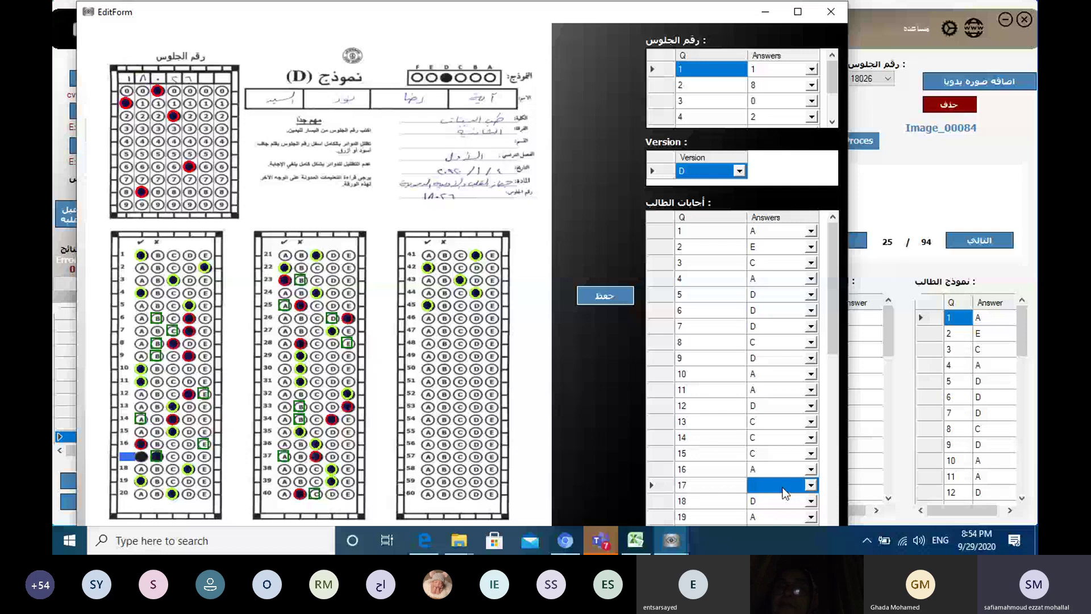
{"action": "key", "text": "b"}
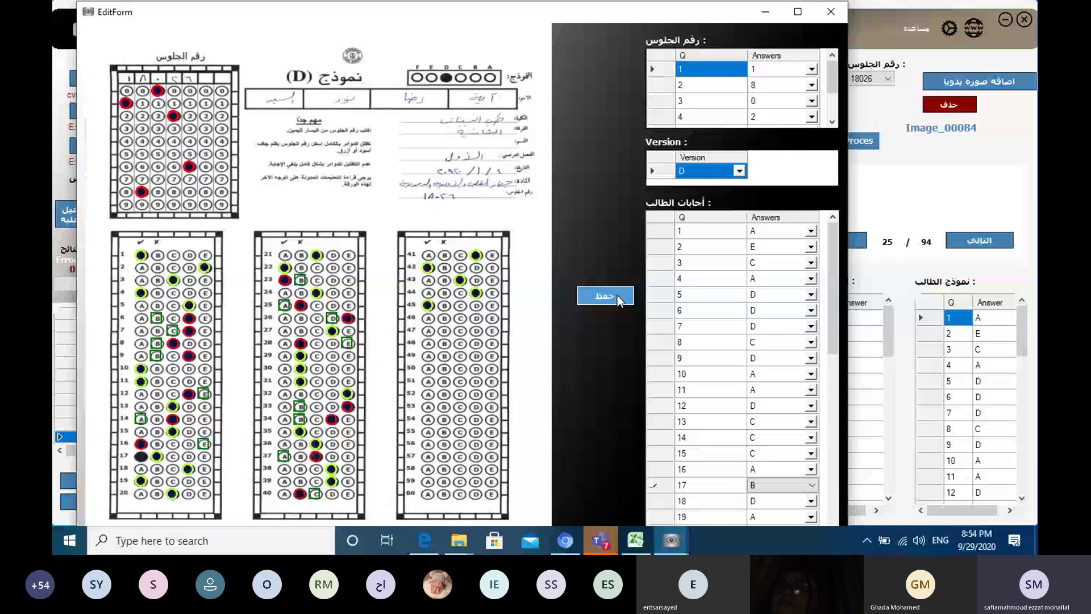
{"action": "left_click", "coordinate": [617, 295]}
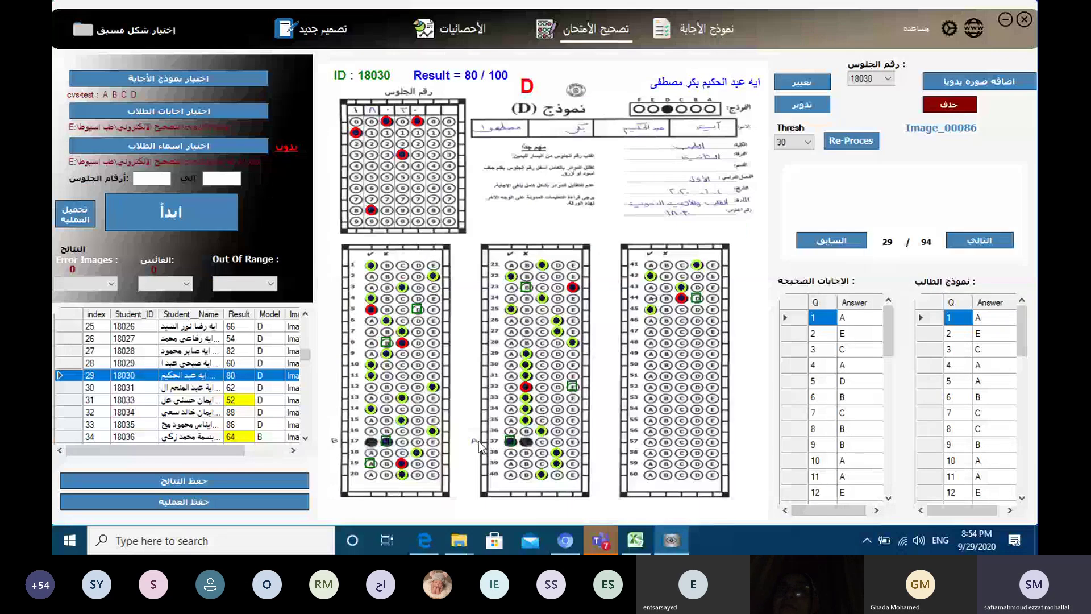
- Open the original scan of record 29, Image_00086, examine questions 17 and 37 enlarged and close the scan
{"action": "left_click", "coordinate": [479, 446]}
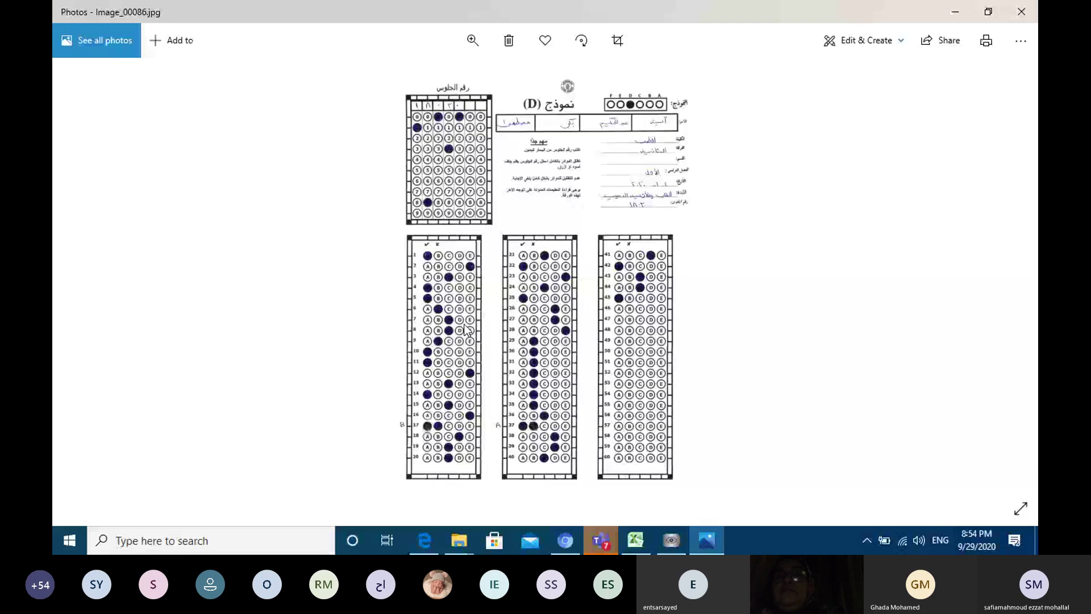
{"action": "left_click", "coordinate": [472, 39]}
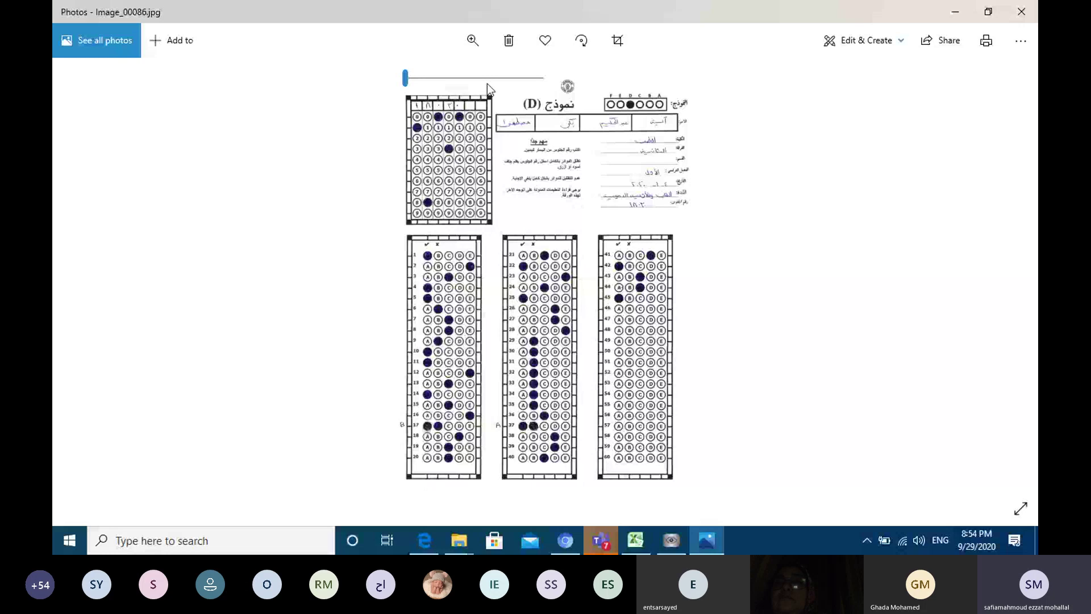
{"action": "left_click", "coordinate": [486, 84]}
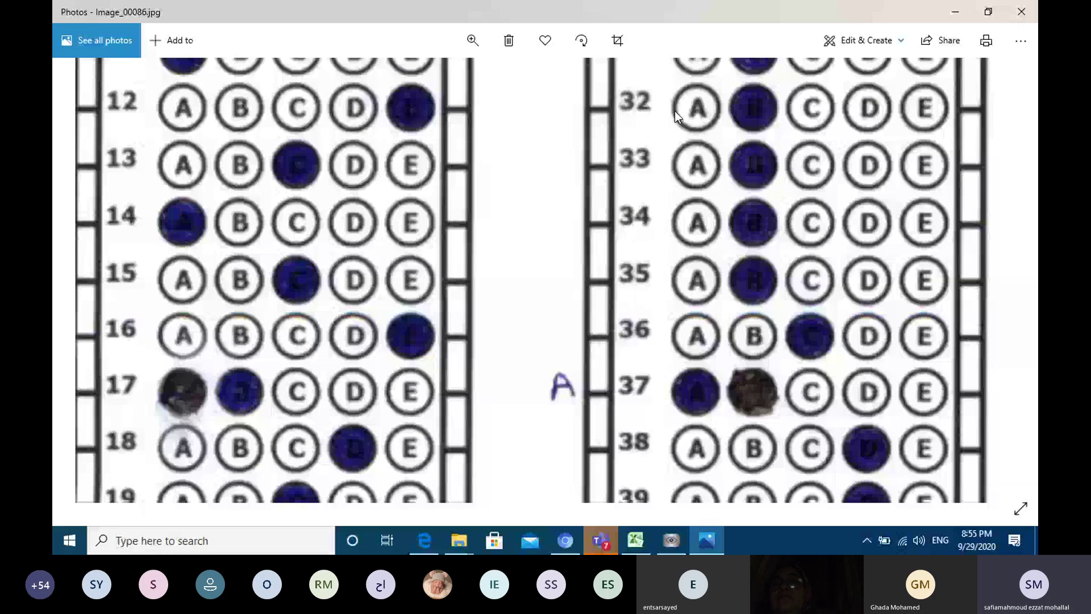
{"action": "left_click_drag", "start_coordinate": [155, 489], "coordinate": [259, 370]}
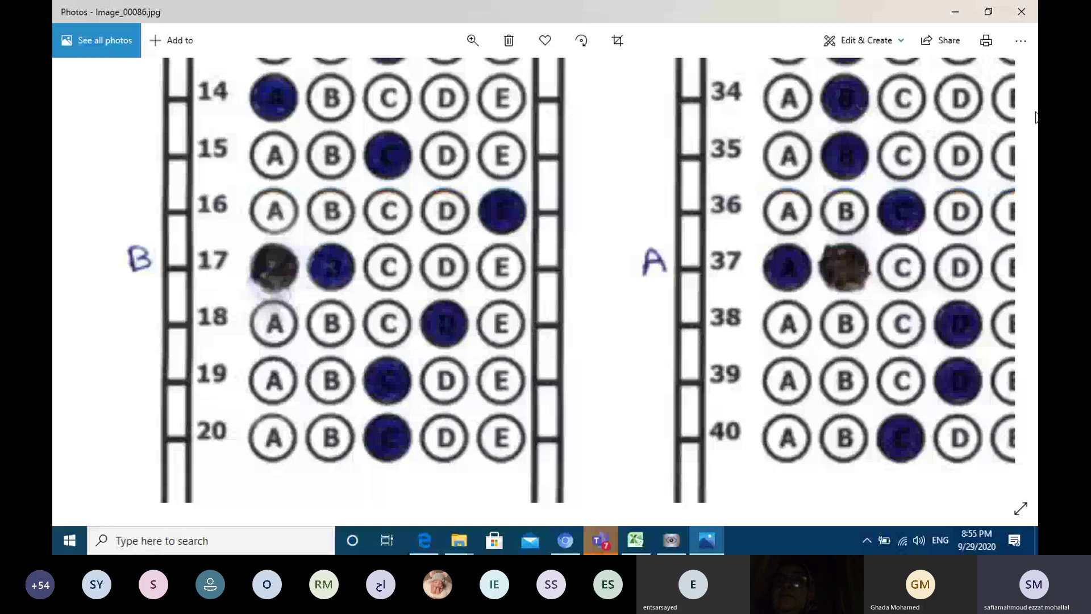
{"action": "key", "text": "alt+F4"}
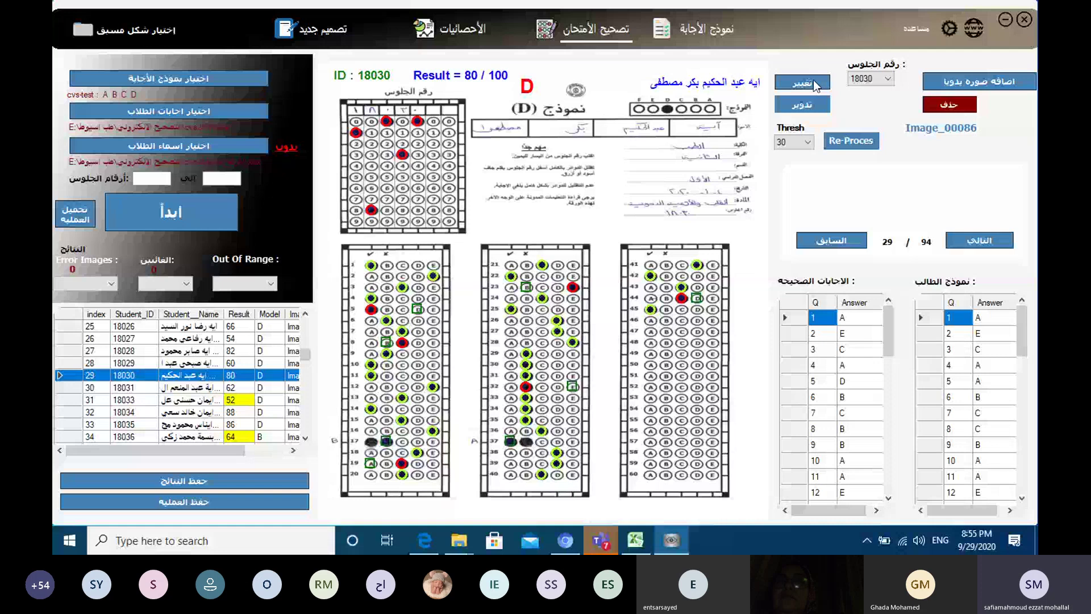
- Set question 17 to B and question 37 to A on record 29 and save the corrections
{"action": "left_click", "coordinate": [816, 85]}
{"action": "left_click", "coordinate": [775, 390]}
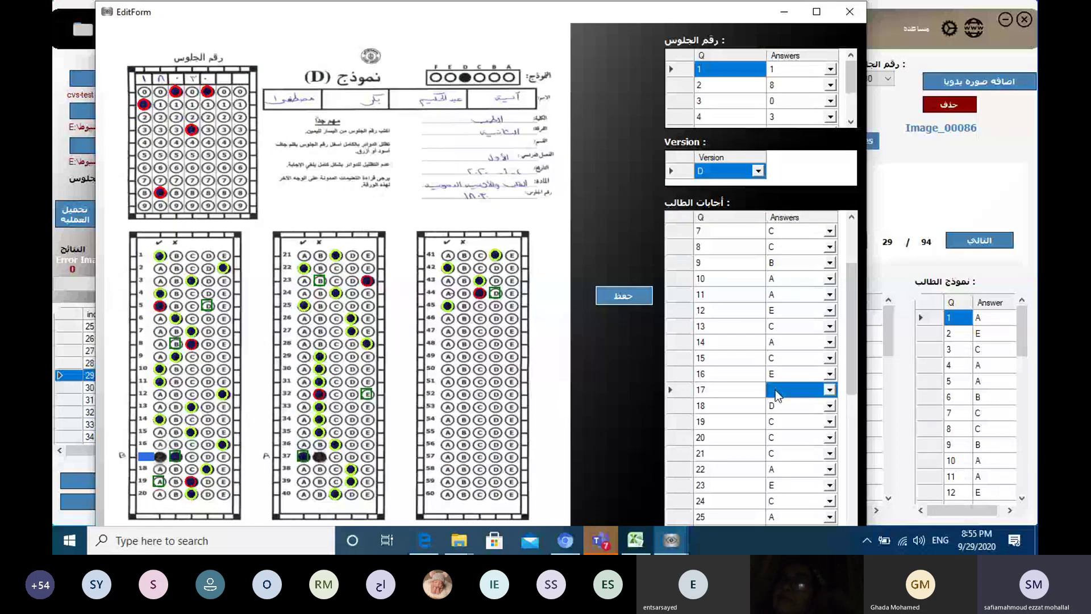
{"action": "type", "text": "B"}
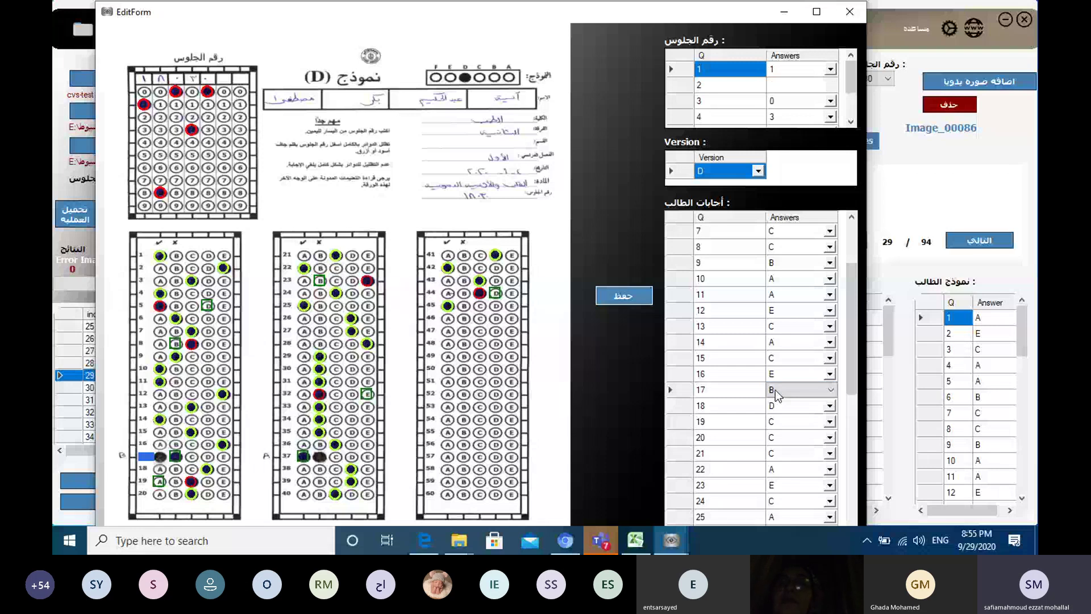
{"action": "key", "text": "Page_Down"}
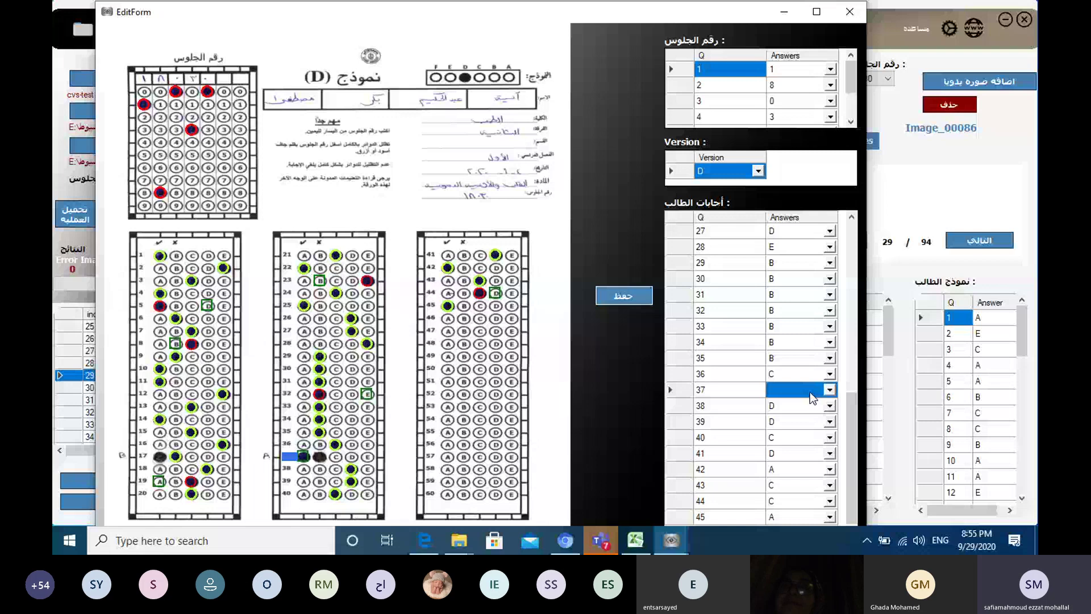
{"action": "type", "text": "A"}
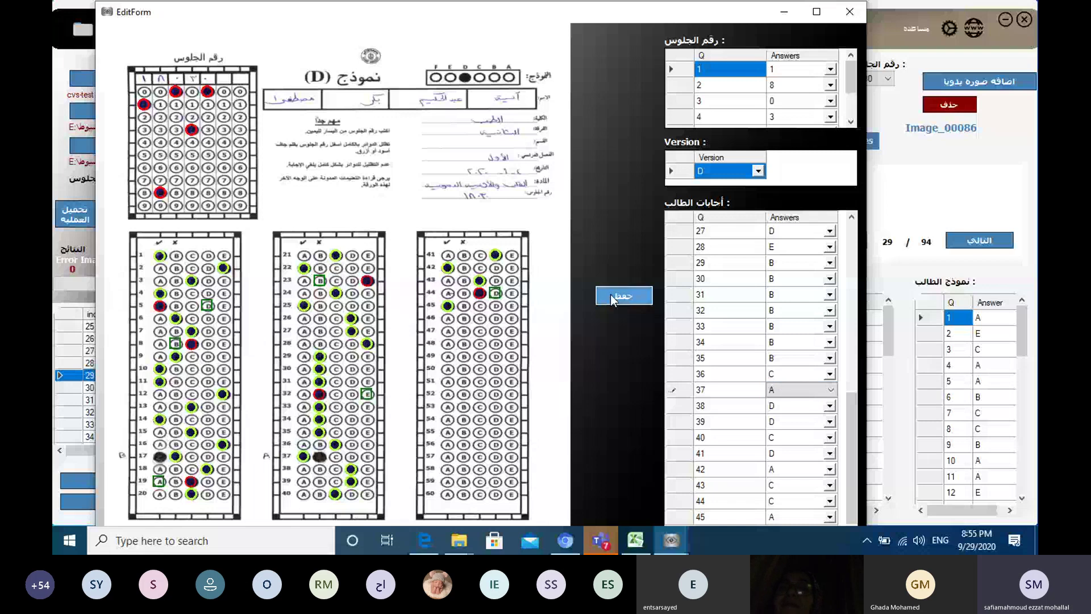
{"action": "left_click", "coordinate": [613, 300]}
- Open the flagged record 31, examine question 17 on its original scan, Image_00083, enlarged and close the scan
{"action": "left_click", "coordinate": [235, 352]}
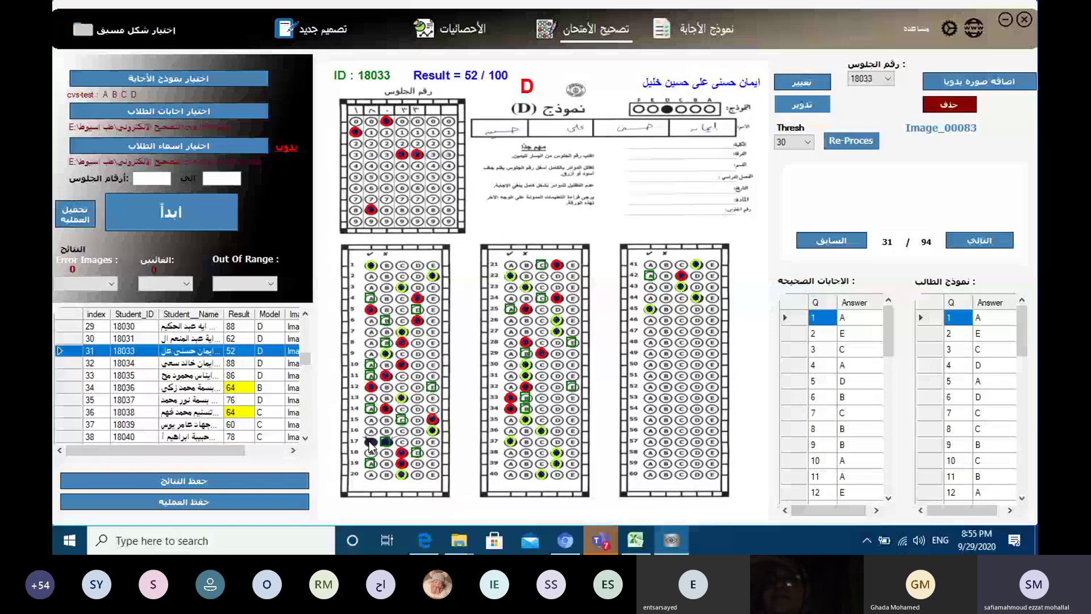
{"action": "left_click", "coordinate": [906, 130]}
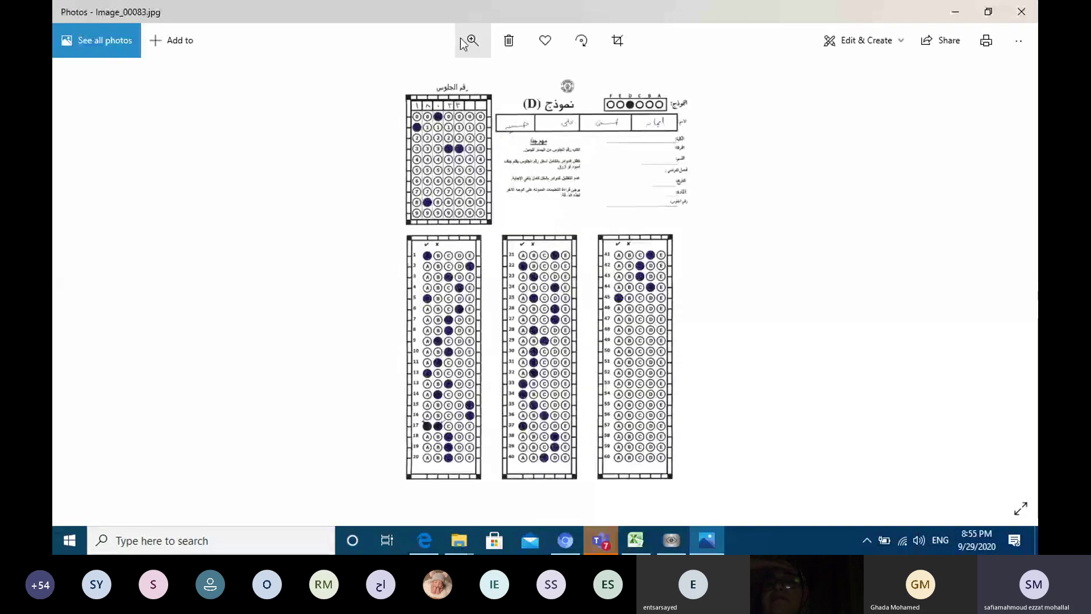
{"action": "left_click", "coordinate": [472, 40]}
{"action": "scroll", "coordinate": [524, 245], "scroll_direction": "up", "scroll_amount": 5}
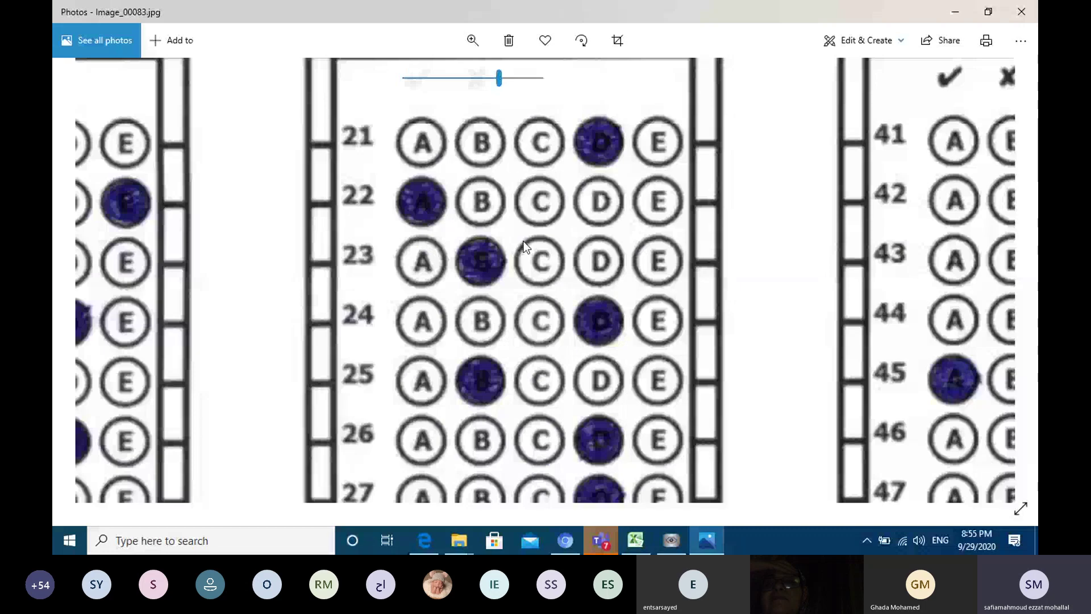
{"action": "left_click_drag", "start_coordinate": [524, 245], "coordinate": [350, 426]}
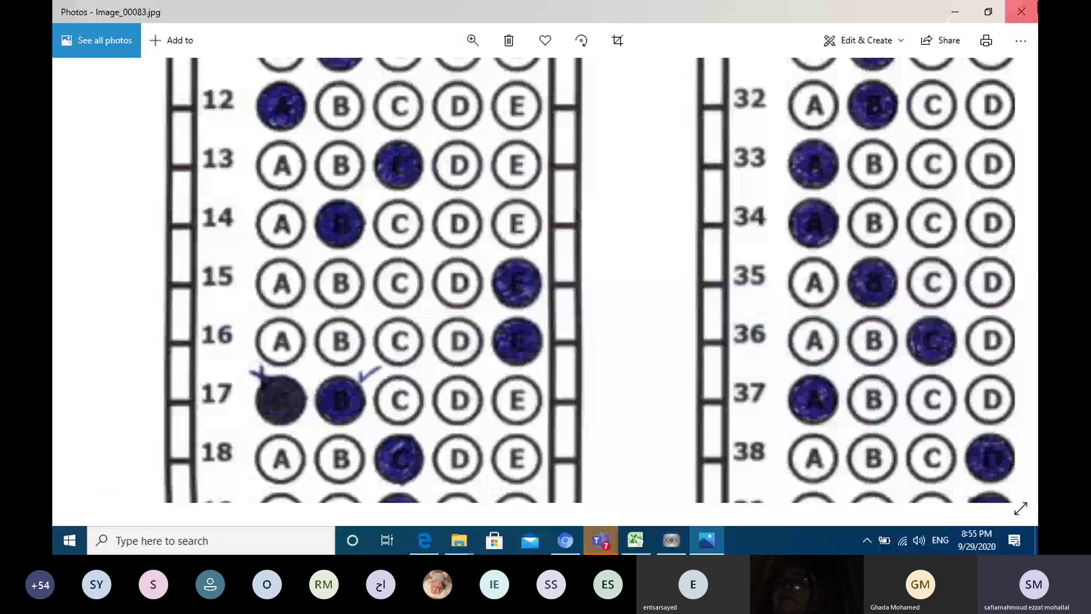
{"action": "left_click", "coordinate": [1021, 12]}
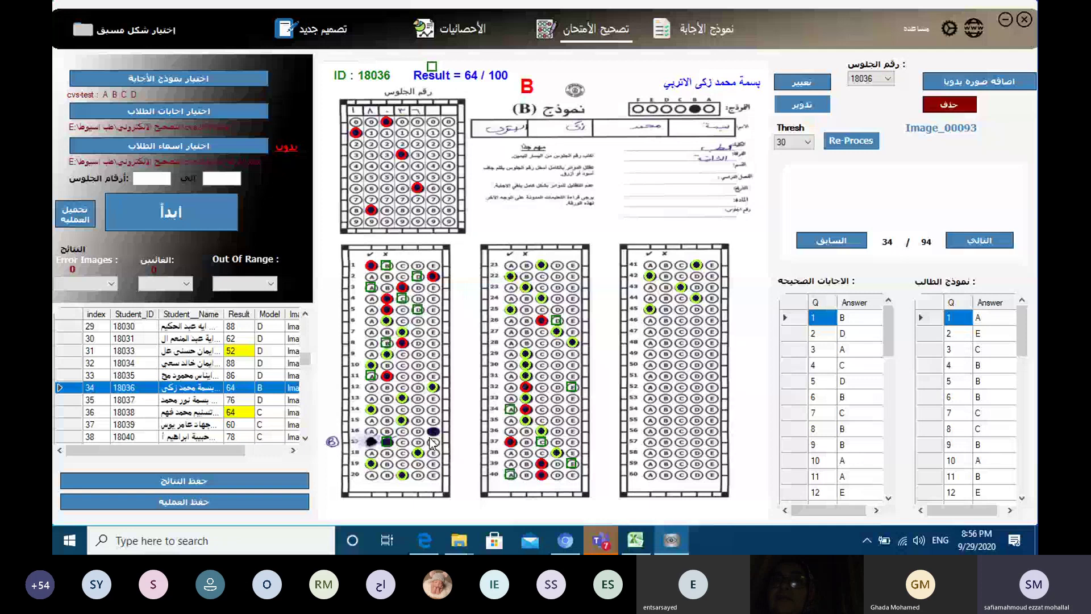
- Inspect questions 16 and 17 on the original scan of record 34, Image_00093, set question 17 to B and save the correction
{"action": "left_click", "coordinate": [435, 77]}
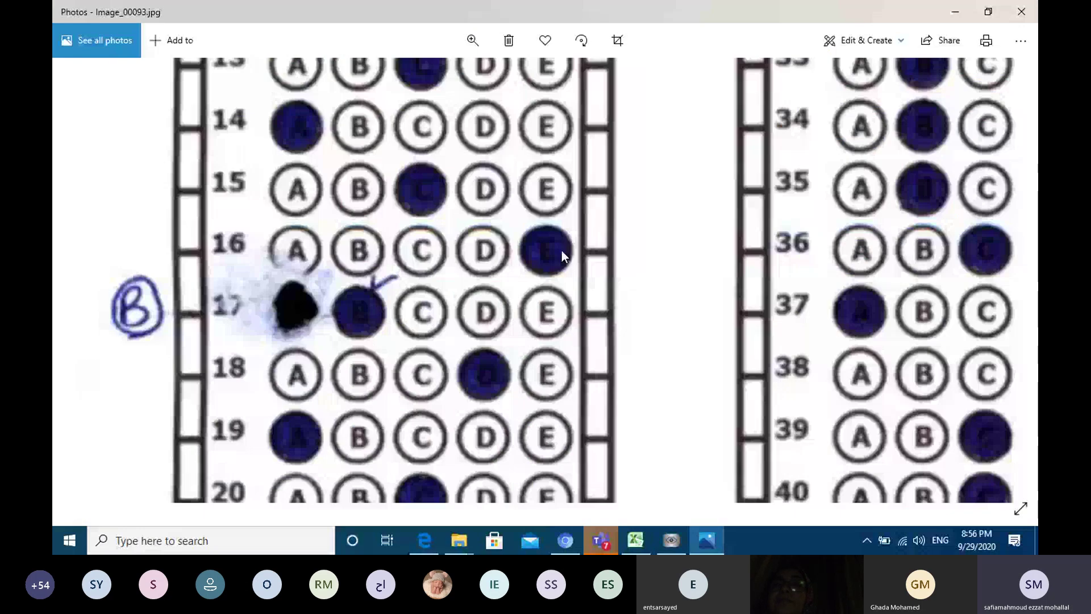
{"action": "left_click", "coordinate": [1020, 13]}
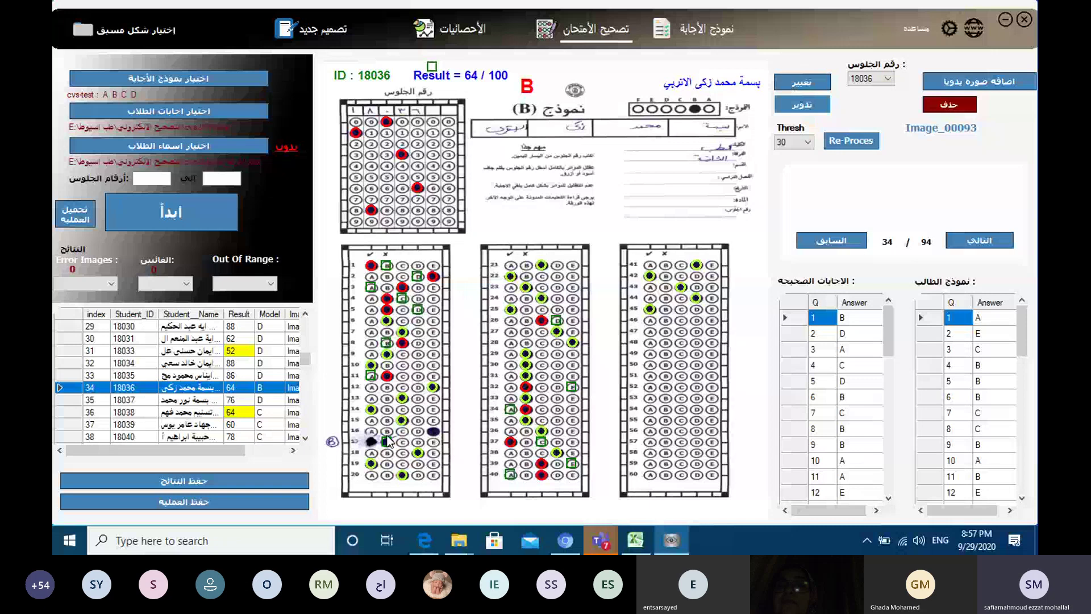
{"action": "left_click", "coordinate": [801, 86]}
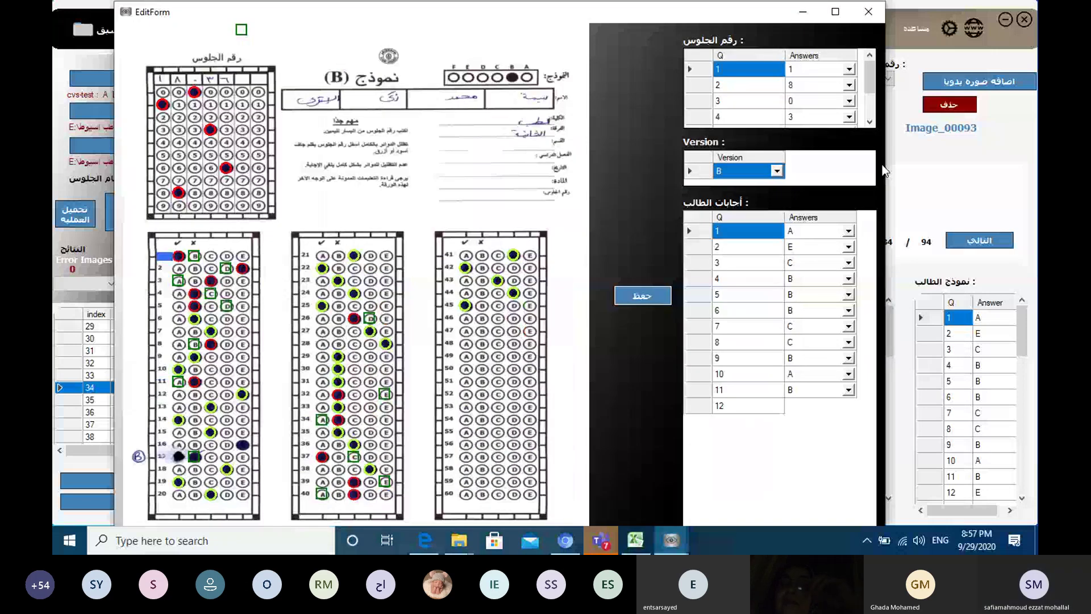
{"action": "left_click", "coordinate": [794, 476]}
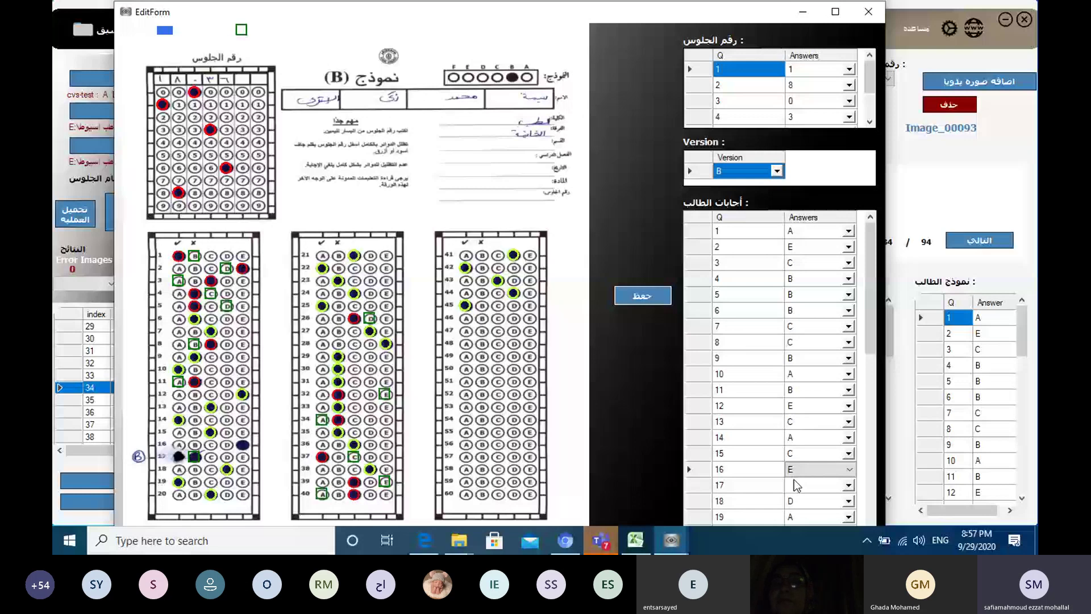
{"action": "left_click", "coordinate": [796, 485]}
{"action": "type", "text": "B"}
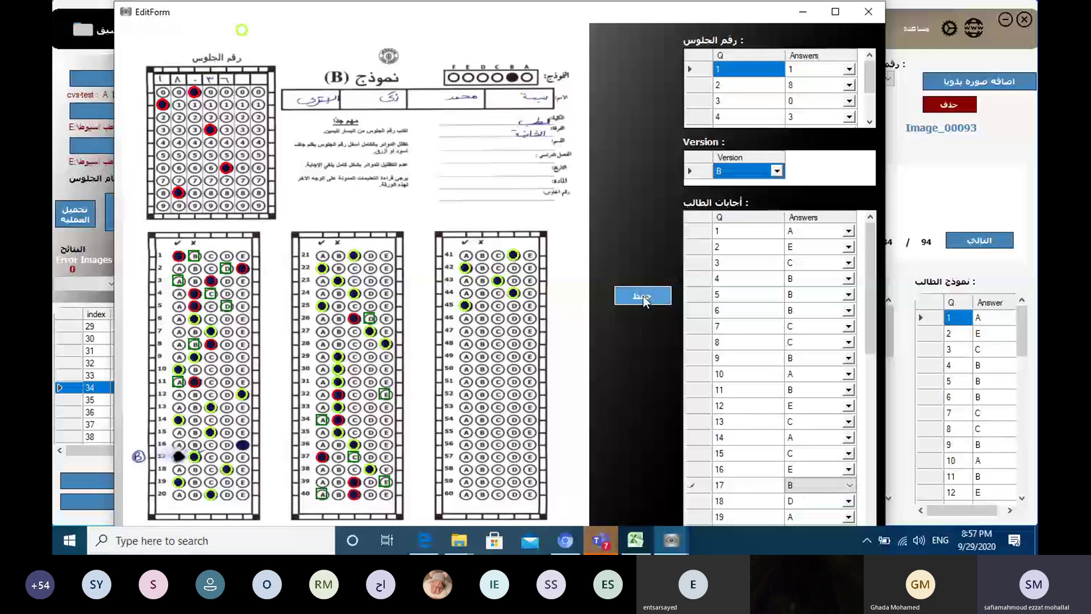
{"action": "left_click", "coordinate": [643, 295]}
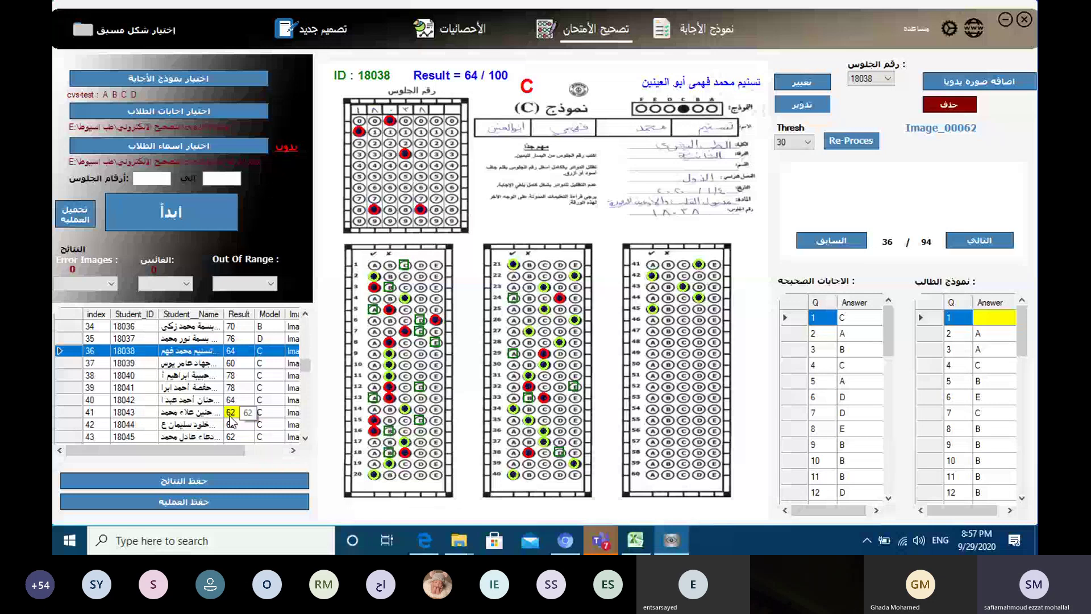
- Open the highlighted result in row 41 of the results list to inspect its answer sheet
{"action": "left_click", "coordinate": [200, 363]}
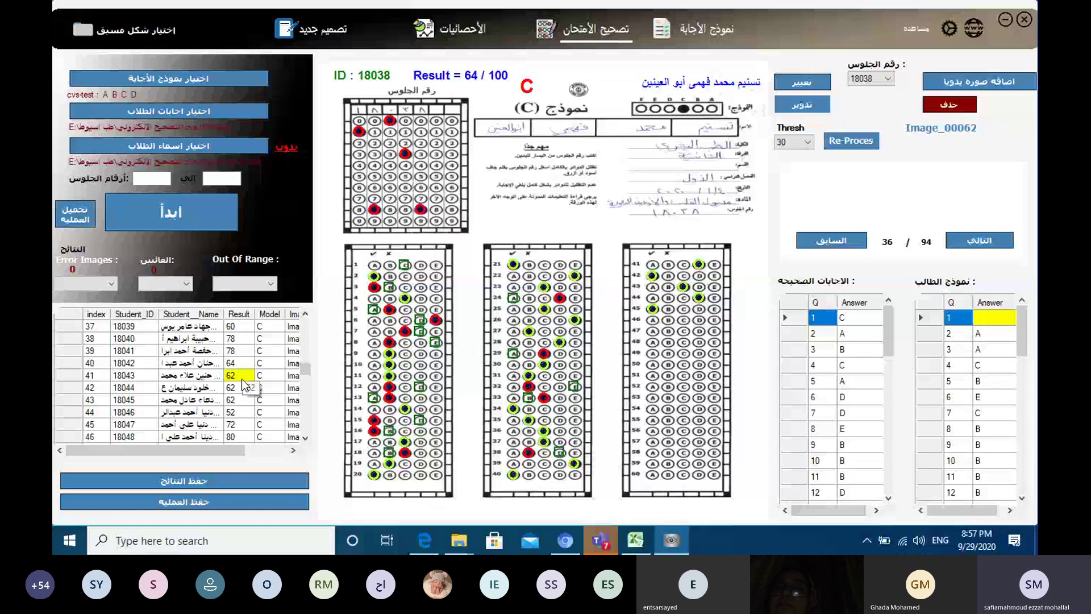
{"action": "left_click", "coordinate": [239, 375]}
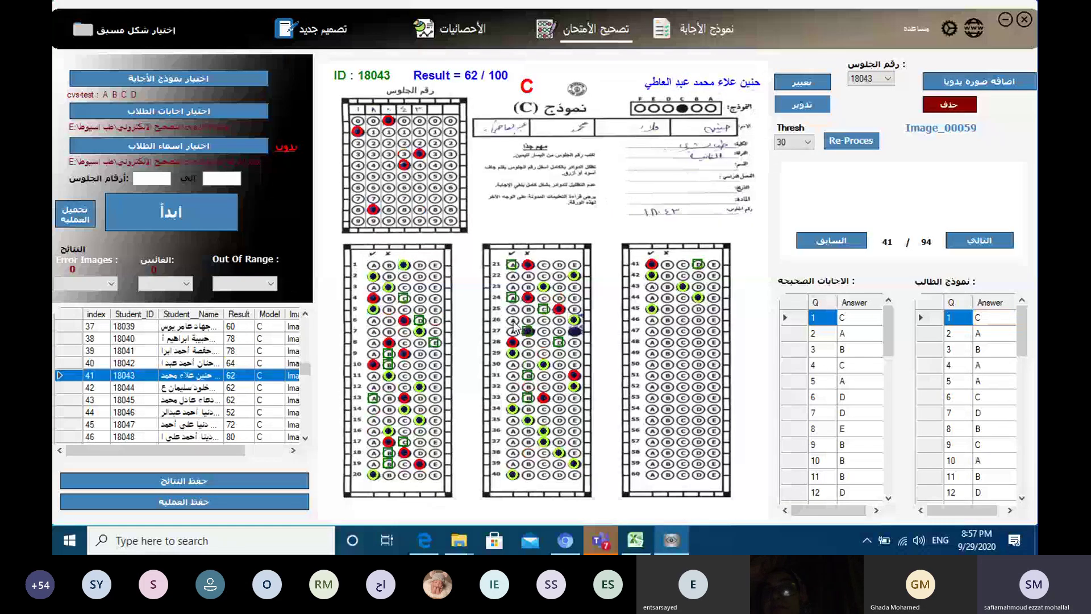
{"action": "left_click", "coordinate": [618, 327]}
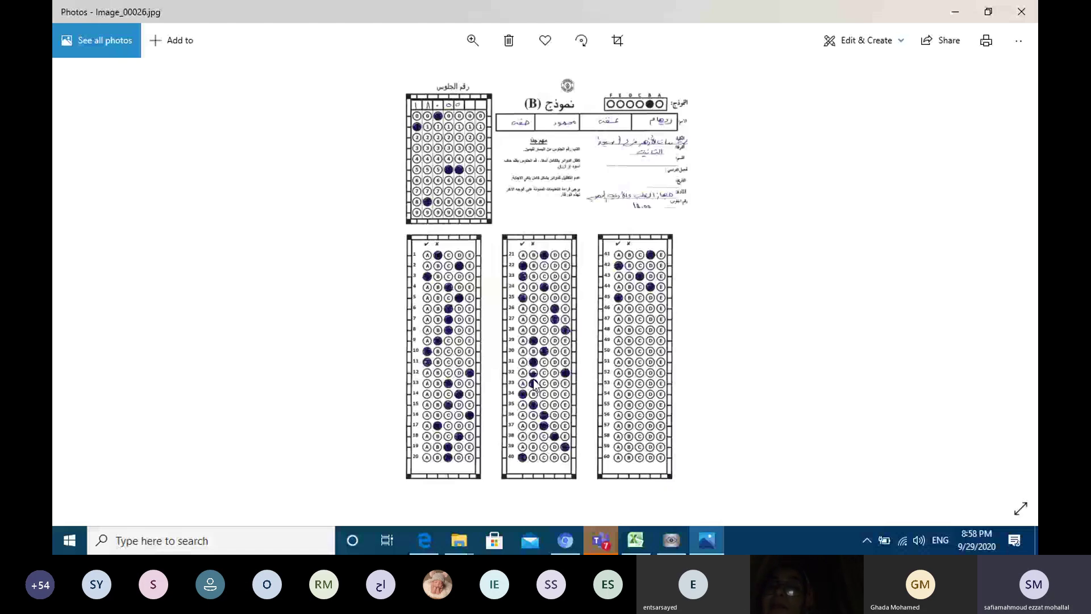
- Enlarge the scanned sheet Image_00026 to examine the marks for question 32, and close the image
{"action": "scroll", "coordinate": [534, 384], "scroll_direction": "up", "scroll_amount": 3}
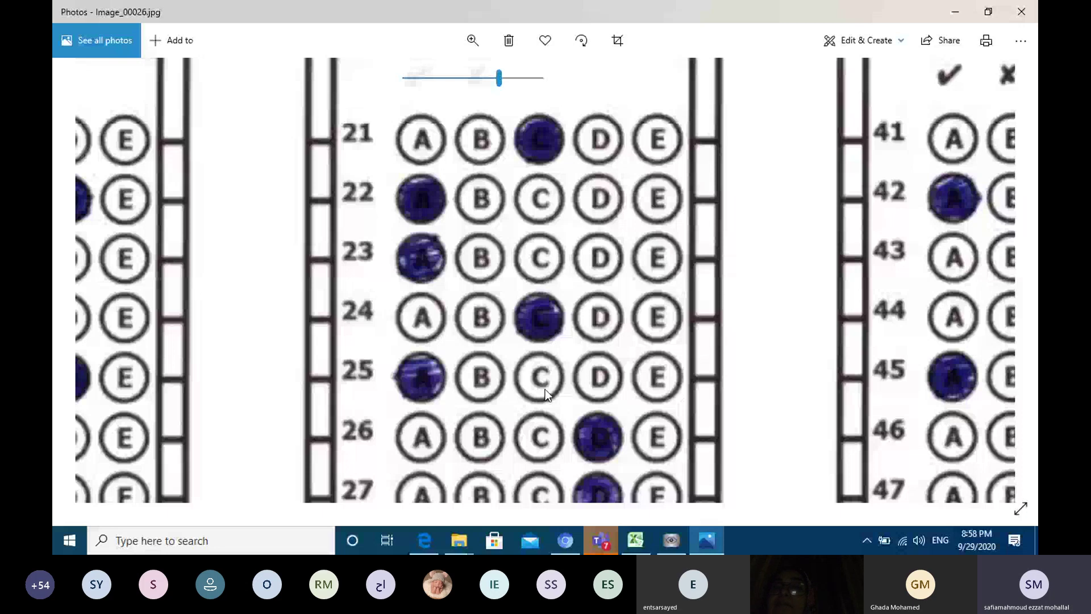
{"action": "left_click_drag", "start_coordinate": [545, 390], "coordinate": [507, 282]}
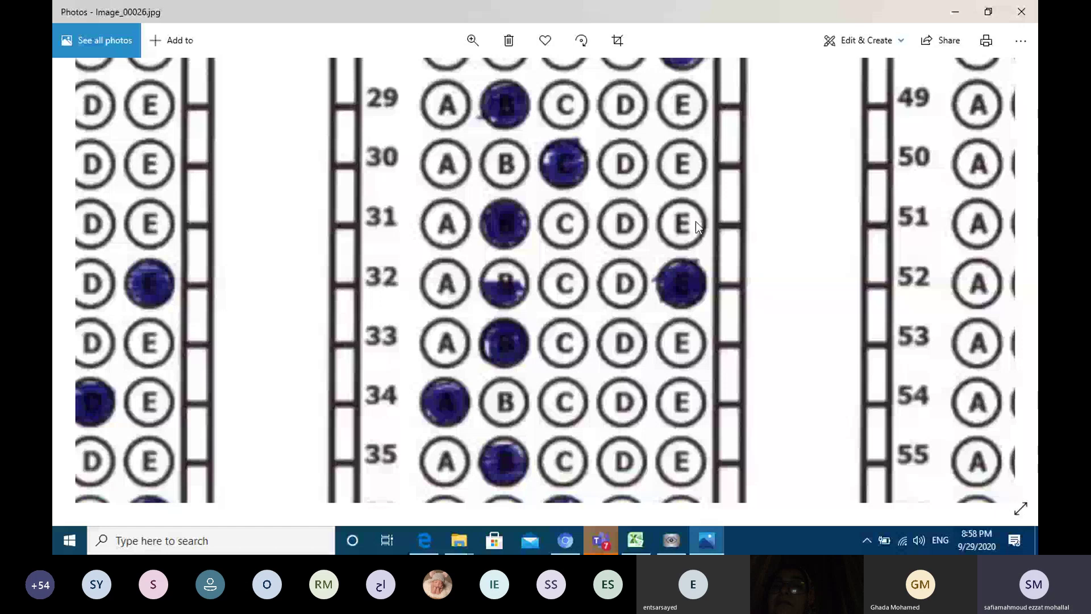
{"action": "left_click", "coordinate": [1031, 18]}
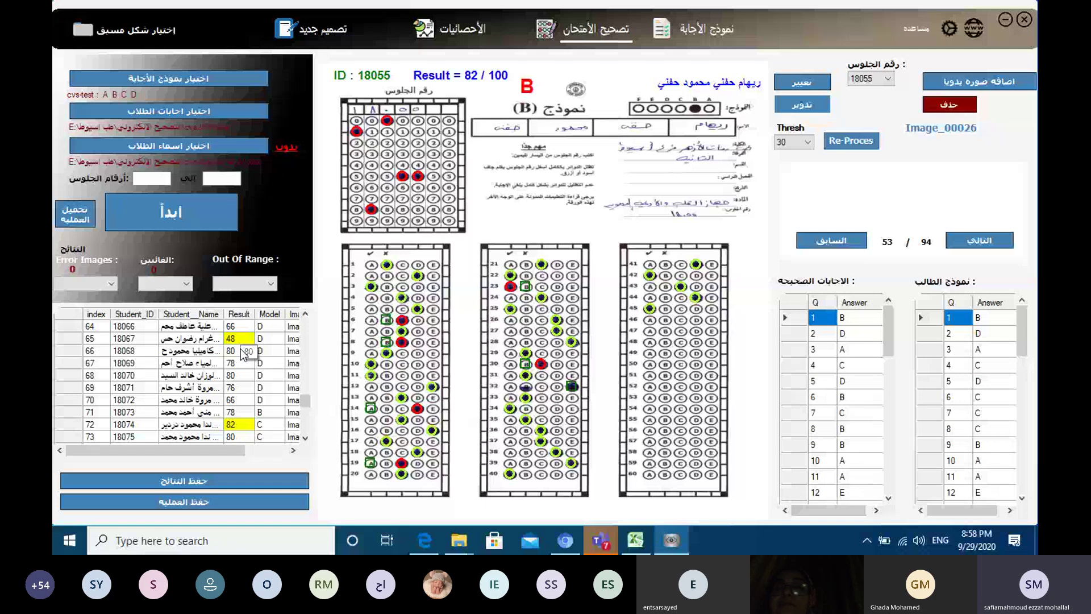
- Review the remaining highlighted results, including rows 65 and 72 and their unanswered questions, and return to the start of the results list
{"action": "left_click", "coordinate": [244, 339]}
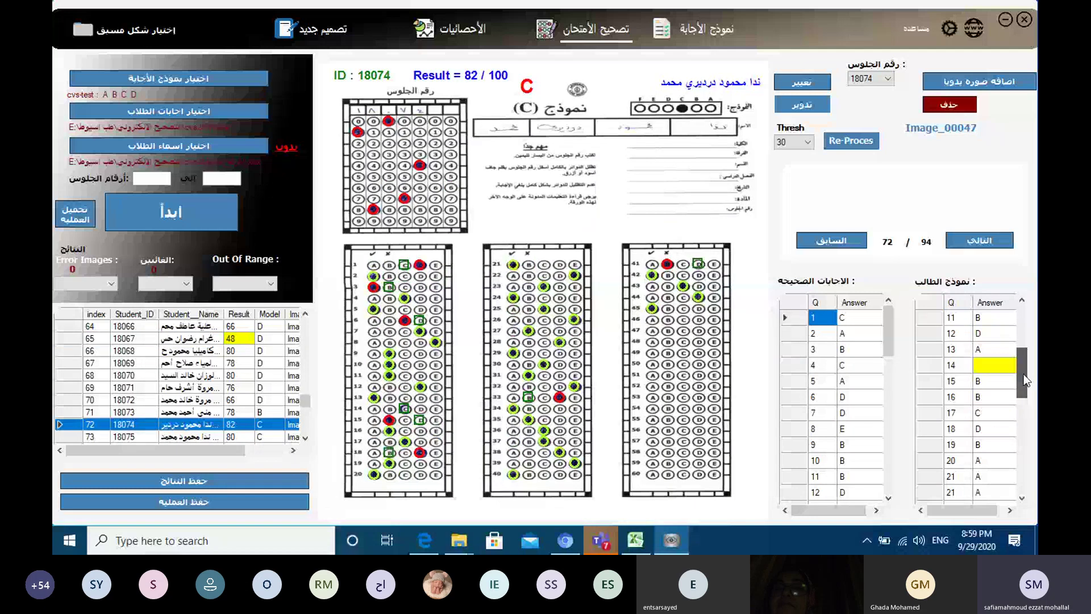
{"action": "scroll", "coordinate": [1024, 374], "scroll_direction": "down", "scroll_amount": 1}
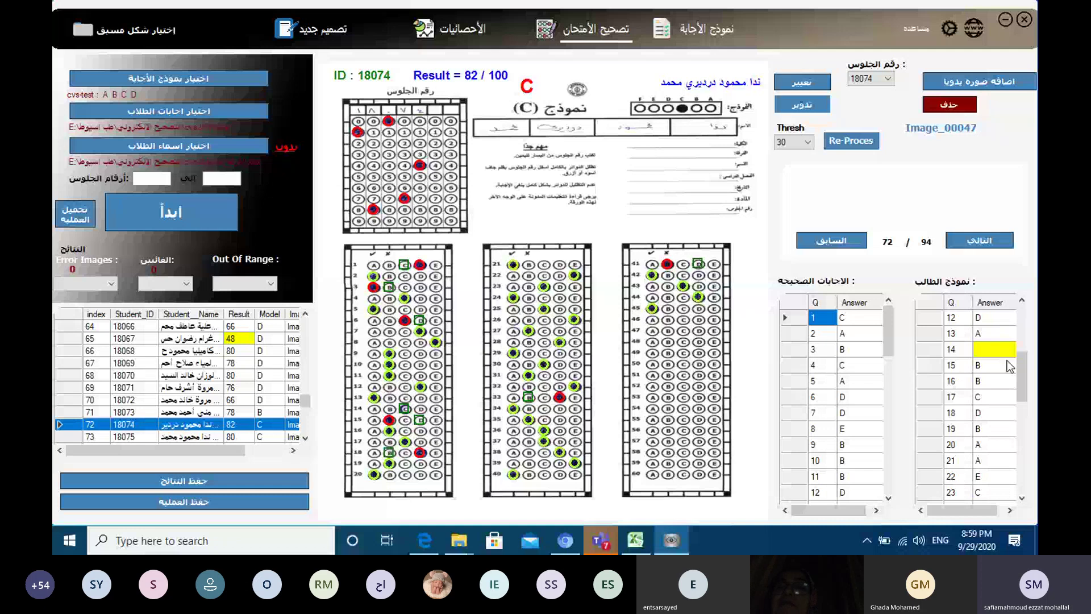
{"action": "left_click", "coordinate": [227, 424]}
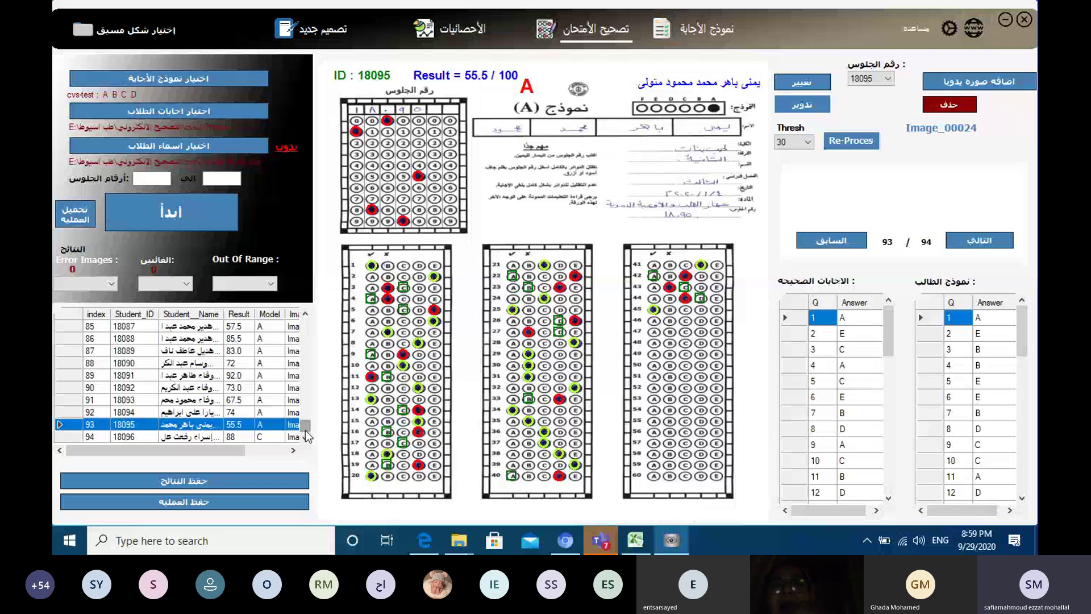
{"action": "left_click_drag", "start_coordinate": [306, 432], "coordinate": [255, 343]}
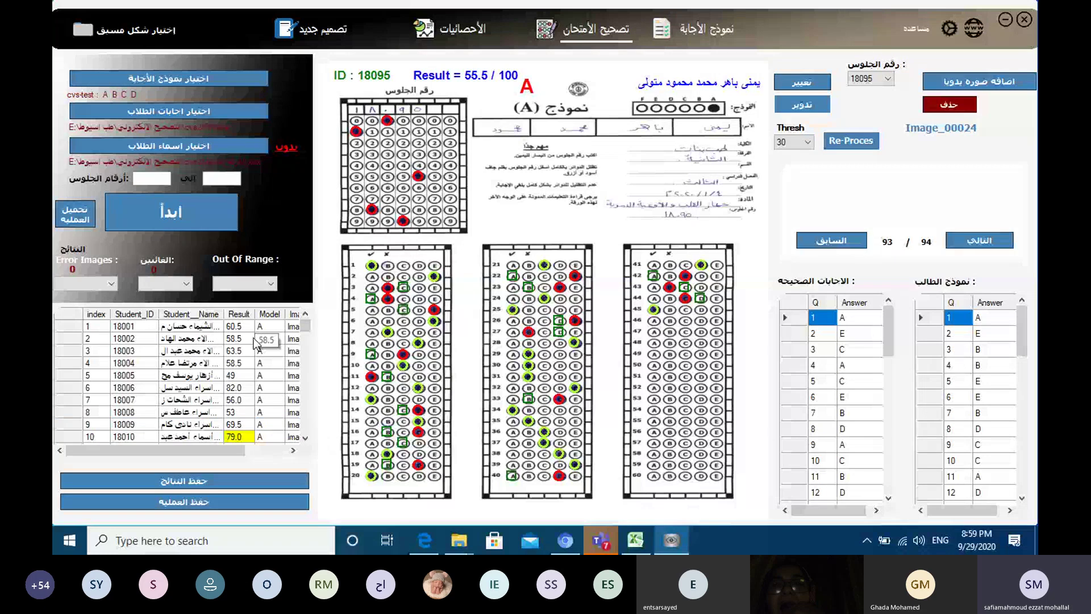
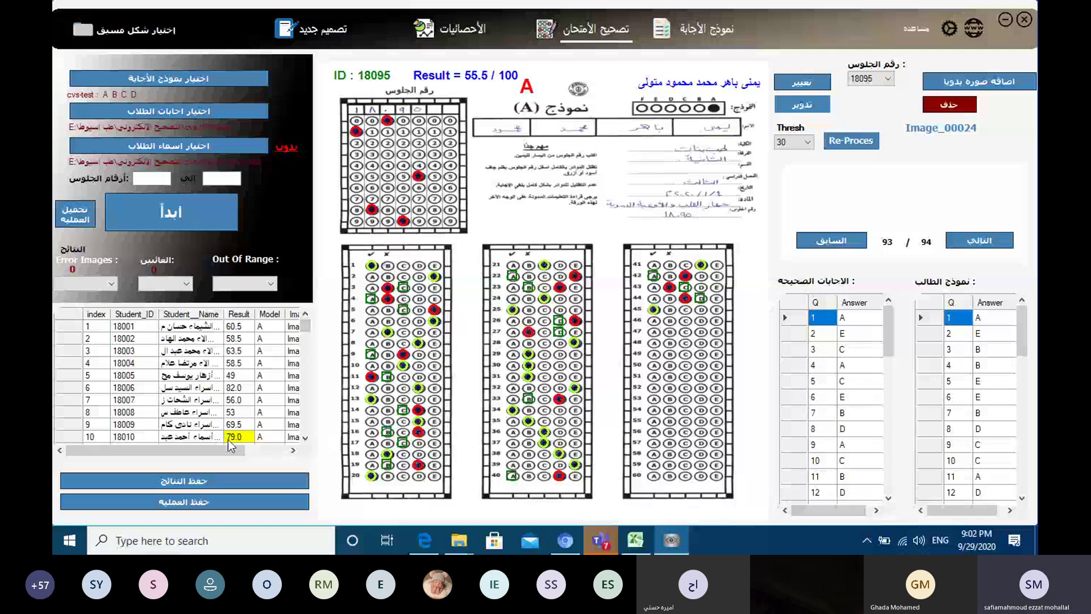
{"action": "left_click_drag", "start_coordinate": [229, 449], "coordinate": [252, 448]}
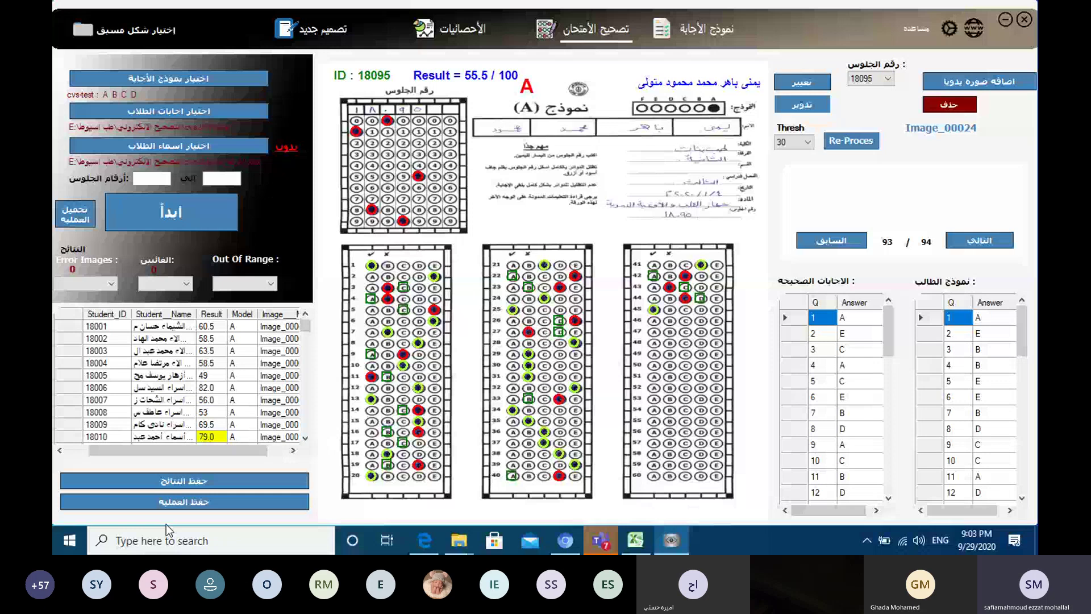
- Save the grading process at row 41 in the cvs2 folder as "not end 41"
{"action": "left_click", "coordinate": [166, 505]}
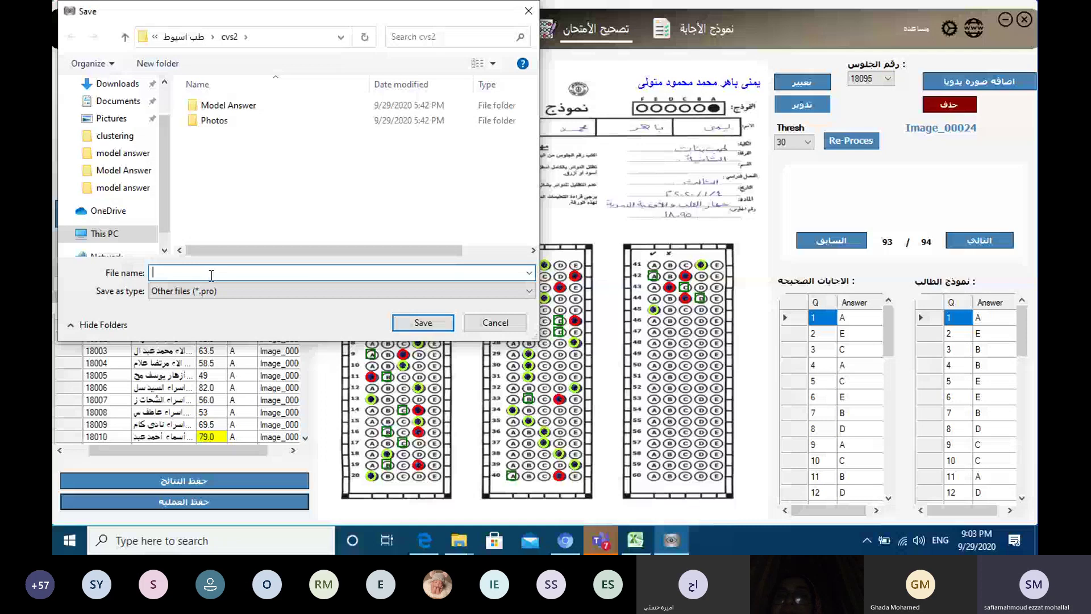
{"action": "type", "text": "not end"}
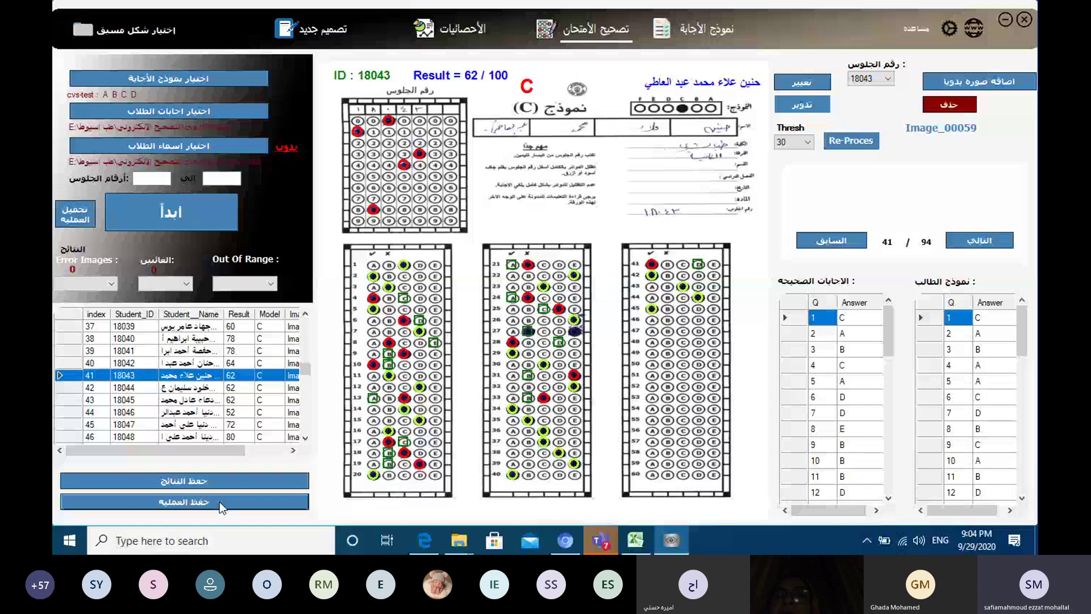
{"action": "left_click", "coordinate": [219, 502]}
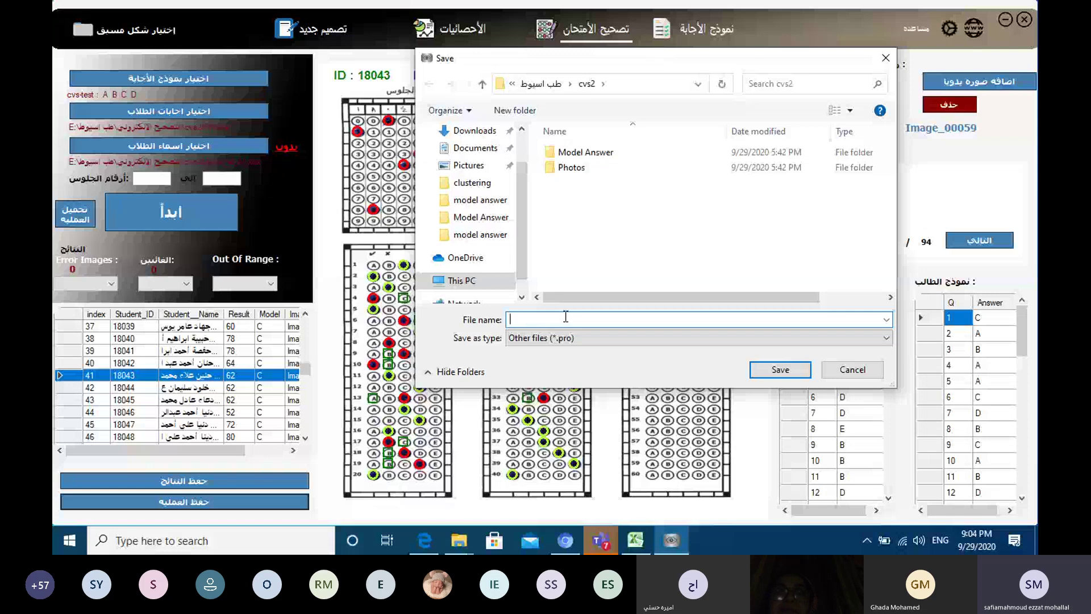
{"action": "type", "text": "not en"}
{"action": "type", "text": "d 41"}
- Restart the OMR program from the desktop and minimise its window
{"action": "left_click", "coordinate": [885, 58]}
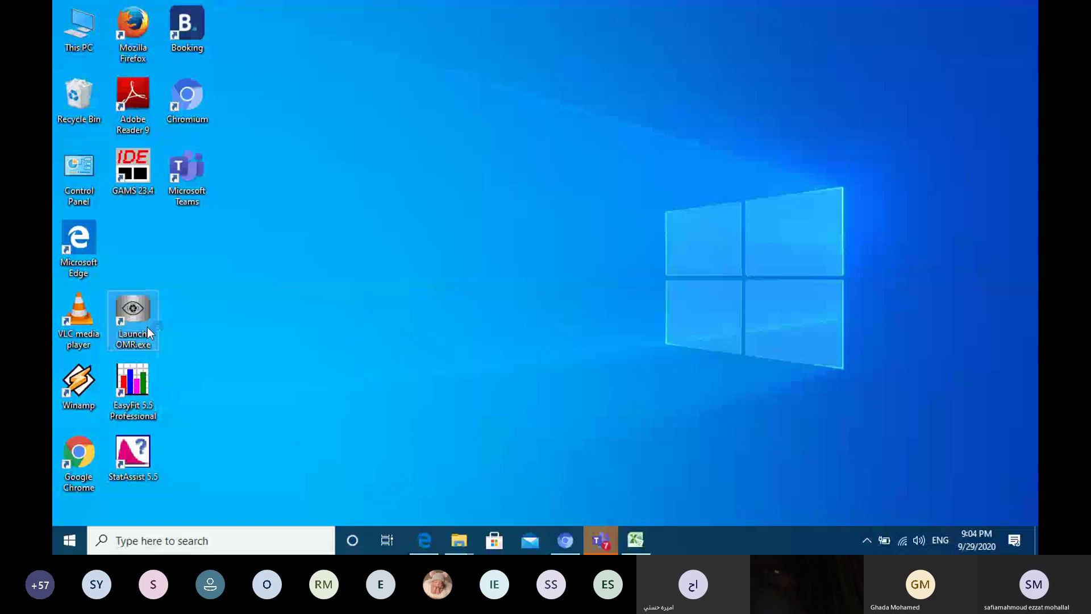
{"action": "left_click", "coordinate": [387, 421]}
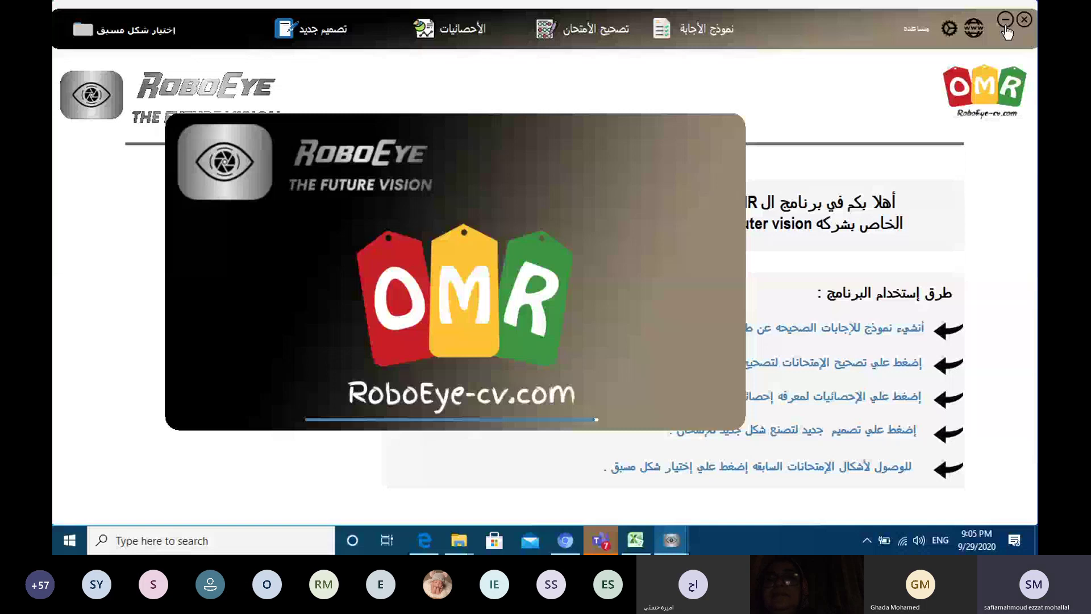
{"action": "left_click", "coordinate": [1004, 28]}
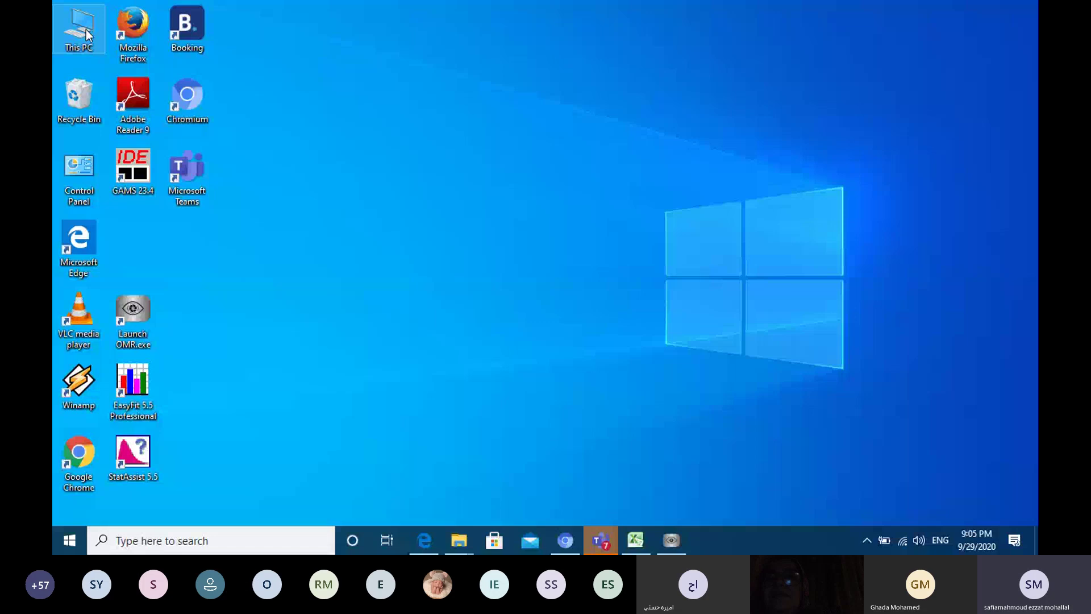
- Browse to the cvs2 folder under التصحيح الالكتروني\طب اسيوط on drive E to check the saved process file, and minimise the folder window
{"action": "double_click", "coordinate": [85, 34]}
{"action": "double_click", "coordinate": [769, 292]}
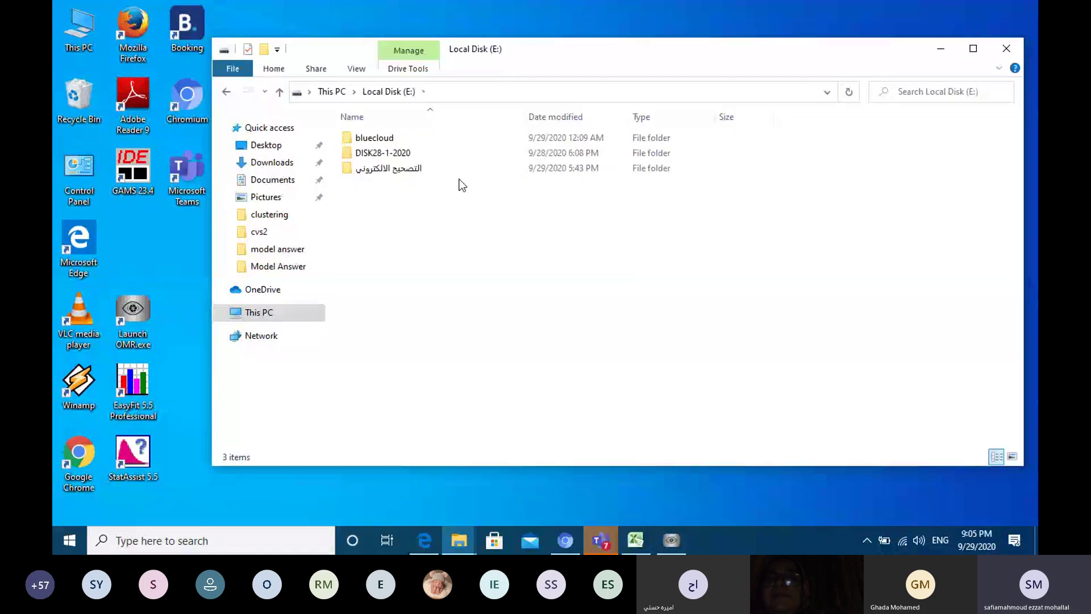
{"action": "double_click", "coordinate": [404, 172]}
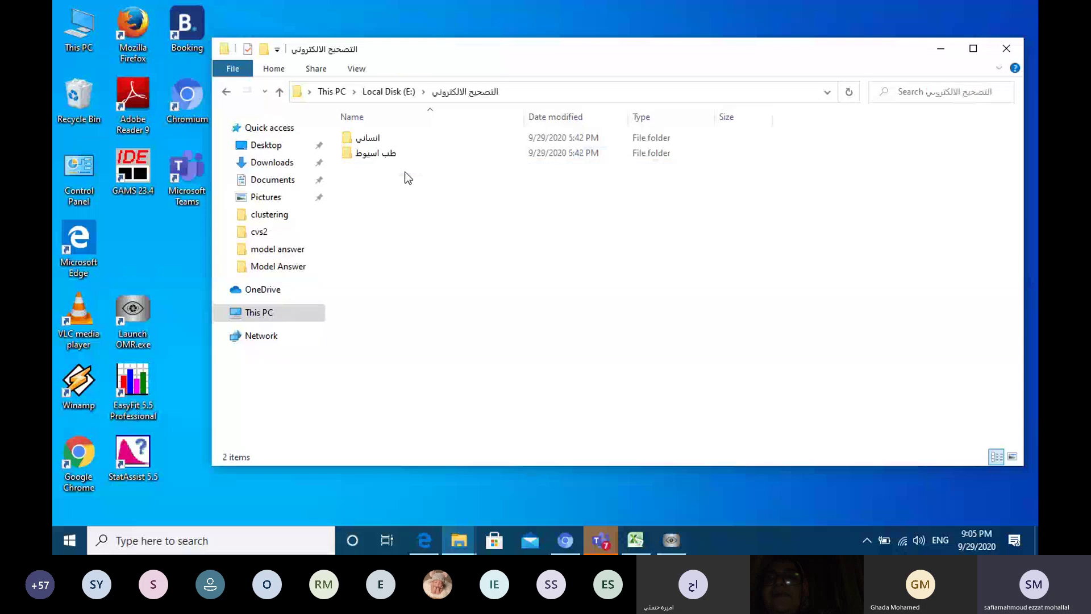
{"action": "double_click", "coordinate": [379, 150]}
{"action": "left_click", "coordinate": [380, 138]}
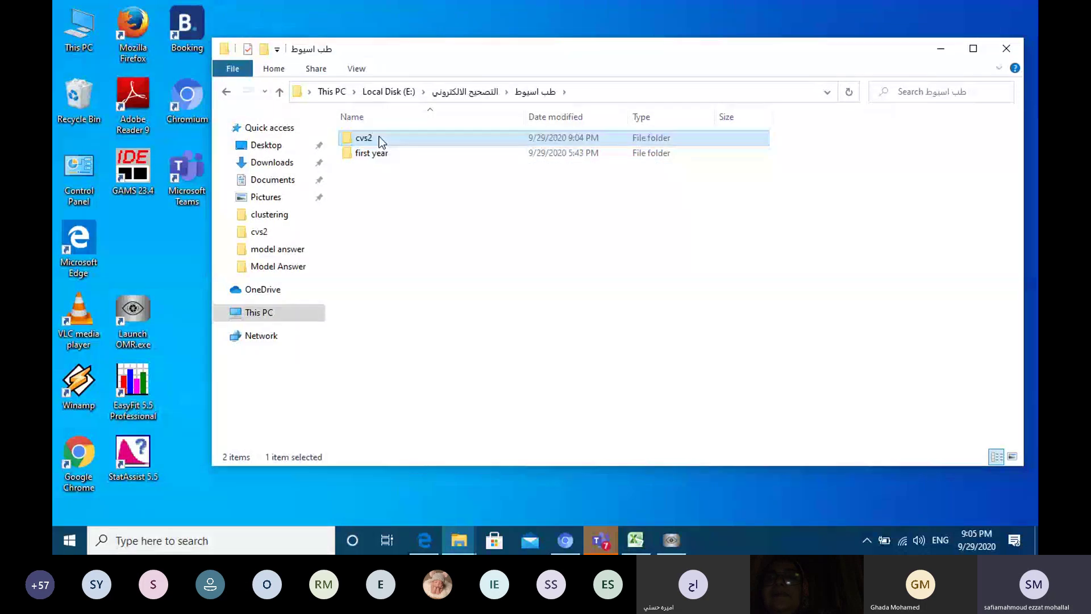
{"action": "double_click", "coordinate": [380, 138]}
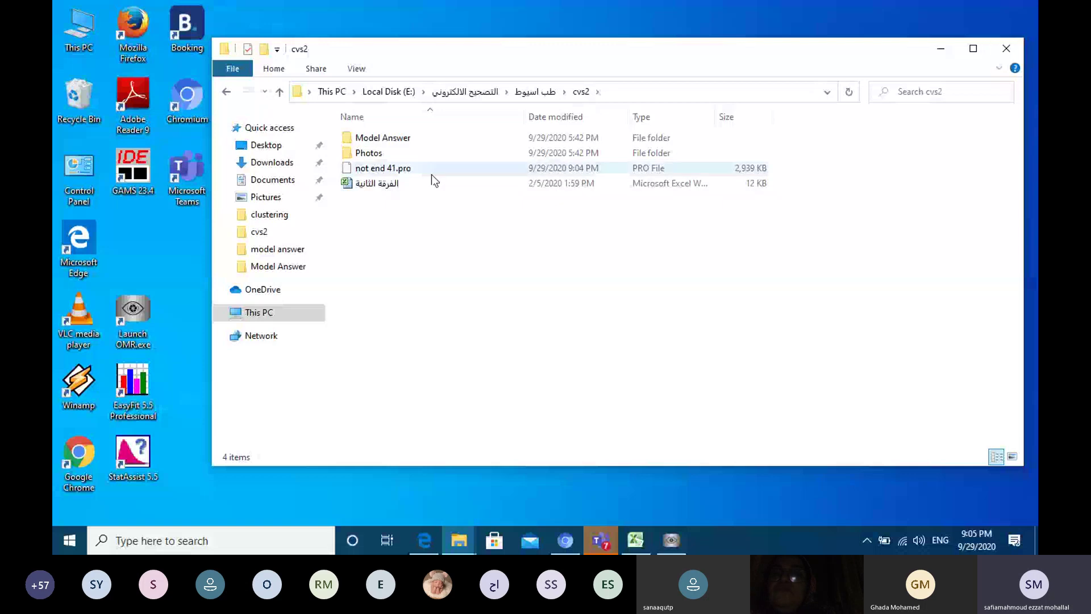
{"action": "left_click", "coordinate": [459, 539]}
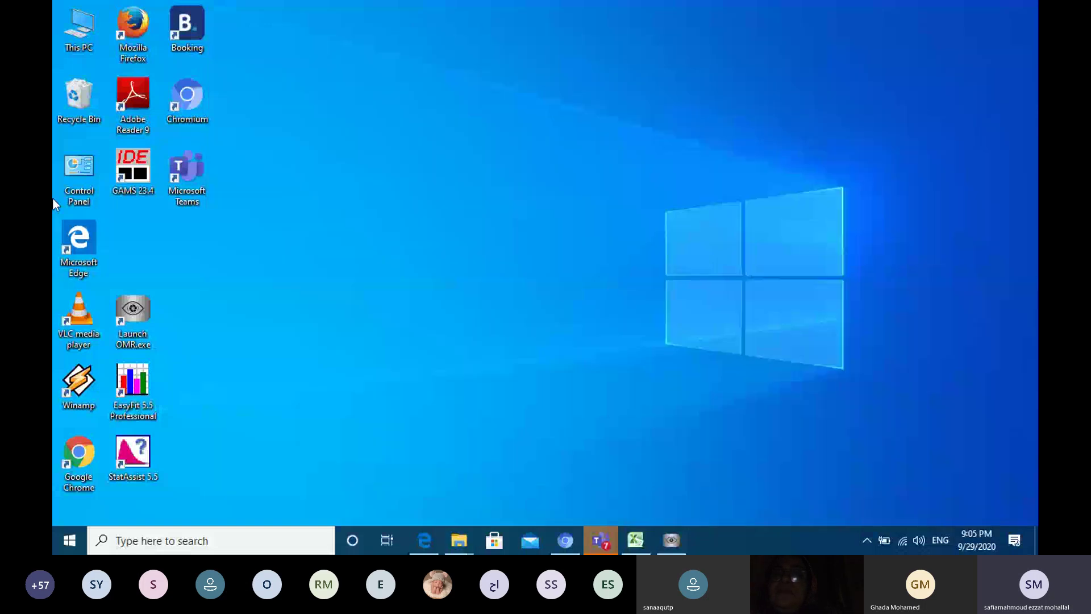
- Return to the OMR program and load the saved process "not end 41.pro" in exam grading, keeping the proposed cvs2\Photos image path
{"action": "left_click", "coordinate": [682, 543]}
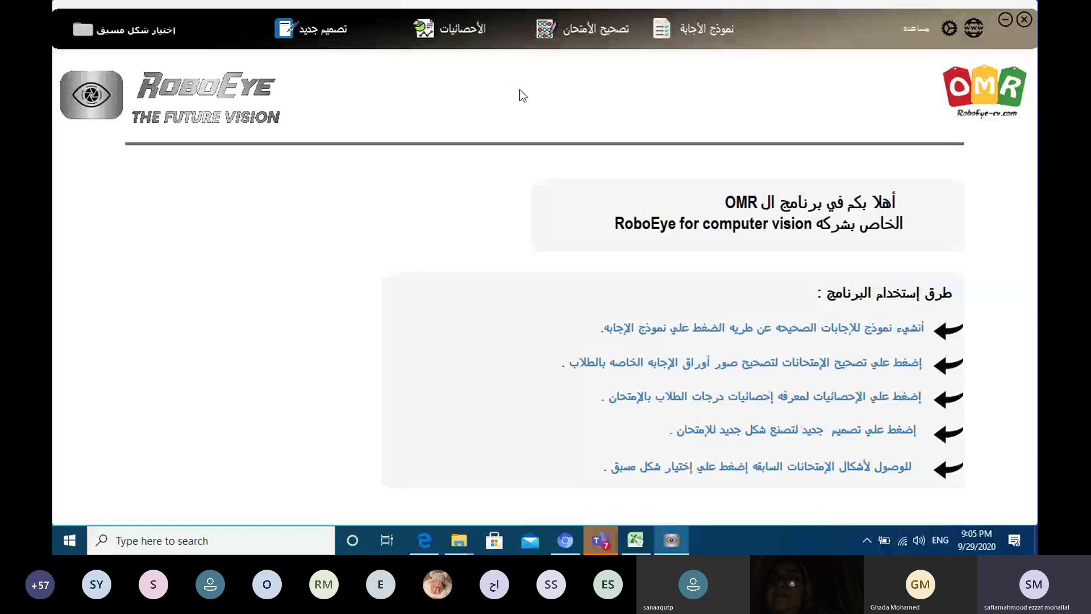
{"action": "left_click", "coordinate": [568, 40]}
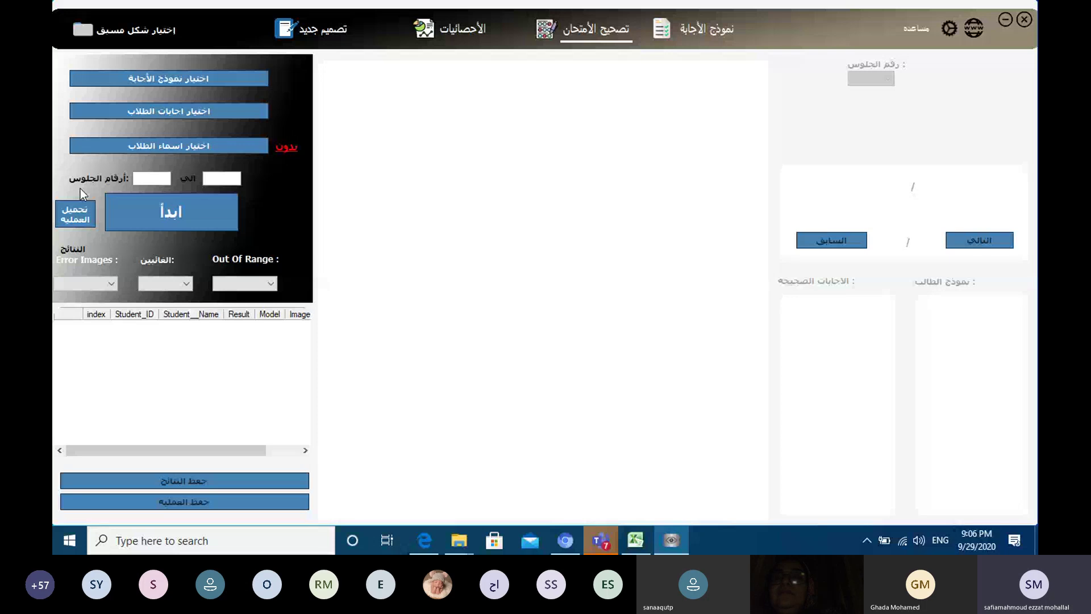
{"action": "left_click", "coordinate": [75, 212]}
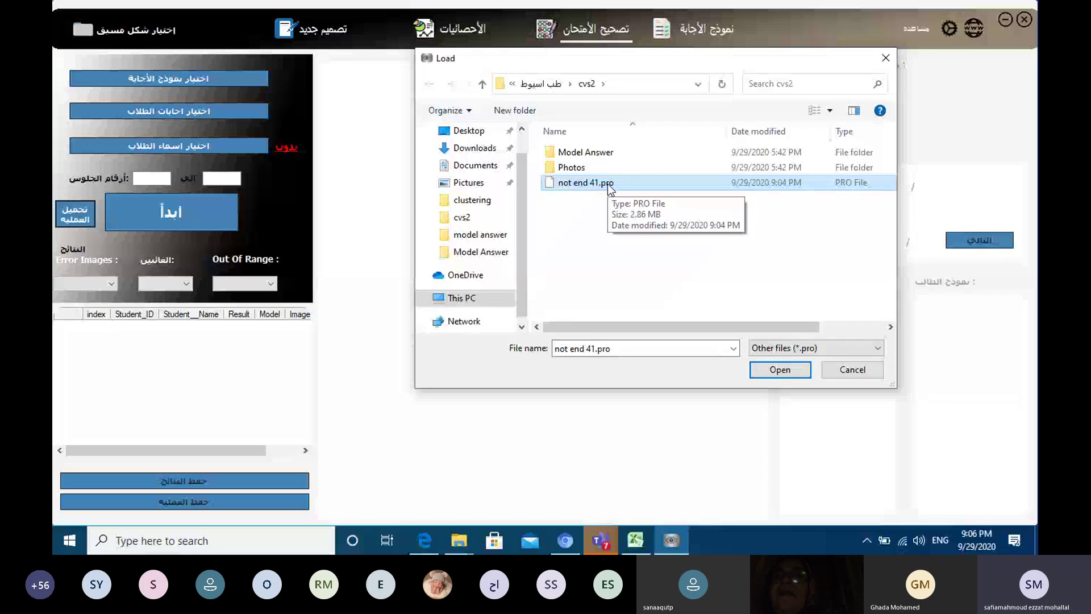
{"action": "left_click", "coordinate": [772, 372]}
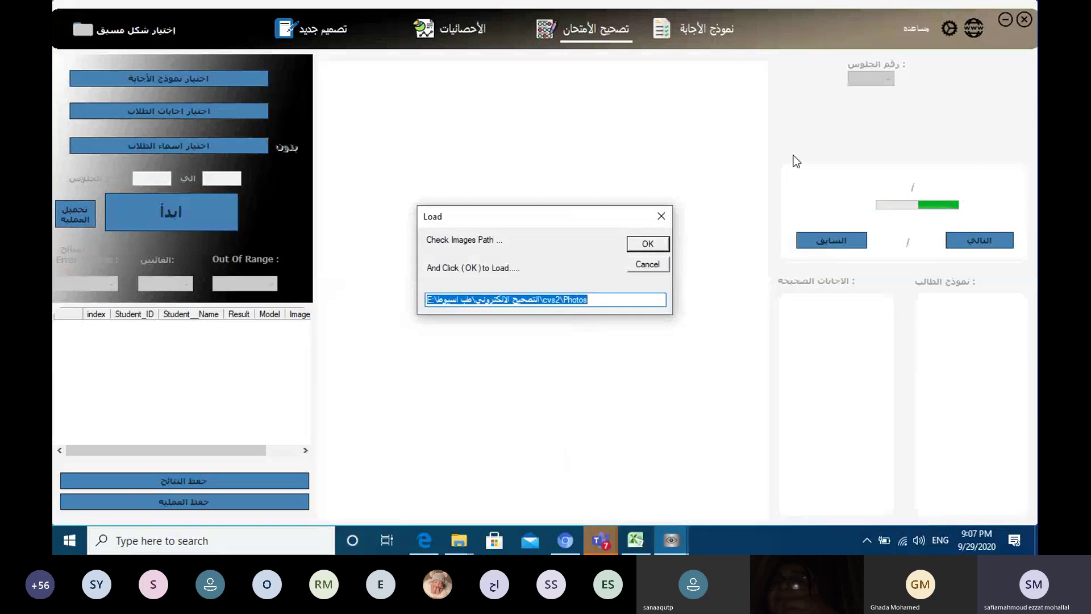
{"action": "key", "text": "Return"}
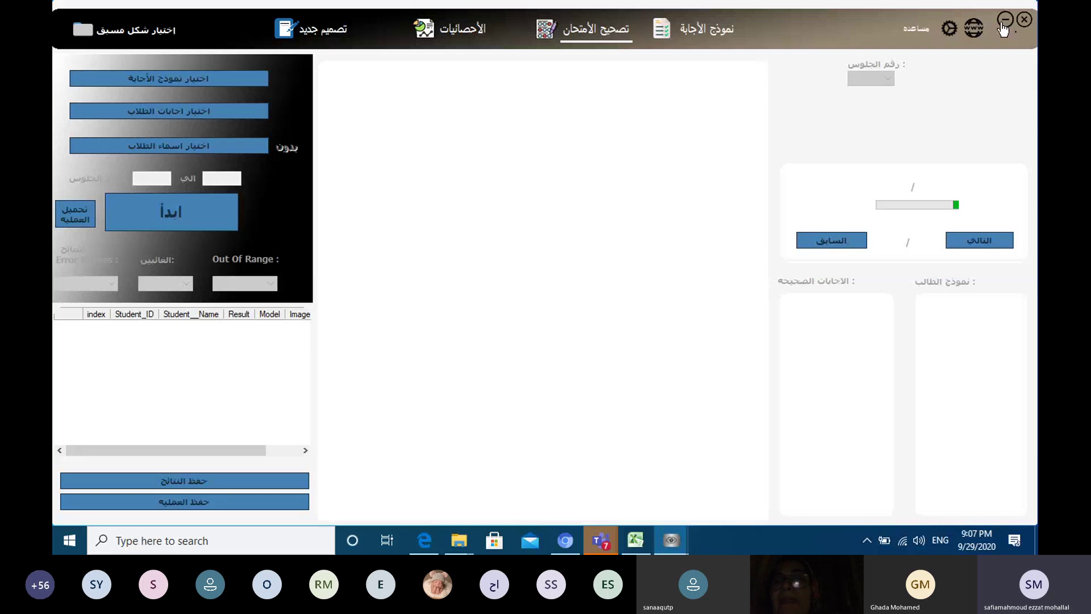
- Minimise the OMR program and locate the Photos folder in cvs2 under التصحيح الالكتروني\طب اسيوط on drive E
{"action": "left_click", "coordinate": [1003, 29]}
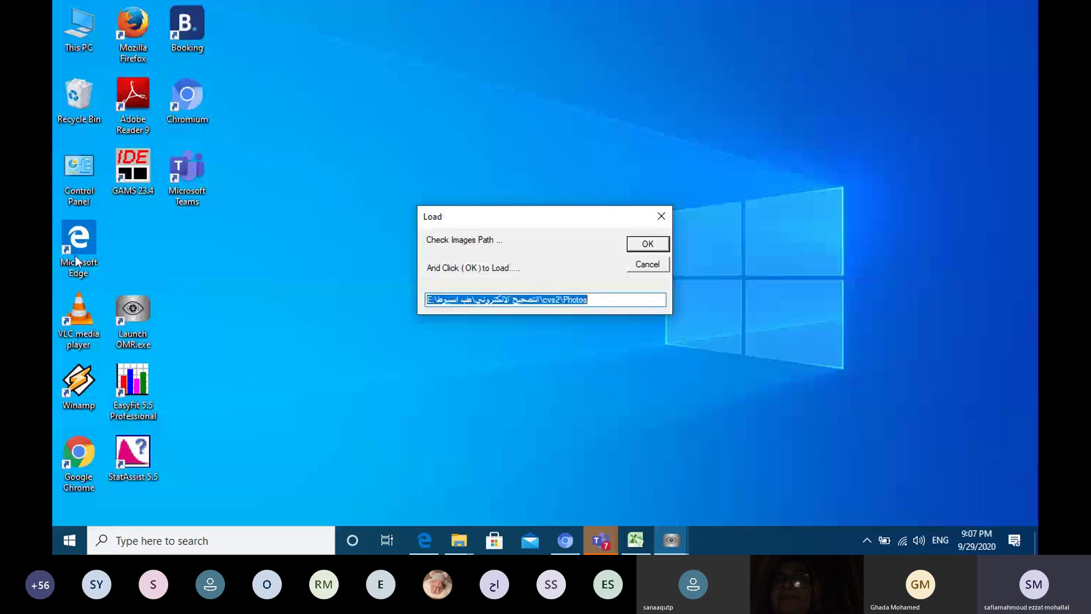
{"action": "double_click", "coordinate": [80, 23]}
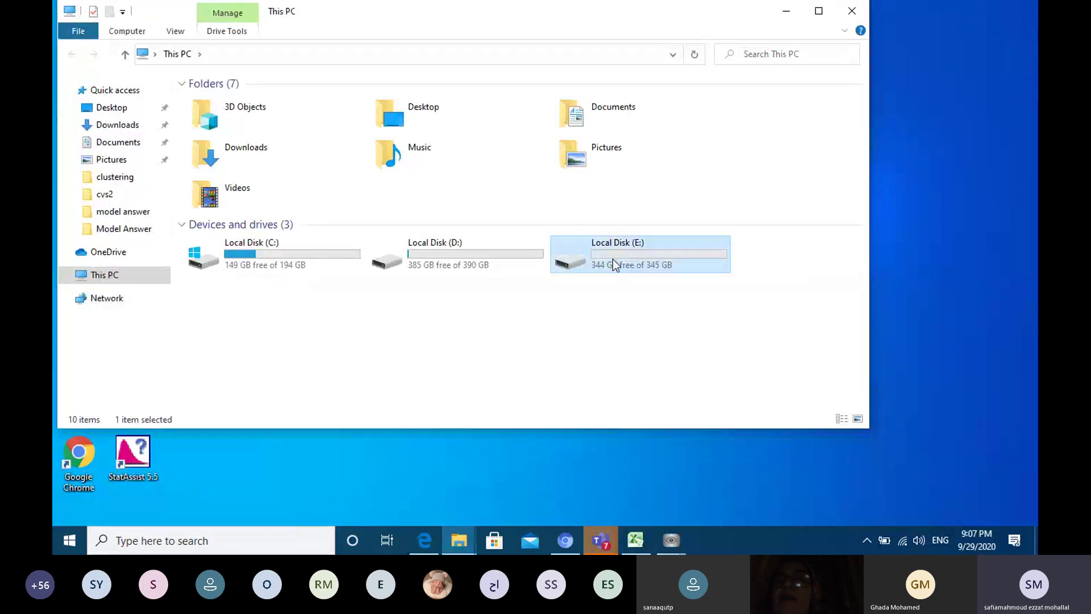
{"action": "double_click", "coordinate": [612, 266]}
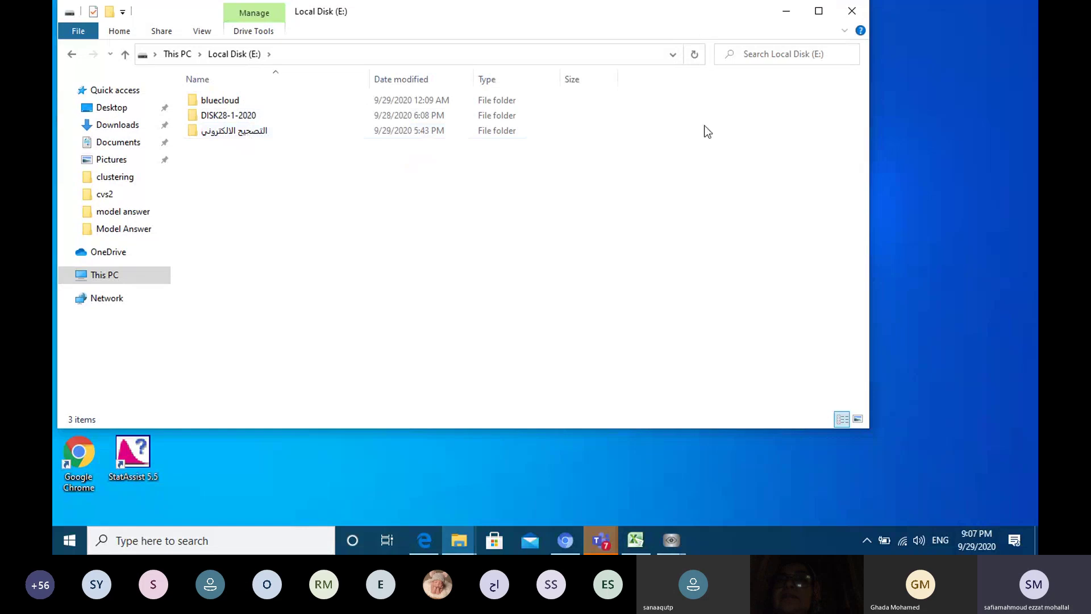
{"action": "left_click", "coordinate": [264, 132]}
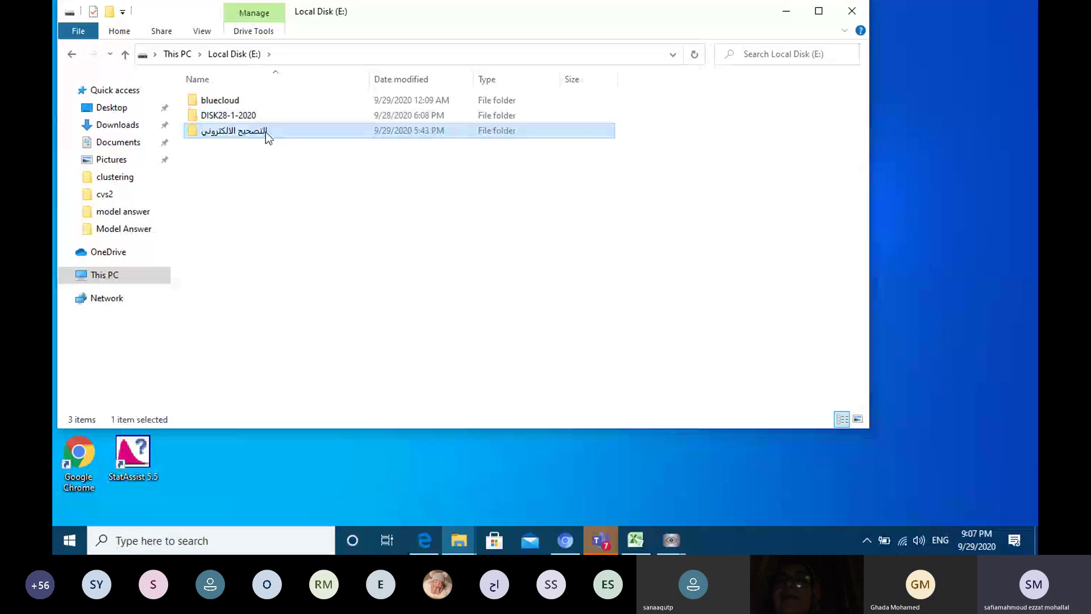
{"action": "double_click", "coordinate": [265, 132]}
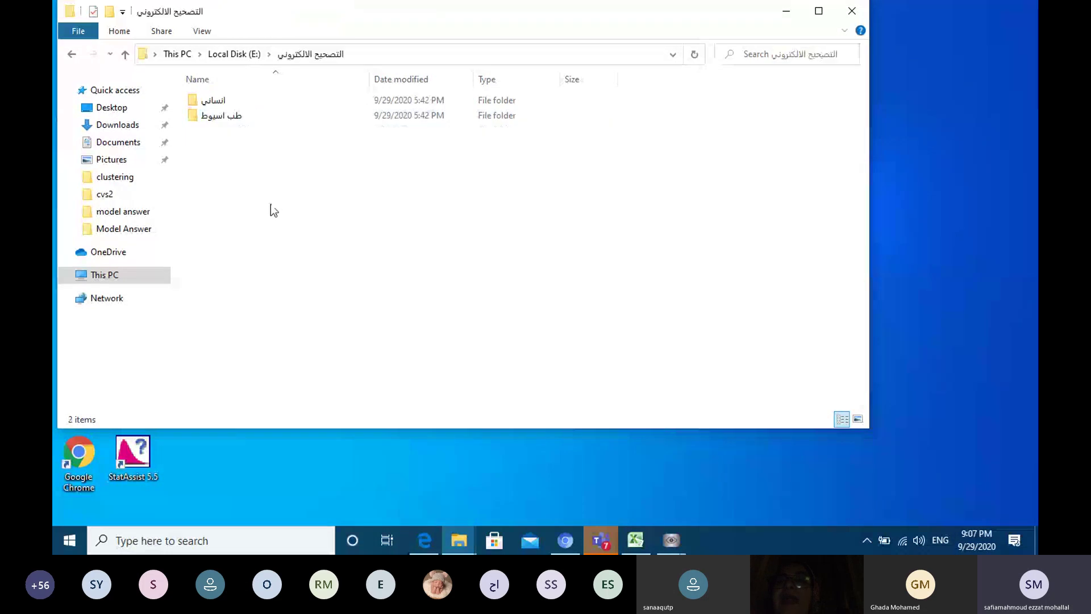
{"action": "double_click", "coordinate": [219, 119]}
{"action": "double_click", "coordinate": [236, 106]}
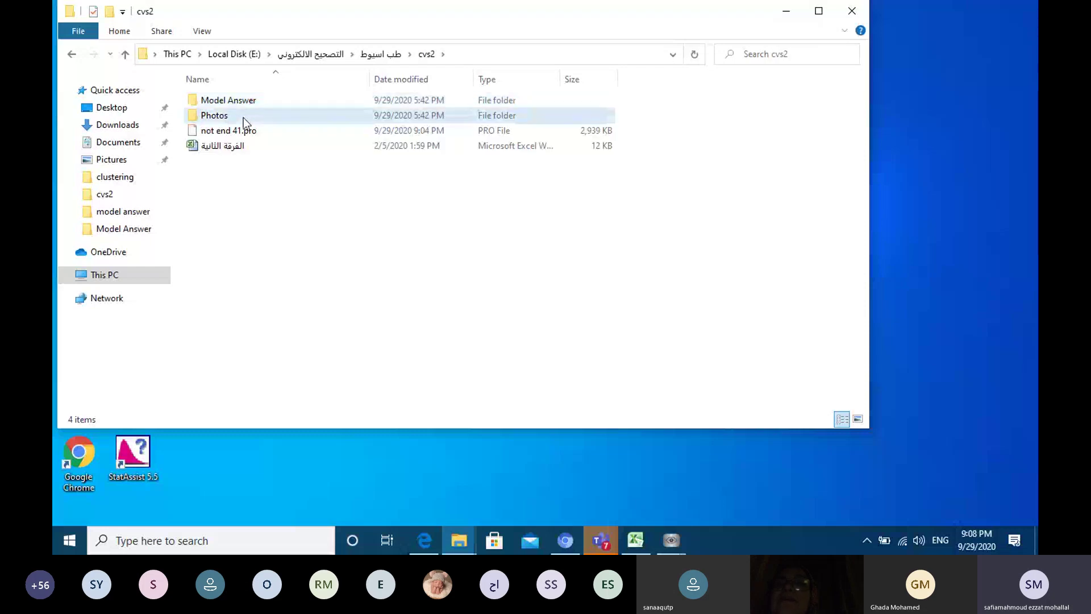
{"action": "left_click", "coordinate": [243, 118]}
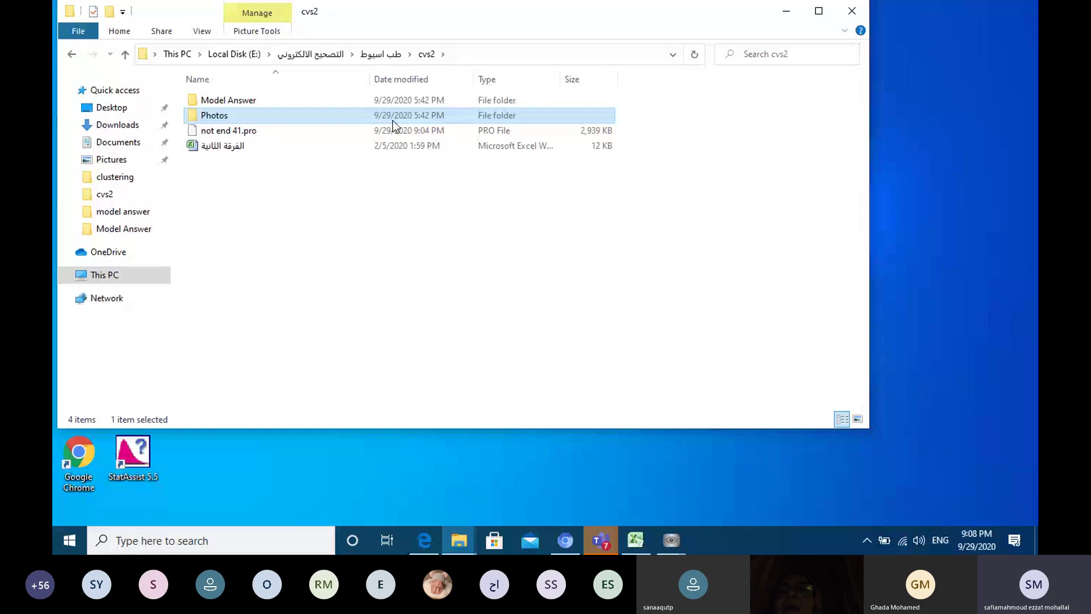
- Copy the full path of the cvs2 folder on drive E
{"action": "left_click", "coordinate": [479, 53]}
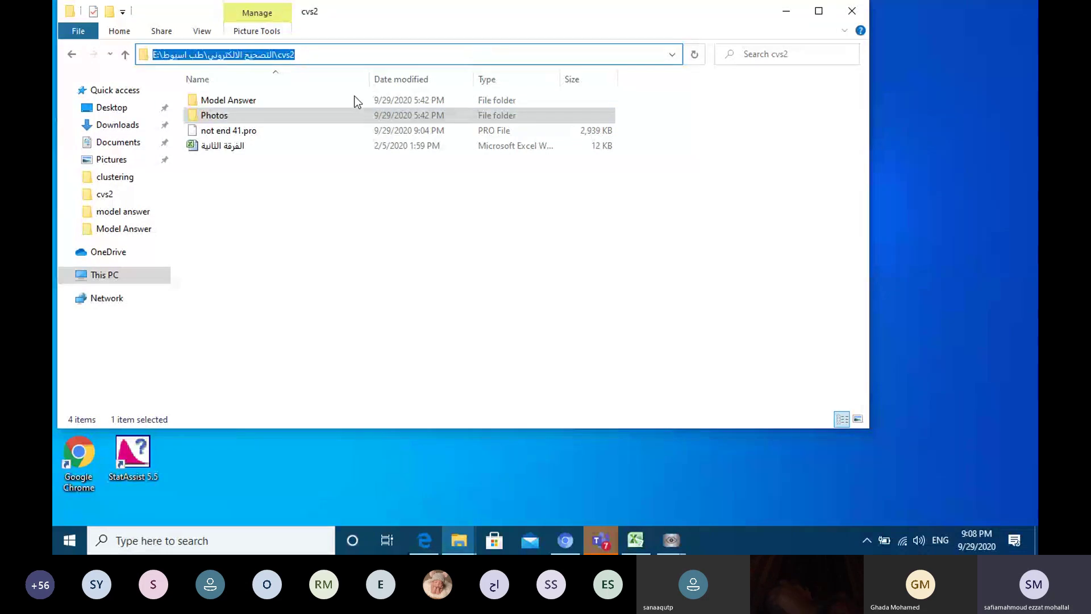
{"action": "left_click", "coordinate": [330, 117]}
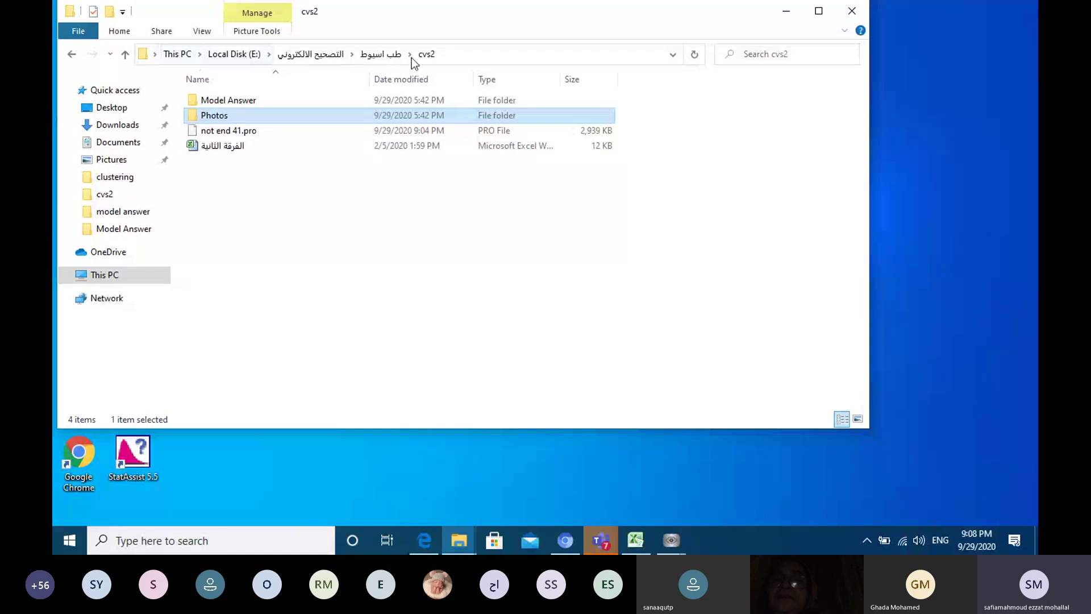
{"action": "right_click", "coordinate": [488, 61]}
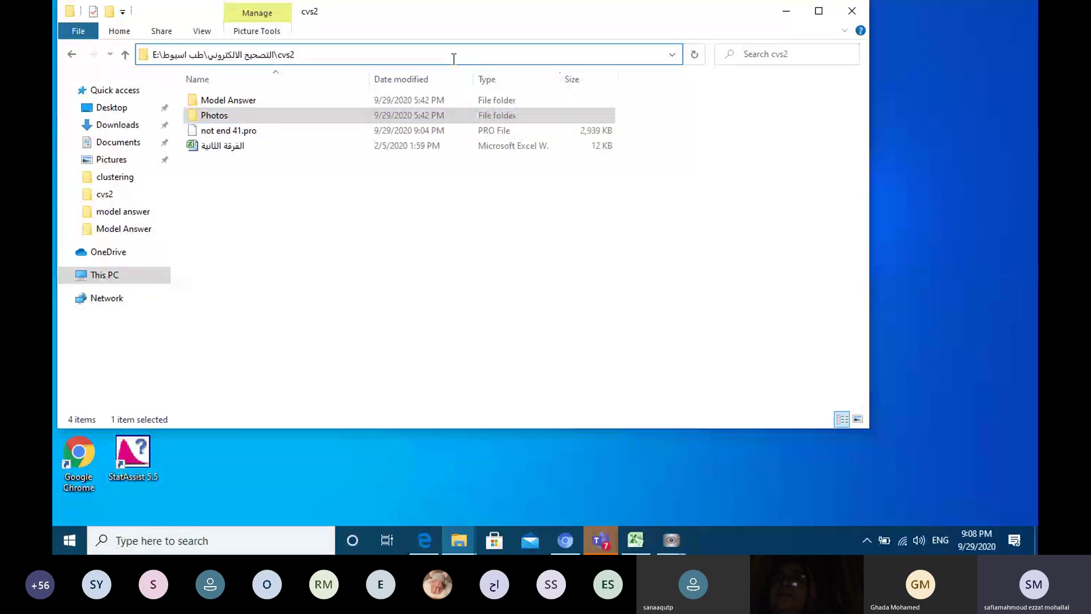
{"action": "key", "text": "ctrl+a"}
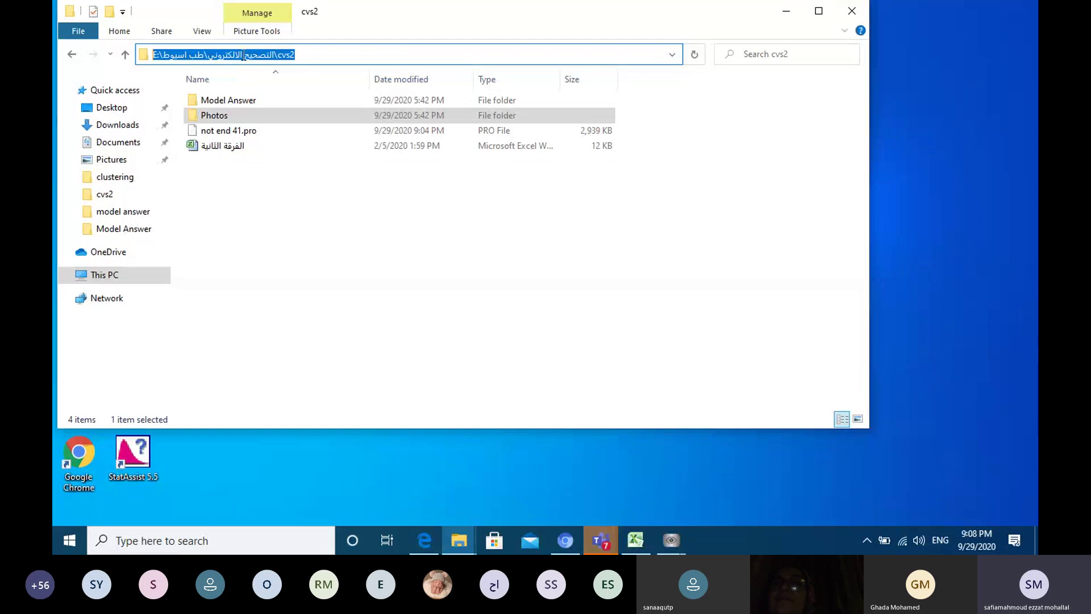
{"action": "right_click", "coordinate": [245, 53]}
{"action": "left_click", "coordinate": [267, 100]}
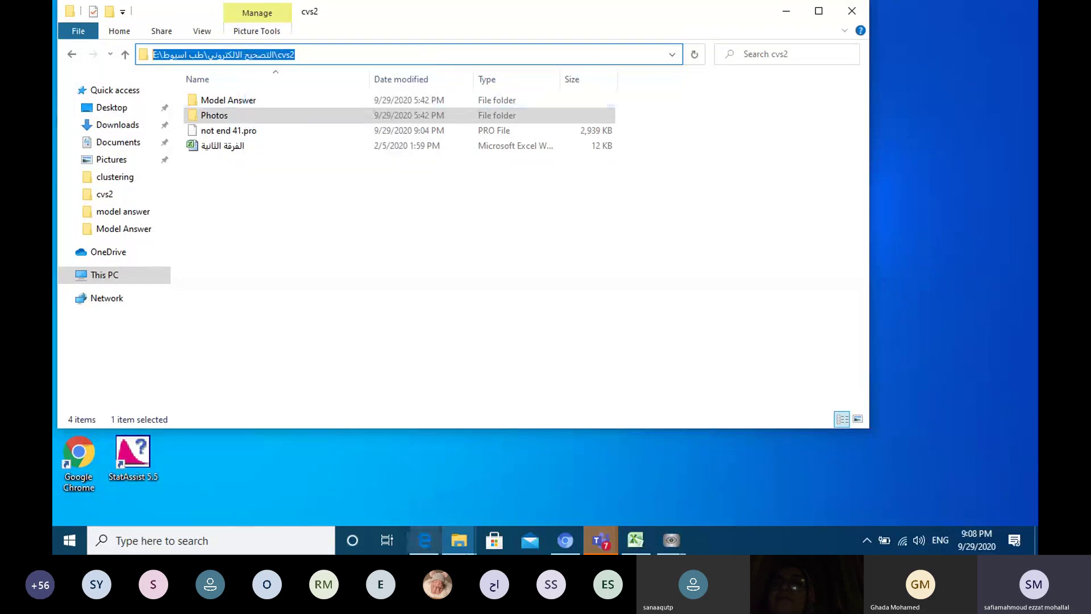
- Return to the OMR program and try to load the saved process with the cvs2\Photos image path
{"action": "left_click", "coordinate": [672, 538]}
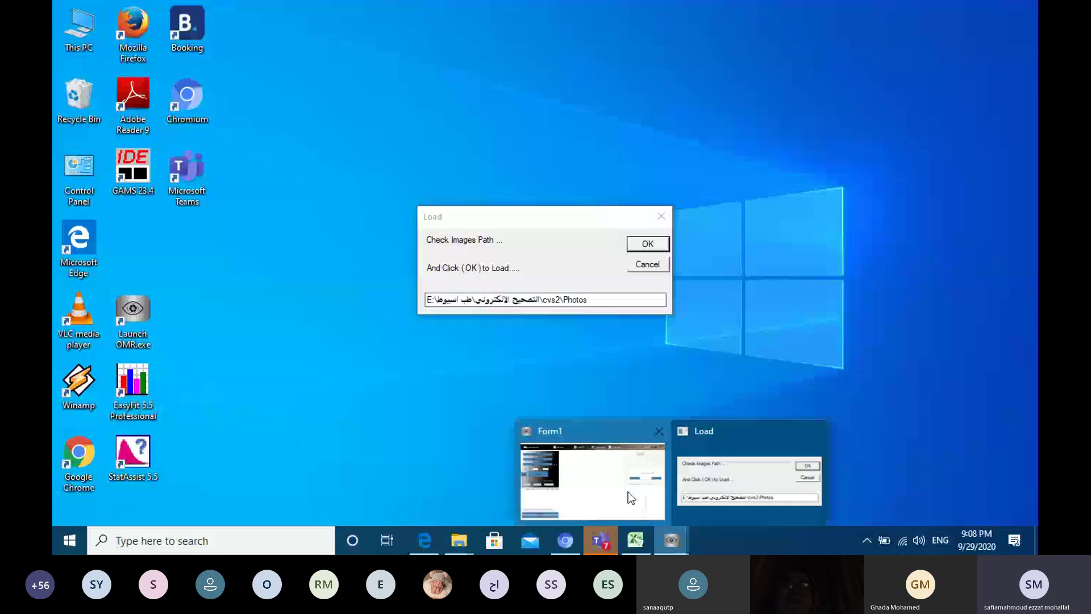
{"action": "left_click", "coordinate": [628, 492]}
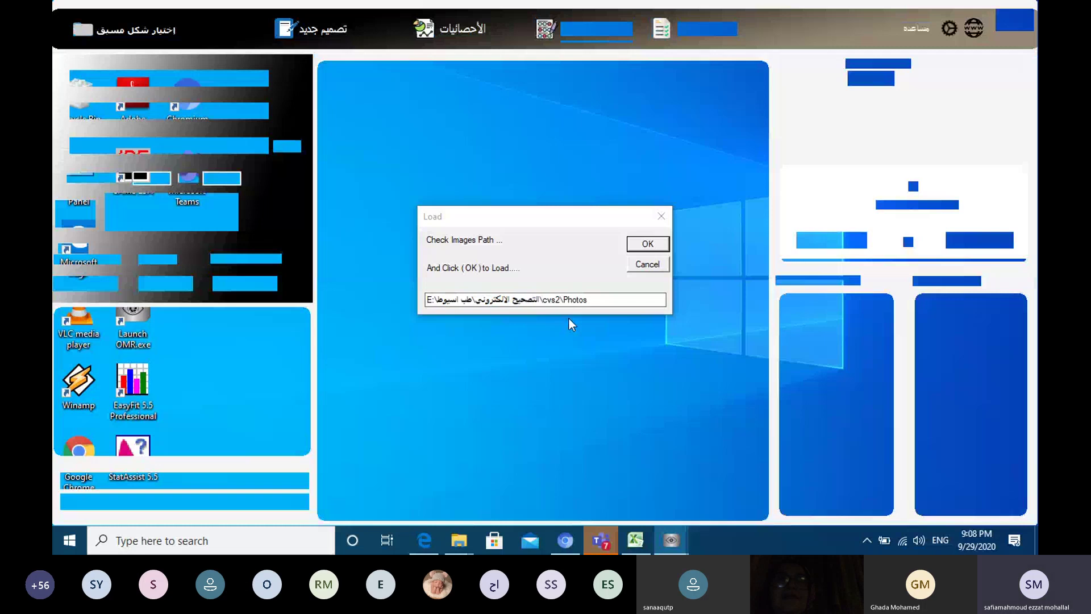
{"action": "left_click", "coordinate": [648, 244]}
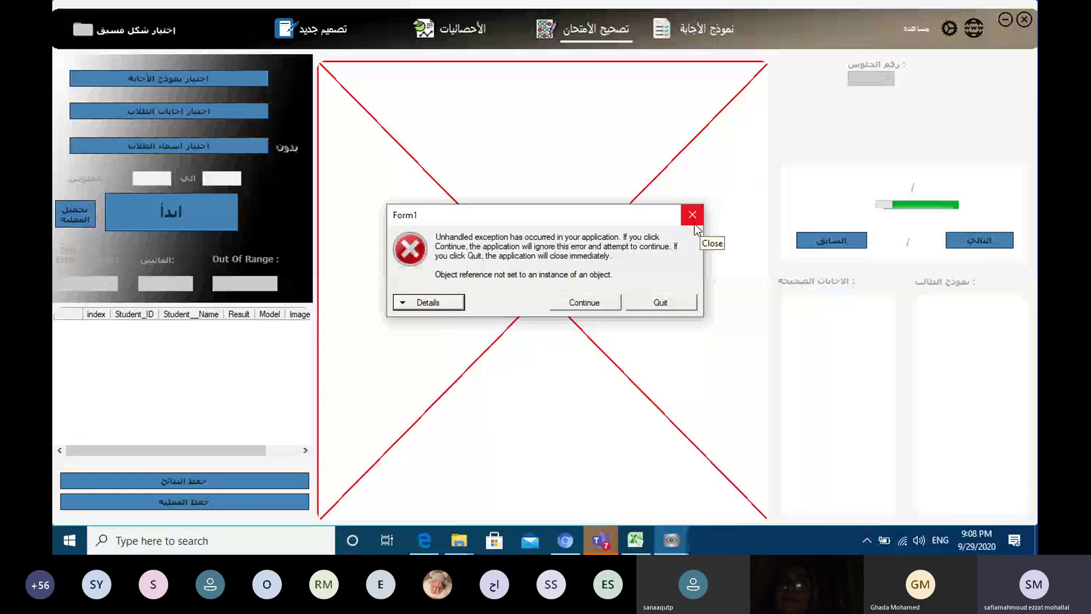
- Dismiss the error dialog and load the saved process with the image path set to E:\التصحيح الالكتروني\طب اسيوط\cvs2
{"action": "left_click", "coordinate": [692, 215]}
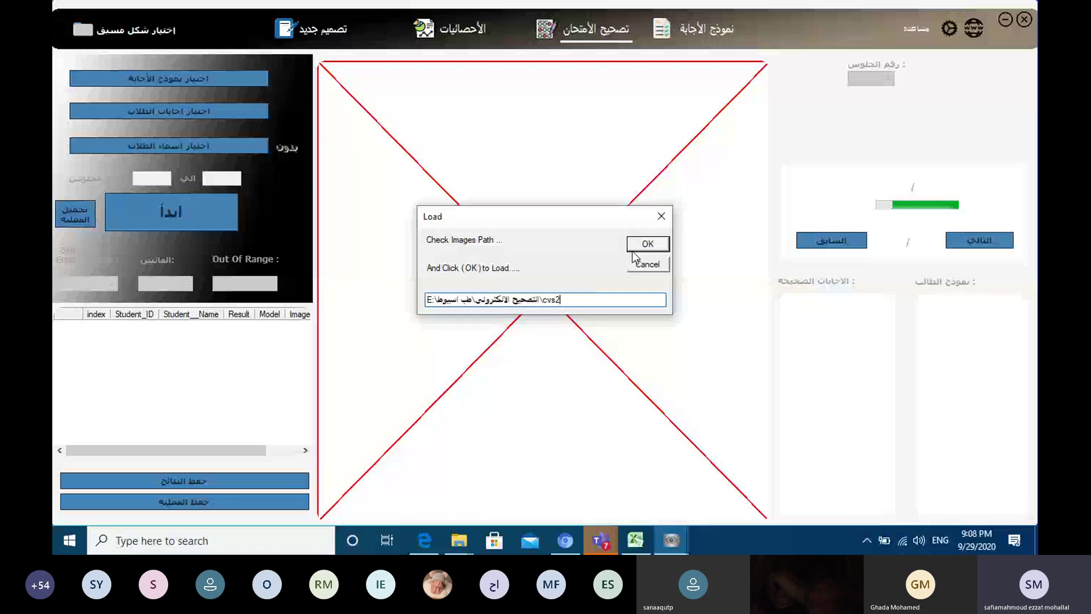
{"action": "left_click", "coordinate": [631, 248]}
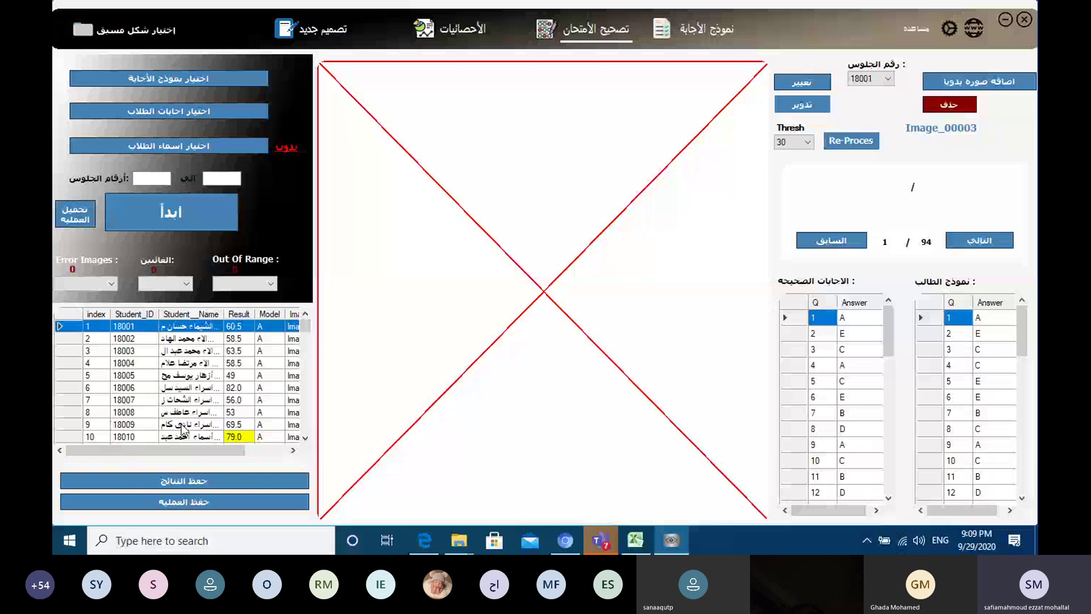
- Examine several student records in the loaded results list, including rows 3, 5, 25 and 26, for their answer sheet images
{"action": "left_click", "coordinate": [164, 399]}
{"action": "left_click", "coordinate": [171, 350]}
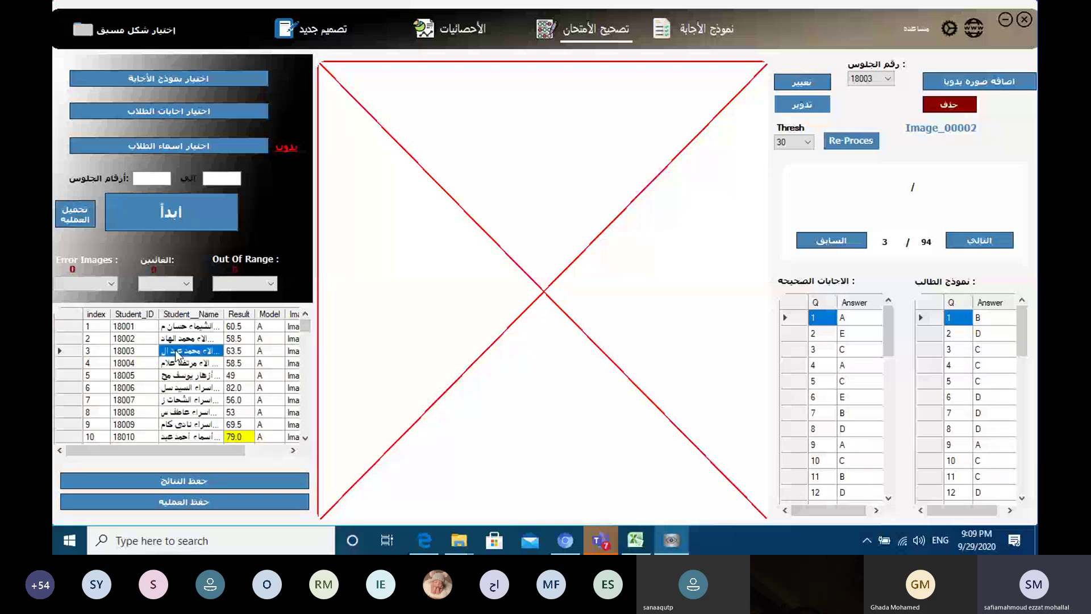
{"action": "left_click", "coordinate": [169, 375]}
{"action": "left_click", "coordinate": [172, 352]}
{"action": "left_click", "coordinate": [172, 372]}
{"action": "scroll", "coordinate": [171, 372], "scroll_direction": "down", "scroll_amount": 8}
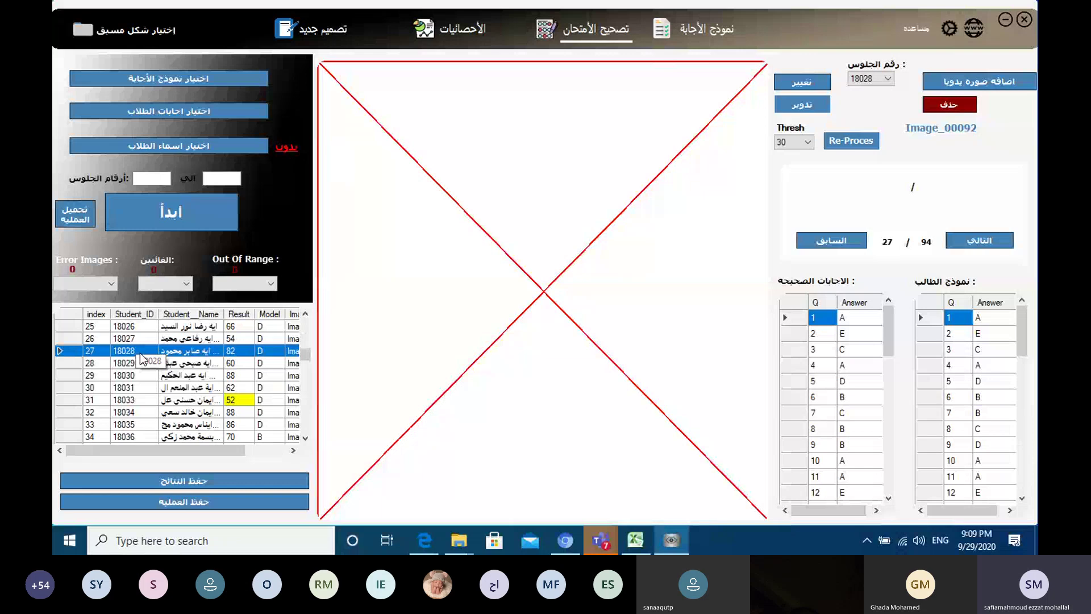
{"action": "left_click", "coordinate": [122, 338]}
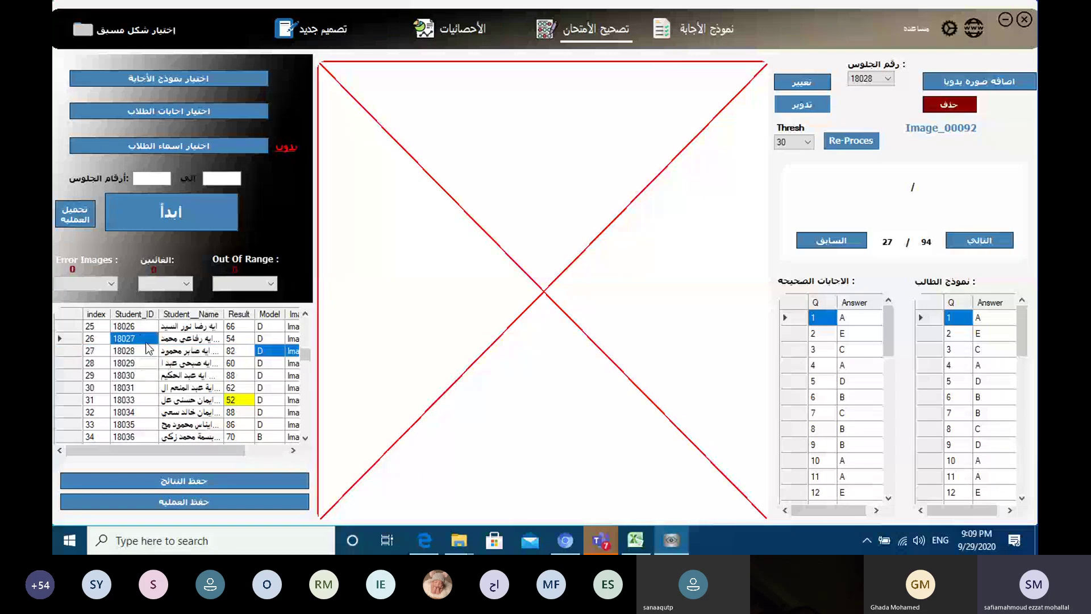
{"action": "left_click", "coordinate": [122, 327]}
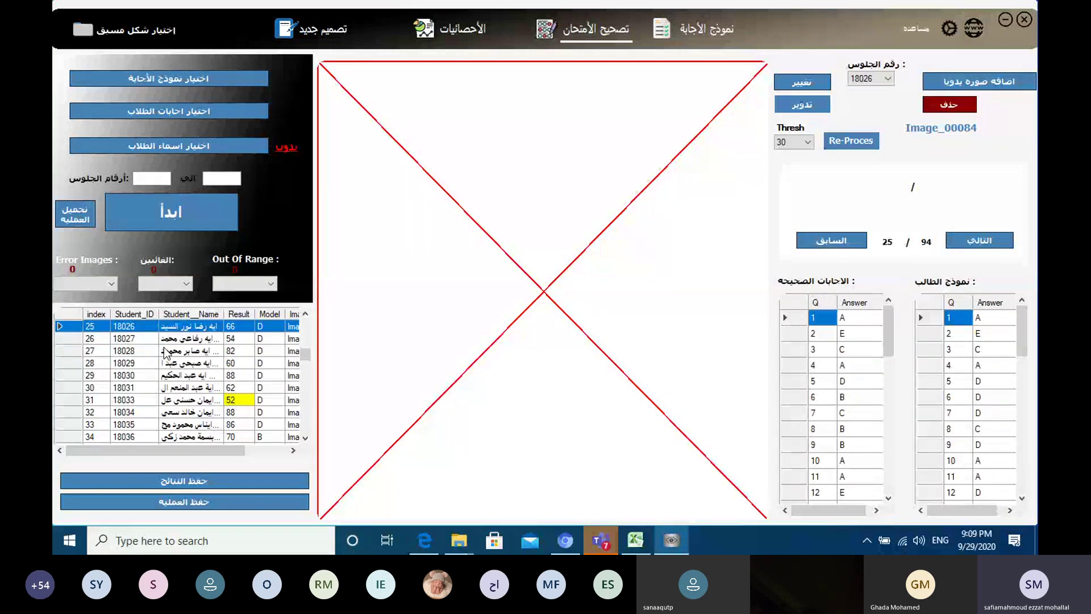
{"action": "scroll", "coordinate": [165, 352], "scroll_direction": "up", "scroll_amount": 8}
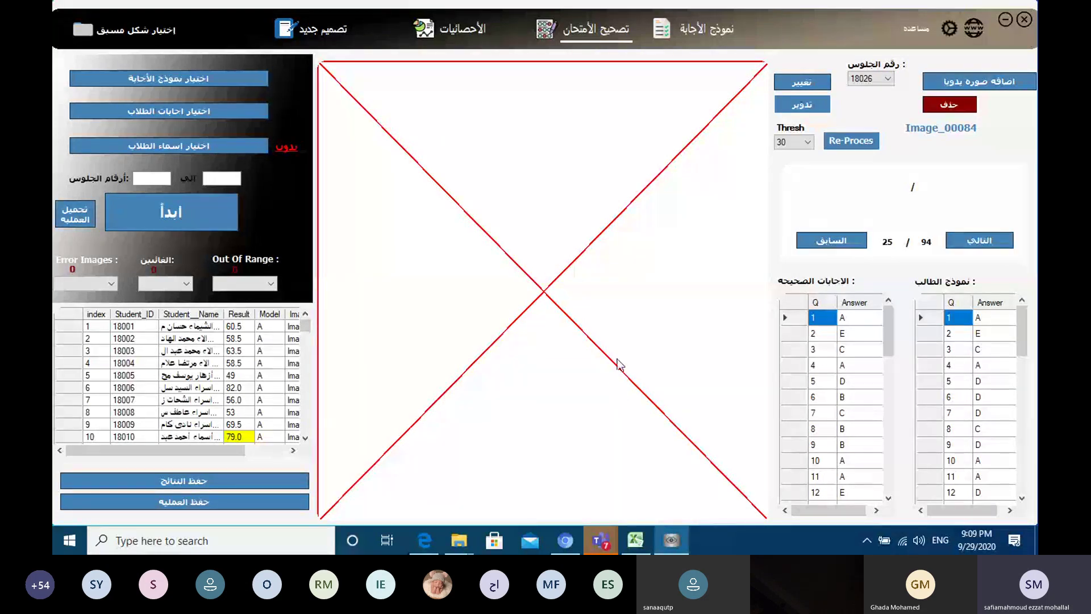
- Start reloading "not end 41.pro", check the path of the cvs2\Photos folder in its own window, and close that window
{"action": "left_click", "coordinate": [74, 212]}
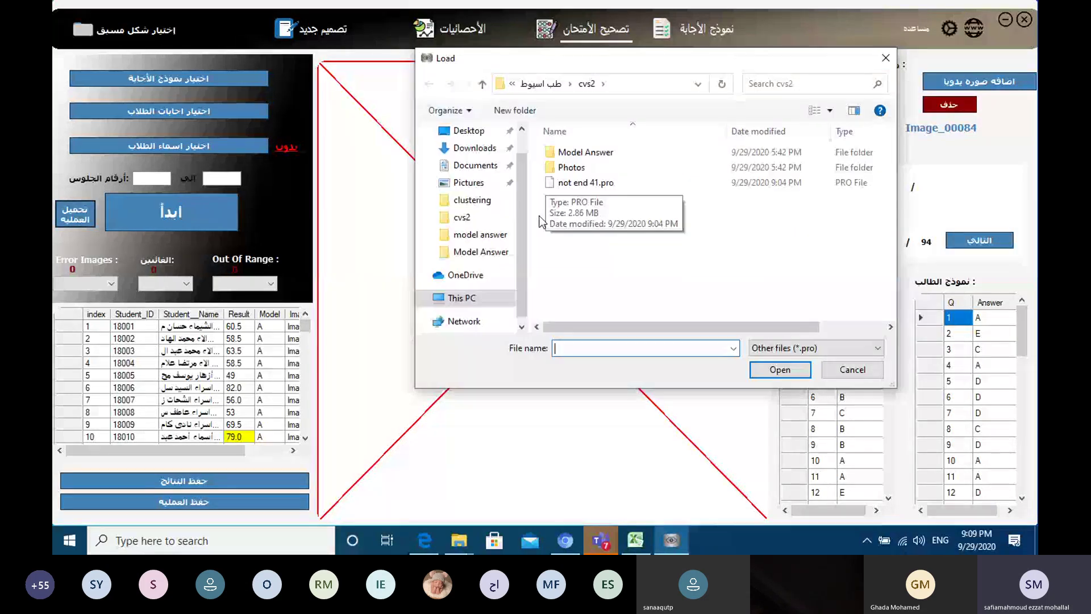
{"action": "double_click", "coordinate": [564, 186]}
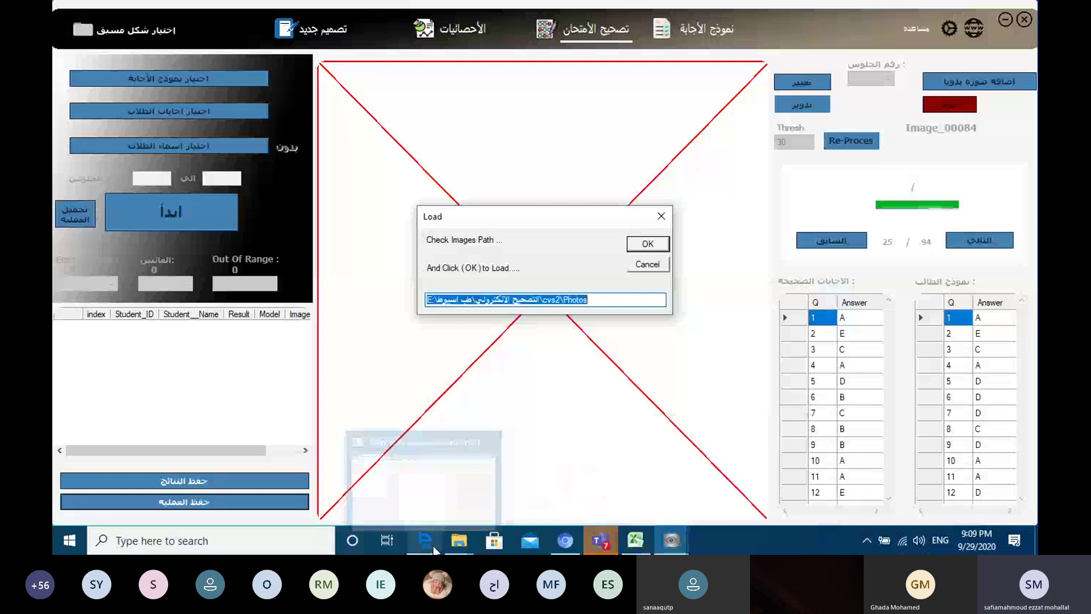
{"action": "mouse_move", "coordinate": [458, 548]}
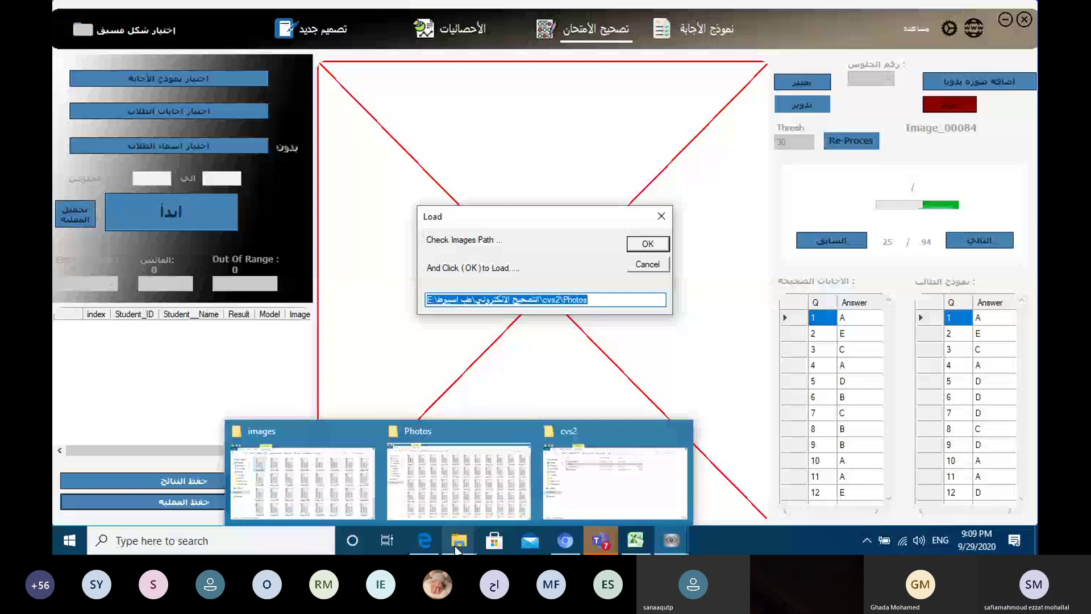
{"action": "left_click", "coordinate": [473, 476]}
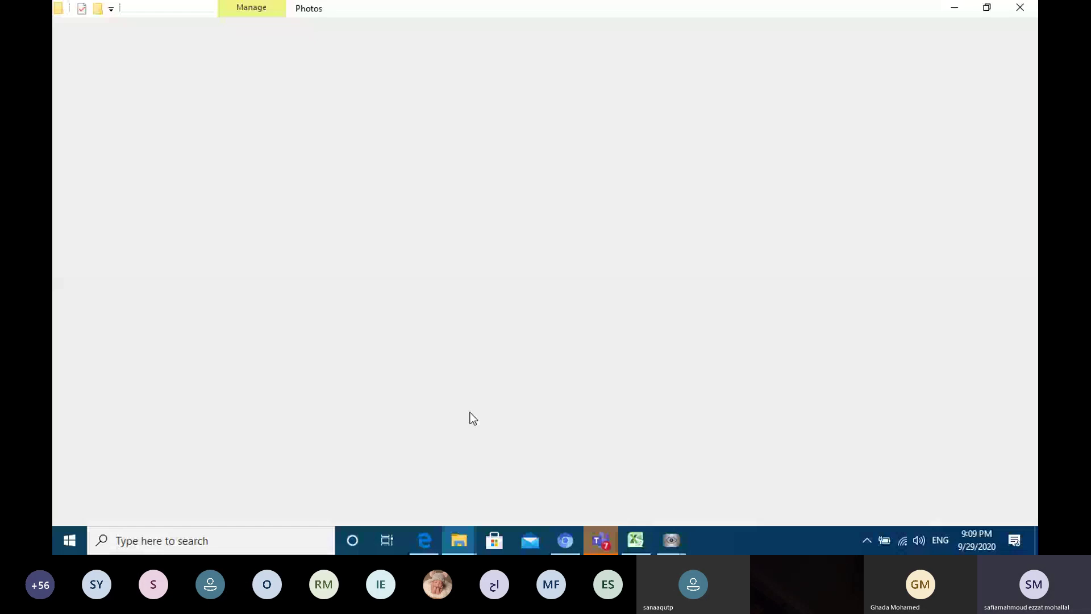
{"action": "left_click", "coordinate": [529, 48]}
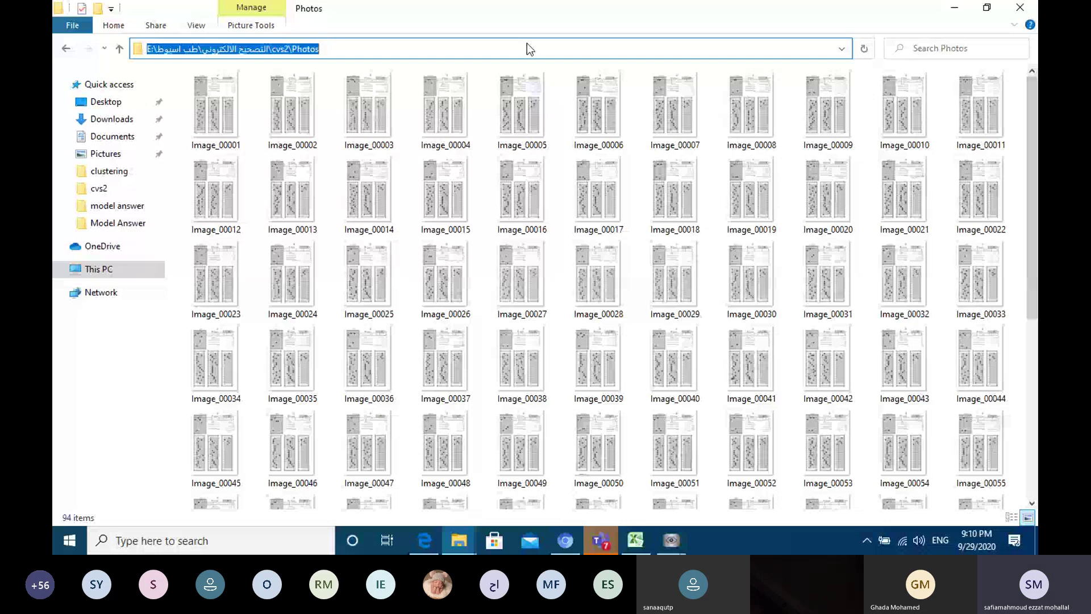
{"action": "left_click", "coordinate": [1021, 8]}
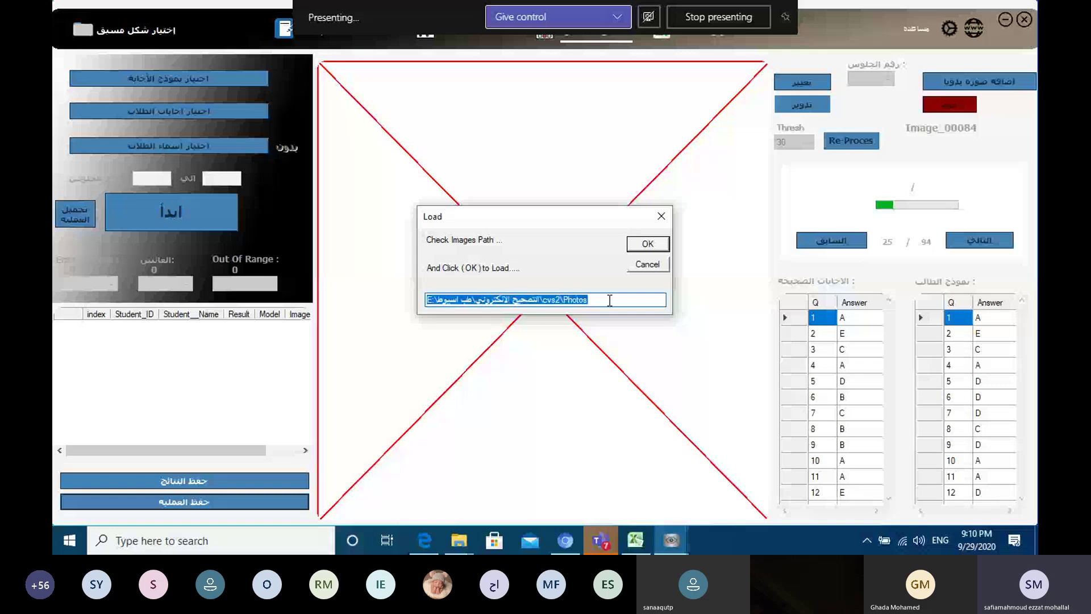
- Check the cvs2 folder window, shorten the image path to E:\التصحيح الالكتروني\طب اسيوط\cvs2 and load the process
{"action": "double_click", "coordinate": [610, 300]}
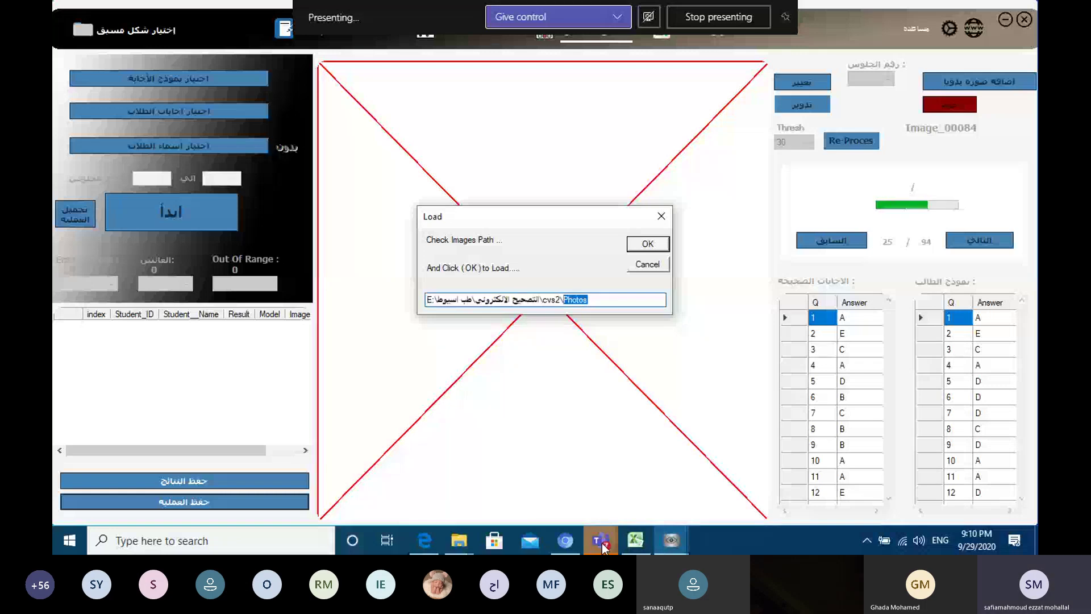
{"action": "left_click", "coordinate": [460, 539]}
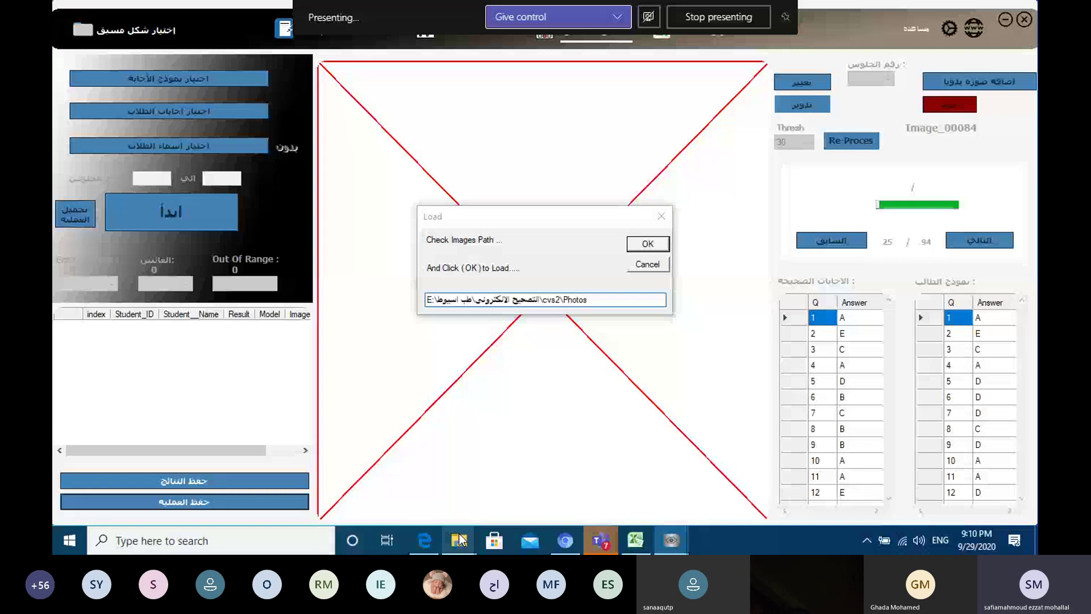
{"action": "left_click", "coordinate": [459, 540]}
{"action": "mouse_move", "coordinate": [671, 539]}
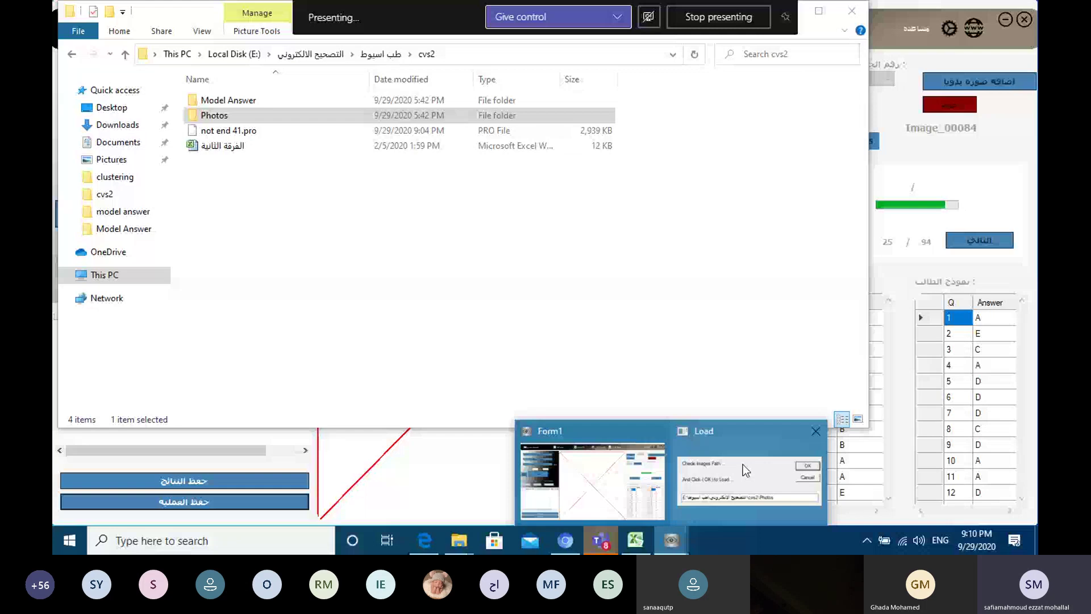
{"action": "left_click", "coordinate": [742, 464]}
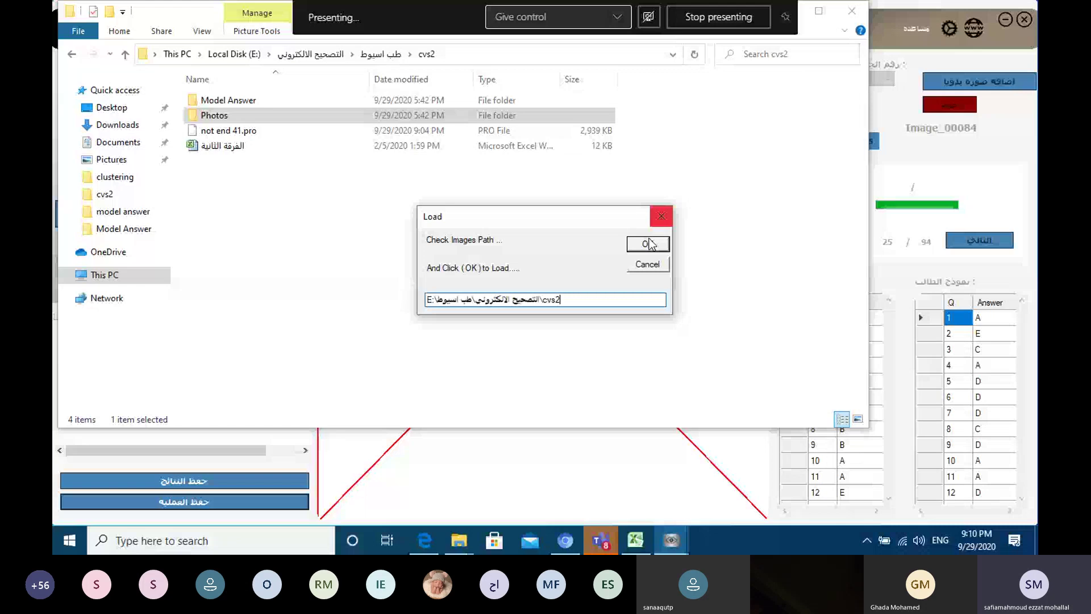
{"action": "left_click", "coordinate": [648, 244]}
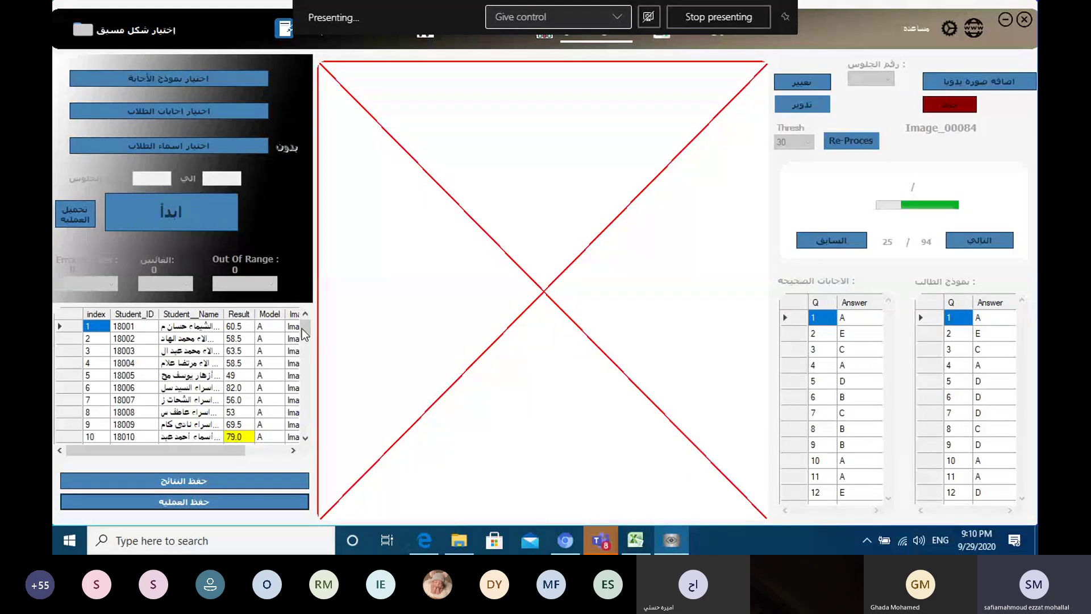
- Check the answer sheet images for rows 5 and 3 of the reloaded results list
{"action": "left_click_drag", "start_coordinate": [302, 329], "coordinate": [318, 264]}
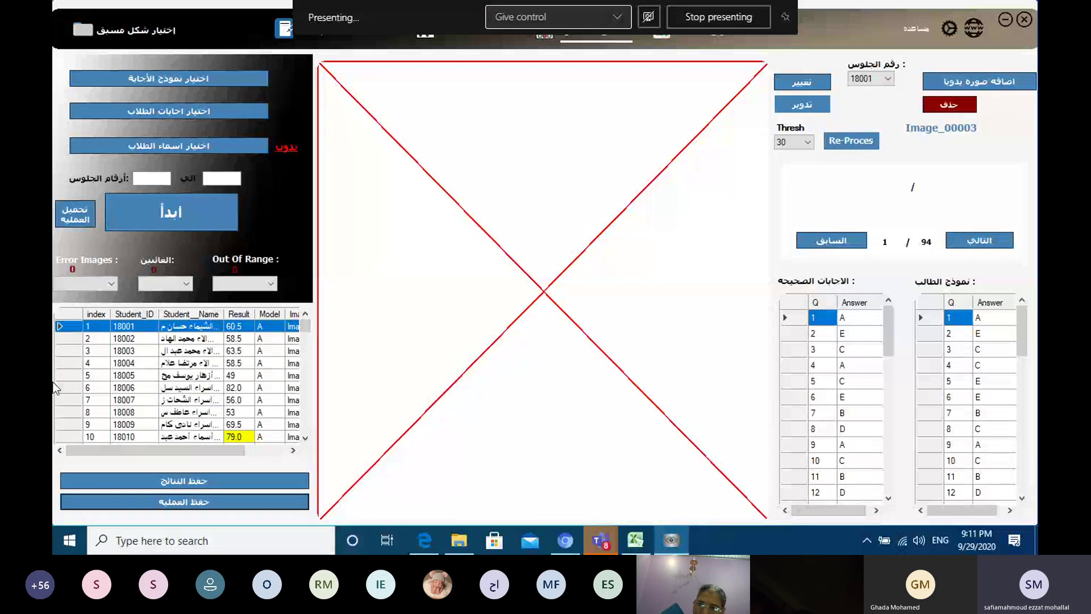
{"action": "left_click", "coordinate": [97, 377]}
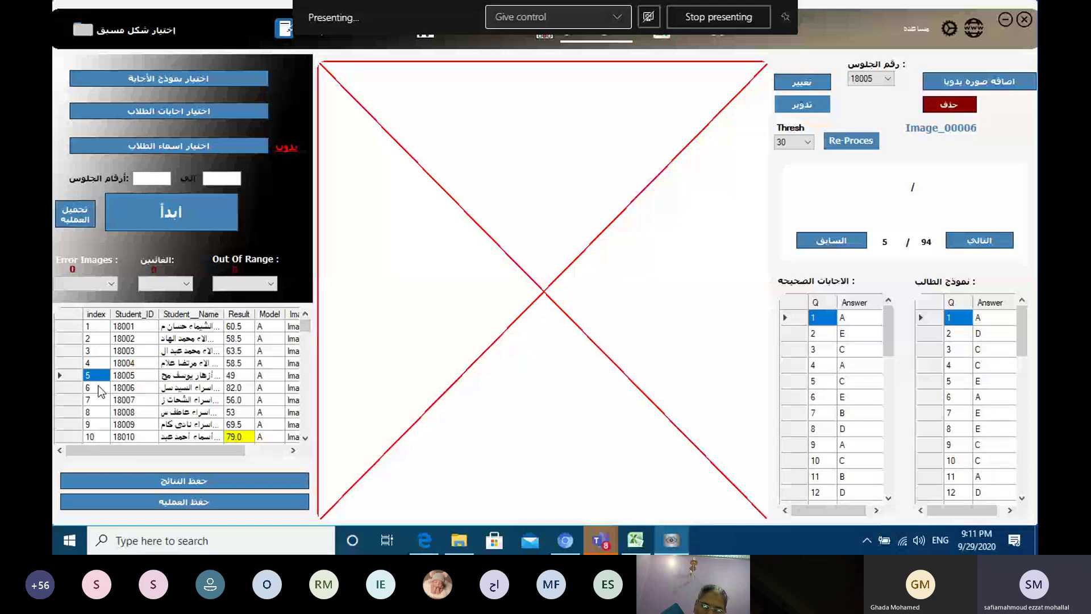
{"action": "left_click", "coordinate": [100, 351]}
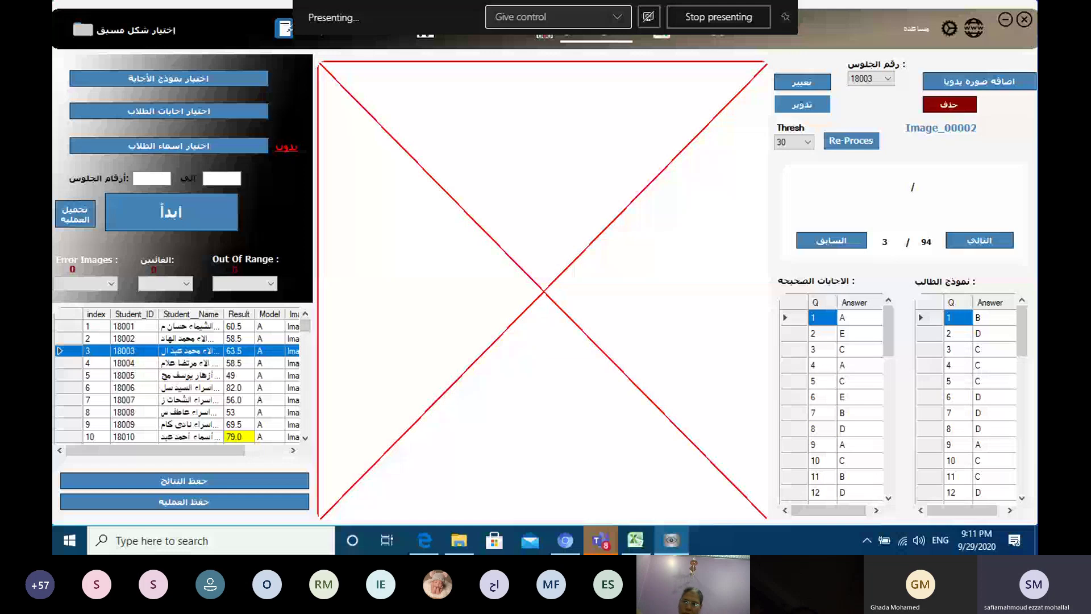
- Restart the OMR program and load "not end 41.pro" in exam grading with the proposed cvs2\Photos image path
{"action": "key", "text": "alt+F4"}
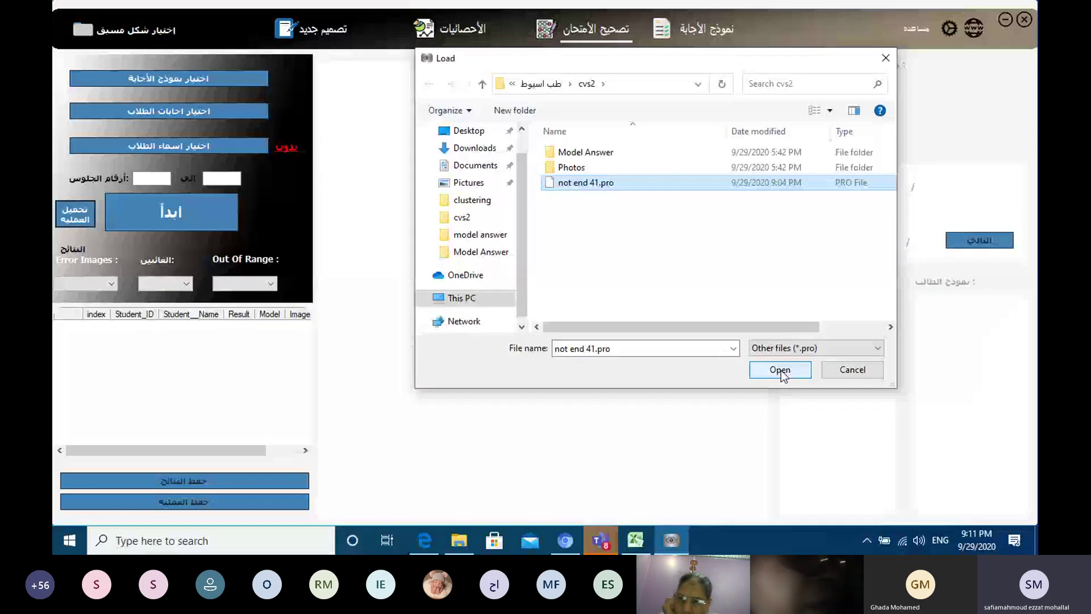
{"action": "left_click", "coordinate": [782, 371]}
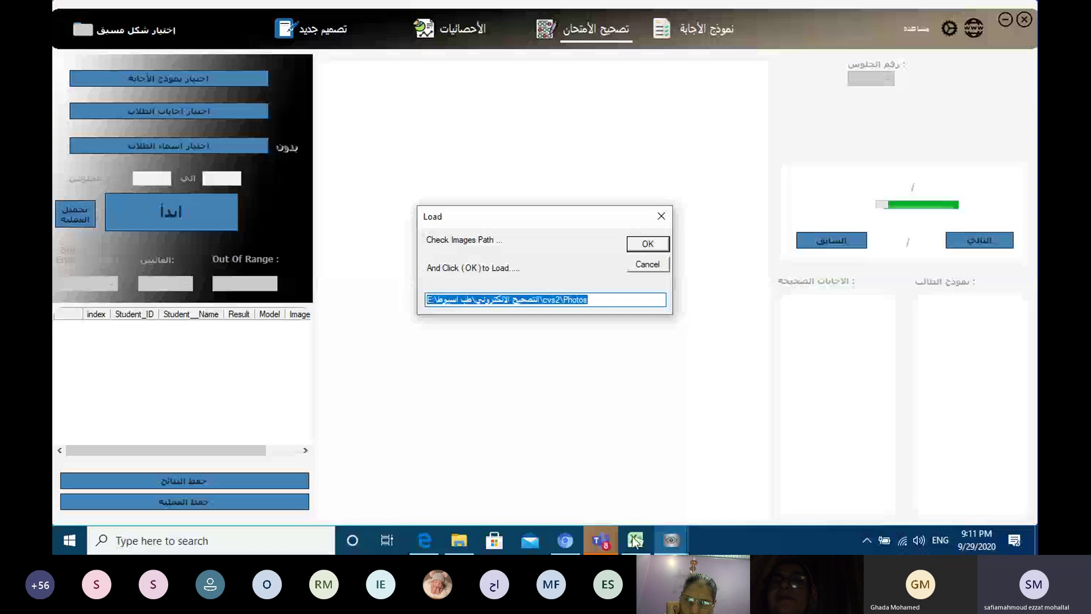
{"action": "mouse_move", "coordinate": [672, 545]}
{"action": "left_click", "coordinate": [648, 244]}
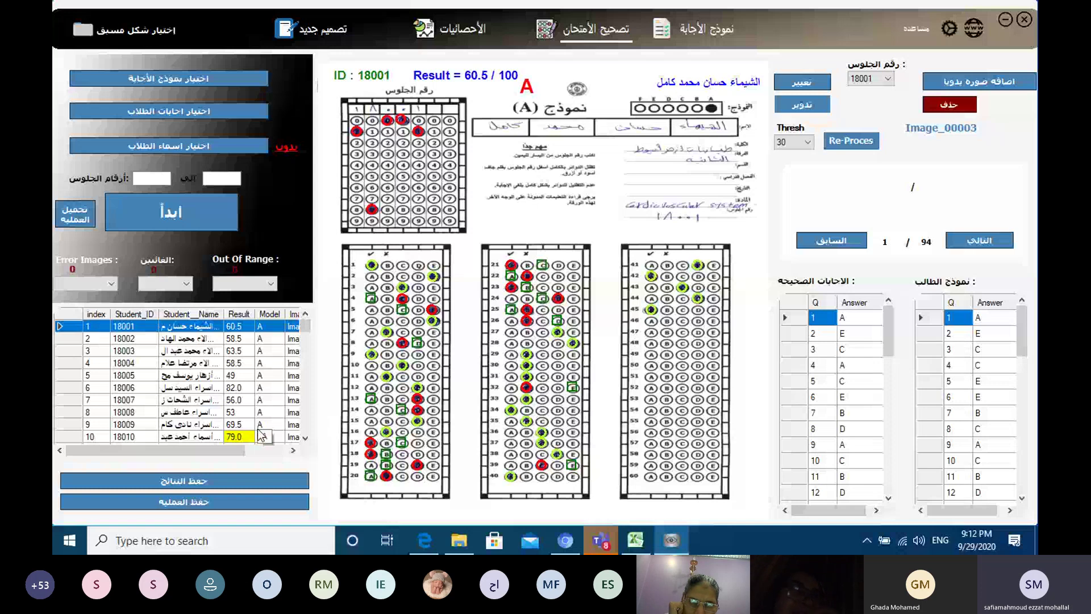
- Look through the reloaded student results and their highlighted marks
{"action": "scroll", "coordinate": [141, 389], "scroll_direction": "down", "scroll_amount": 4}
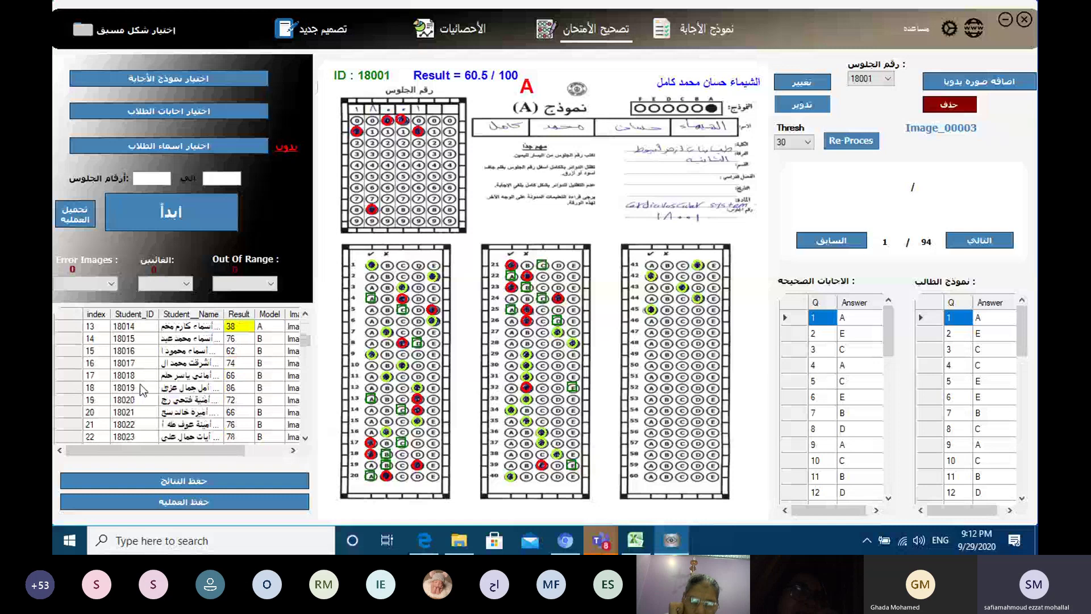
{"action": "scroll", "coordinate": [140, 384], "scroll_direction": "down", "scroll_amount": 3}
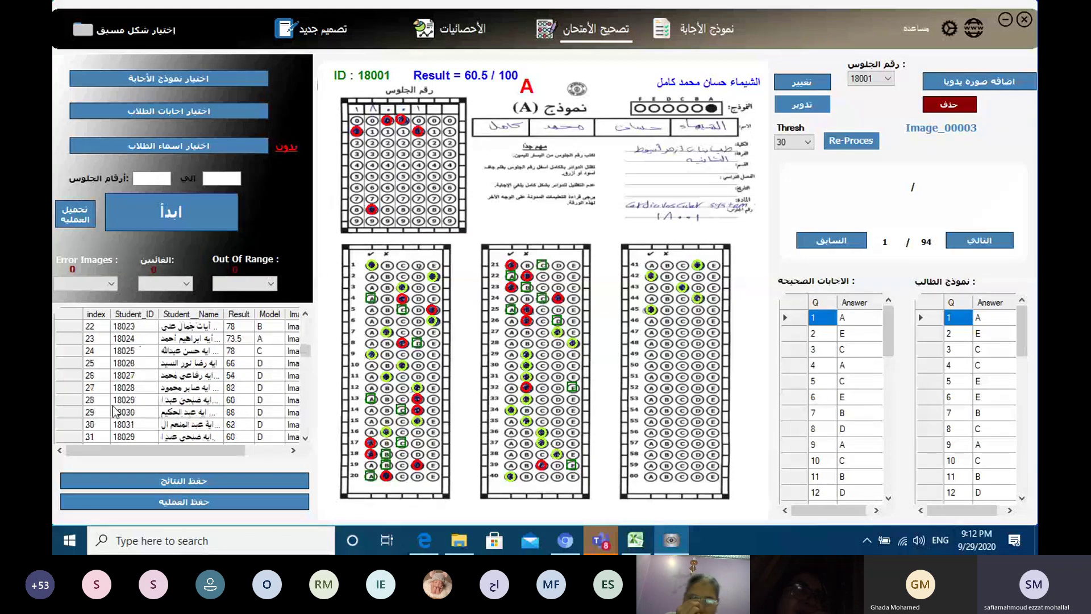
{"action": "scroll", "coordinate": [119, 392], "scroll_direction": "down", "scroll_amount": 5}
{"action": "left_click_drag", "start_coordinate": [306, 369], "coordinate": [310, 339]}
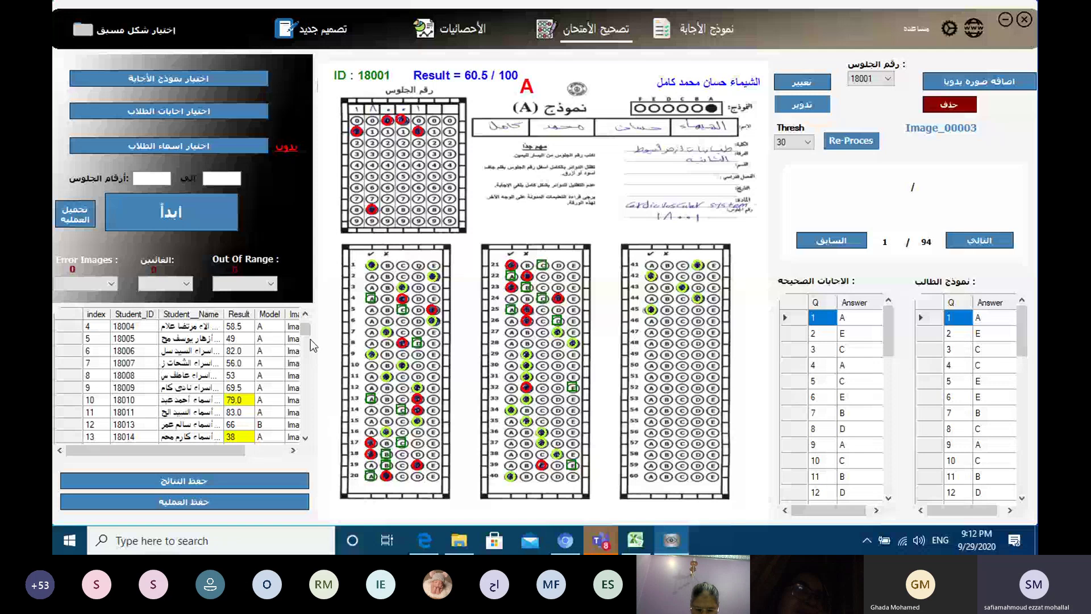
- Review the highlighted results down to row 94 of the student list, checking selected students' answer sheets
{"action": "scroll", "coordinate": [242, 401], "scroll_direction": "down", "scroll_amount": 1}
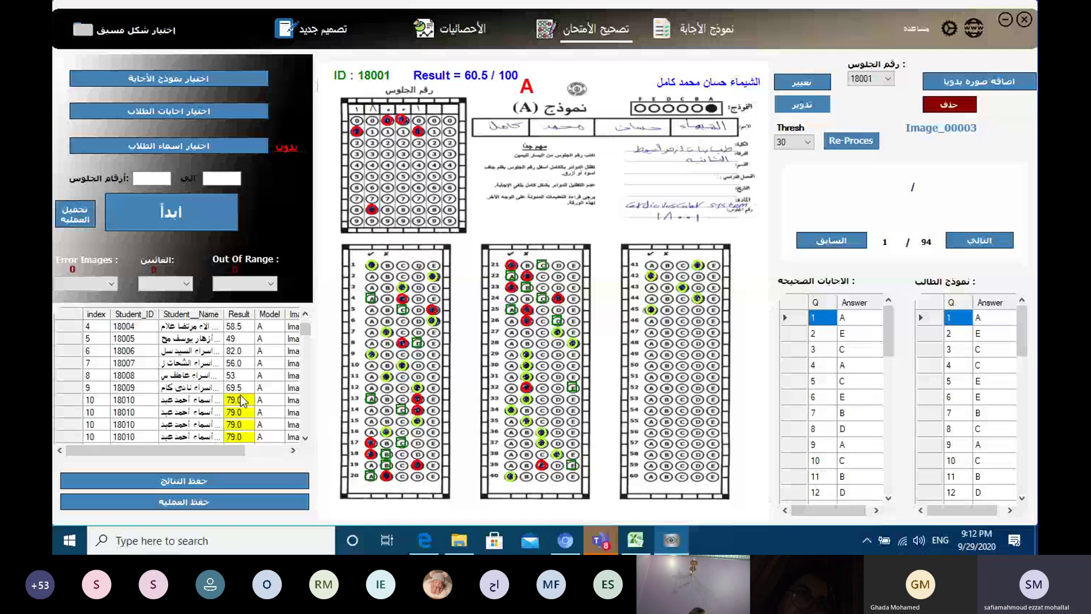
{"action": "scroll", "coordinate": [242, 400], "scroll_direction": "down", "scroll_amount": 7}
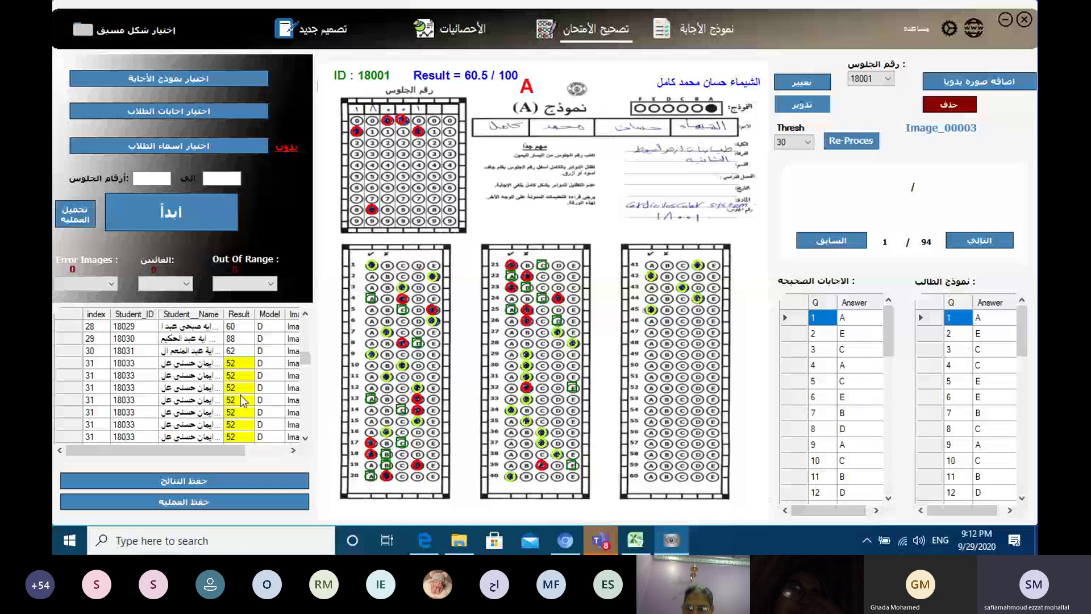
{"action": "left_click", "coordinate": [241, 401]}
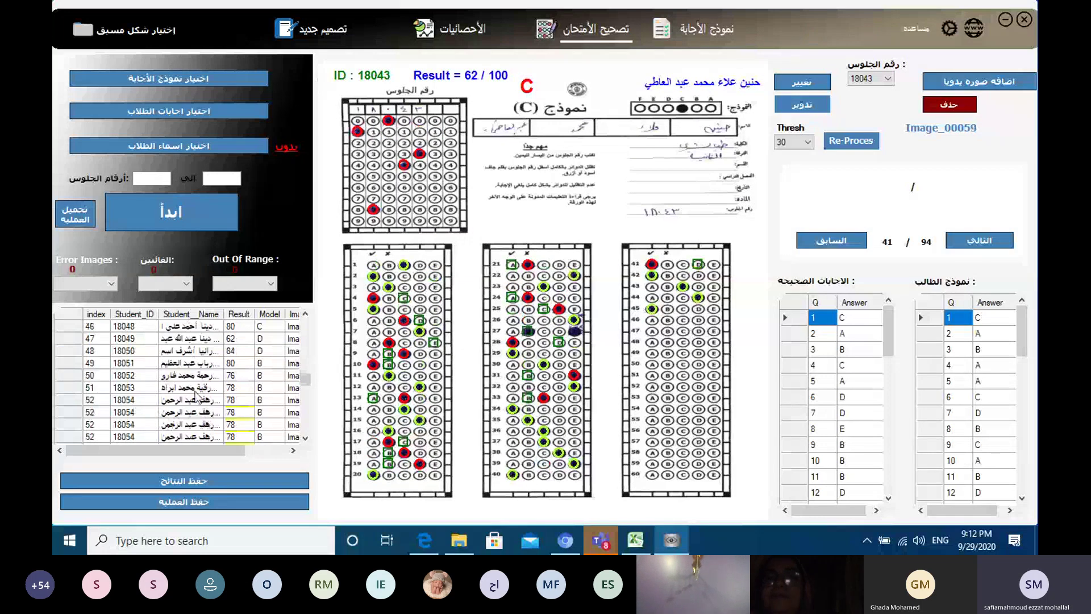
{"action": "scroll", "coordinate": [241, 384], "scroll_direction": "down", "scroll_amount": 3}
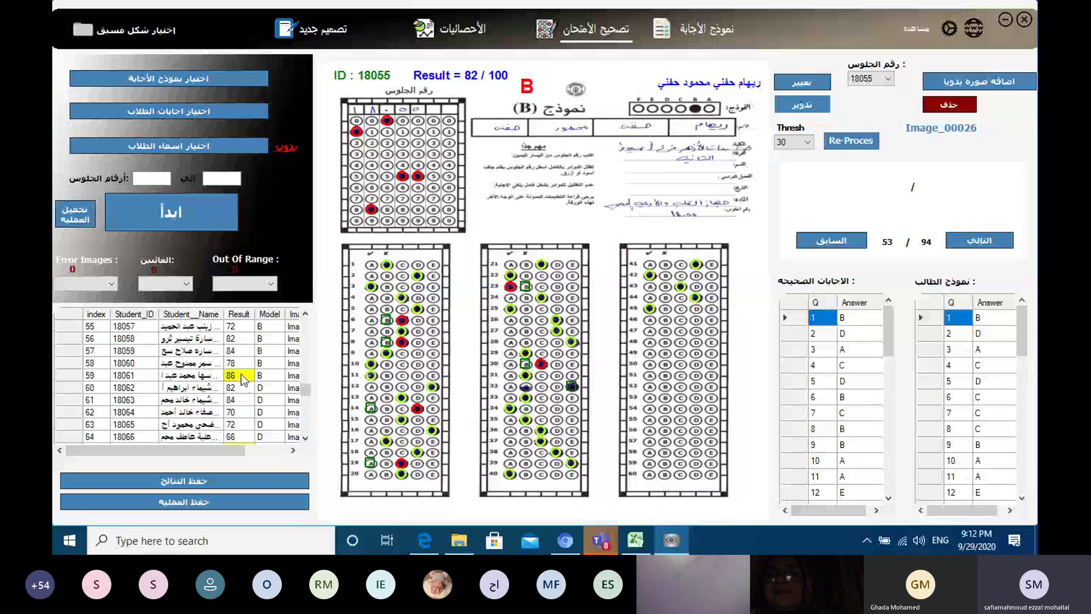
{"action": "scroll", "coordinate": [241, 374], "scroll_direction": "down", "scroll_amount": 3}
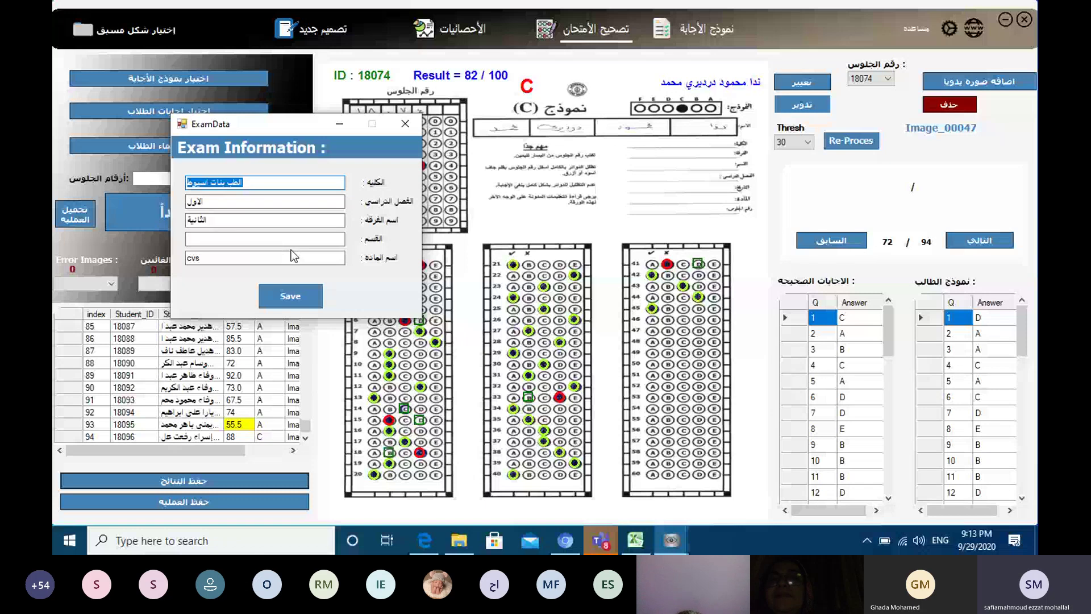
- Shorten the college name to الطب بنات in the exam information, keep the other fields and save it
{"action": "left_click", "coordinate": [190, 180]}
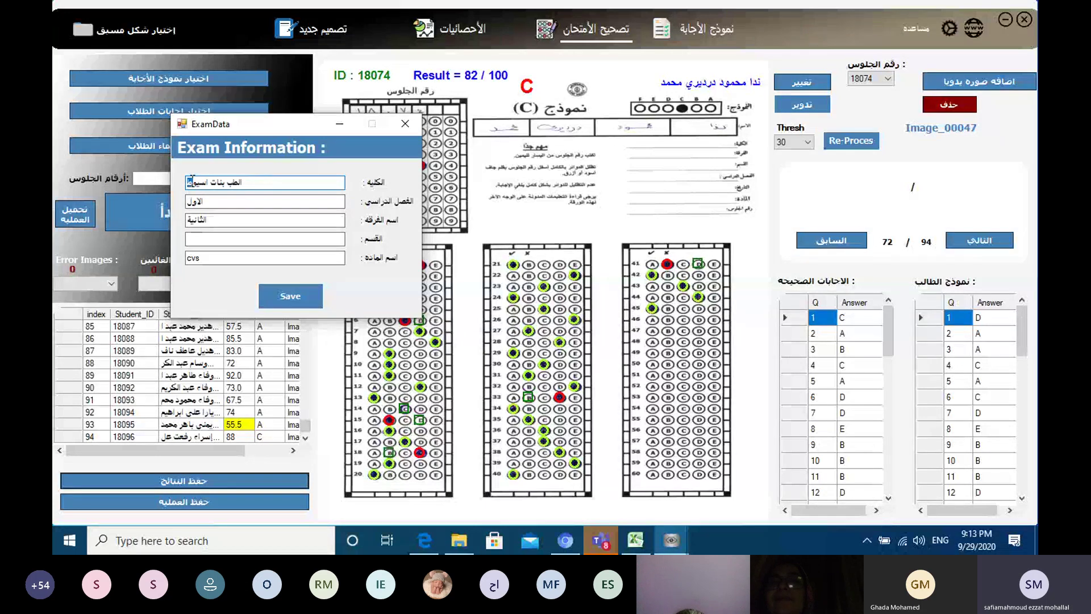
{"action": "key", "text": "BackSpace"}
{"action": "key", "text": "BackSpace"}
{"action": "key", "text": "BackSpace"}
{"action": "key", "text": "BackSpace"}
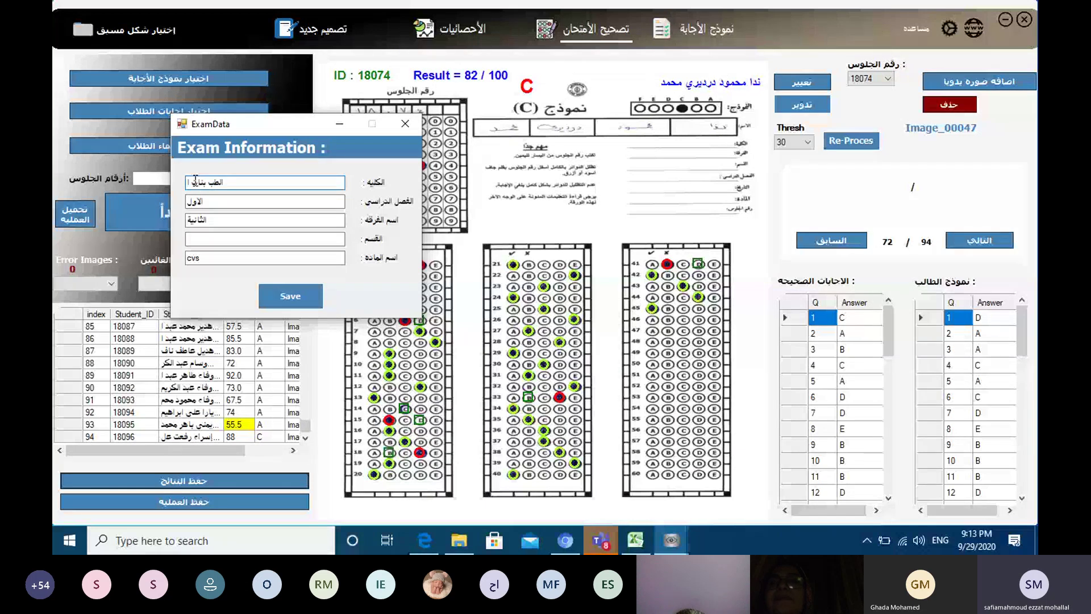
{"action": "key", "text": "BackSpace"}
{"action": "left_click", "coordinate": [254, 221]}
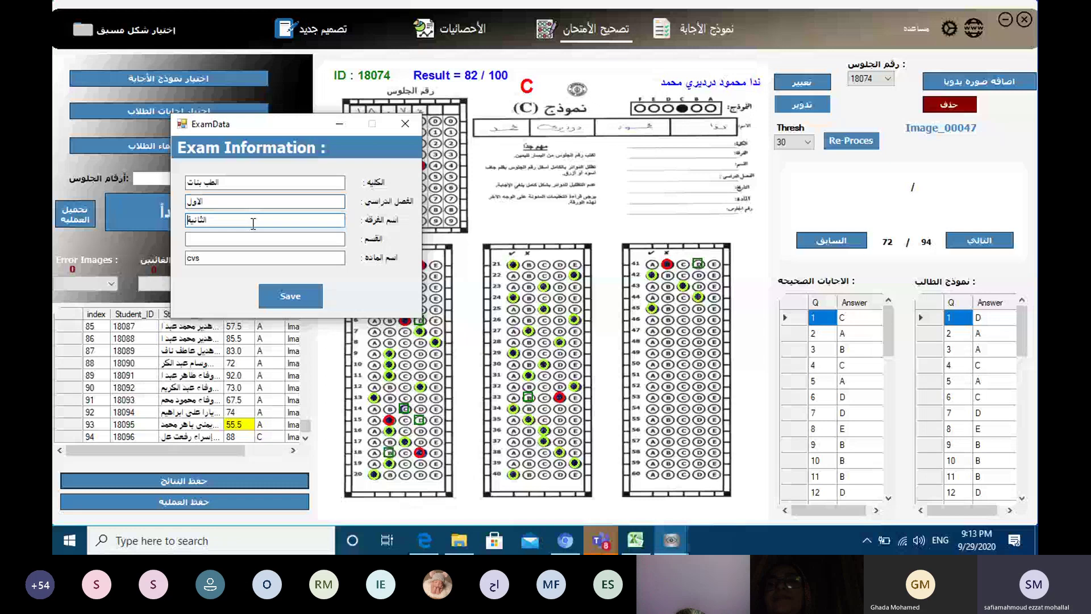
{"action": "left_click", "coordinate": [246, 239]}
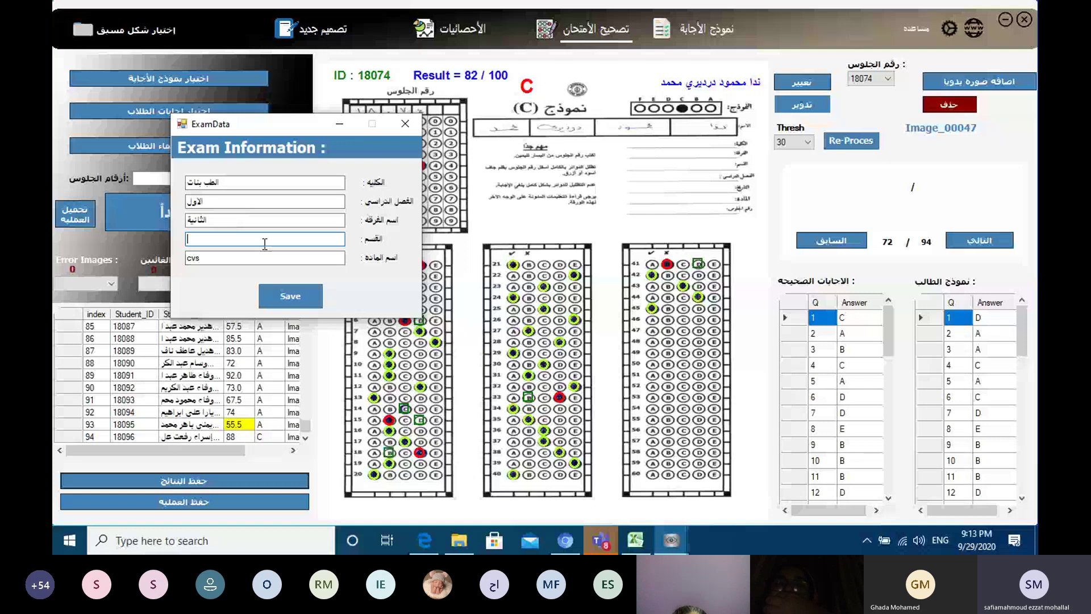
{"action": "left_click", "coordinate": [206, 260]}
{"action": "left_click", "coordinate": [291, 296]}
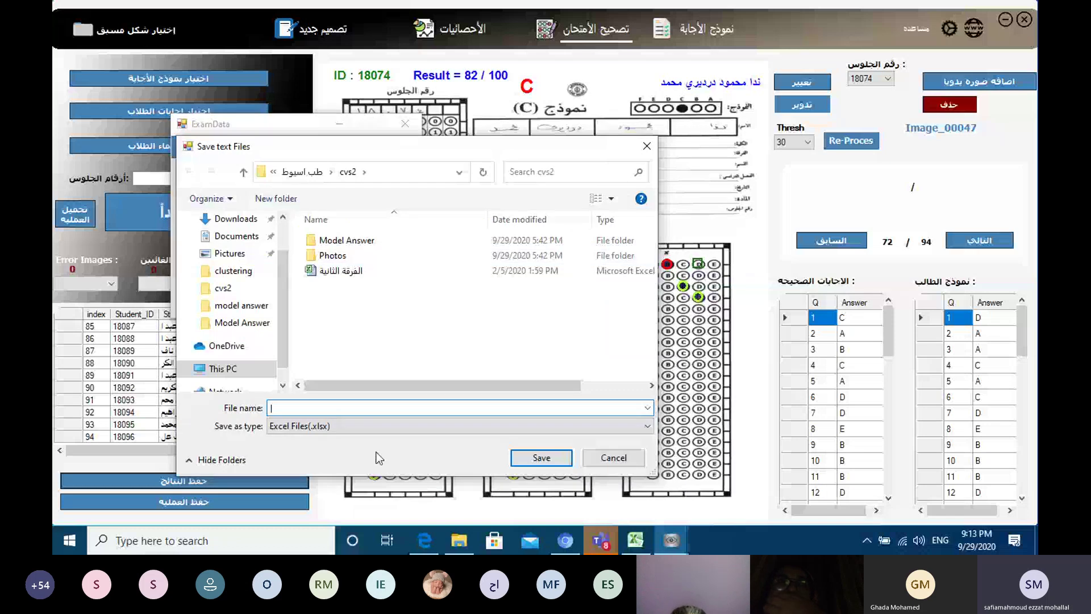
- Save the exam results as an Excel file named "result cvs" in the cvs2 folder
{"action": "type", "text": "resu"}
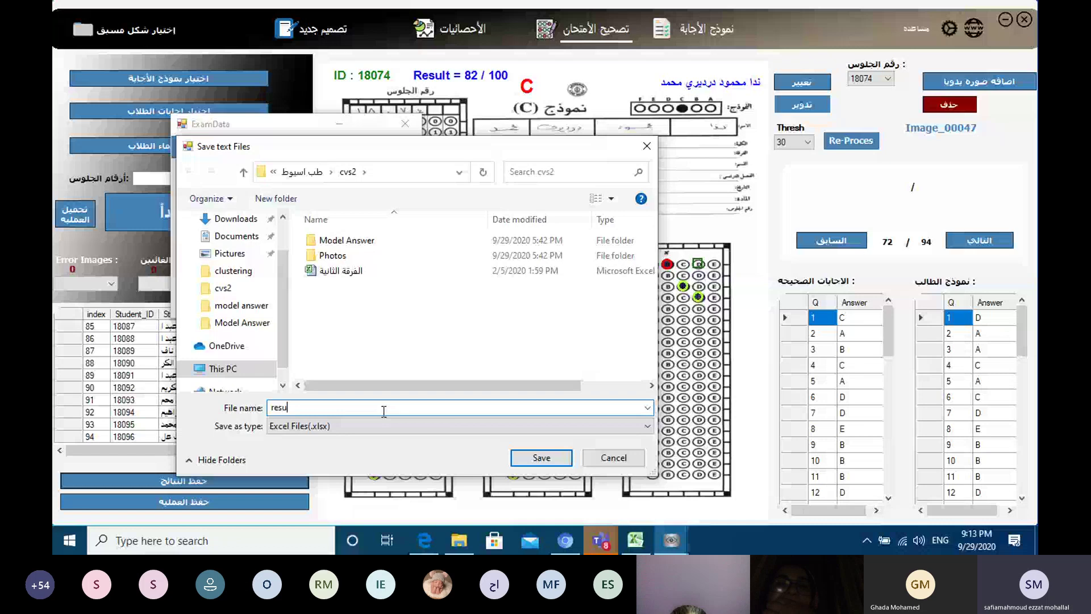
{"action": "type", "text": "lt "}
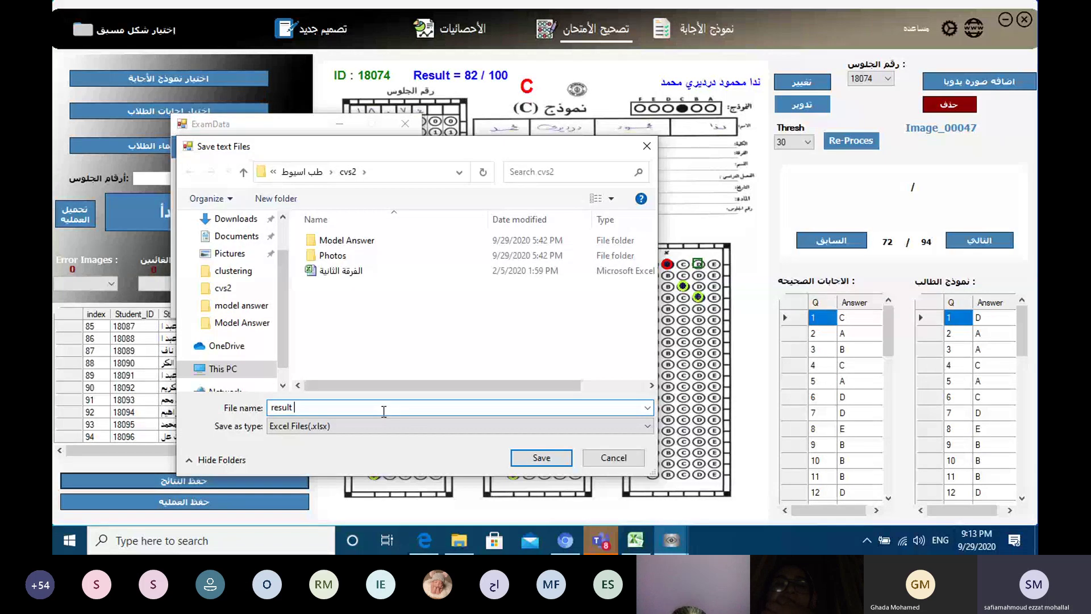
{"action": "type", "text": "cvs"}
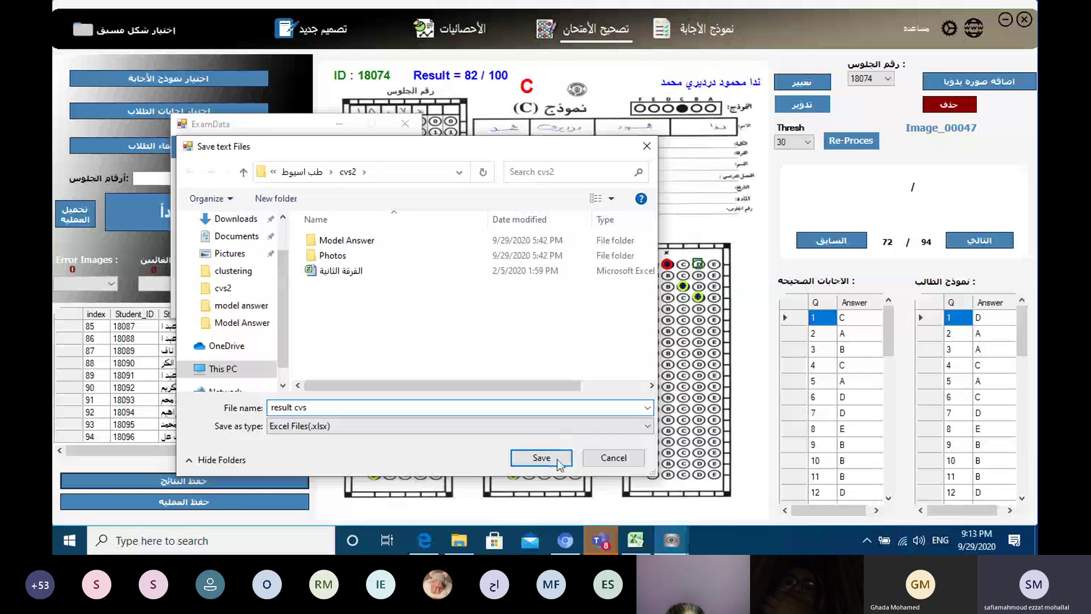
{"action": "left_click", "coordinate": [541, 458]}
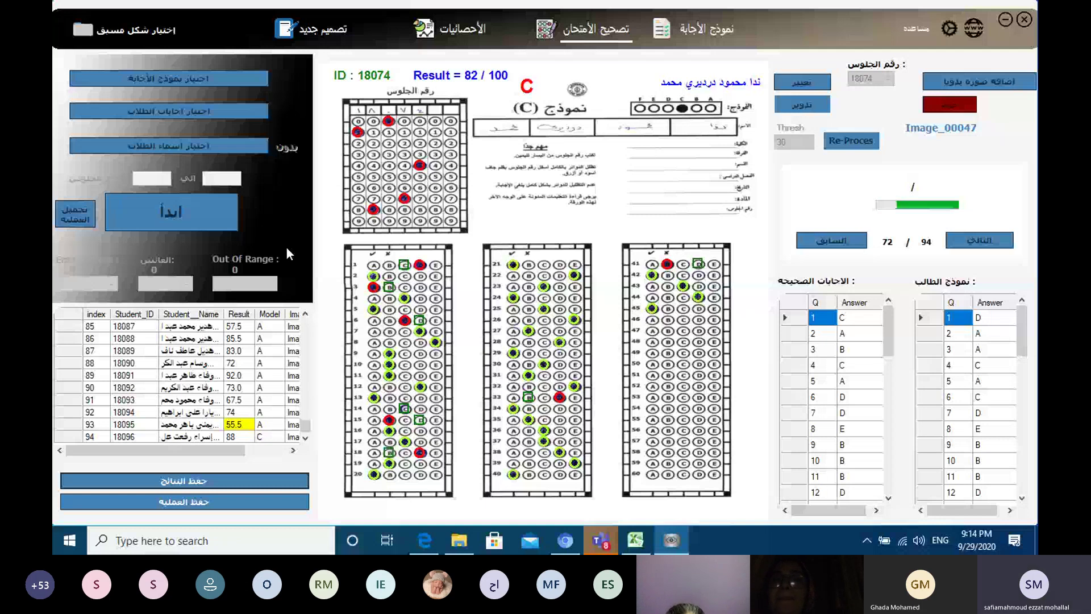
- Switch to File Explorer, go to طب اسيوط\cvs2 and open the "result cvs" workbook
{"action": "left_click", "coordinate": [1005, 23]}
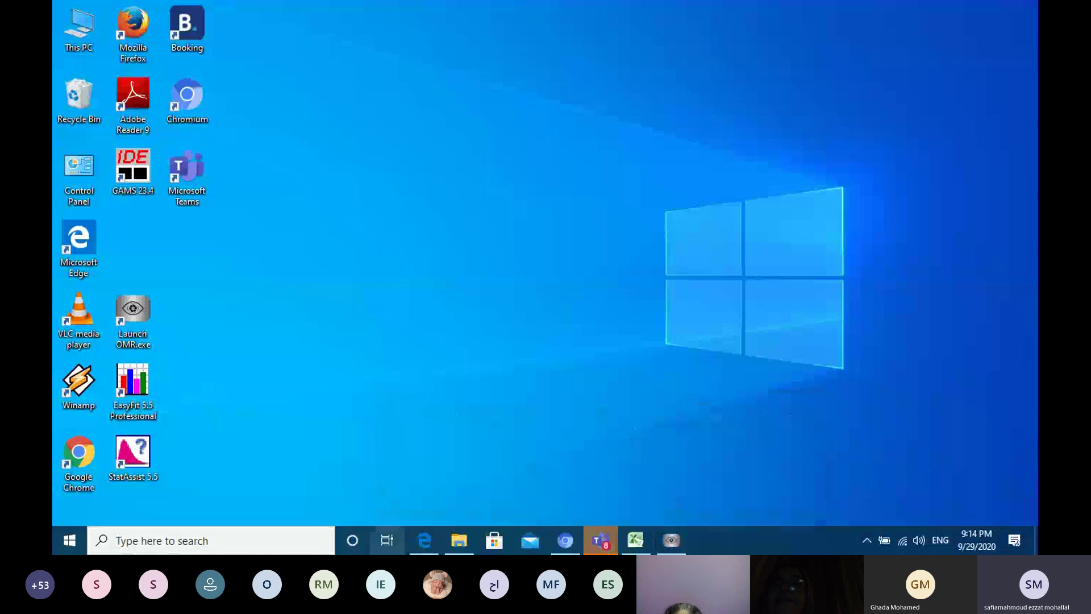
{"action": "left_click", "coordinate": [452, 541]}
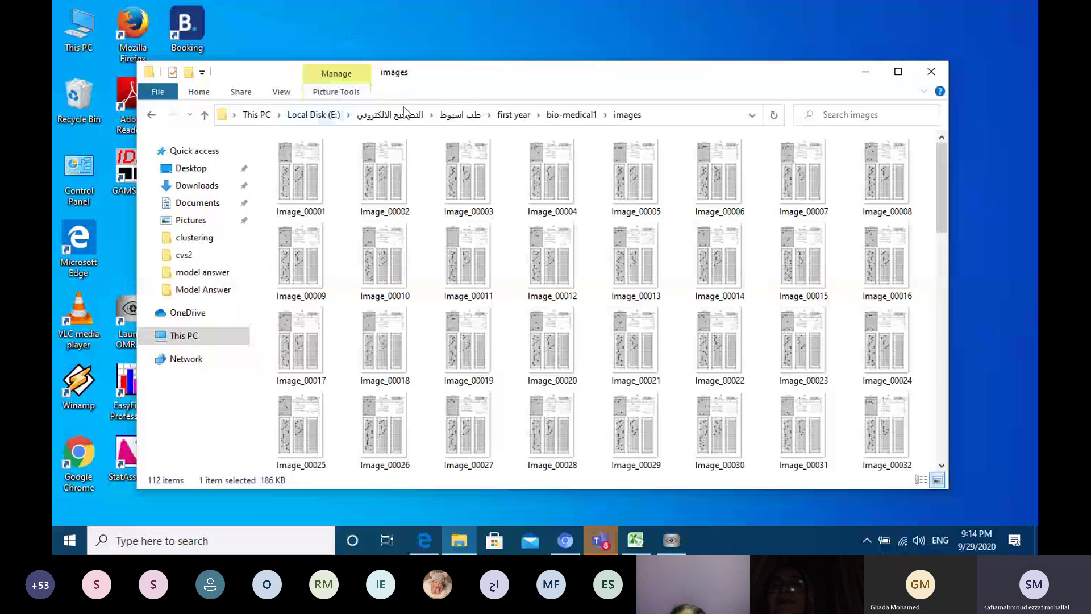
{"action": "left_click", "coordinate": [460, 115]}
{"action": "double_click", "coordinate": [332, 162]}
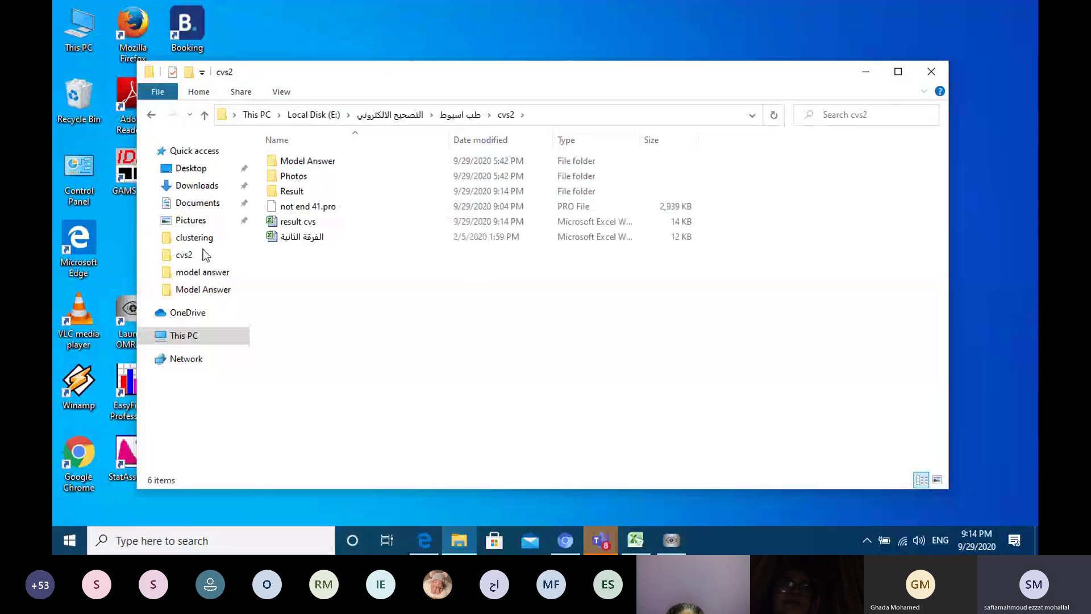
{"action": "left_click", "coordinate": [291, 195]}
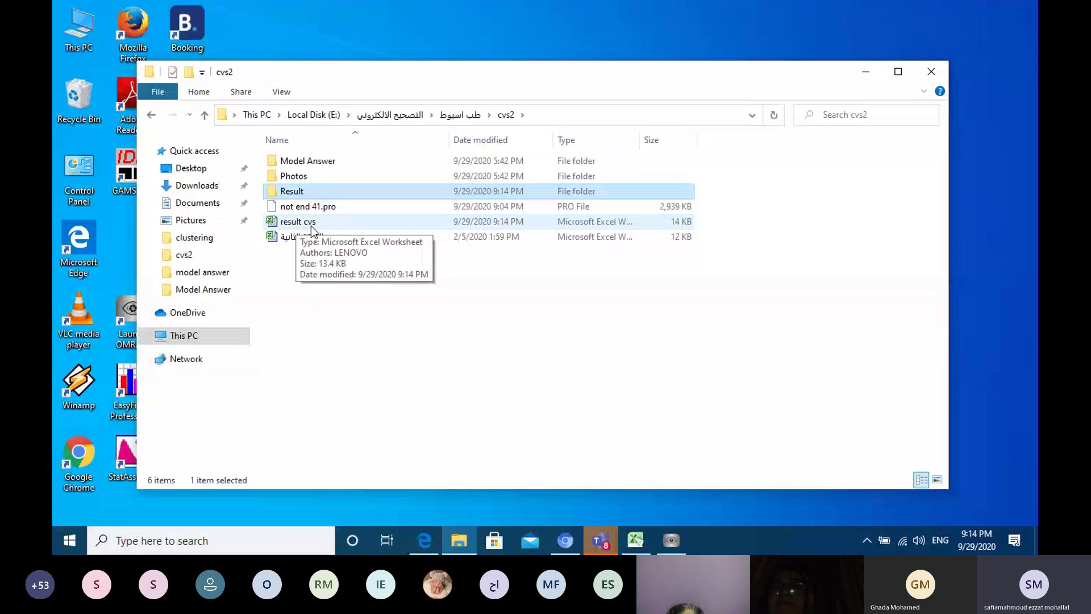
{"action": "left_click", "coordinate": [328, 226]}
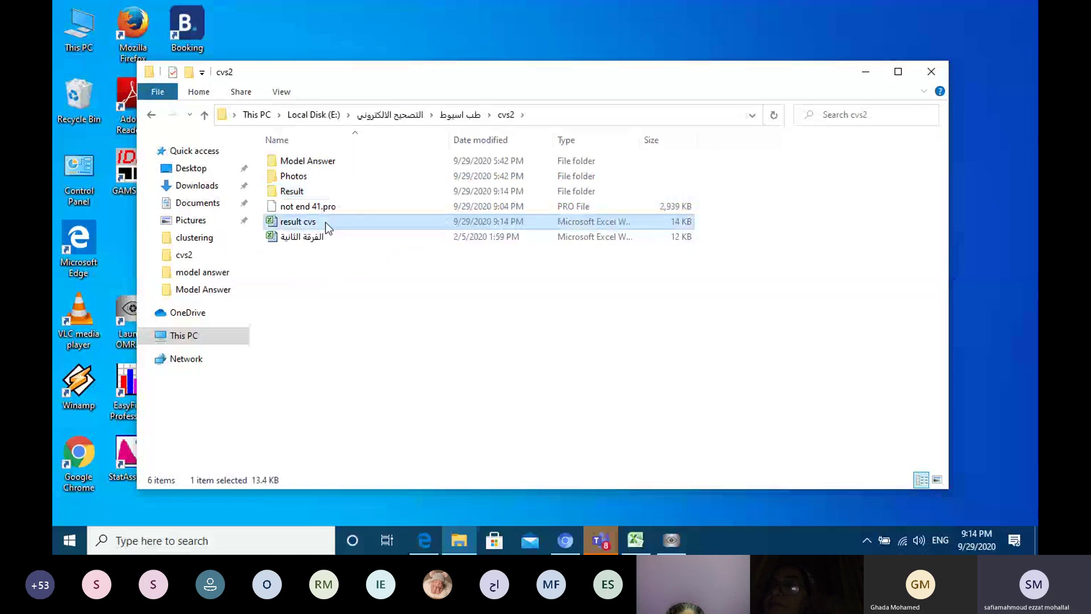
{"action": "double_click", "coordinate": [328, 226]}
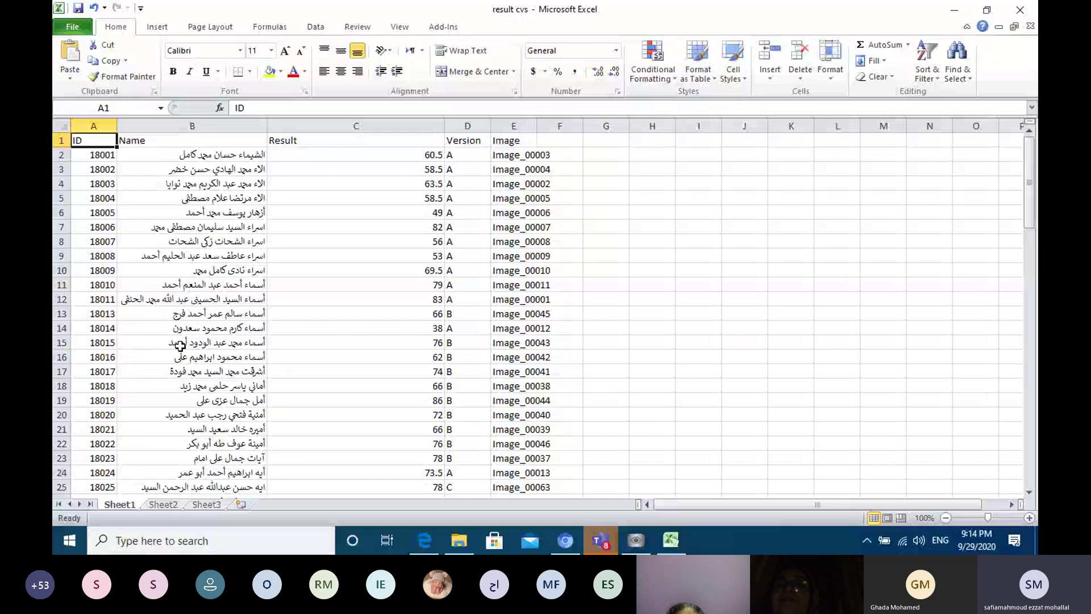
- Widen the Image column of the results sheet and check the student name and image name in row 13
{"action": "left_click", "coordinate": [355, 154]}
{"action": "left_click_drag", "start_coordinate": [582, 126], "coordinate": [614, 126]}
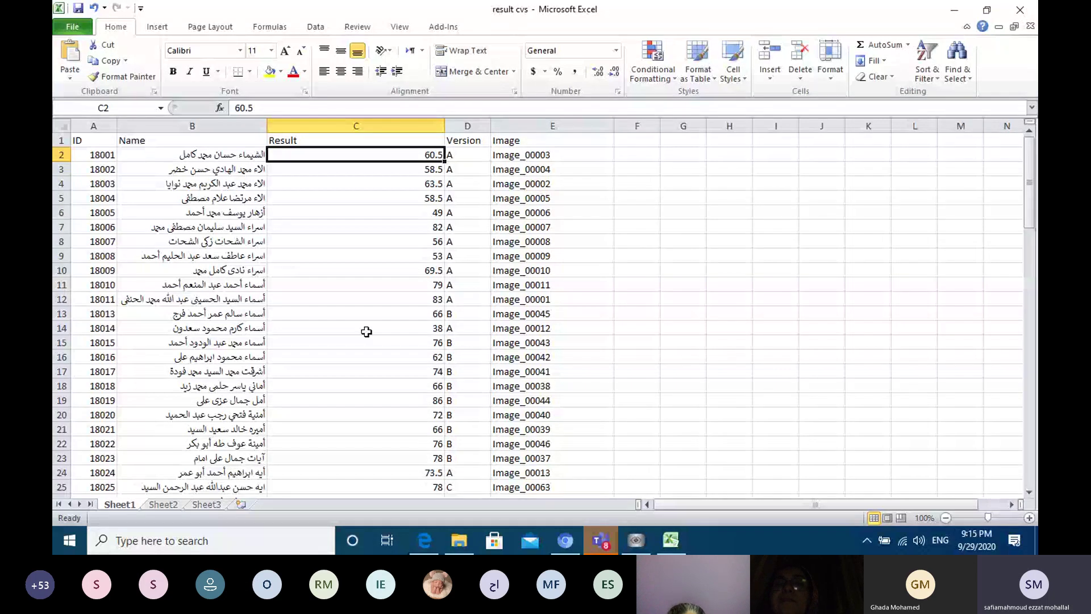
{"action": "left_click", "coordinate": [545, 315]}
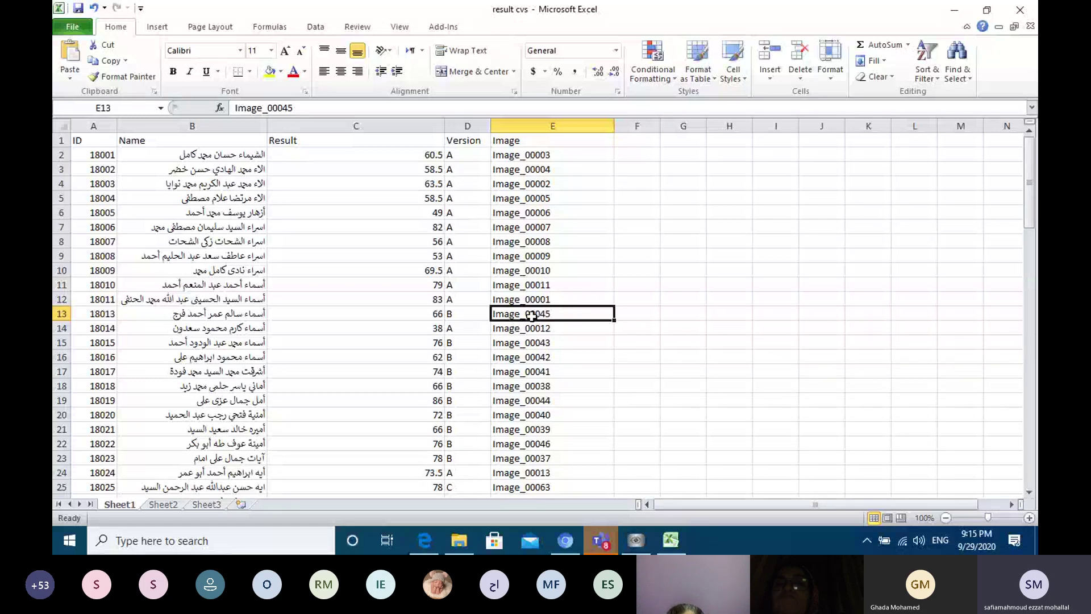
{"action": "left_click", "coordinate": [190, 316]}
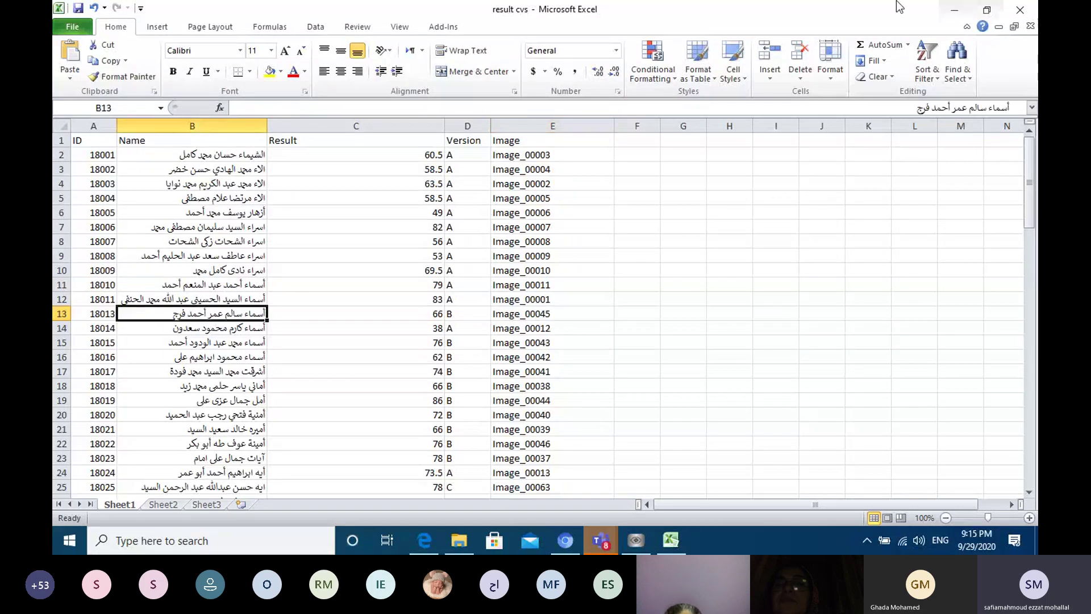
- View the answer sheet Image_00045 in the cvs2\Photos folder, then close the picture and the folder window
{"action": "left_click", "coordinate": [952, 11]}
{"action": "double_click", "coordinate": [366, 175]}
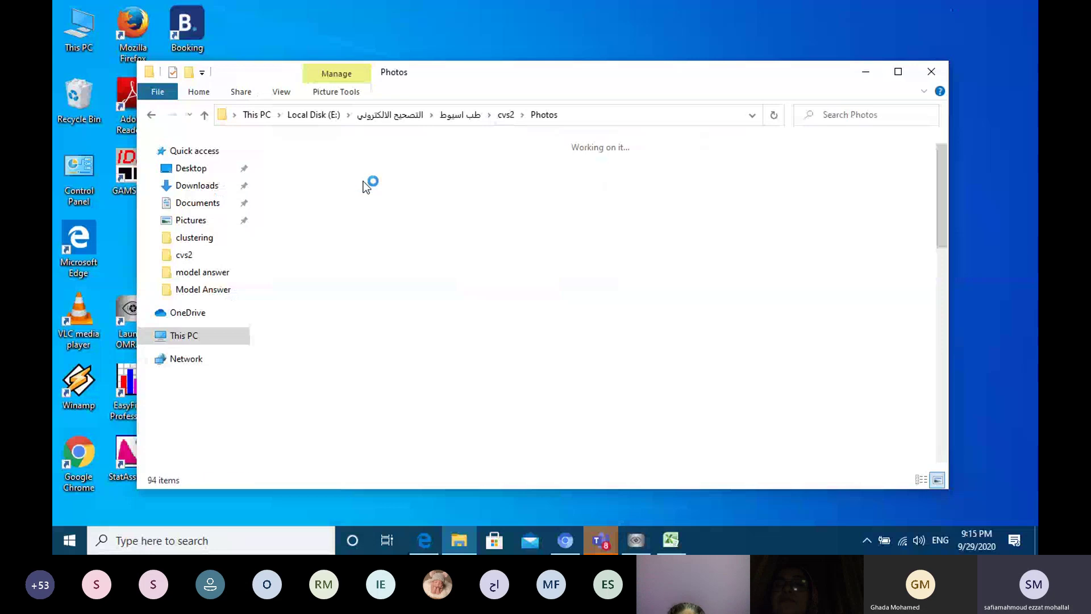
{"action": "left_click", "coordinate": [897, 71]}
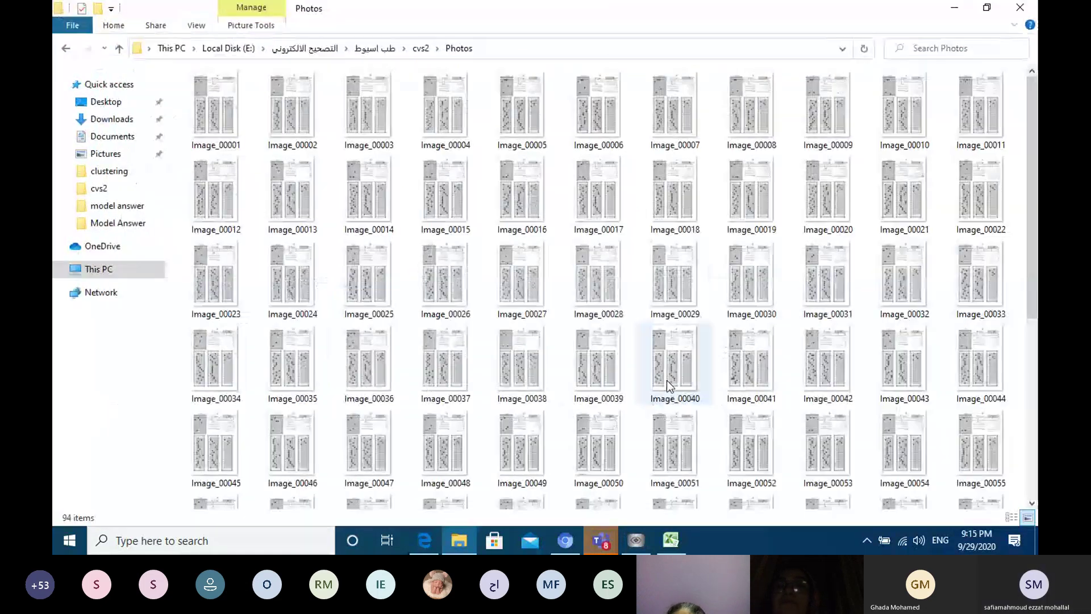
{"action": "scroll", "coordinate": [938, 324], "scroll_direction": "down", "scroll_amount": 1}
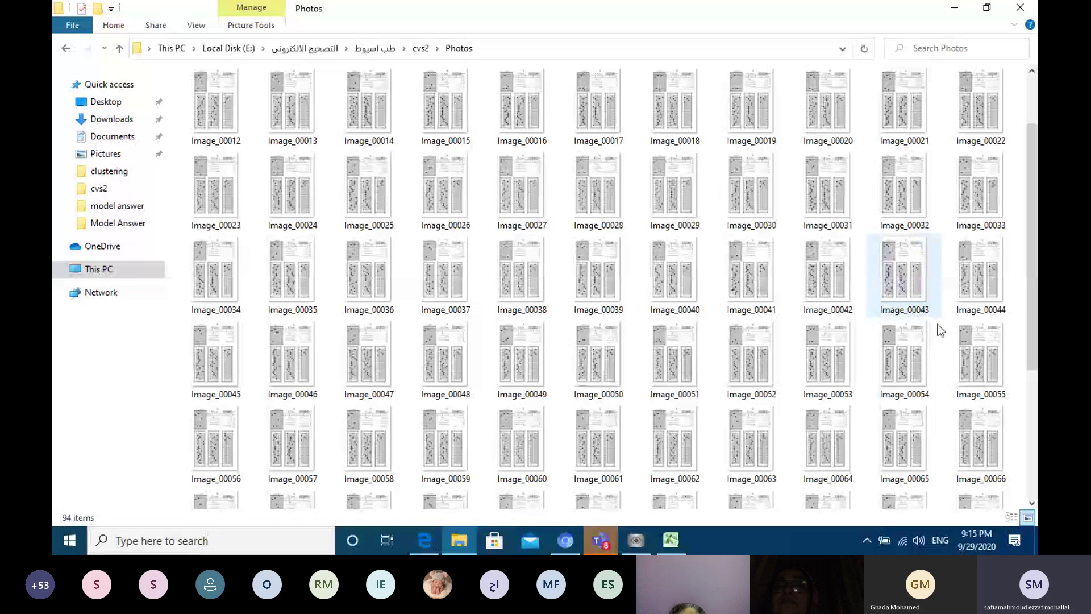
{"action": "double_click", "coordinate": [244, 418]}
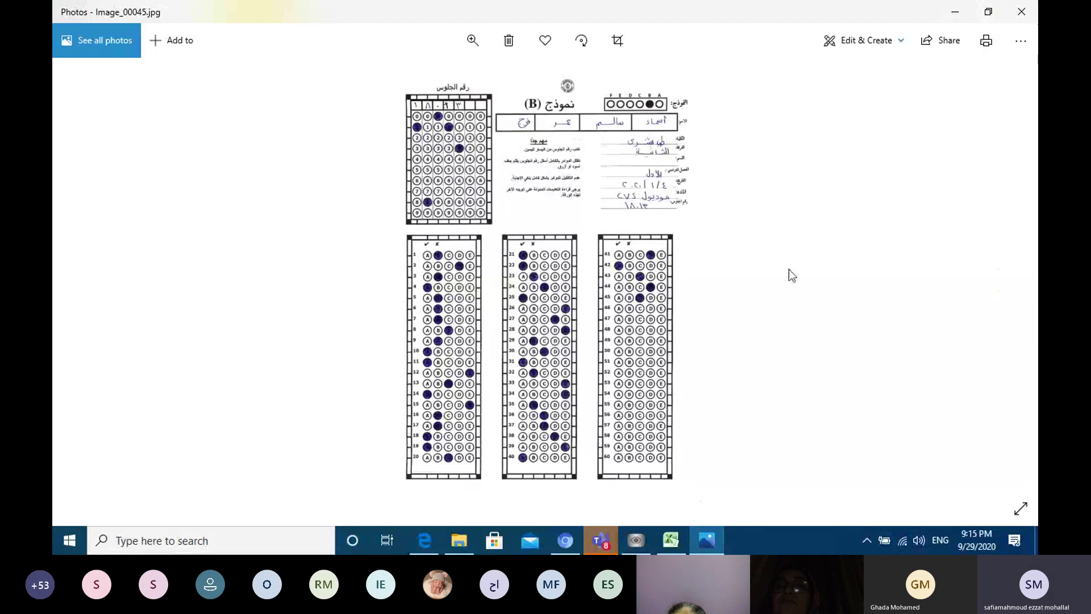
{"action": "left_click", "coordinate": [1034, 9]}
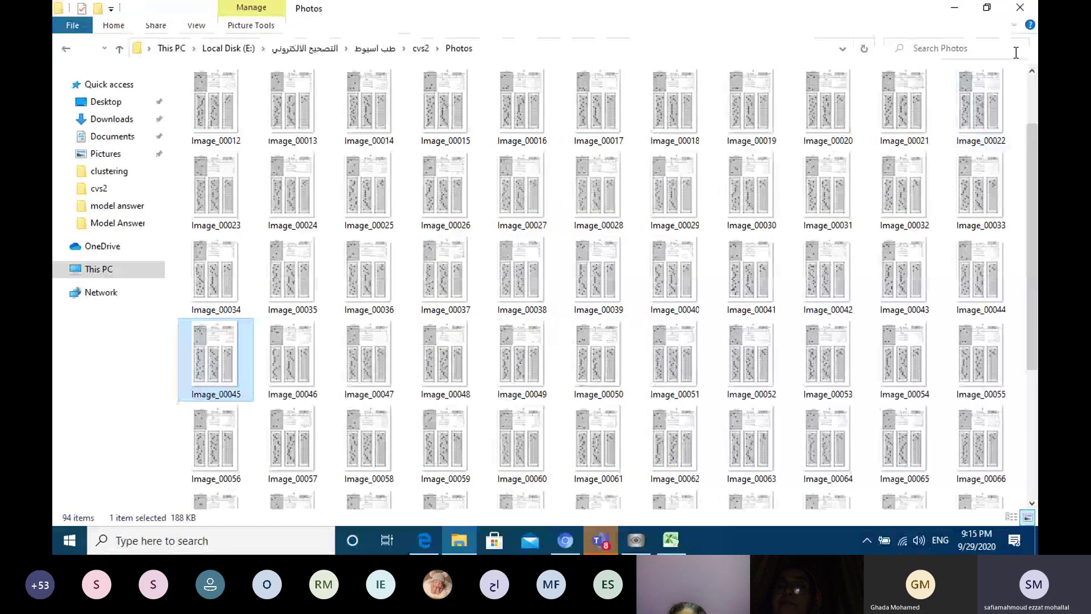
{"action": "left_click", "coordinate": [1029, 8]}
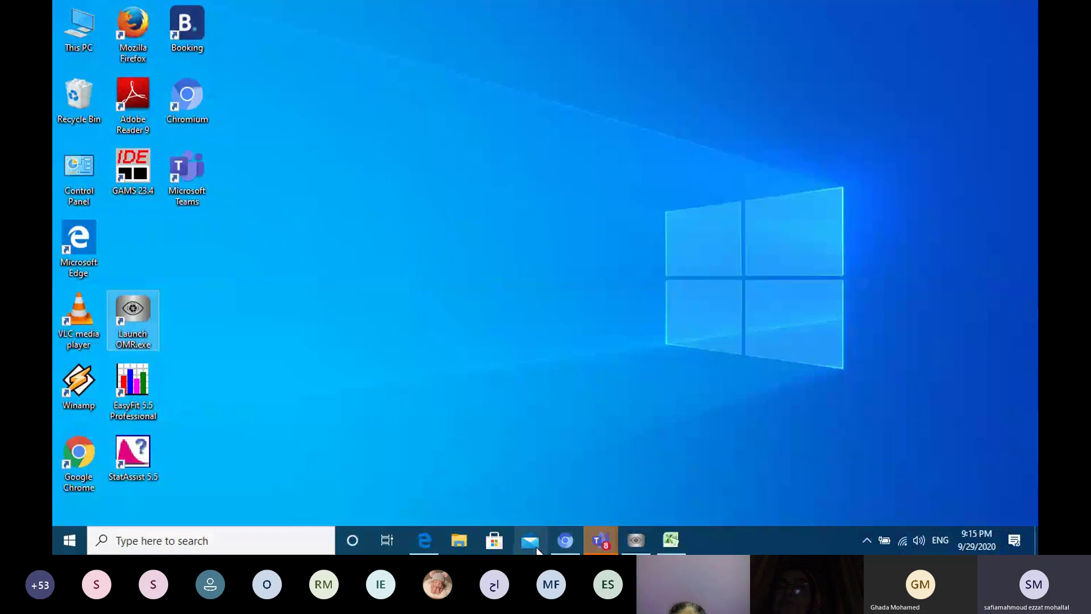
- Reopen the cvs2 folder and examine its Result folder, including the Un_Readed_Images subfolder
{"action": "left_click", "coordinate": [460, 541]}
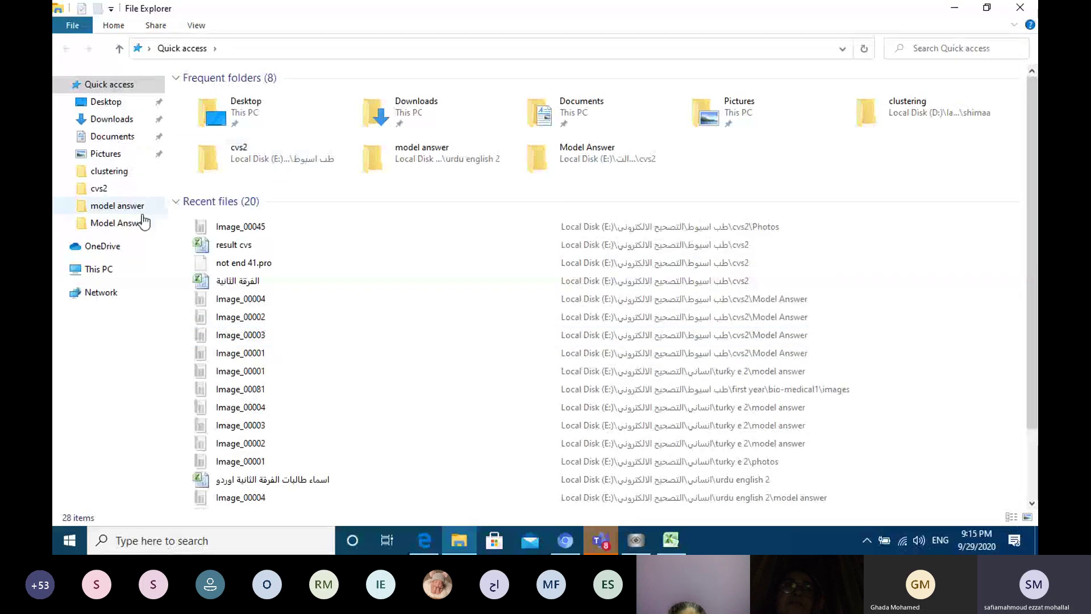
{"action": "left_click", "coordinate": [99, 188]}
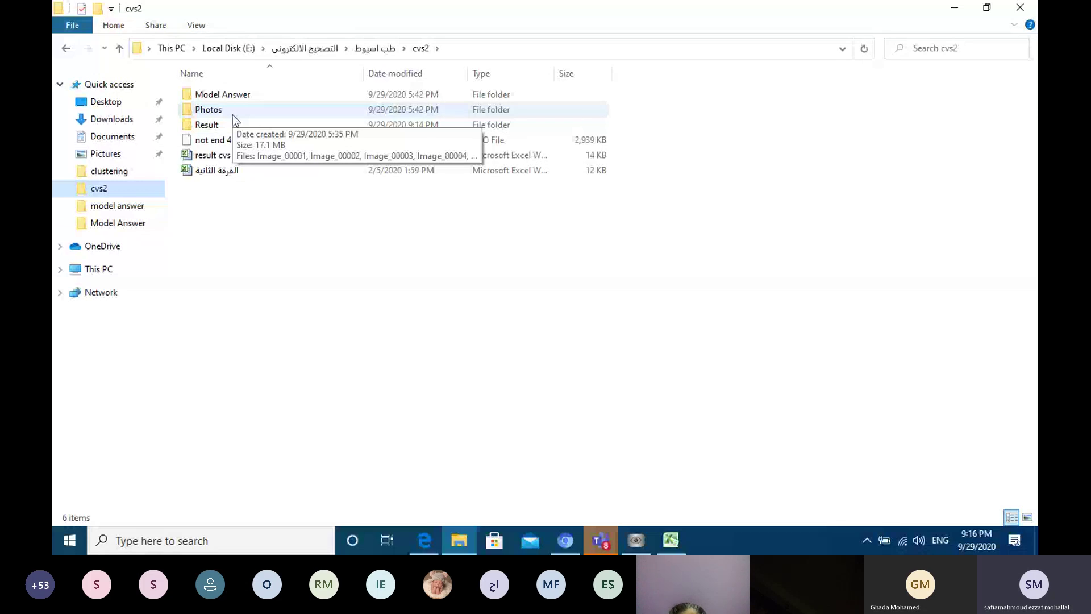
{"action": "left_click", "coordinate": [285, 260]}
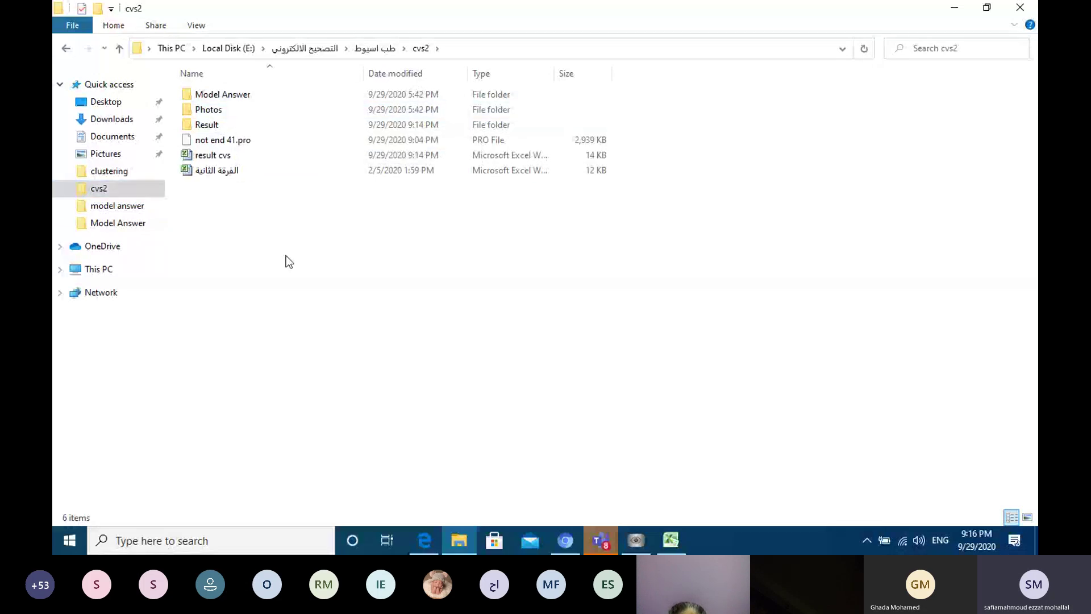
{"action": "double_click", "coordinate": [250, 121]}
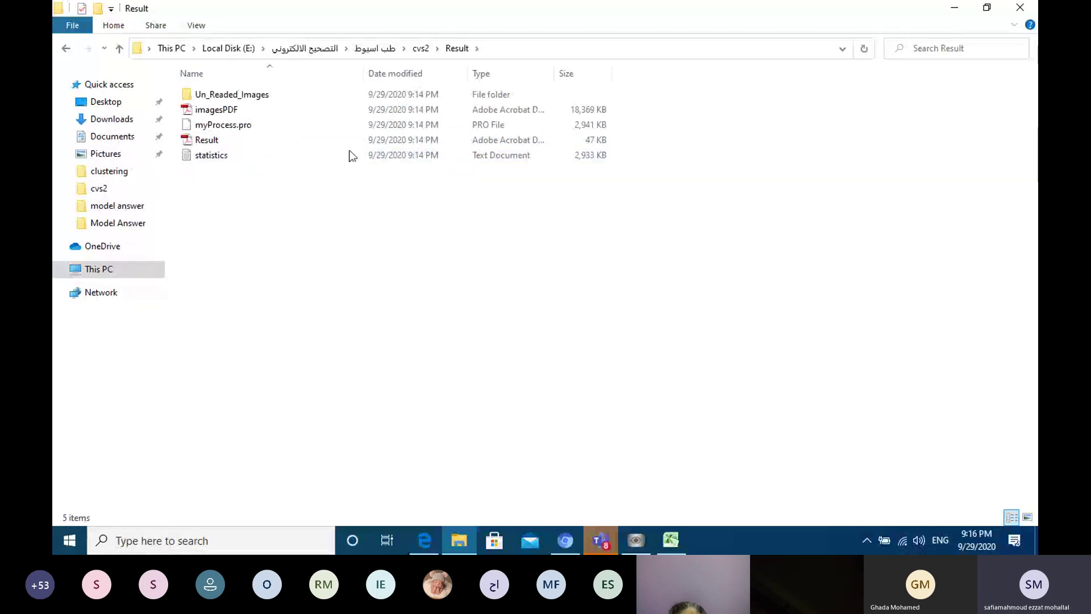
{"action": "double_click", "coordinate": [283, 94]}
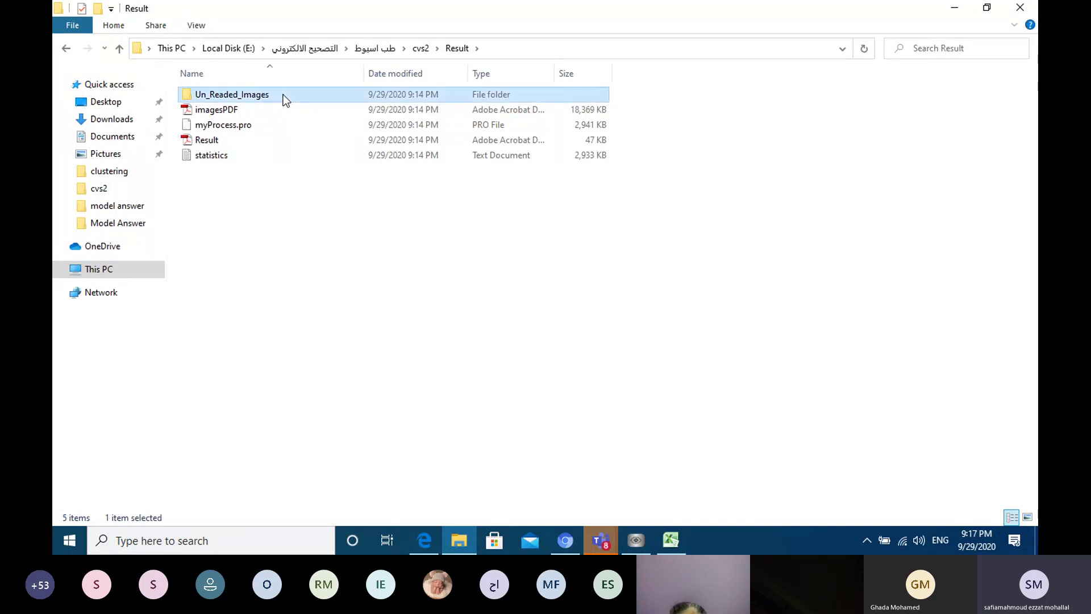
{"action": "left_click", "coordinate": [453, 51]}
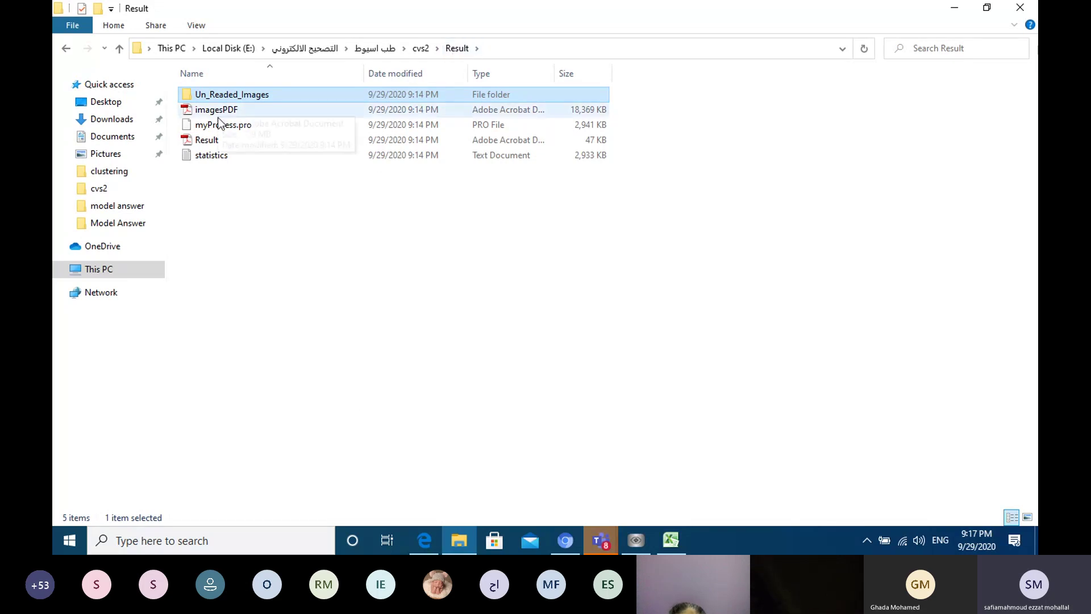
- Open imagesPDF from the Result folder and look through the graded answer sheets on pages 1 to 3
{"action": "left_click", "coordinate": [233, 111]}
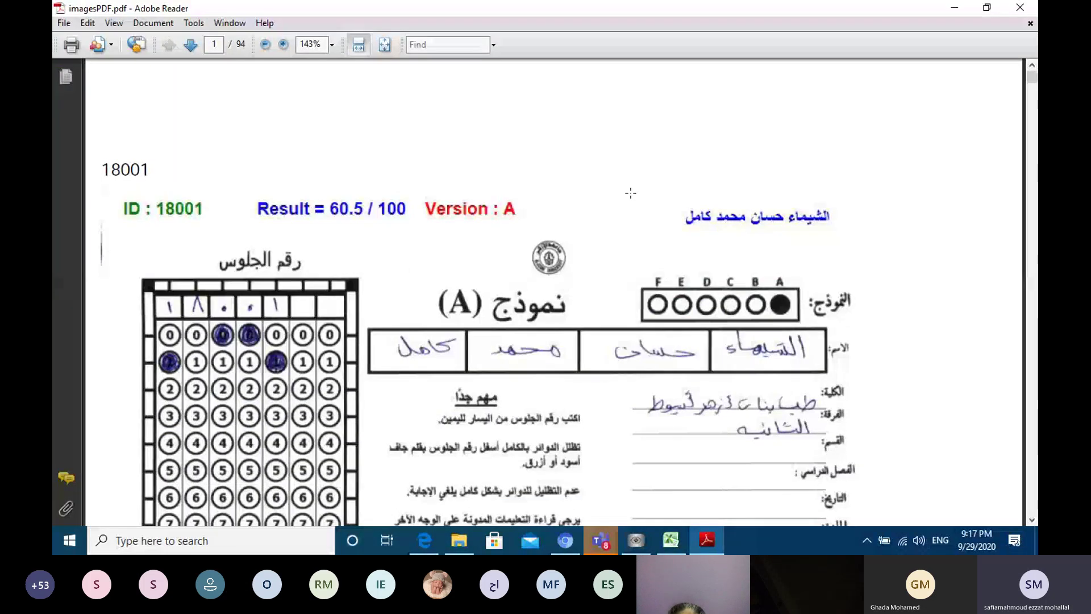
{"action": "scroll", "coordinate": [613, 215], "scroll_direction": "down", "scroll_amount": 1}
{"action": "scroll", "coordinate": [613, 214], "scroll_direction": "down", "scroll_amount": 2}
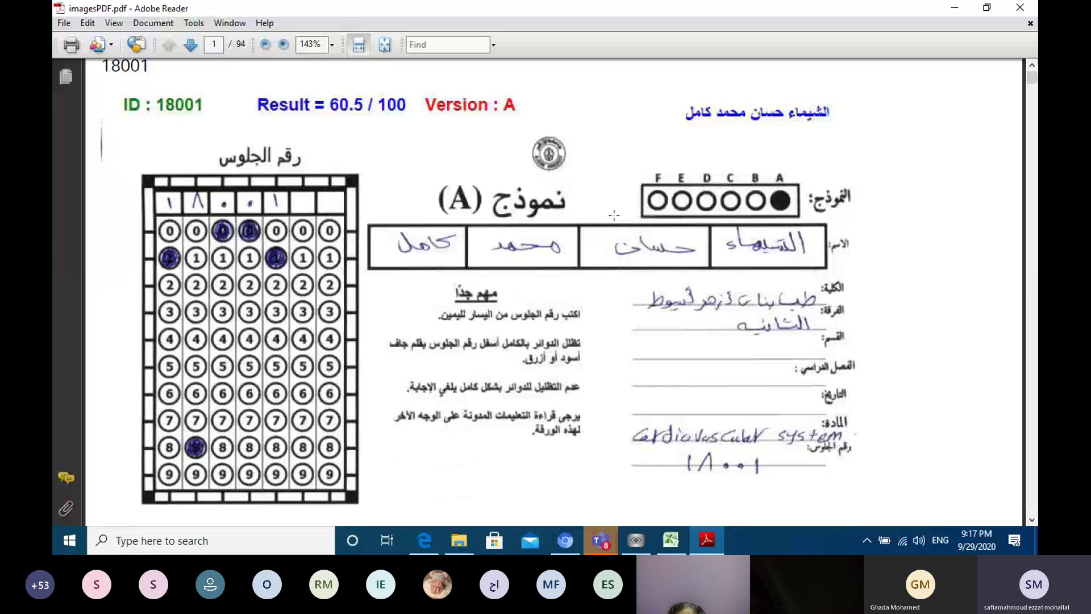
{"action": "scroll", "coordinate": [614, 215], "scroll_direction": "down", "scroll_amount": 10}
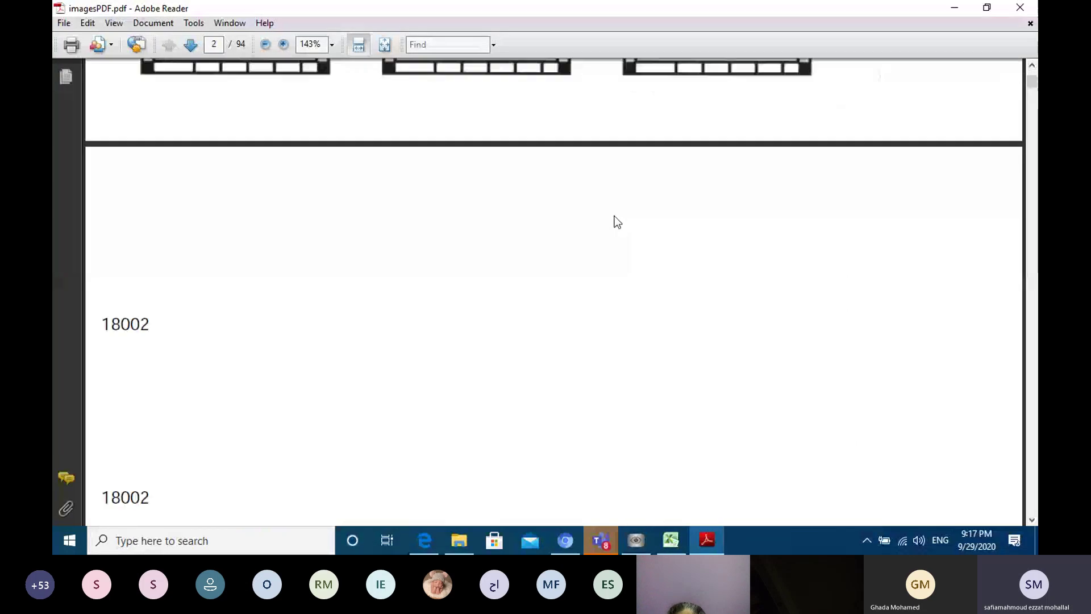
{"action": "scroll", "coordinate": [617, 222], "scroll_direction": "down", "scroll_amount": 8}
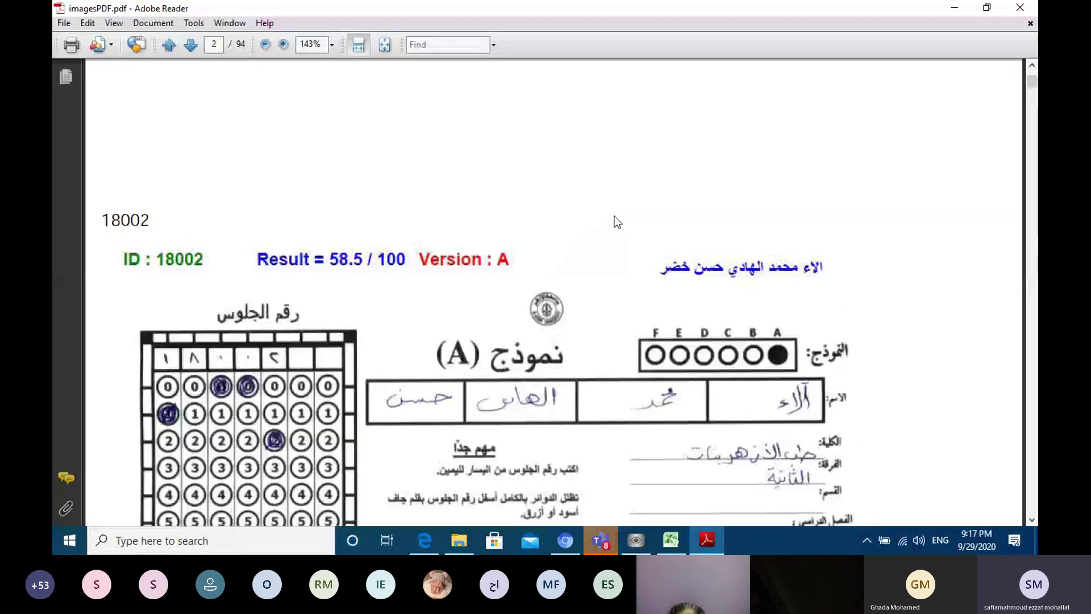
{"action": "scroll", "coordinate": [618, 222], "scroll_direction": "down", "scroll_amount": 15}
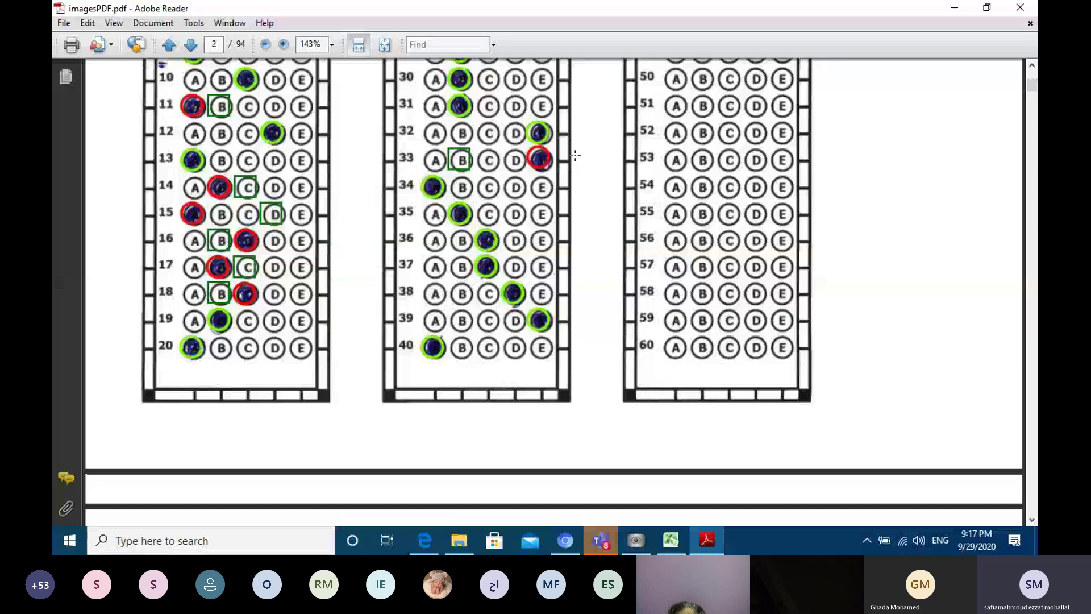
{"action": "scroll", "coordinate": [575, 155], "scroll_direction": "down", "scroll_amount": 5}
{"action": "scroll", "coordinate": [575, 155], "scroll_direction": "down", "scroll_amount": 7}
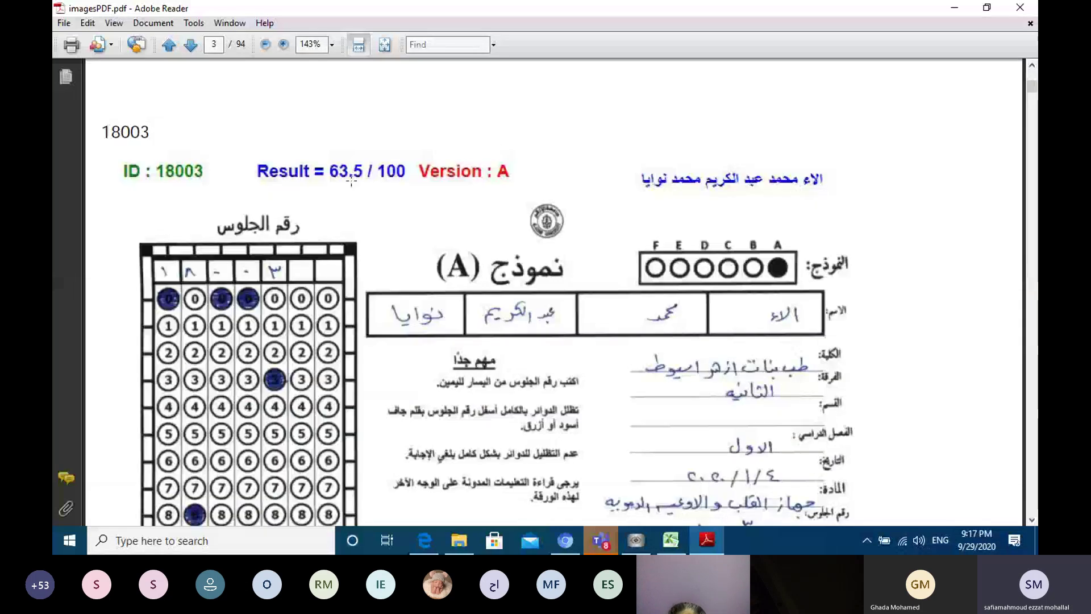
- Examine the candidate details and the colour-marked answers 1 to 45 on the page 3 sheet
{"action": "scroll", "coordinate": [627, 143], "scroll_direction": "down", "scroll_amount": 5}
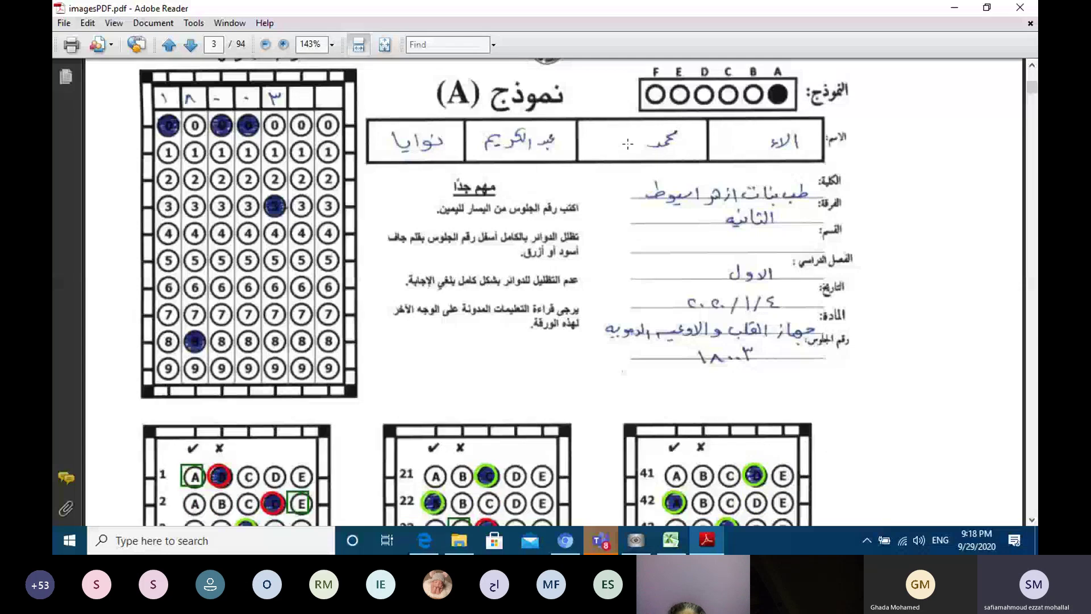
{"action": "scroll", "coordinate": [627, 144], "scroll_direction": "down", "scroll_amount": 11}
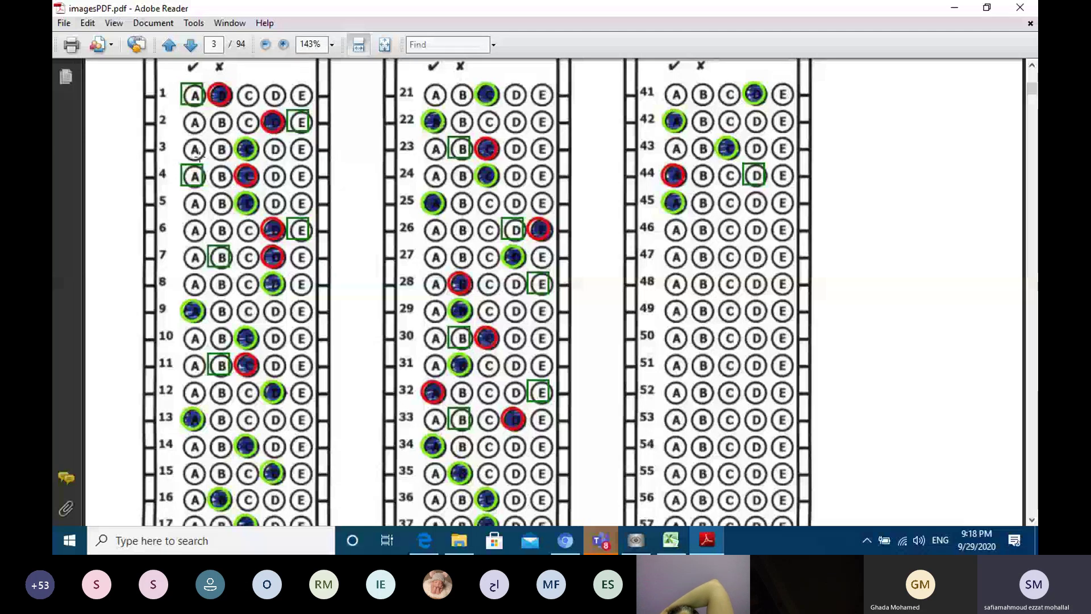
{"action": "scroll", "coordinate": [524, 164], "scroll_direction": "down", "scroll_amount": 4}
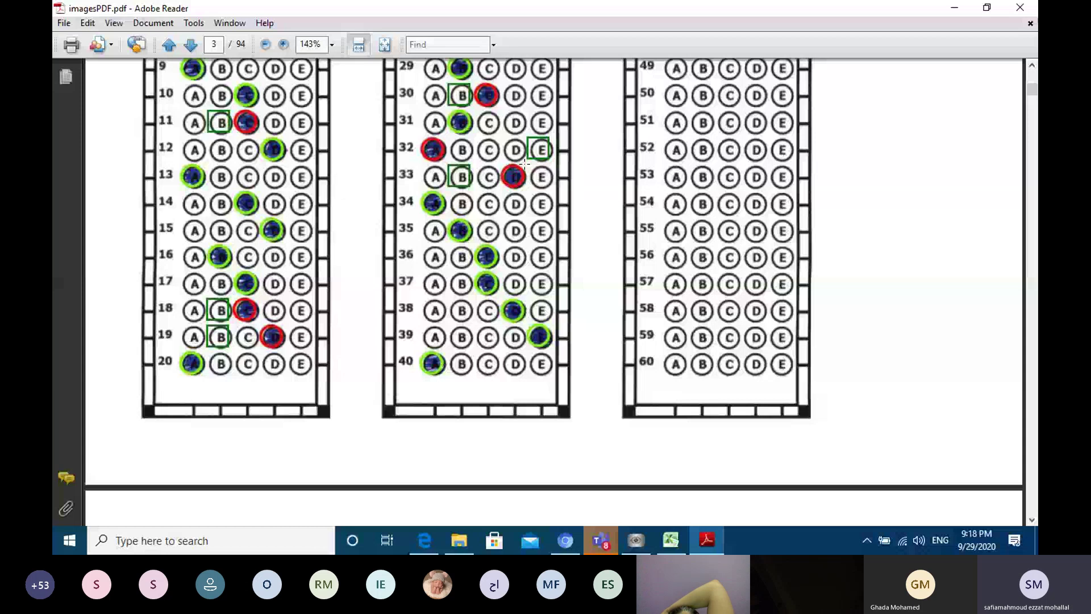
- Search imagesPDF for a student's seat number and view the graded answers on the matching sheet
{"action": "scroll", "coordinate": [524, 164], "scroll_direction": "up", "scroll_amount": 7}
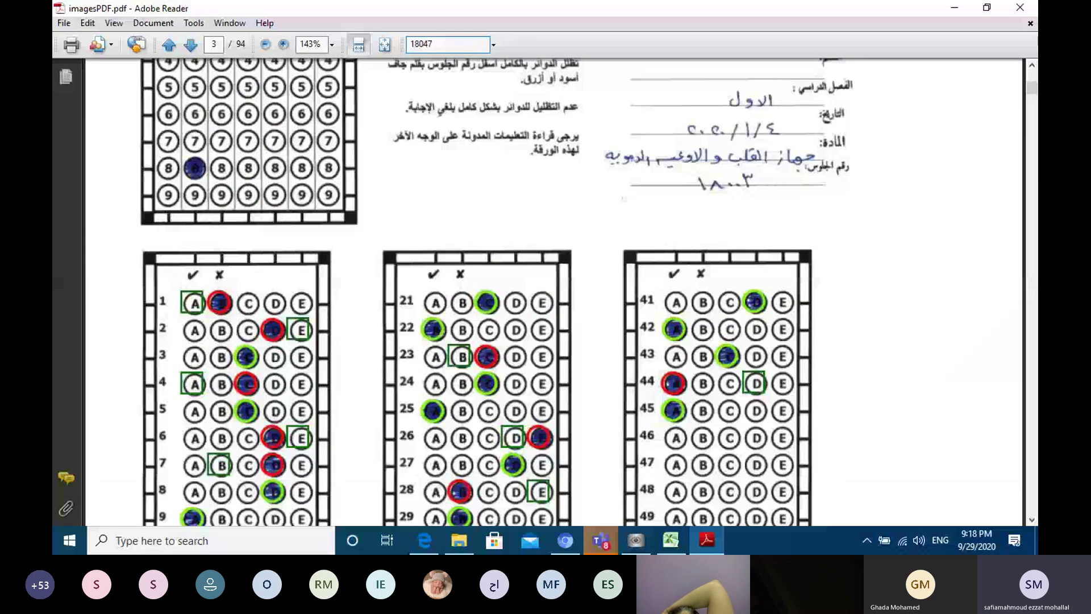
{"action": "key", "text": "Return"}
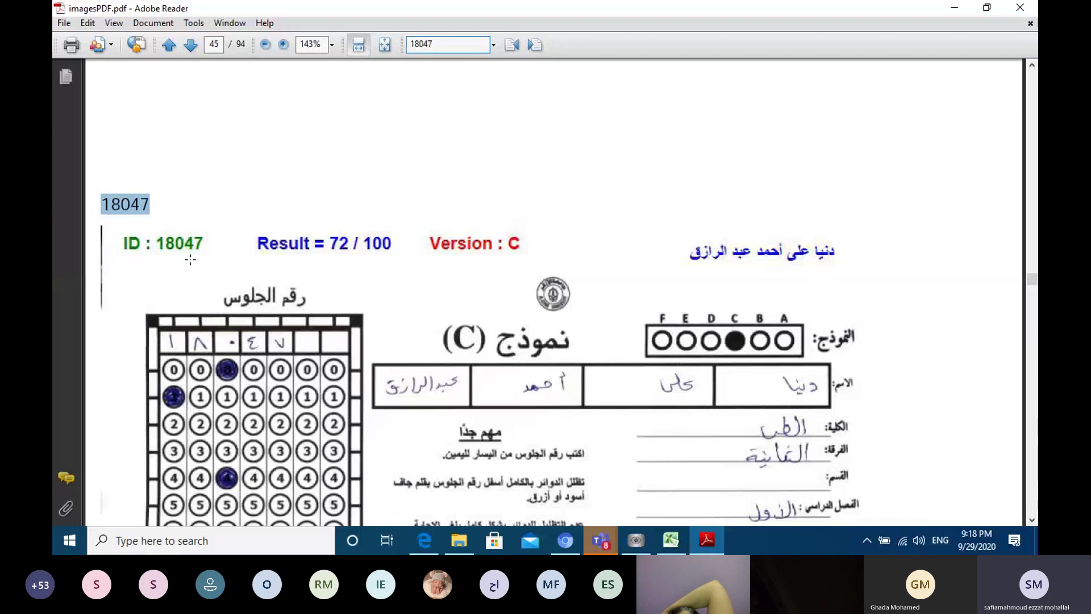
{"action": "scroll", "coordinate": [191, 260], "scroll_direction": "down", "scroll_amount": 2}
{"action": "scroll", "coordinate": [332, 268], "scroll_direction": "down", "scroll_amount": 2}
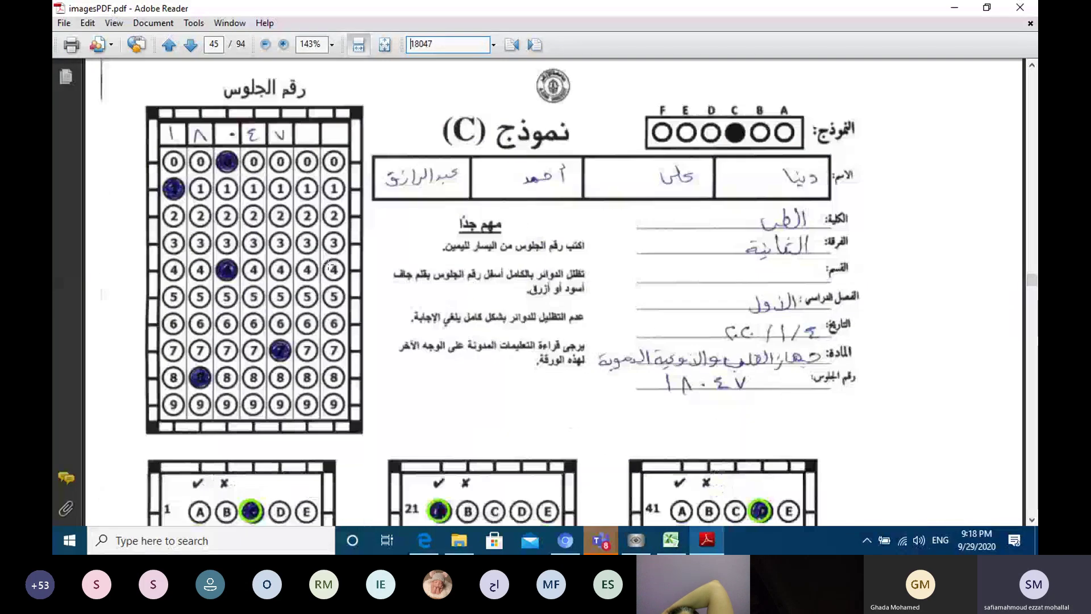
{"action": "scroll", "coordinate": [331, 269], "scroll_direction": "down", "scroll_amount": 3}
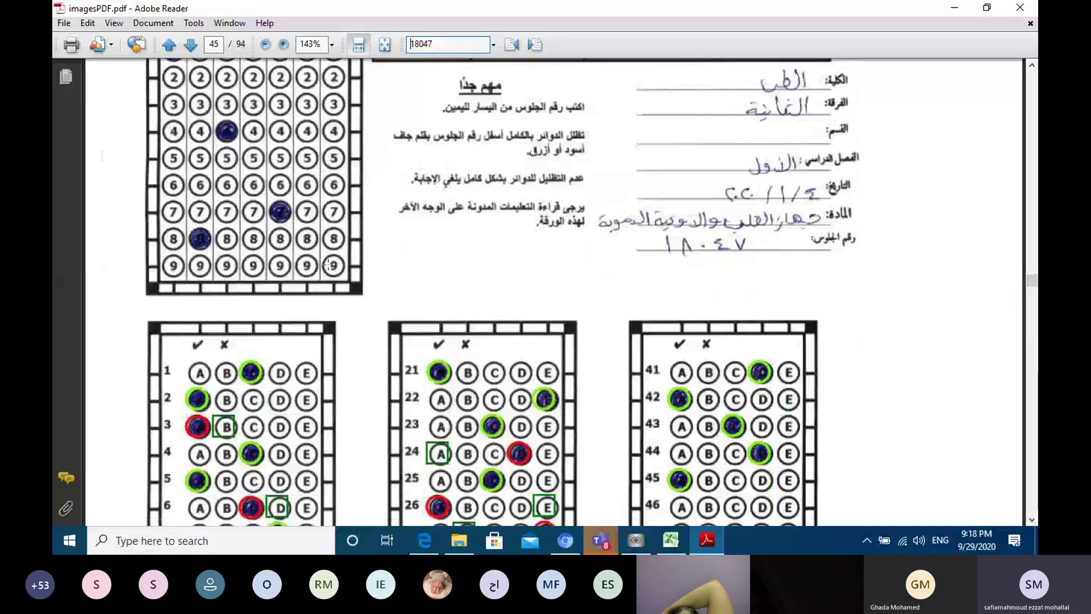
{"action": "scroll", "coordinate": [328, 264], "scroll_direction": "down", "scroll_amount": 8}
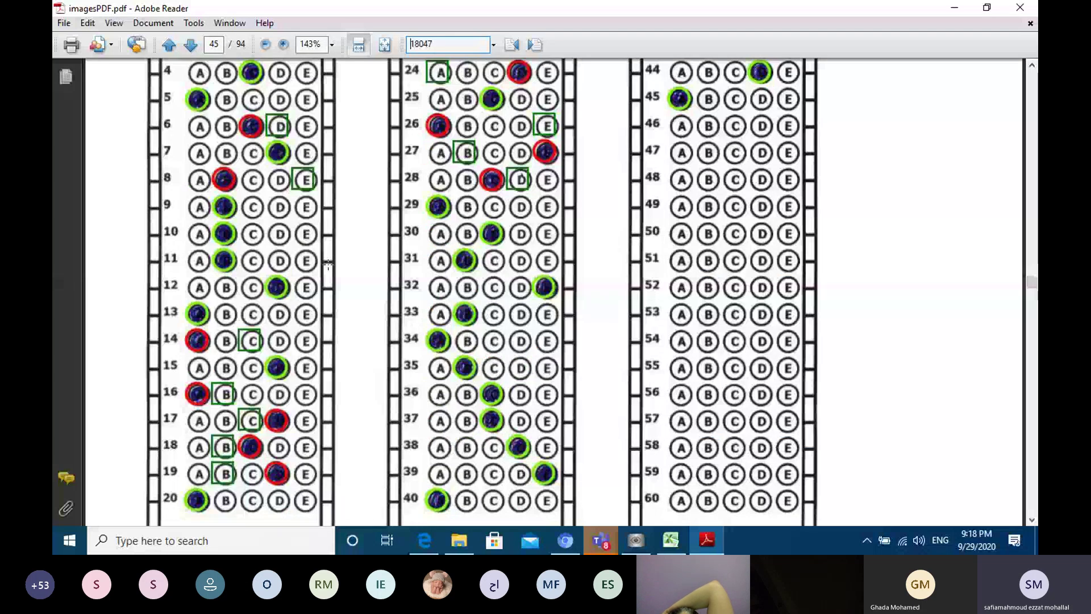
- Examine the correct and wrong answer marks on the page 45 sheet together with its header's ID, result and version
{"action": "scroll", "coordinate": [328, 264], "scroll_direction": "up", "scroll_amount": 3}
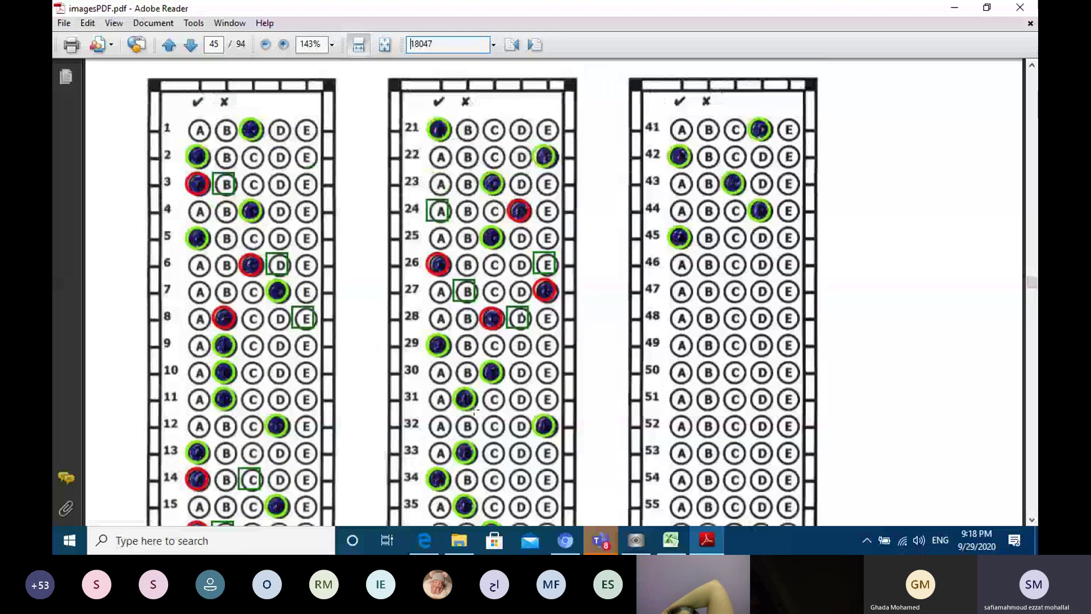
{"action": "scroll", "coordinate": [572, 356], "scroll_direction": "up", "scroll_amount": 4}
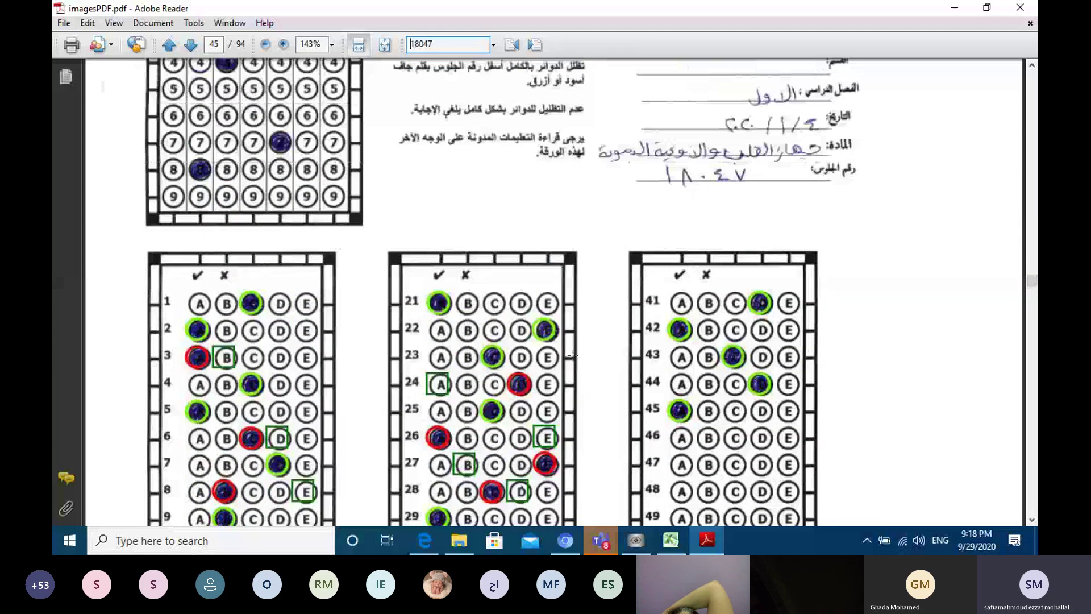
{"action": "scroll", "coordinate": [572, 355], "scroll_direction": "down", "scroll_amount": 3}
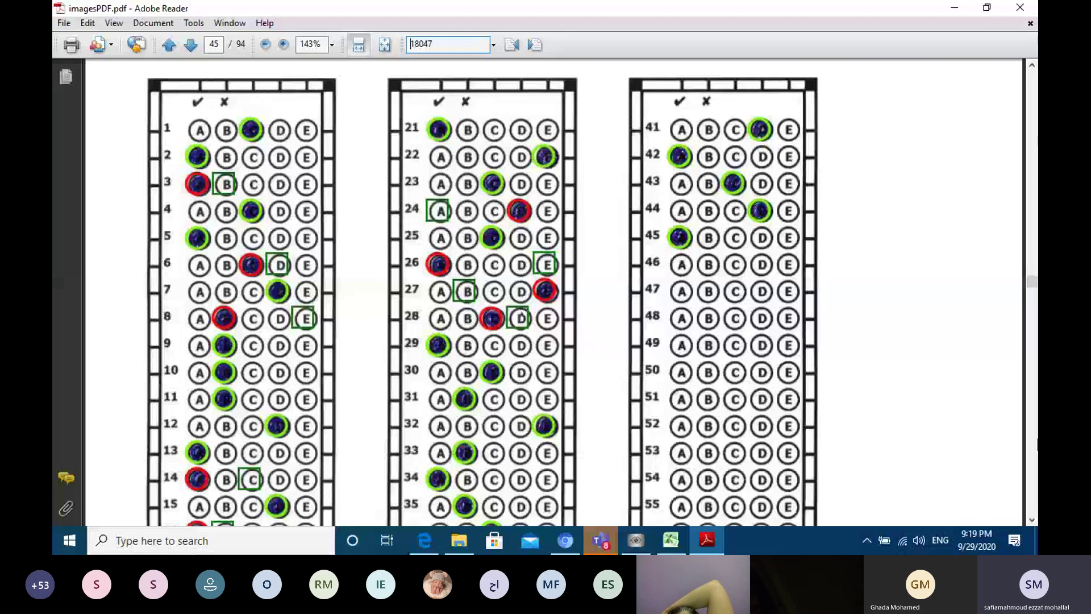
{"action": "scroll", "coordinate": [705, 300], "scroll_direction": "down", "scroll_amount": 1}
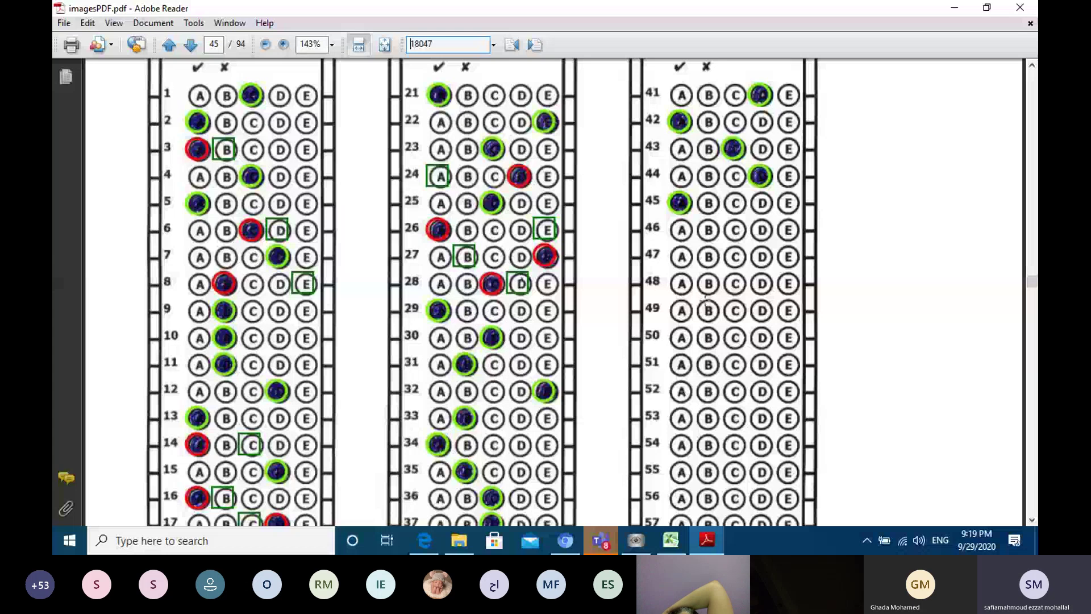
{"action": "scroll", "coordinate": [604, 320], "scroll_direction": "up", "scroll_amount": 7}
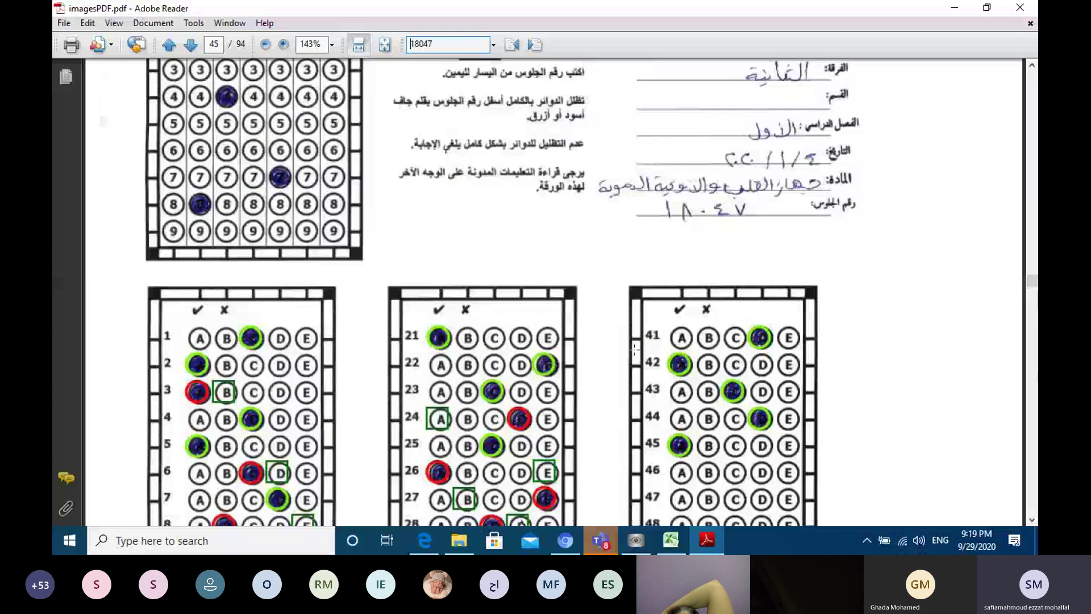
{"action": "scroll", "coordinate": [634, 349], "scroll_direction": "up", "scroll_amount": 1}
{"action": "scroll", "coordinate": [624, 165], "scroll_direction": "down", "scroll_amount": 4}
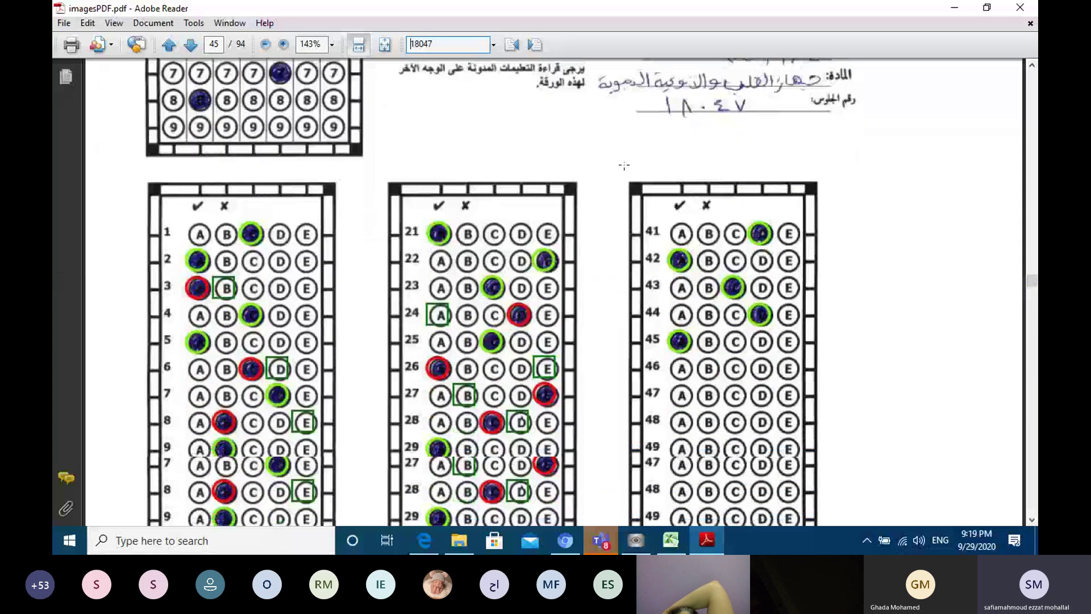
{"action": "scroll", "coordinate": [623, 165], "scroll_direction": "down", "scroll_amount": 10}
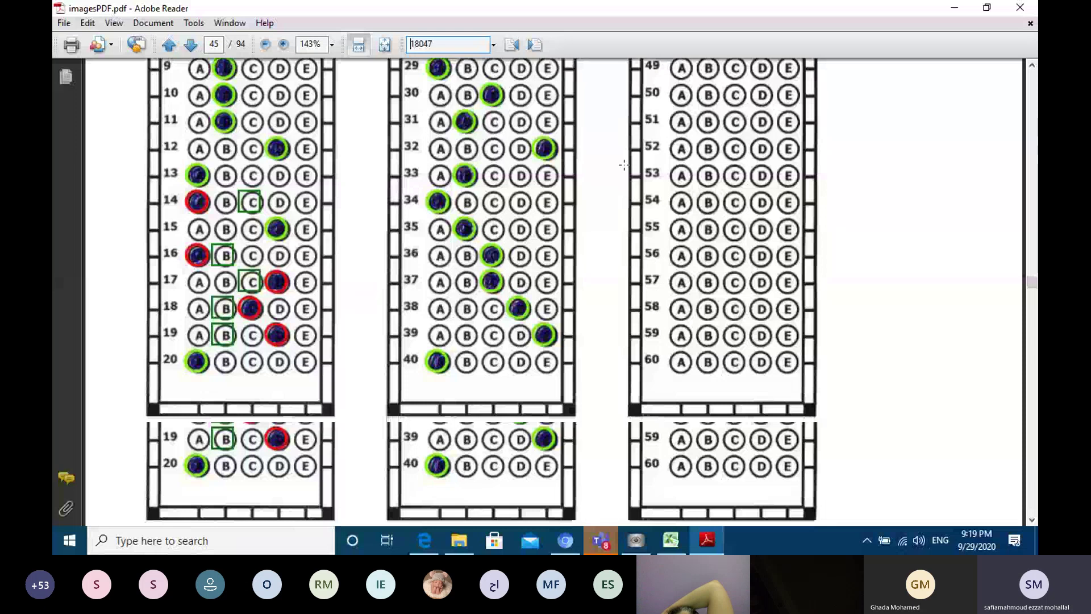
{"action": "scroll", "coordinate": [624, 166], "scroll_direction": "up", "scroll_amount": 8}
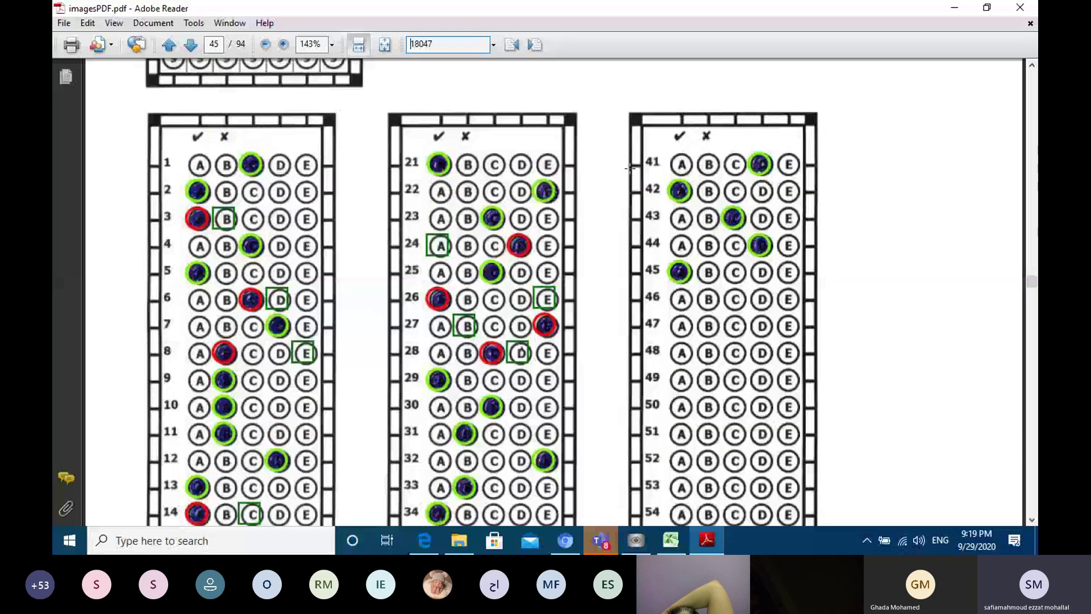
{"action": "scroll", "coordinate": [629, 166], "scroll_direction": "down", "scroll_amount": 1}
{"action": "scroll", "coordinate": [507, 268], "scroll_direction": "up", "scroll_amount": 4}
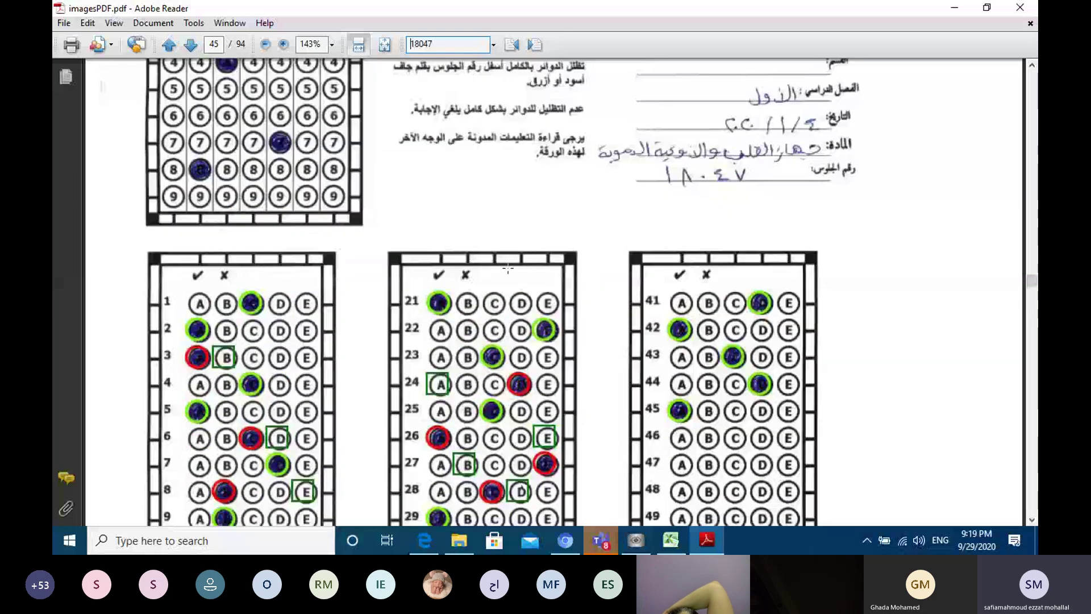
{"action": "scroll", "coordinate": [507, 268], "scroll_direction": "up", "scroll_amount": 7}
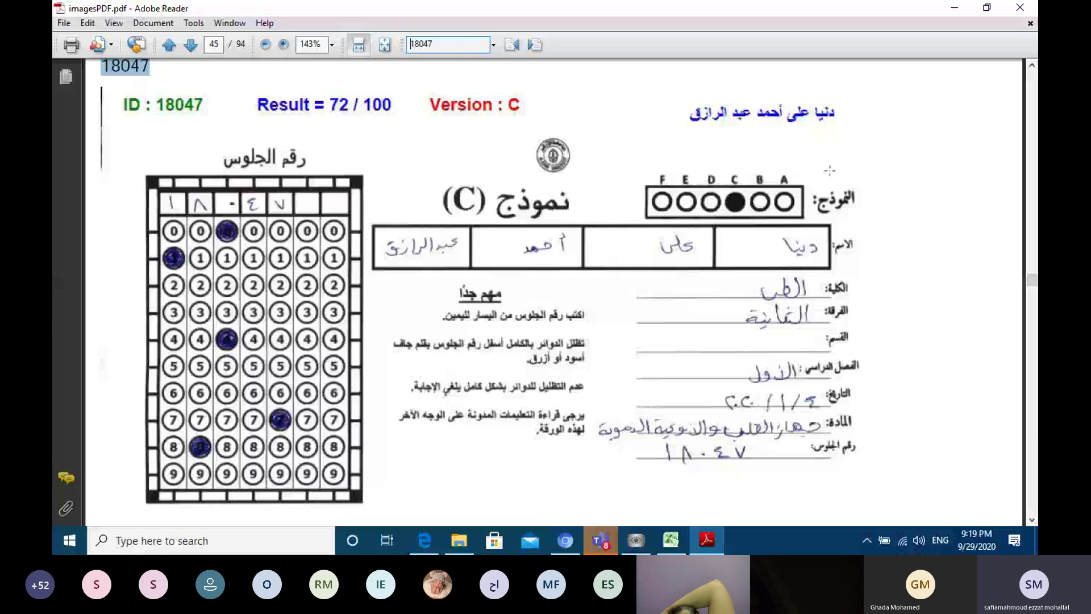
{"action": "scroll", "coordinate": [830, 170], "scroll_direction": "down", "scroll_amount": 3}
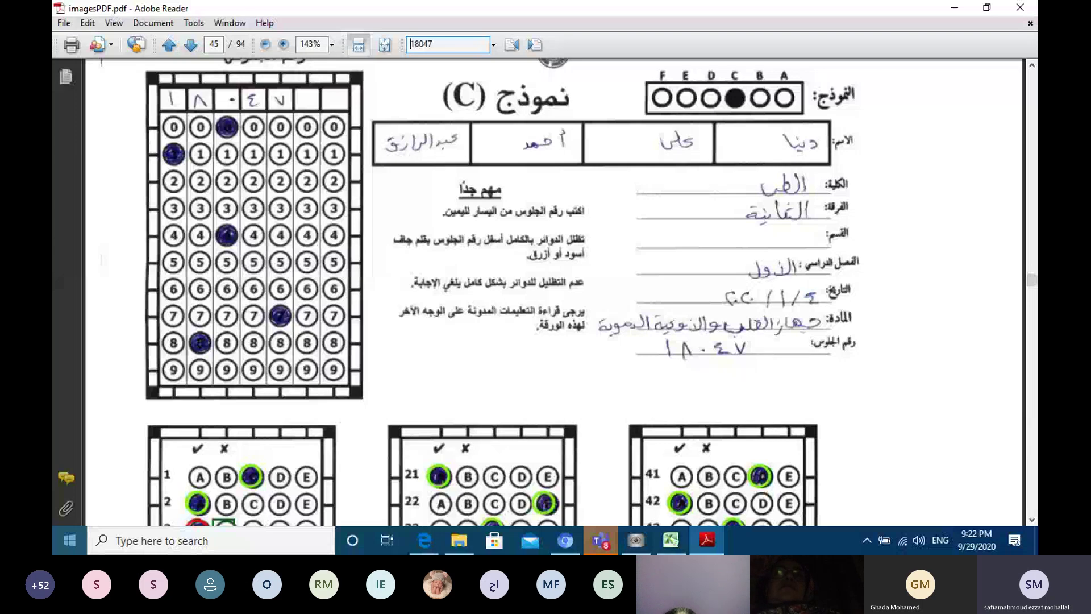
{"action": "scroll", "coordinate": [187, 97], "scroll_direction": "up", "scroll_amount": 3}
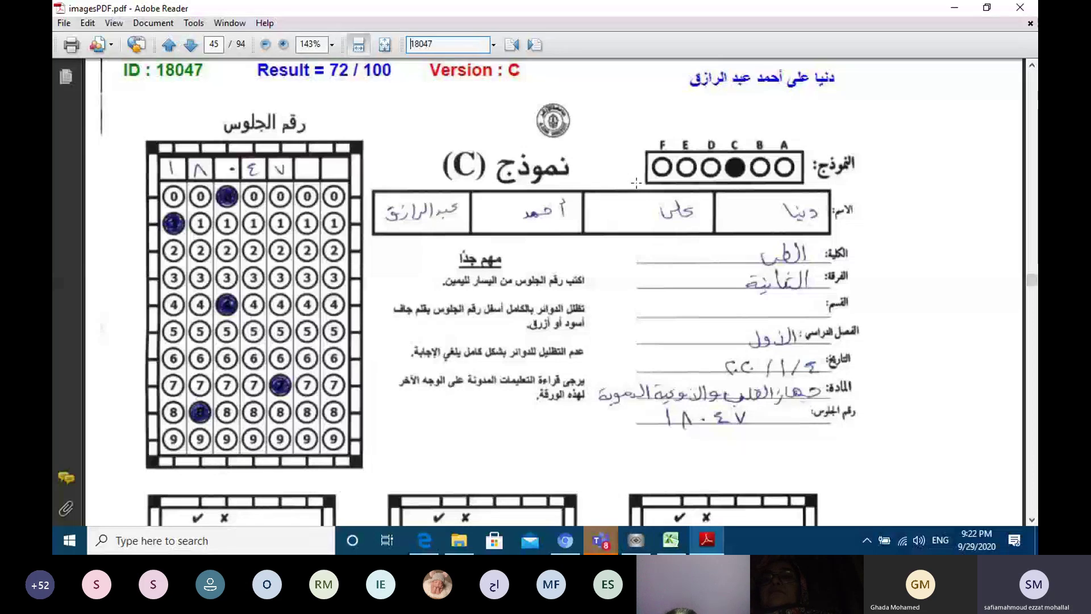
{"action": "scroll", "coordinate": [756, 353], "scroll_direction": "down", "scroll_amount": 1}
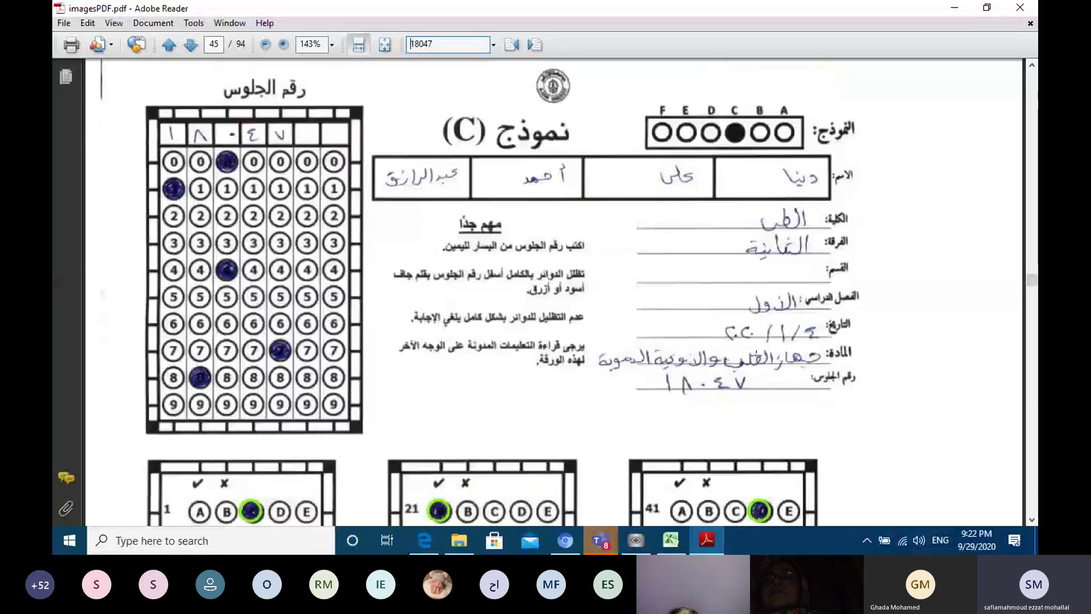
{"action": "scroll", "coordinate": [755, 353], "scroll_direction": "down", "scroll_amount": 10}
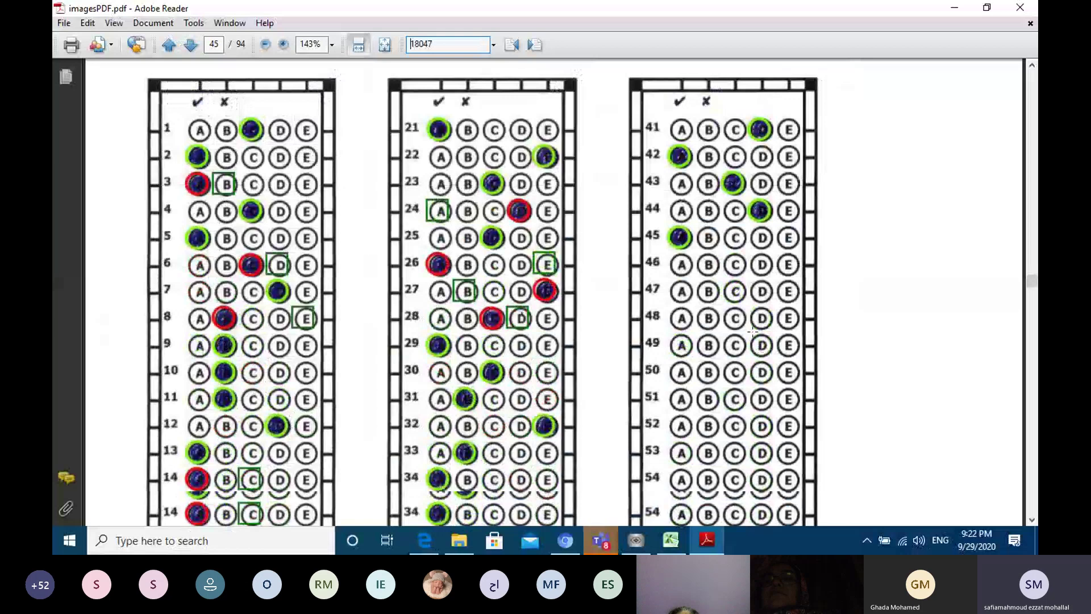
- View the last graded sheet, page 94, and close imagesPDF
{"action": "scroll", "coordinate": [753, 332], "scroll_direction": "down", "scroll_amount": 5}
{"action": "left_click_drag", "start_coordinate": [1031, 284], "coordinate": [1032, 508]}
{"action": "scroll", "coordinate": [921, 435], "scroll_direction": "up", "scroll_amount": 10}
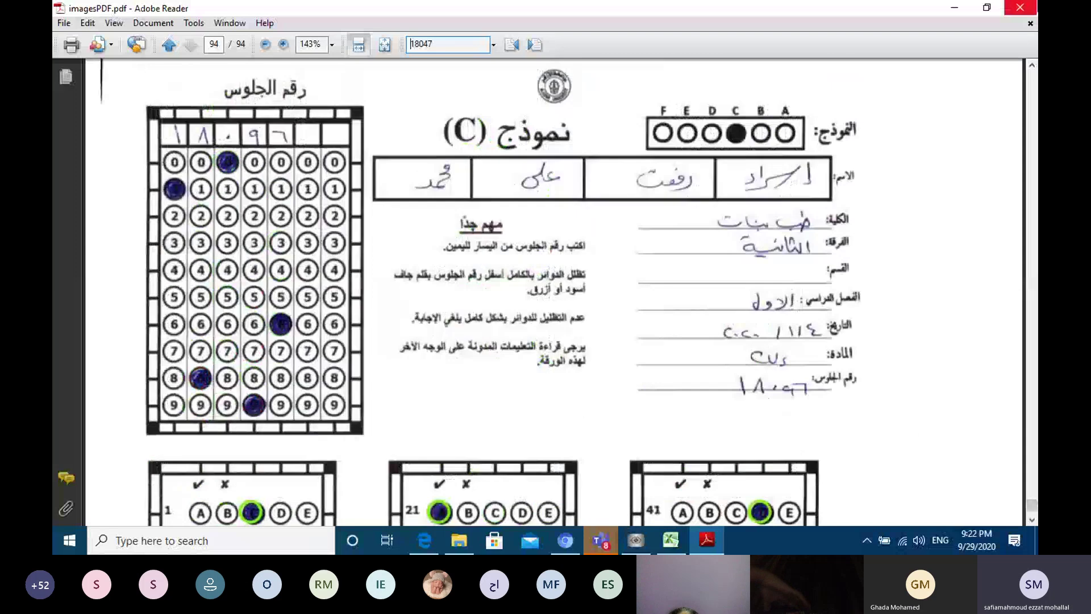
{"action": "key", "text": "alt+F4"}
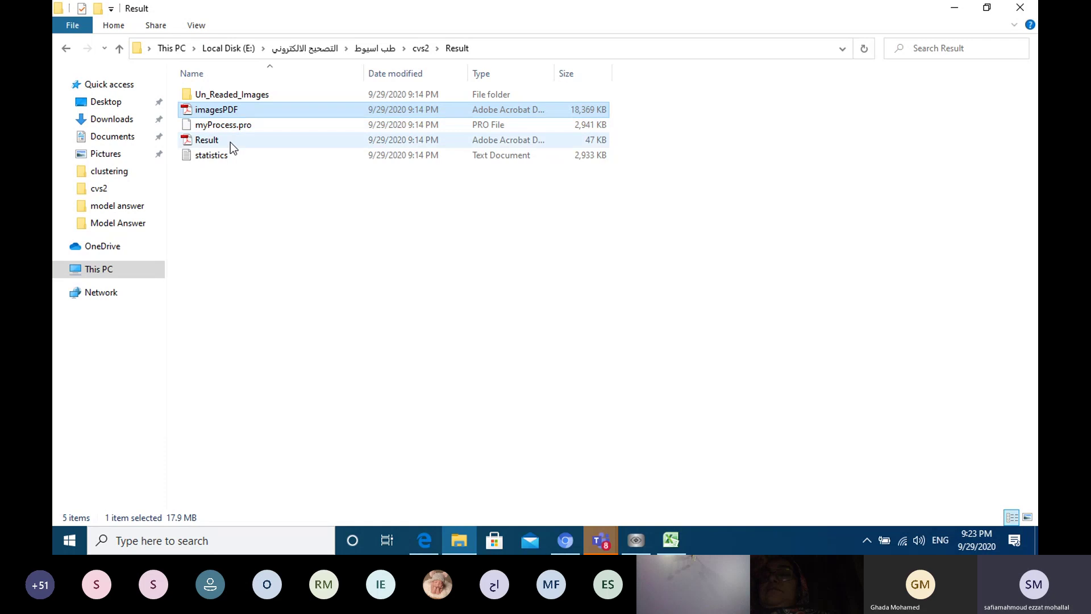
- Open the Result PDF and examine its exam header and the table of seat numbers, names, grades, versions and images
{"action": "double_click", "coordinate": [213, 142]}
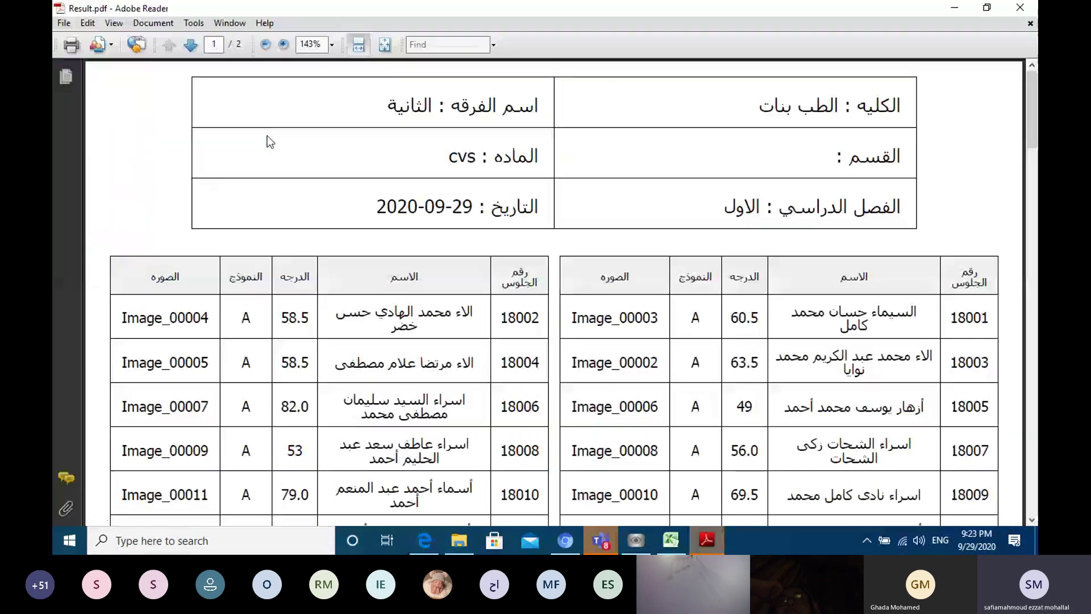
{"action": "scroll", "coordinate": [552, 116], "scroll_direction": "down", "scroll_amount": 3}
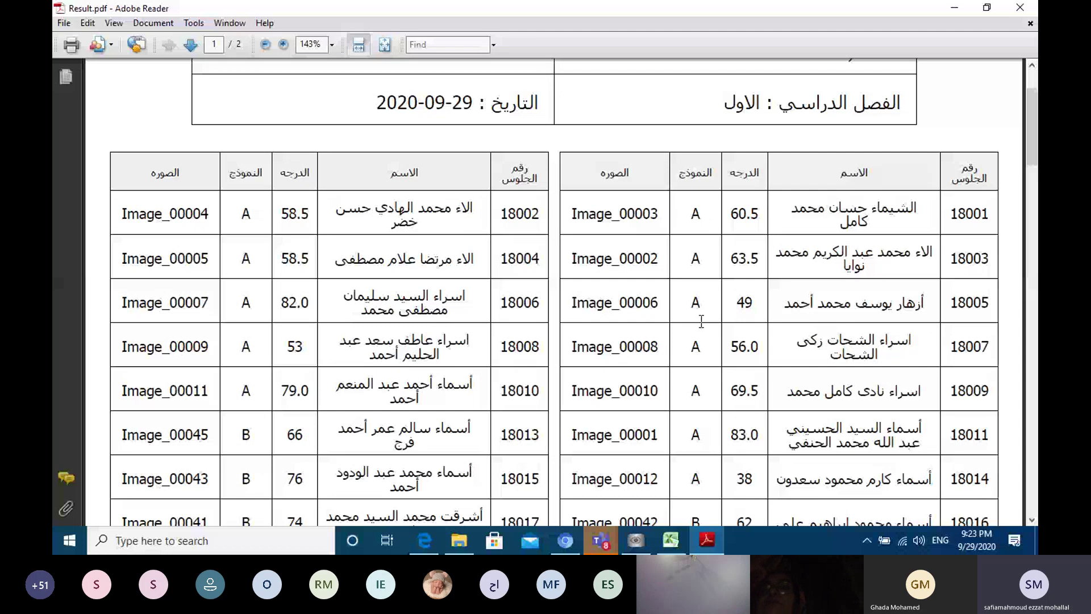
{"action": "scroll", "coordinate": [650, 226], "scroll_direction": "up", "scroll_amount": 2}
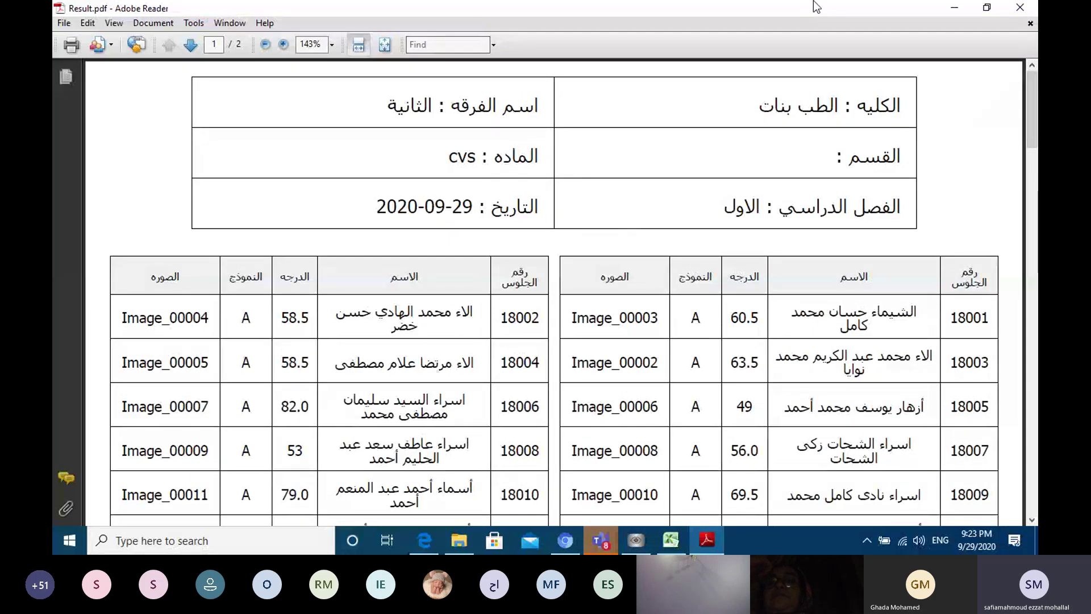
{"action": "scroll", "coordinate": [678, 230], "scroll_direction": "down", "scroll_amount": 2}
{"action": "scroll", "coordinate": [678, 230], "scroll_direction": "down", "scroll_amount": 3}
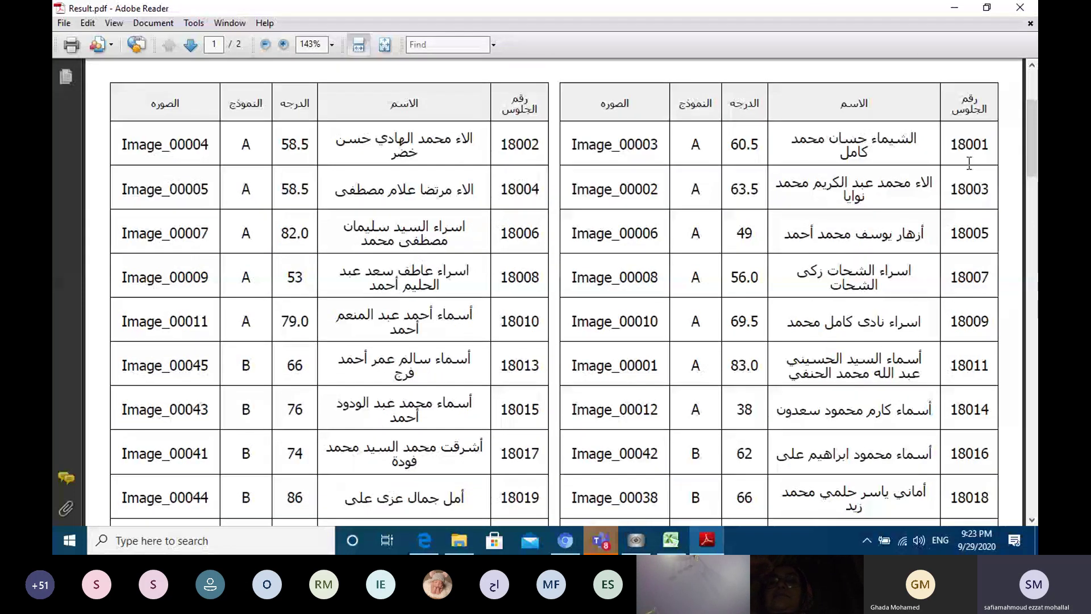
{"action": "left_click_drag", "start_coordinate": [969, 163], "coordinate": [917, 155]}
{"action": "left_click", "coordinate": [935, 240]}
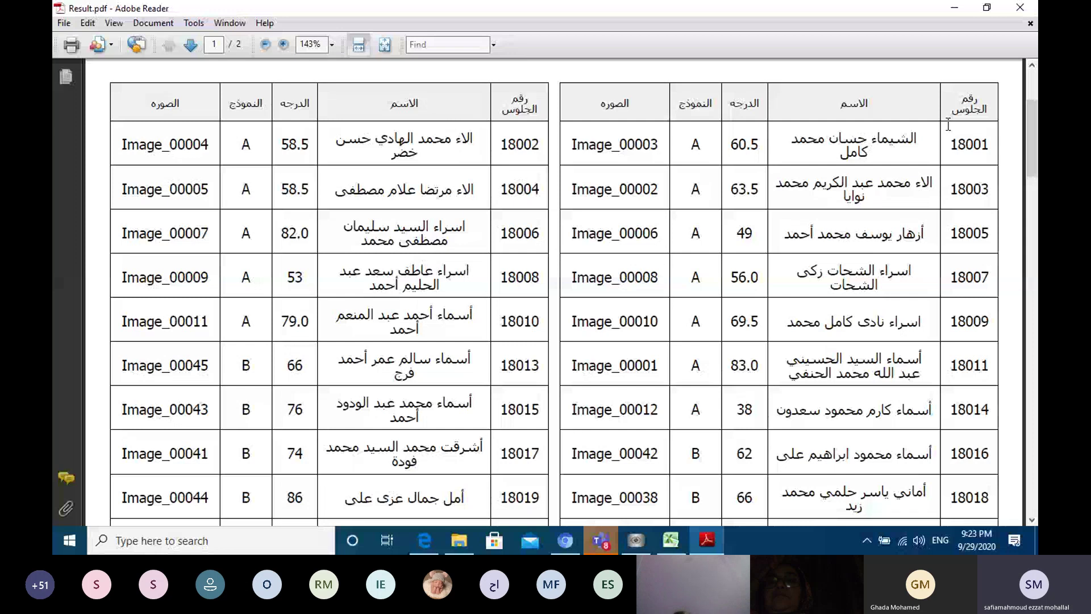
- Look through the rest of the results table to the last seat numbers on page 2 and close the Result PDF
{"action": "left_click_drag", "start_coordinate": [947, 124], "coordinate": [385, 160]}
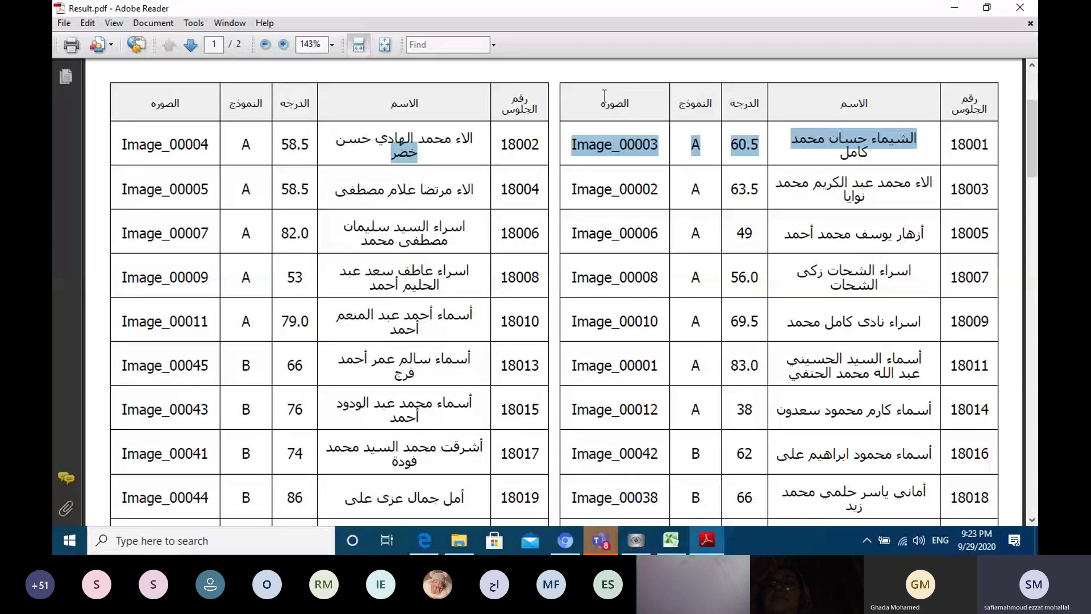
{"action": "scroll", "coordinate": [504, 143], "scroll_direction": "down", "scroll_amount": 3}
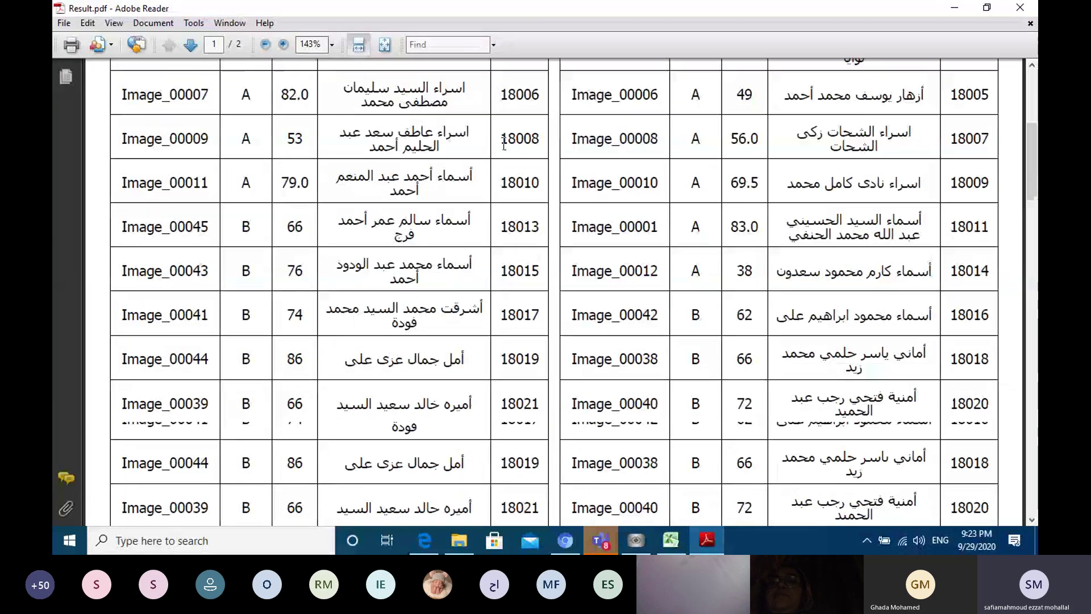
{"action": "scroll", "coordinate": [503, 143], "scroll_direction": "down", "scroll_amount": 15}
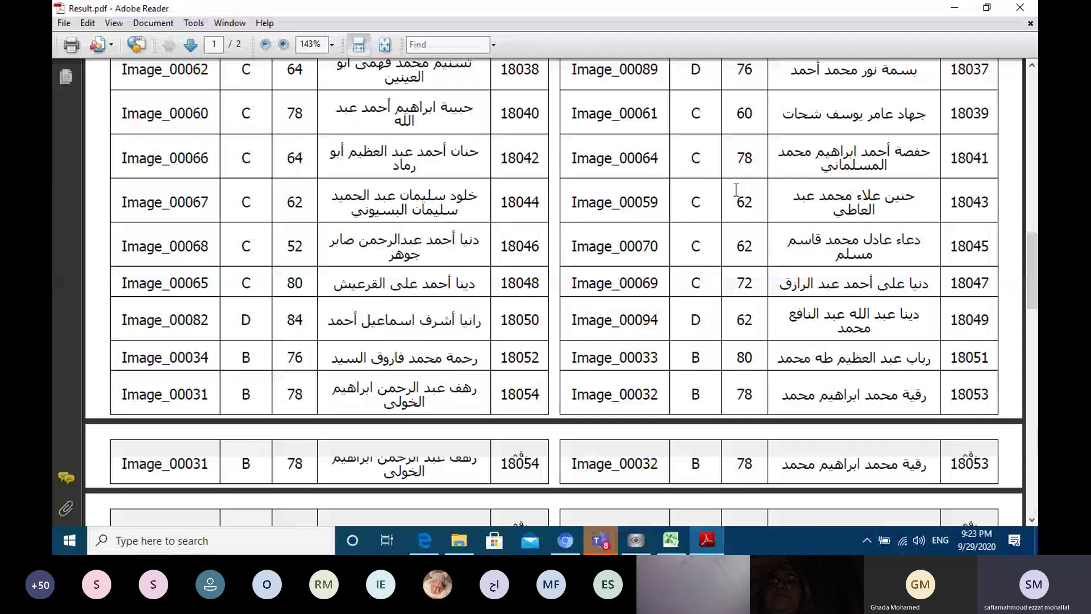
{"action": "scroll", "coordinate": [736, 190], "scroll_direction": "down", "scroll_amount": 20}
{"action": "scroll", "coordinate": [884, 176], "scroll_direction": "up", "scroll_amount": 5}
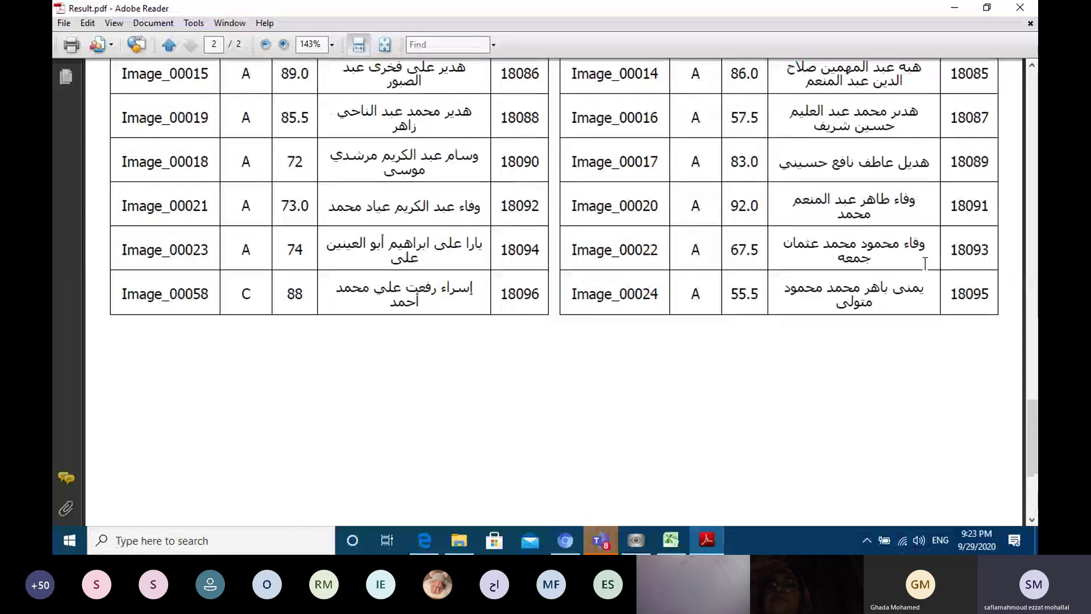
{"action": "scroll", "coordinate": [929, 260], "scroll_direction": "up", "scroll_amount": 3}
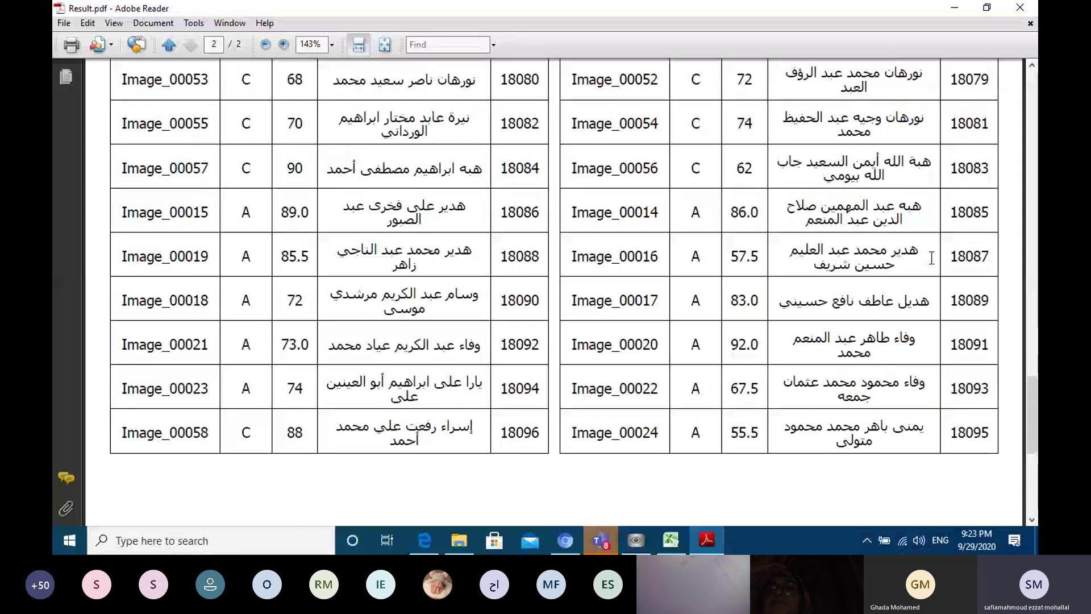
{"action": "scroll", "coordinate": [932, 257], "scroll_direction": "up", "scroll_amount": 3}
{"action": "scroll", "coordinate": [1004, 151], "scroll_direction": "down", "scroll_amount": 6}
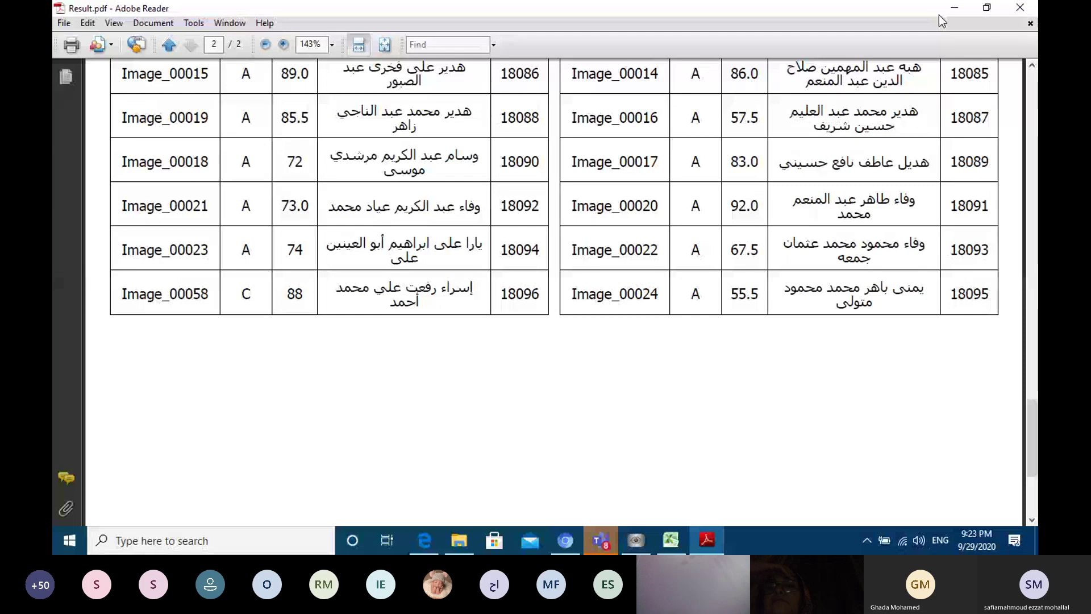
{"action": "left_click", "coordinate": [1017, 11]}
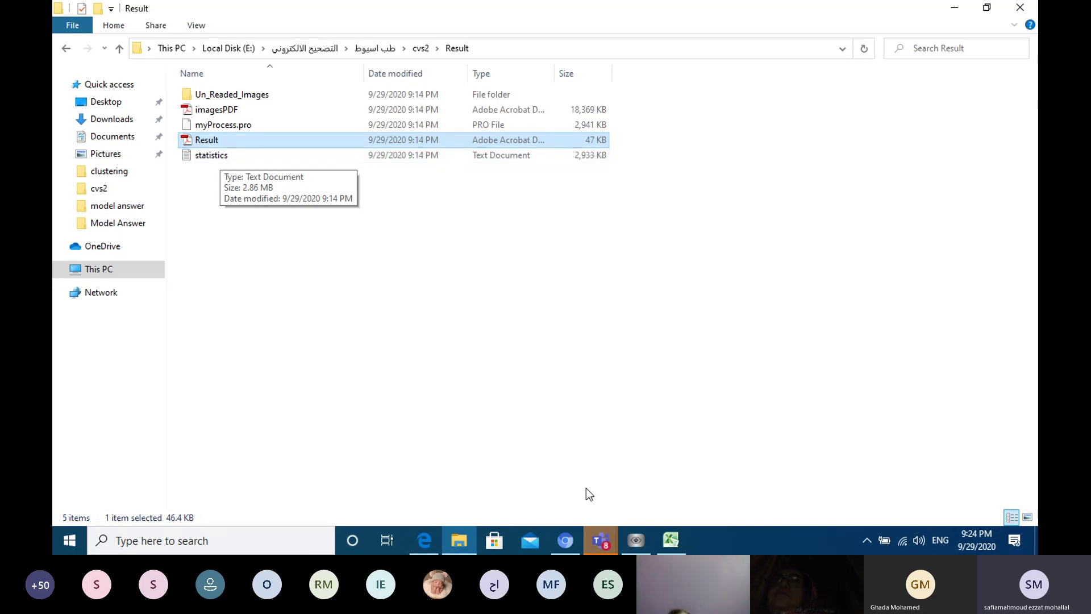
- Switch to the OMR grading program and load the statistics text file from the cvs2 Result folder into its exam statistics
{"action": "left_click", "coordinate": [636, 539]}
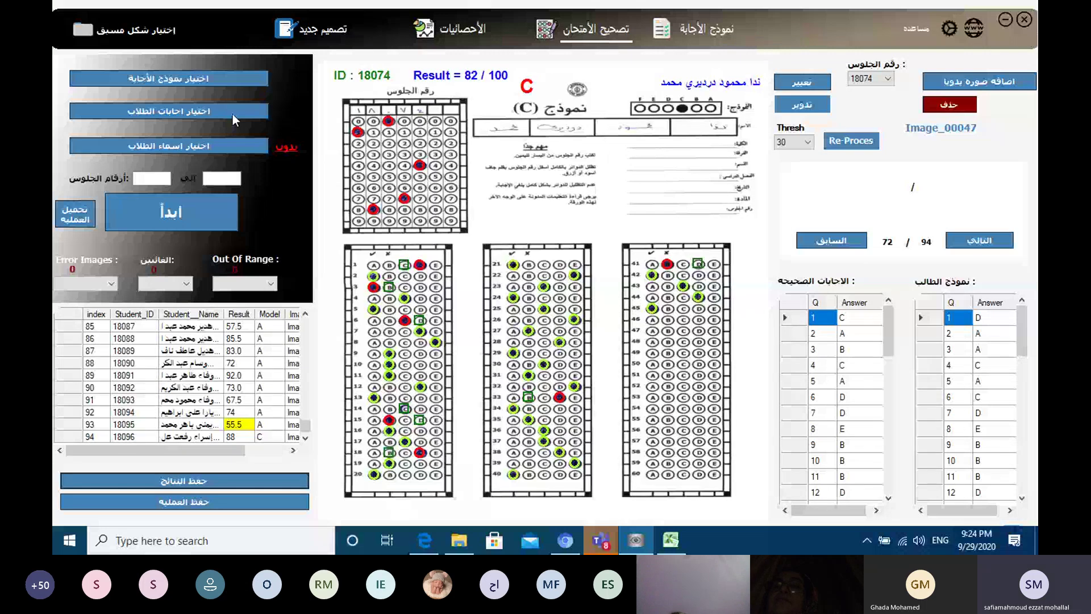
{"action": "left_click", "coordinate": [433, 29]}
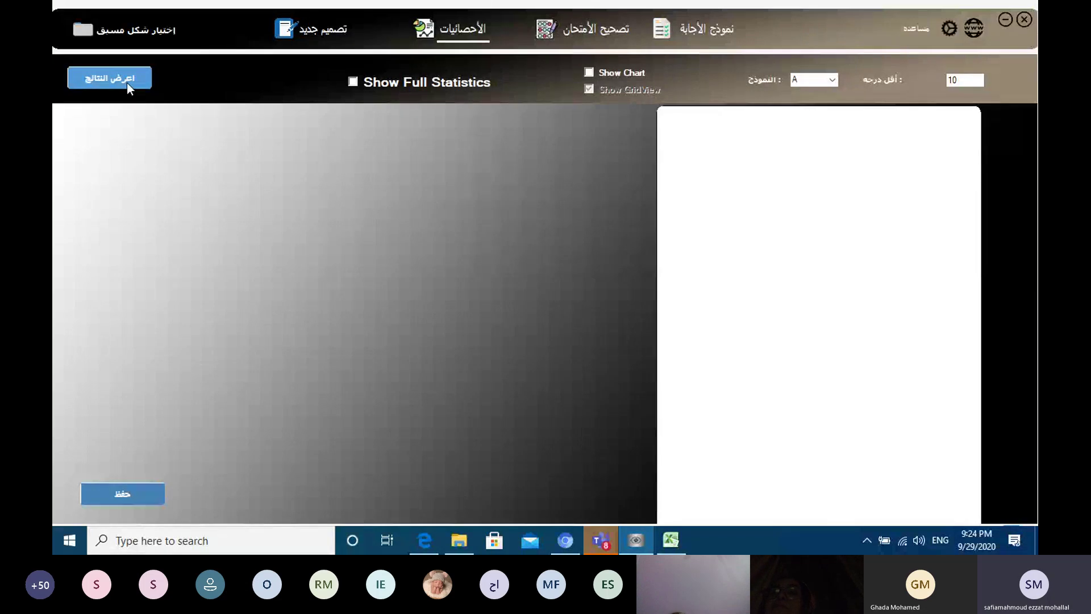
{"action": "left_click", "coordinate": [127, 83]}
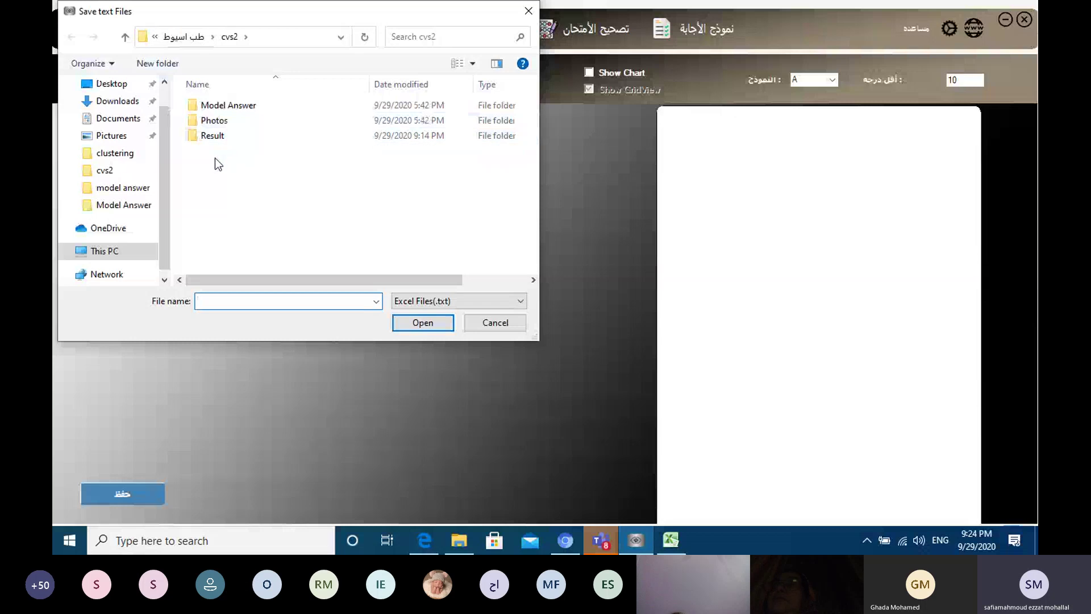
{"action": "left_click", "coordinate": [226, 137]}
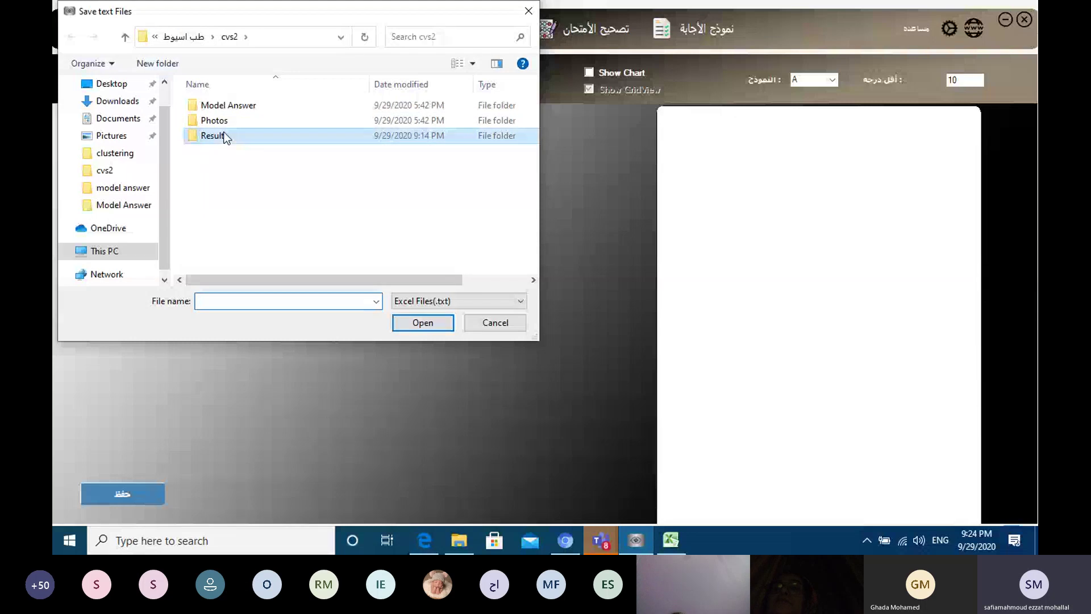
{"action": "double_click", "coordinate": [226, 137]}
{"action": "left_click", "coordinate": [227, 126]}
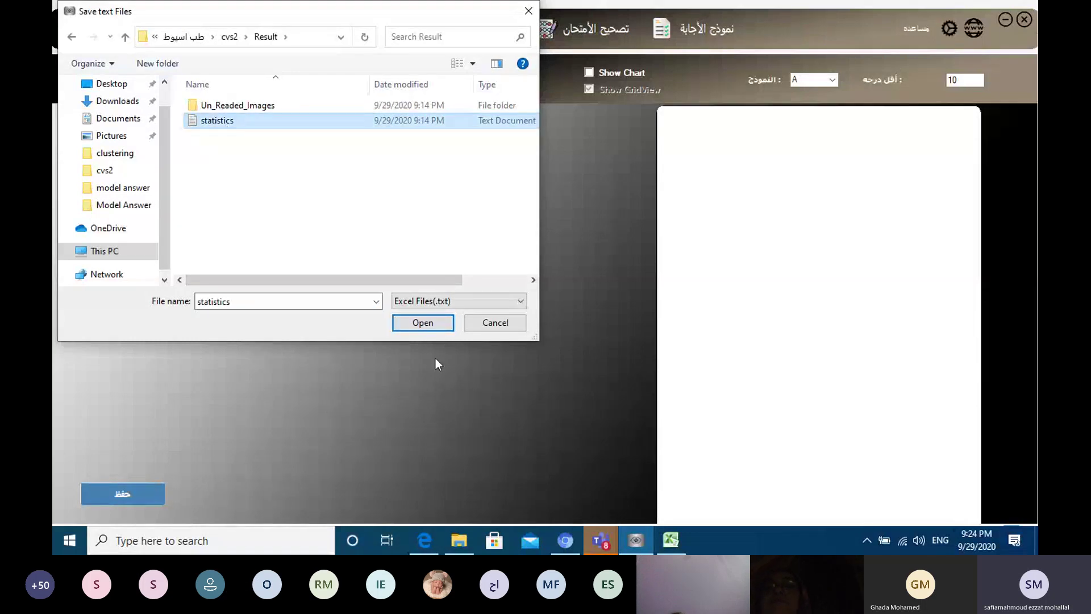
{"action": "left_click", "coordinate": [439, 323]}
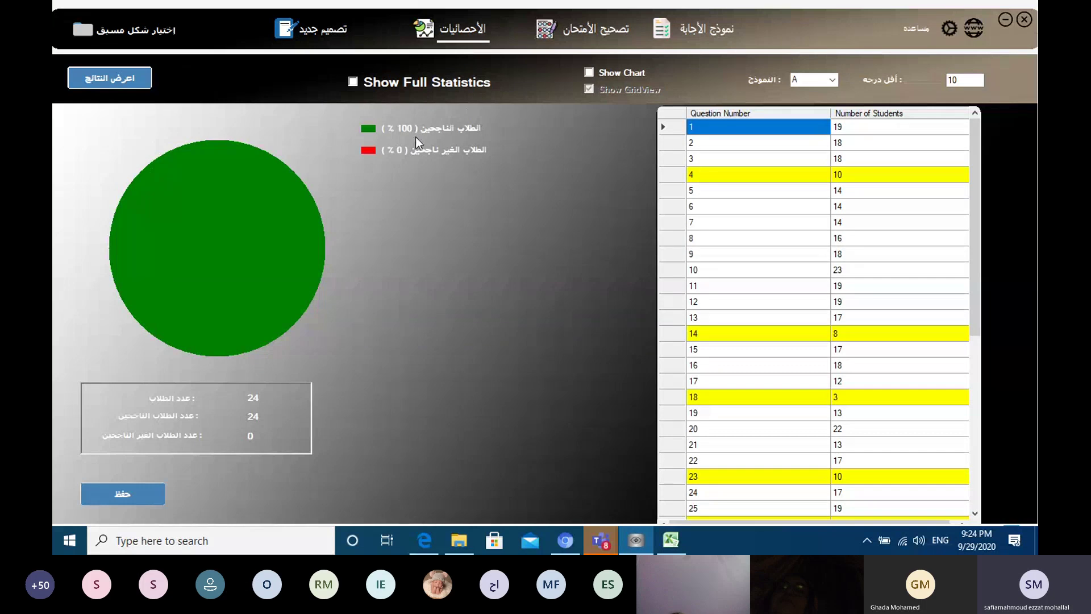
- Set the minimum passing grade to 48 and refresh the statistics for exam model A
{"action": "left_click", "coordinate": [967, 80]}
{"action": "left_click_drag", "start_coordinate": [966, 80], "coordinate": [947, 80]}
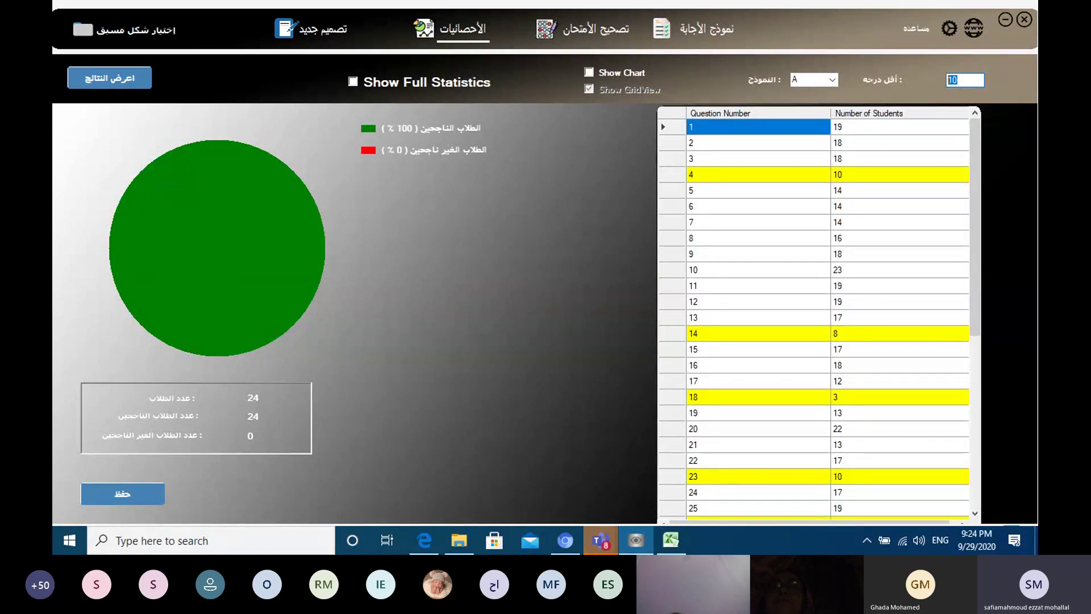
{"action": "type", "text": "5"}
{"action": "key", "text": "BackSpace"}
{"action": "type", "text": "48"}
{"action": "left_click", "coordinate": [793, 82]}
{"action": "left_click", "coordinate": [819, 104]}
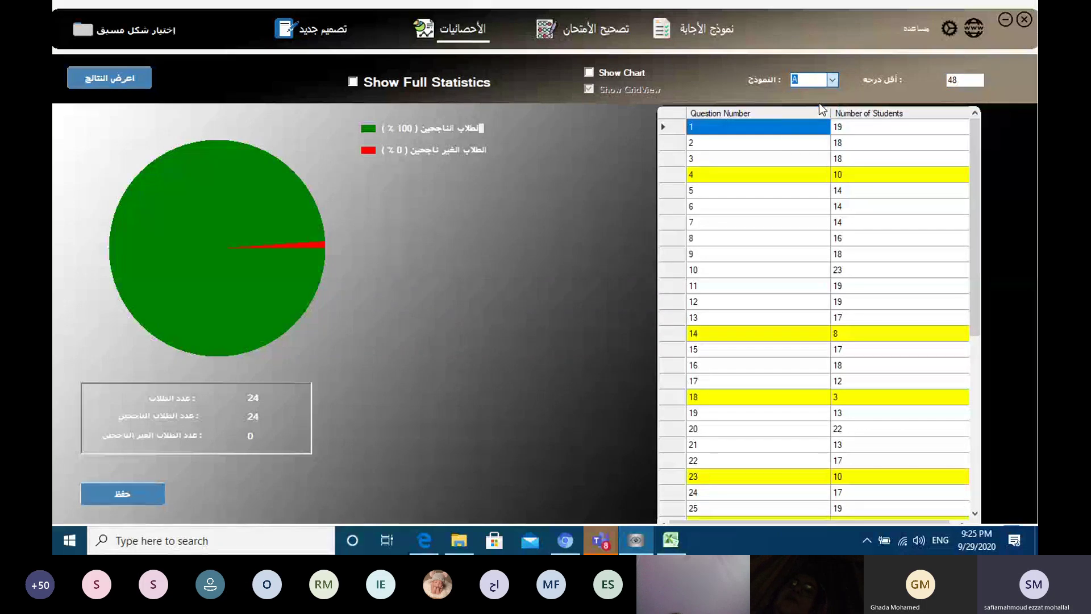
{"action": "left_click", "coordinate": [831, 80]}
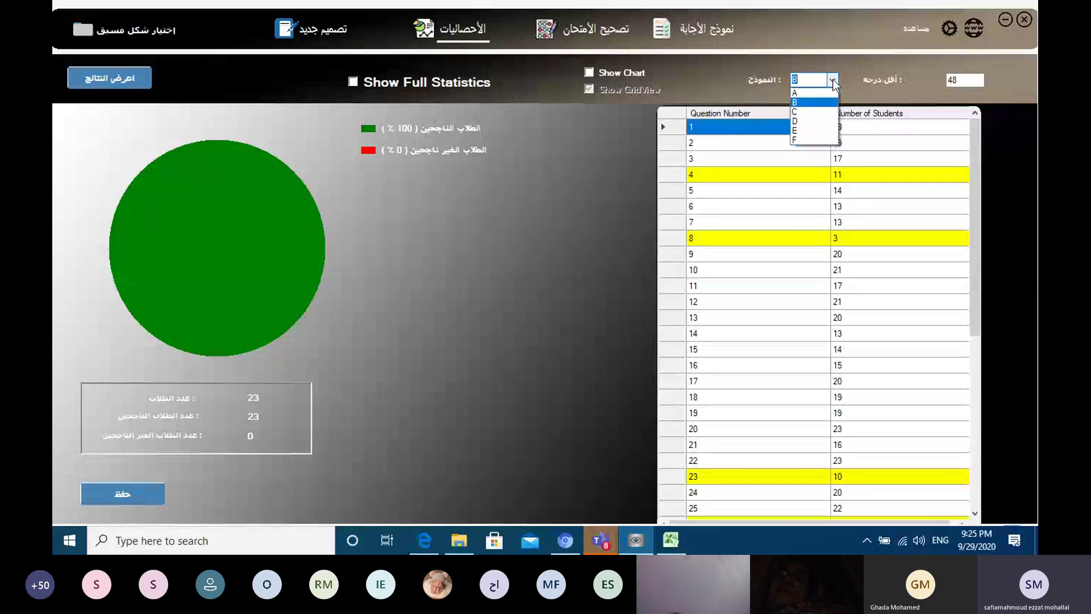
{"action": "left_click", "coordinate": [823, 94]}
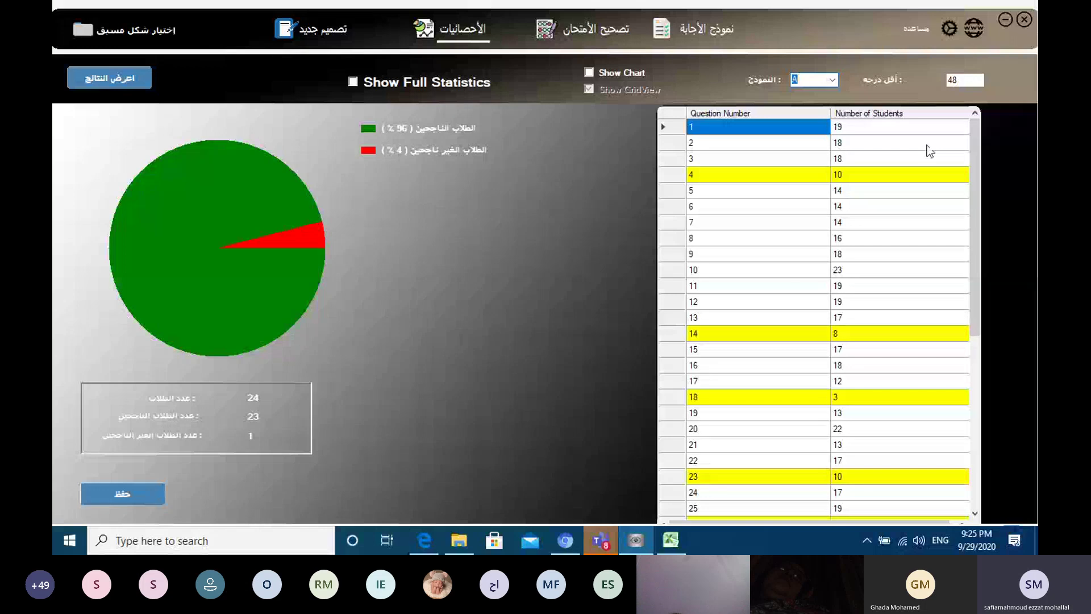
- Examine the number of students per question for model A, including the highlighted questions, through question 45
{"action": "left_click_drag", "start_coordinate": [975, 162], "coordinate": [789, 173]}
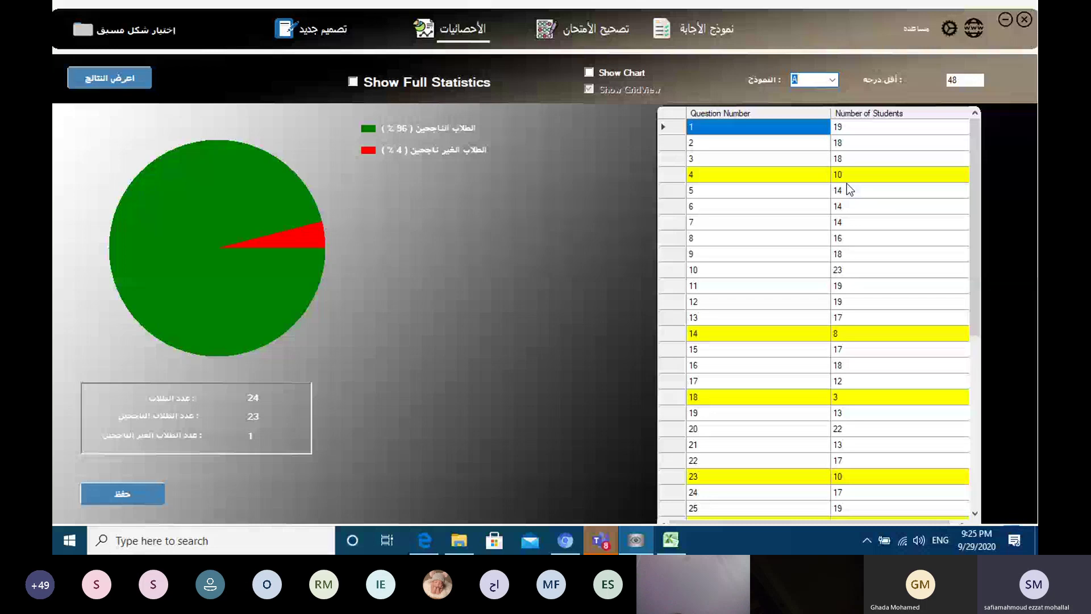
{"action": "left_click", "coordinate": [779, 116]}
{"action": "left_click", "coordinate": [851, 125]}
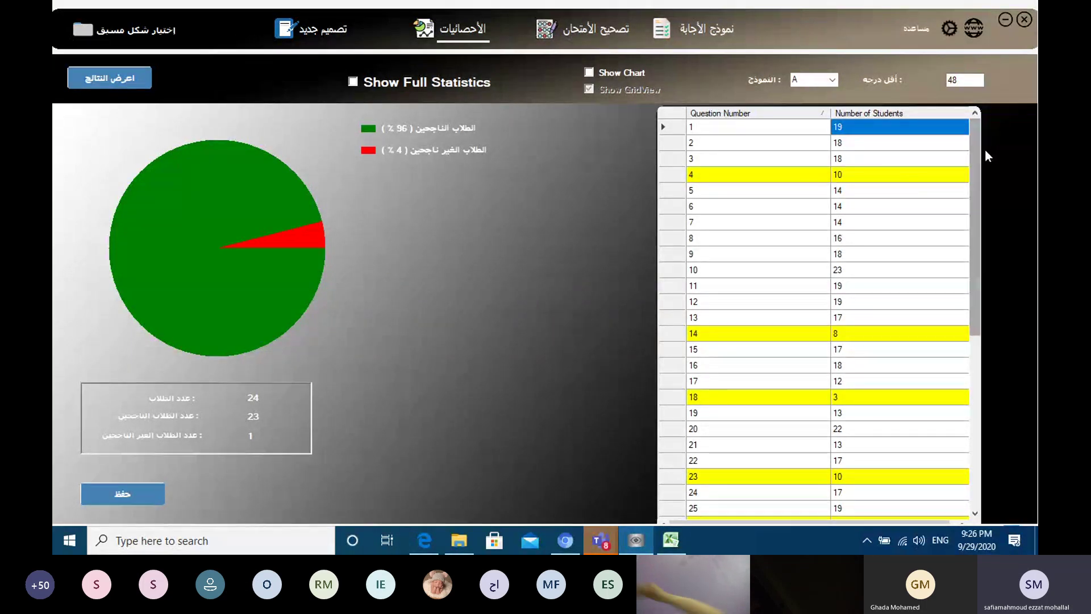
{"action": "left_click_drag", "start_coordinate": [975, 145], "coordinate": [969, 279]}
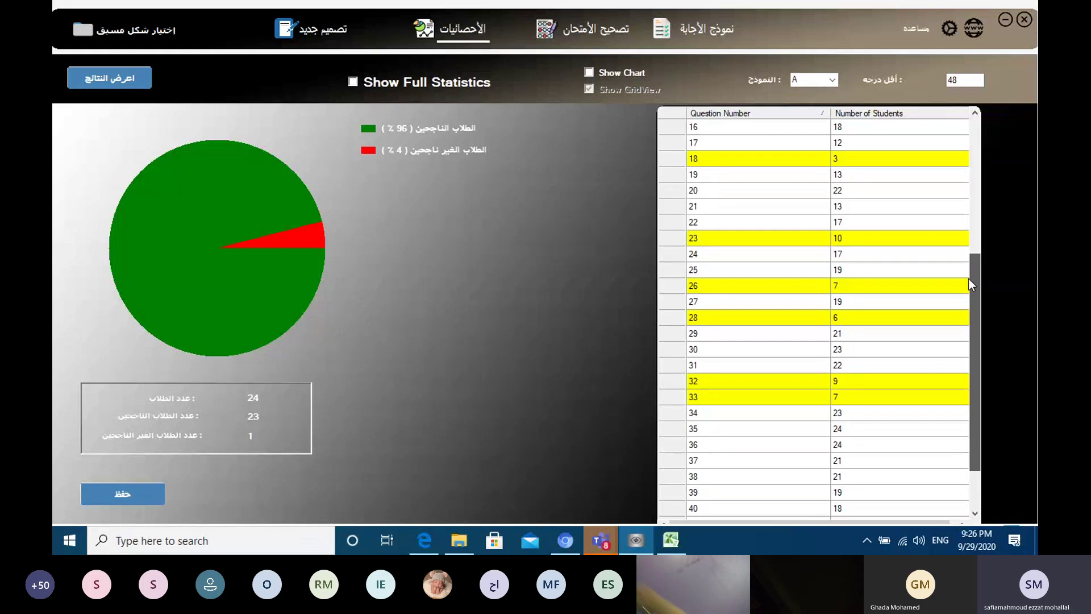
{"action": "left_click", "coordinate": [872, 285]}
{"action": "scroll", "coordinate": [854, 321], "scroll_direction": "down", "scroll_amount": 2}
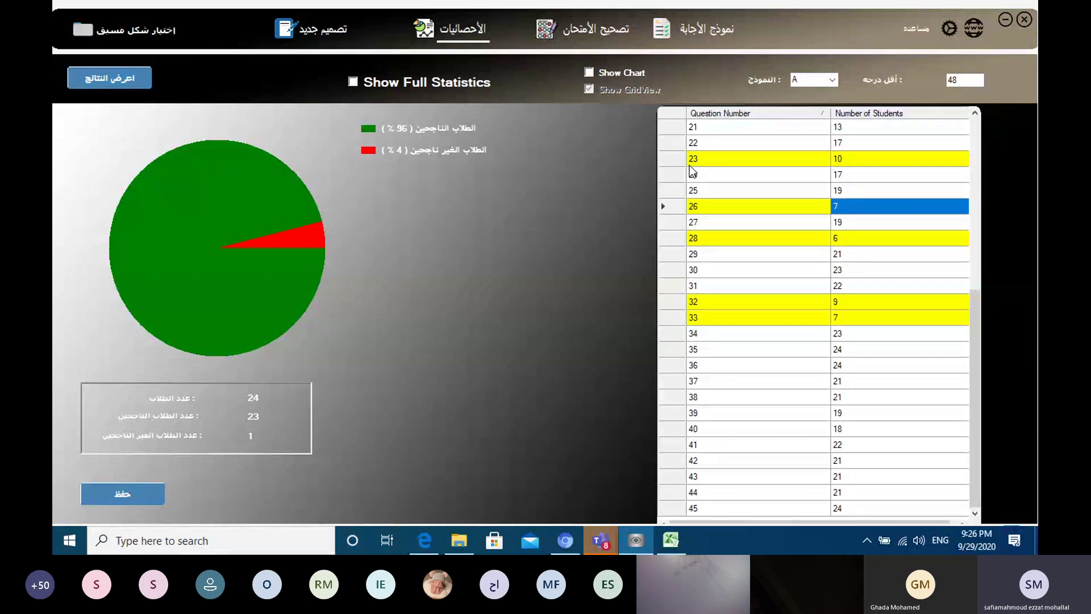
- Show the statistics for exam model B and look through its per-question student counts
{"action": "left_click", "coordinate": [831, 81]}
{"action": "left_click", "coordinate": [824, 102]}
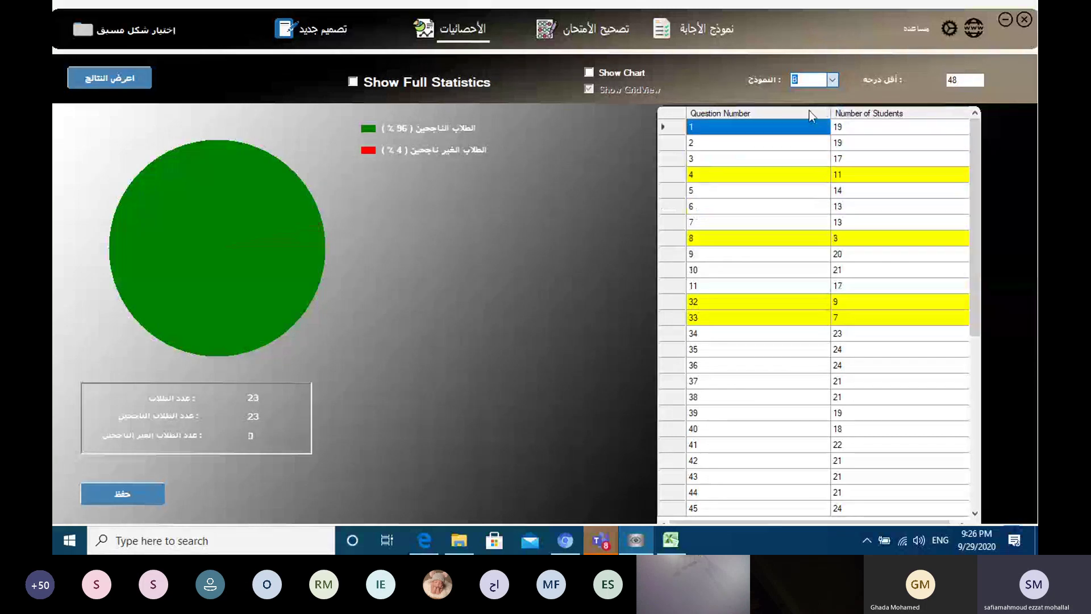
{"action": "scroll", "coordinate": [904, 295], "scroll_direction": "down", "scroll_amount": 7}
{"action": "scroll", "coordinate": [905, 295], "scroll_direction": "up", "scroll_amount": 4}
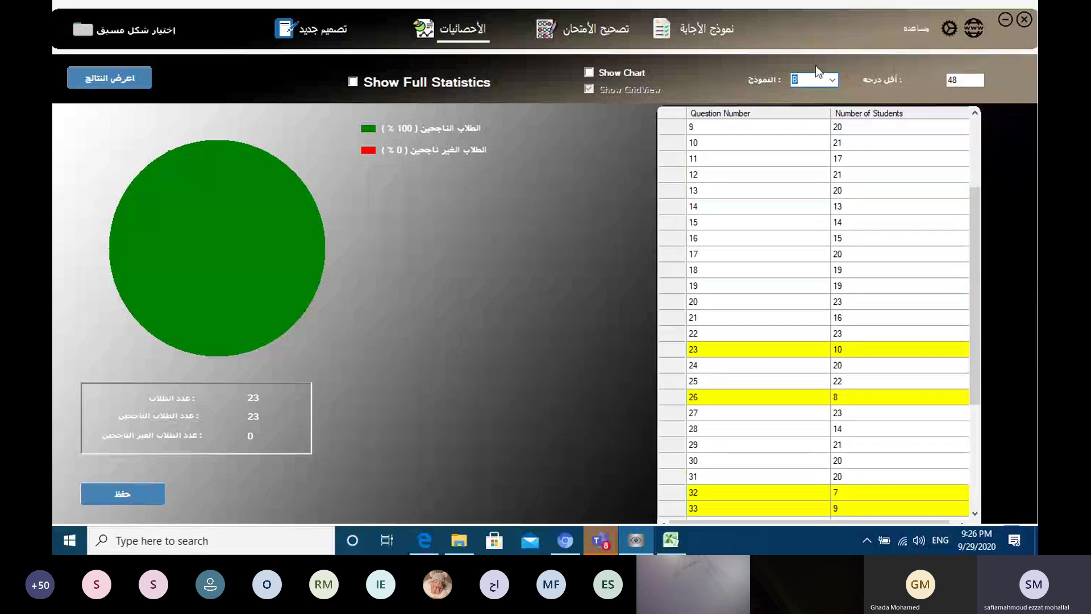
- Show the statistics for exam model C and examine its yellow and red highlighted questions
{"action": "left_click", "coordinate": [833, 80]}
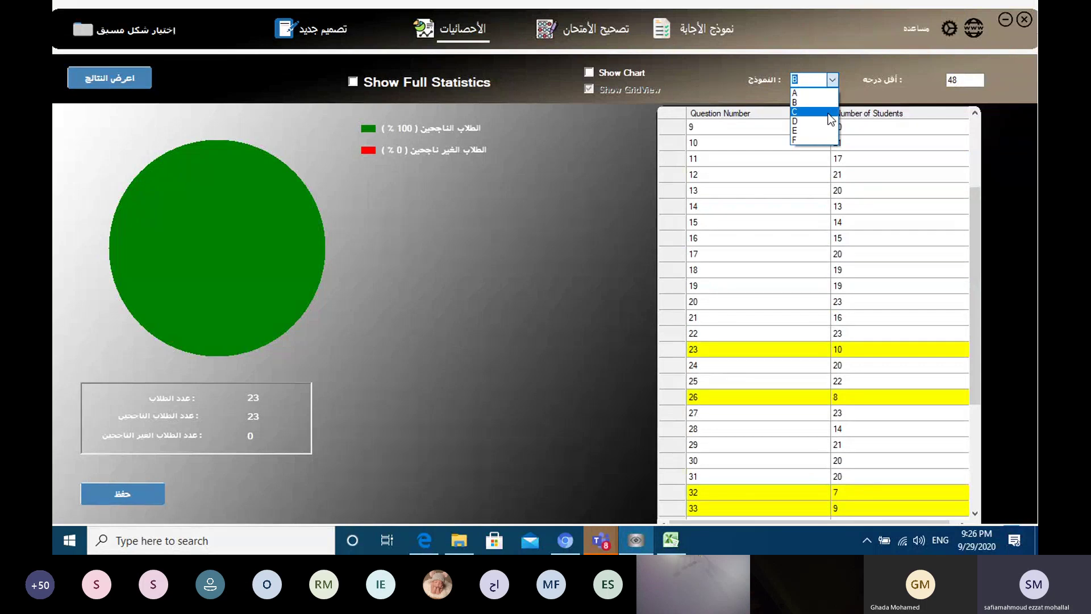
{"action": "left_click", "coordinate": [828, 112]}
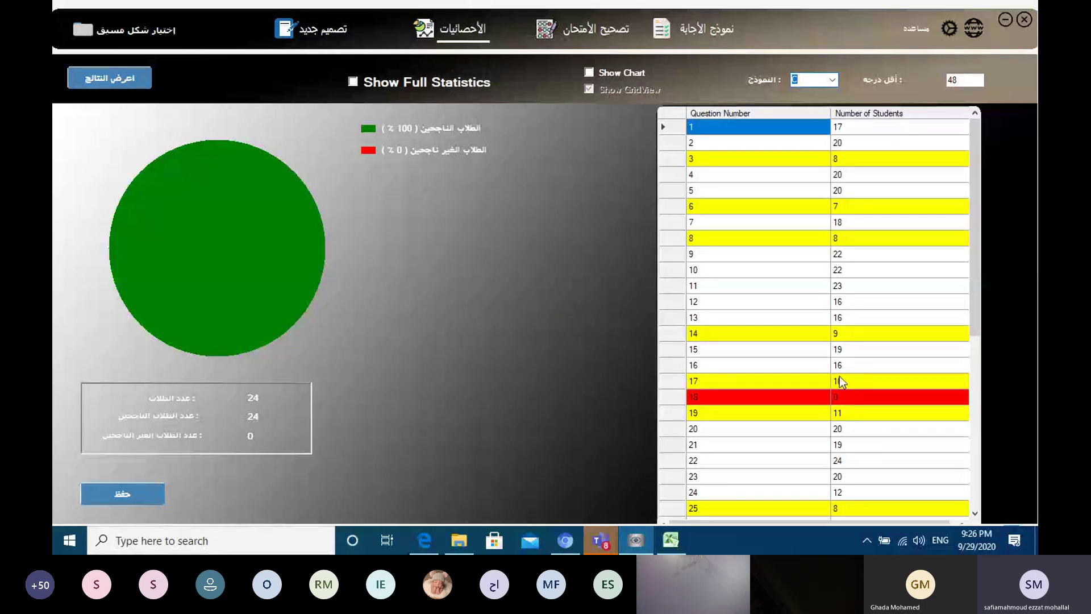
{"action": "scroll", "coordinate": [841, 379], "scroll_direction": "down", "scroll_amount": 6}
{"action": "scroll", "coordinate": [840, 380], "scroll_direction": "up", "scroll_amount": 6}
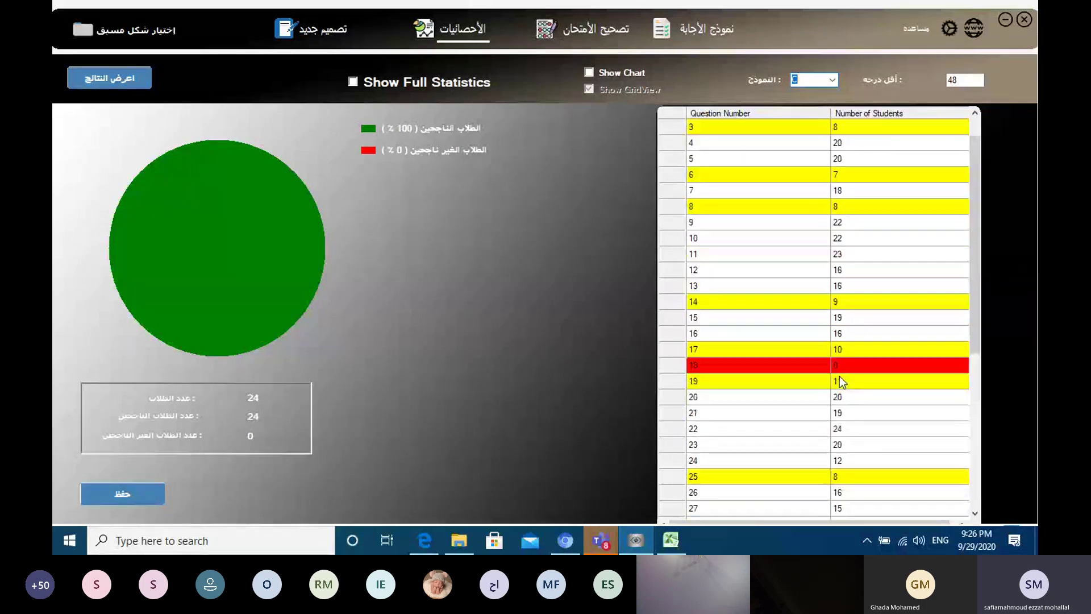
- Show the statistics for exam model D and review its question table from question 1 to 45
{"action": "left_click", "coordinate": [833, 80]}
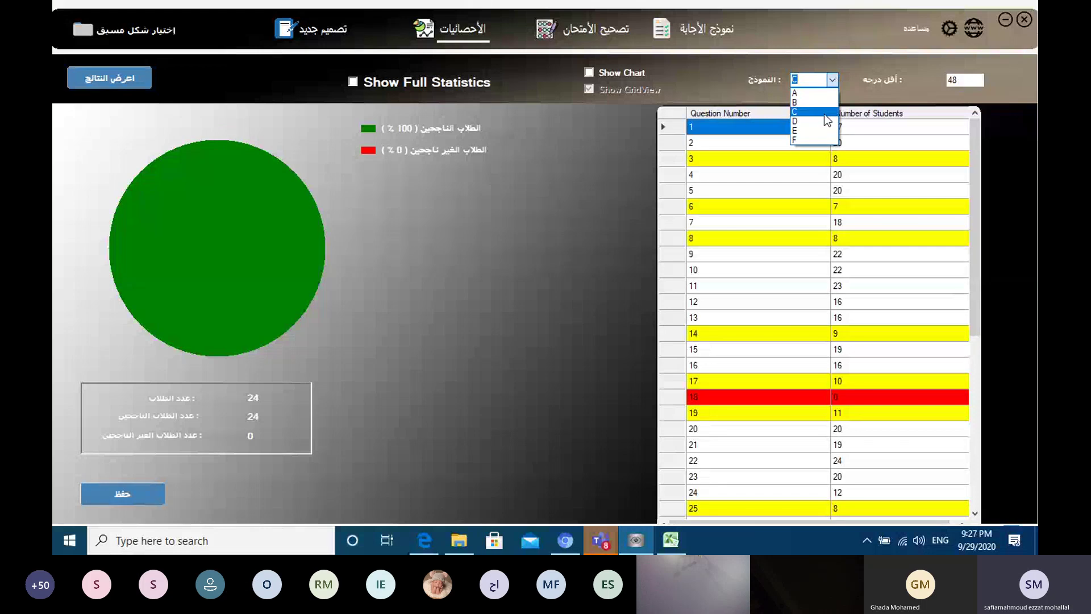
{"action": "scroll", "coordinate": [837, 285], "scroll_direction": "down", "scroll_amount": 7}
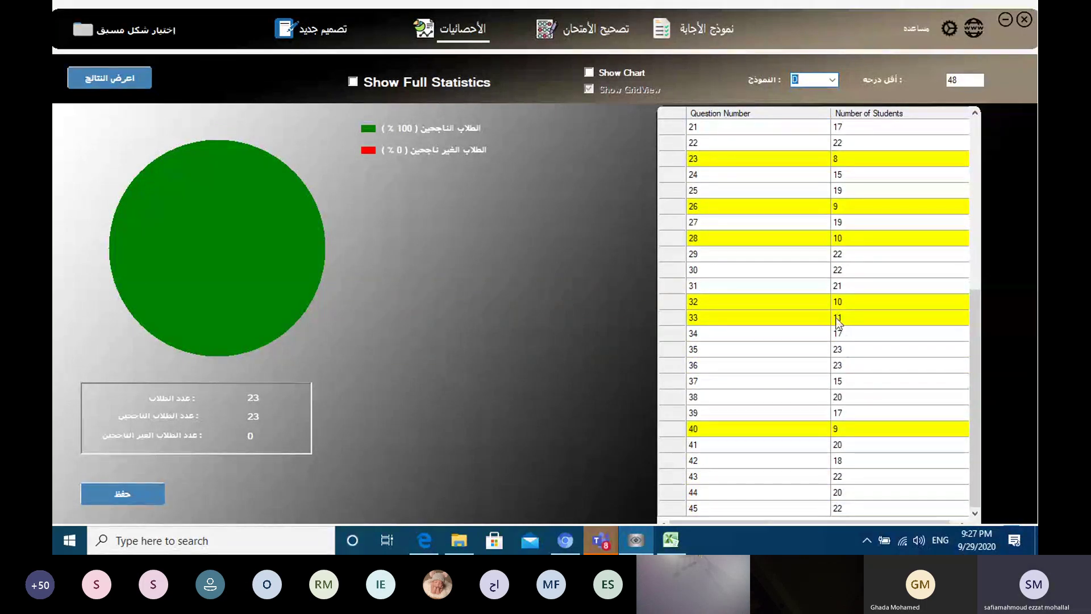
{"action": "scroll", "coordinate": [832, 206], "scroll_direction": "up", "scroll_amount": 7}
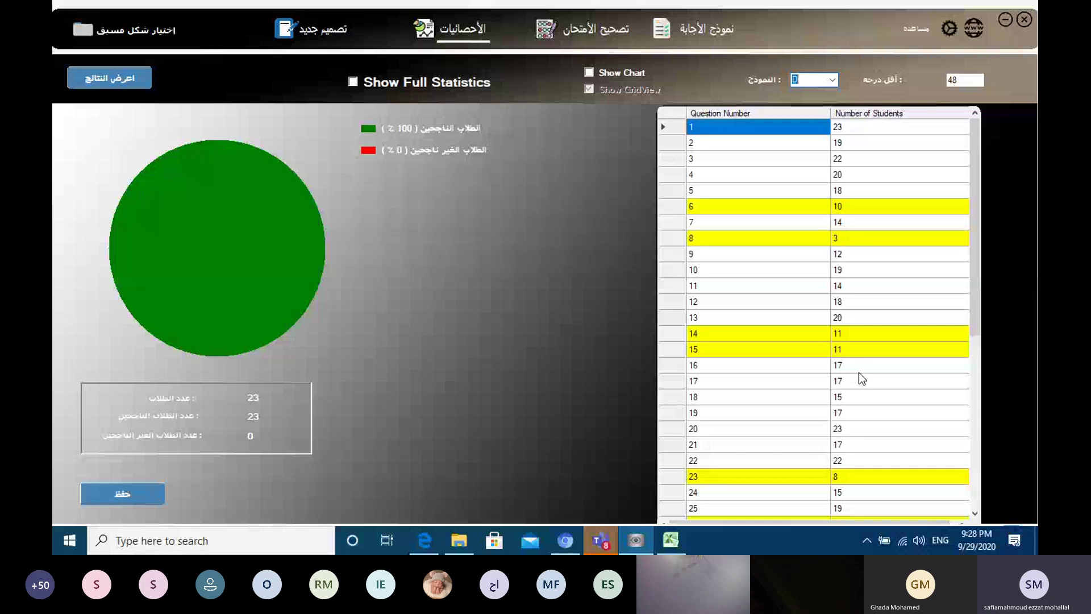
{"action": "scroll", "coordinate": [858, 372], "scroll_direction": "down", "scroll_amount": 7}
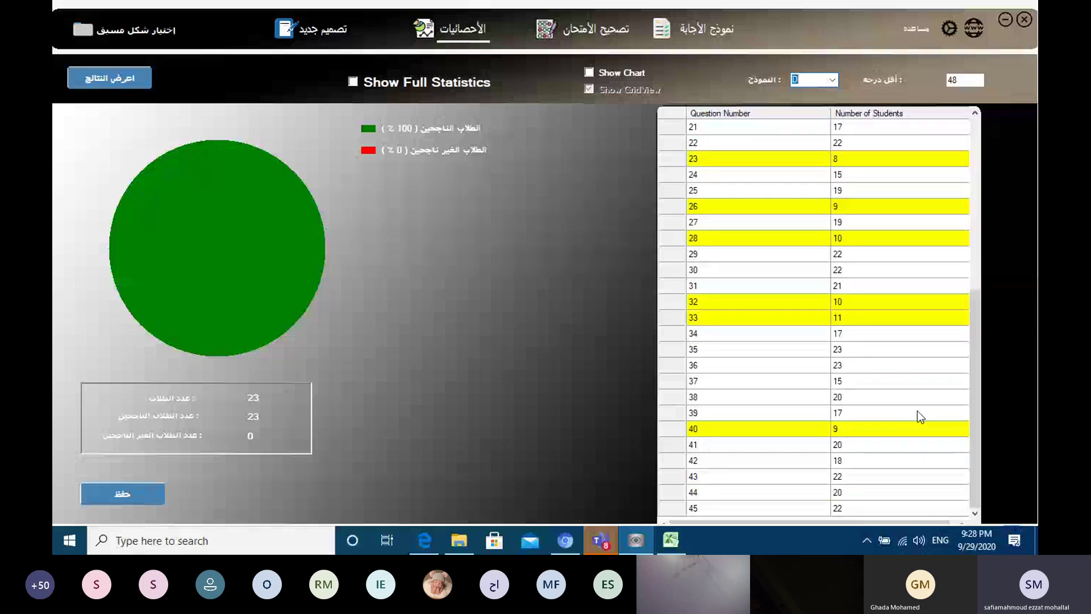
- Compare the question statistics of model C with those of model A by displaying each model again
{"action": "left_click", "coordinate": [831, 79]}
{"action": "left_click", "coordinate": [817, 112]}
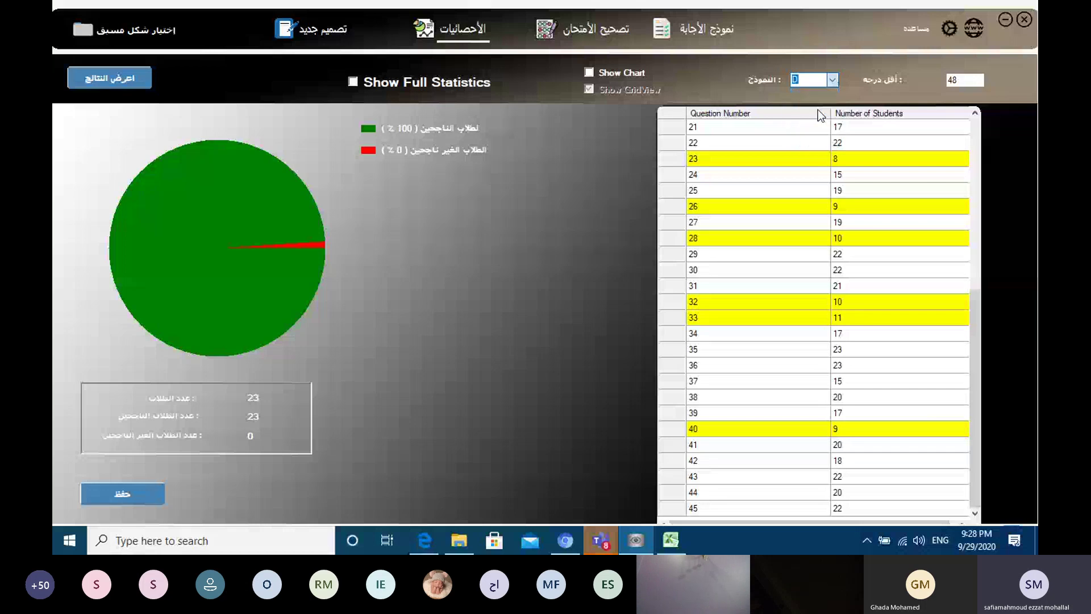
{"action": "left_click", "coordinate": [837, 78]}
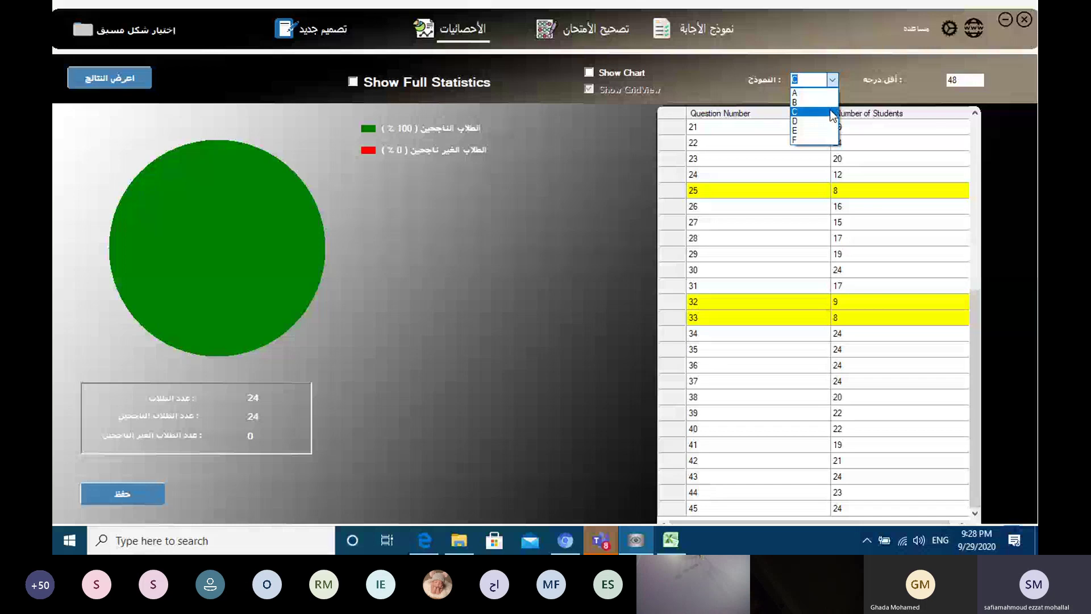
{"action": "left_click", "coordinate": [831, 114]}
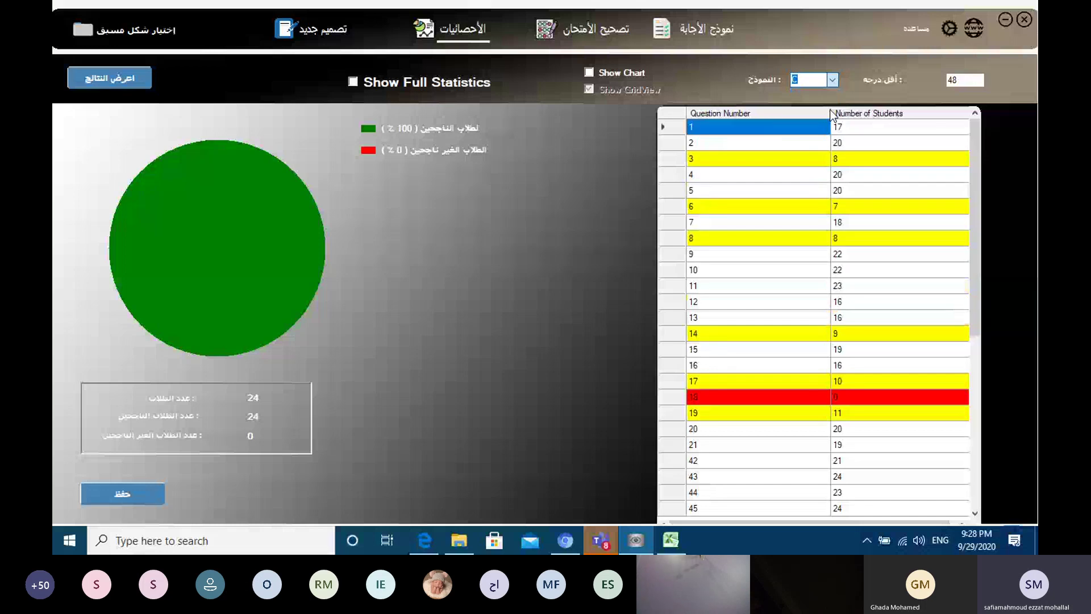
{"action": "left_click", "coordinate": [831, 82]}
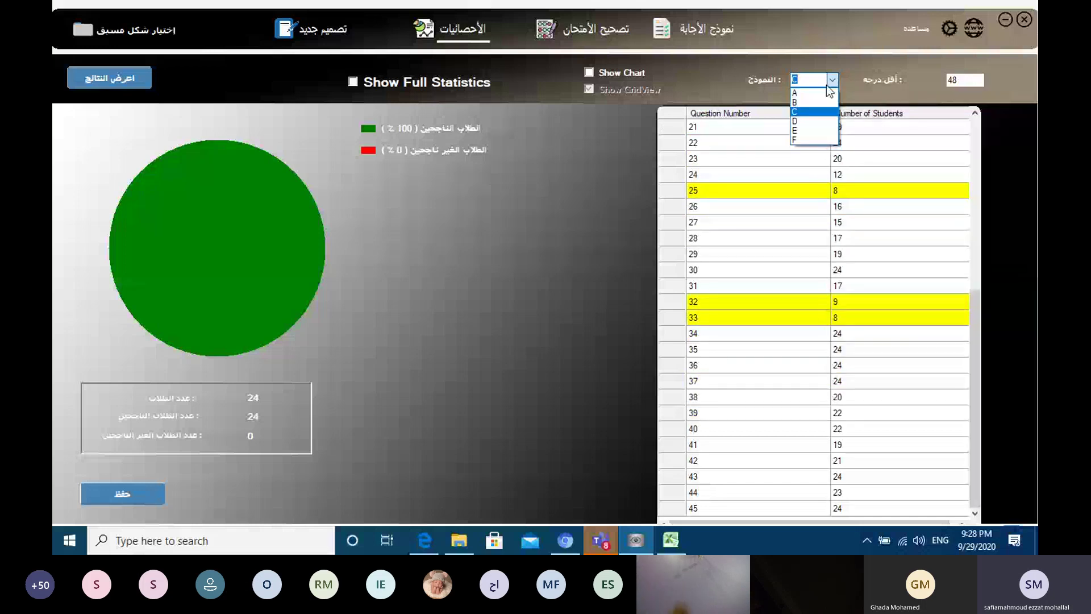
{"action": "left_click", "coordinate": [794, 92]}
{"action": "scroll", "coordinate": [852, 203], "scroll_direction": "down", "scroll_amount": 7}
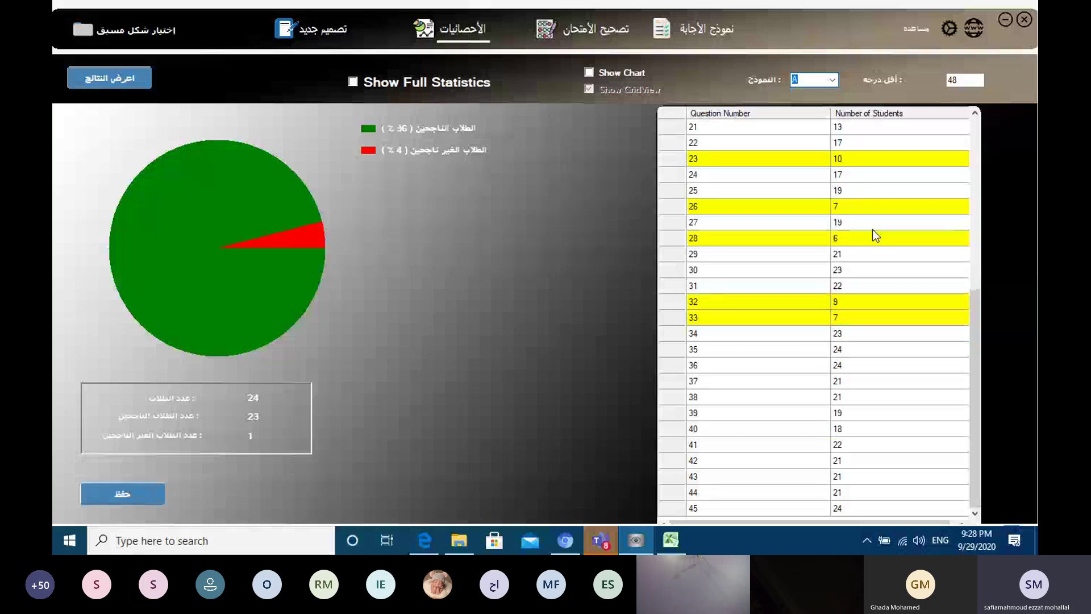
- Show the full statistics for all exam models and save the statistics as the Excel file stat1cvs in the Result folder
{"action": "scroll", "coordinate": [872, 245], "scroll_direction": "up", "scroll_amount": 7}
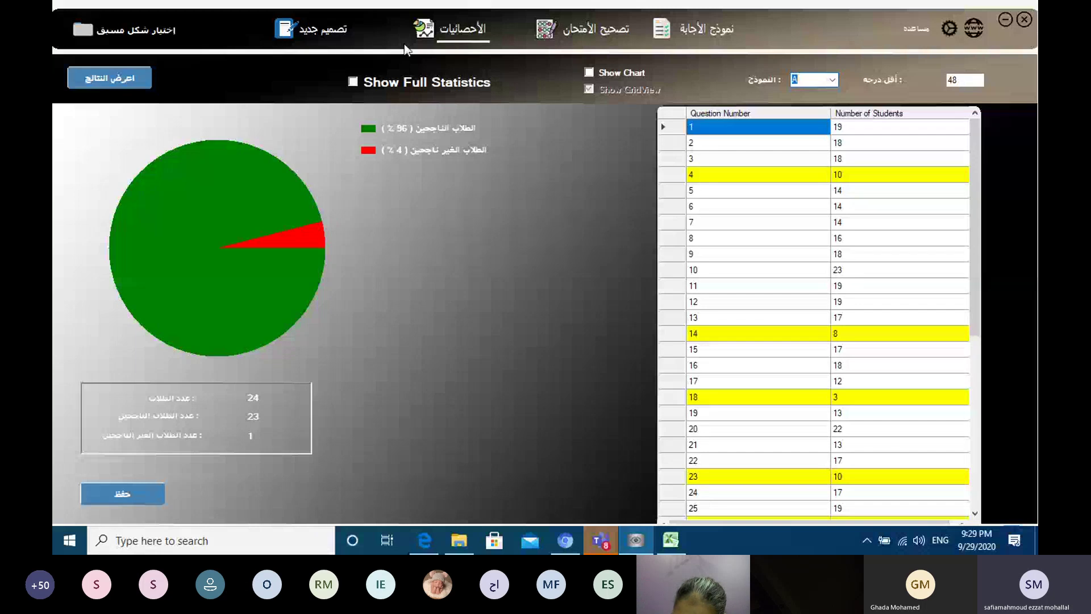
{"action": "left_click", "coordinate": [417, 85]}
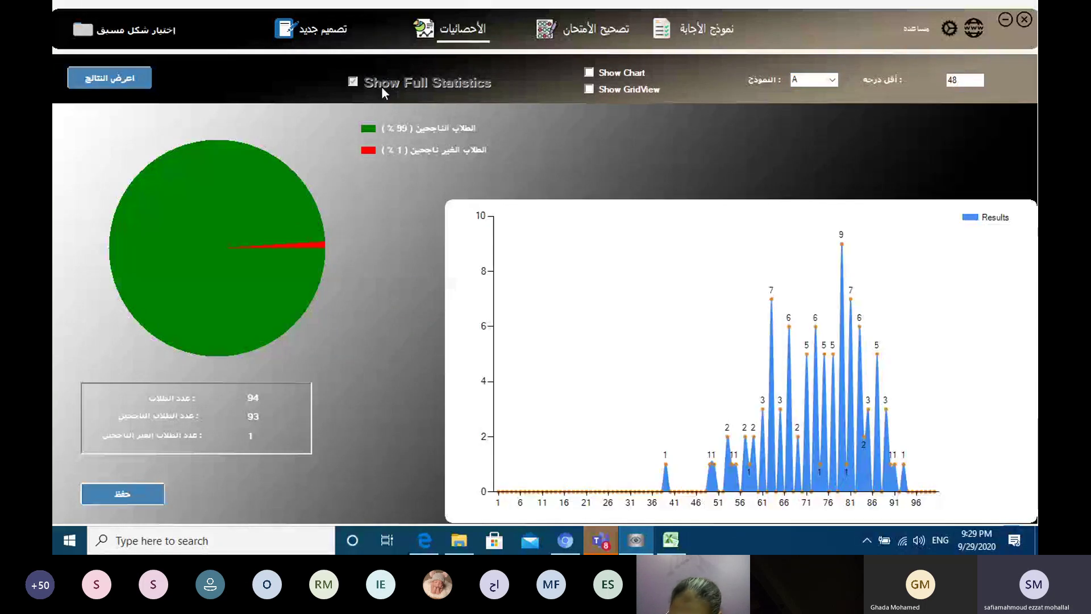
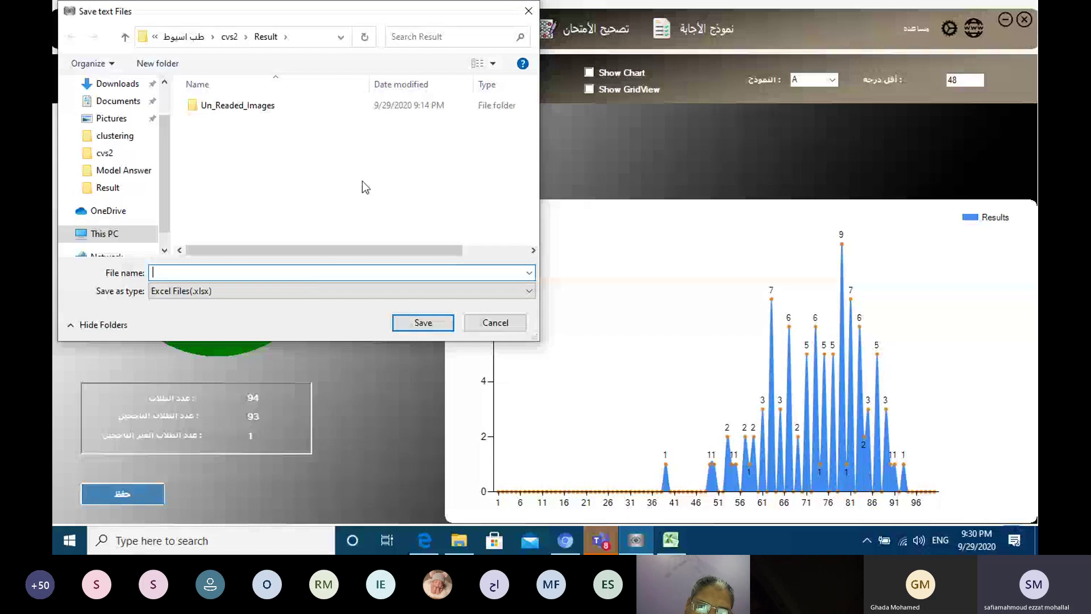
{"action": "type", "text": "stat1cvs"}
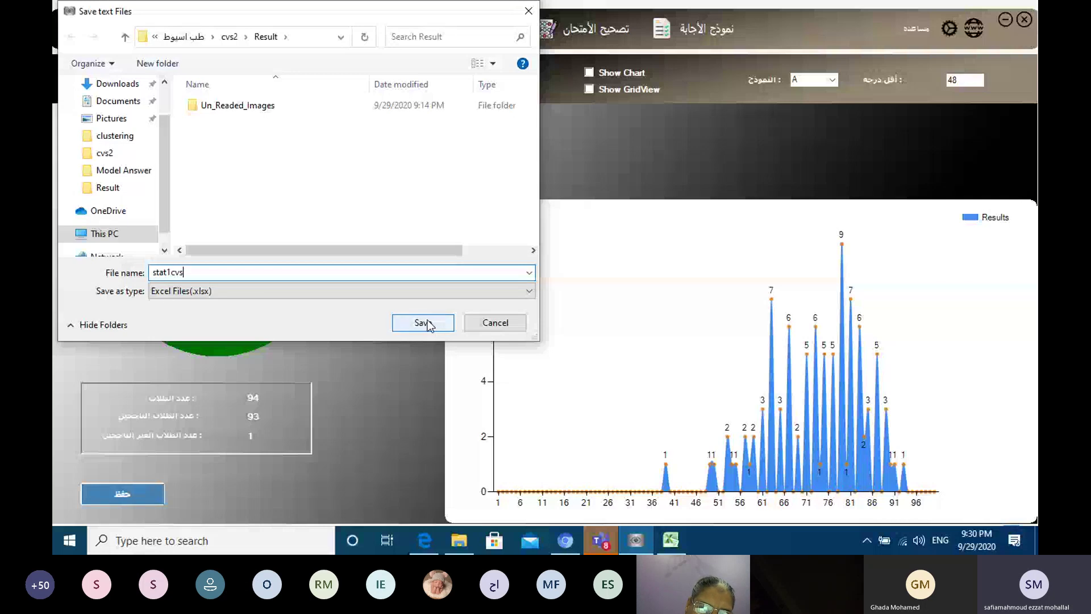
{"action": "left_click", "coordinate": [427, 325]}
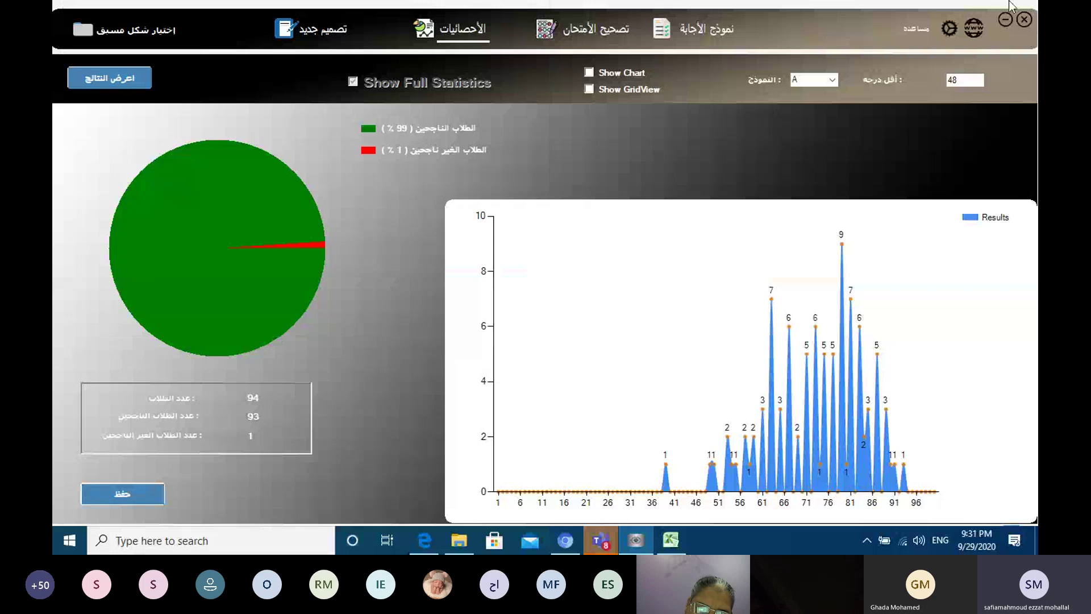
{"action": "left_click", "coordinate": [1005, 24]}
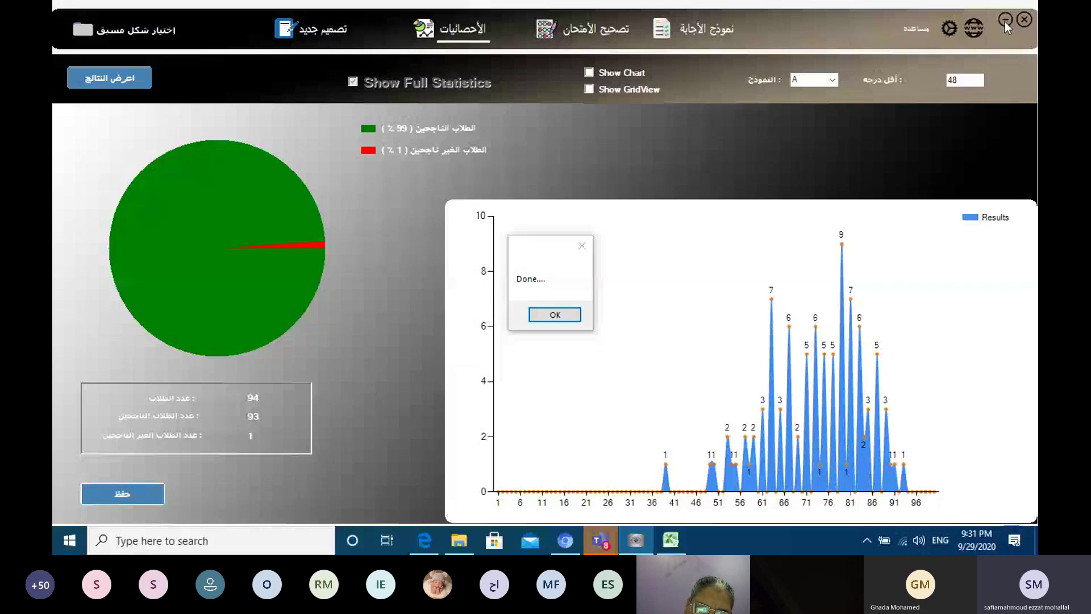
{"action": "left_click", "coordinate": [532, 318]}
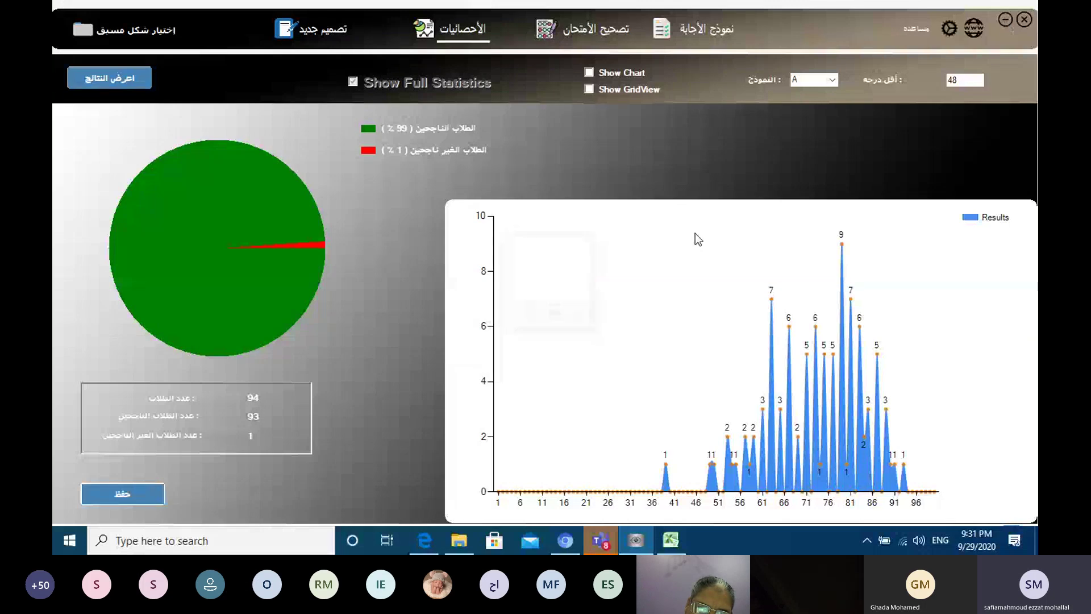
- Open the saved stat1cvs workbook in Excel and compare its per-question student counts with the question table of model A
{"action": "left_click", "coordinate": [1005, 20]}
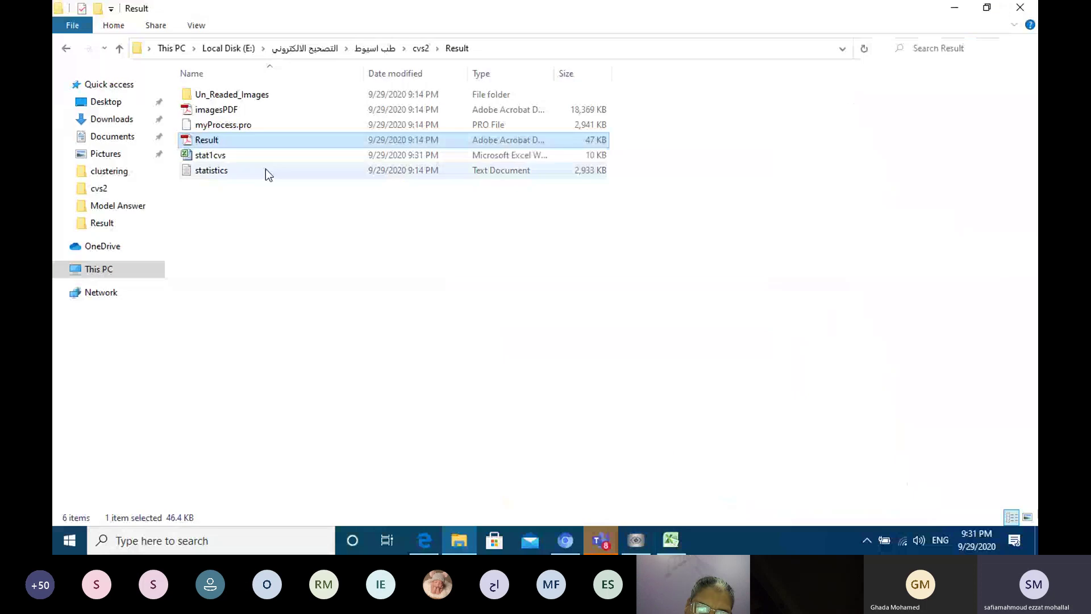
{"action": "double_click", "coordinate": [237, 159]}
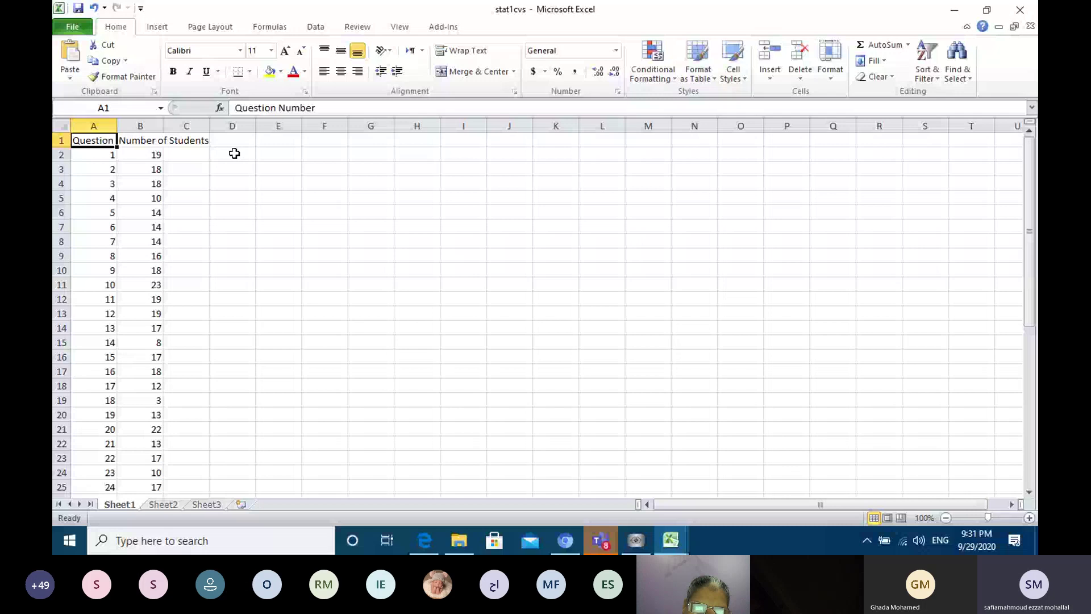
{"action": "key", "text": "alt+Tab"}
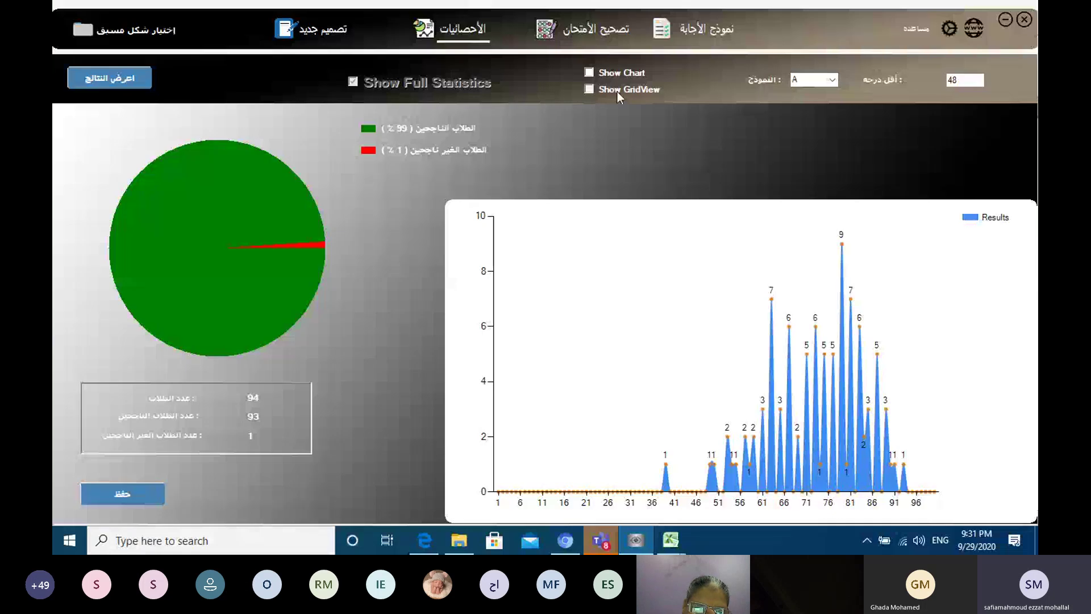
{"action": "left_click", "coordinate": [617, 91]}
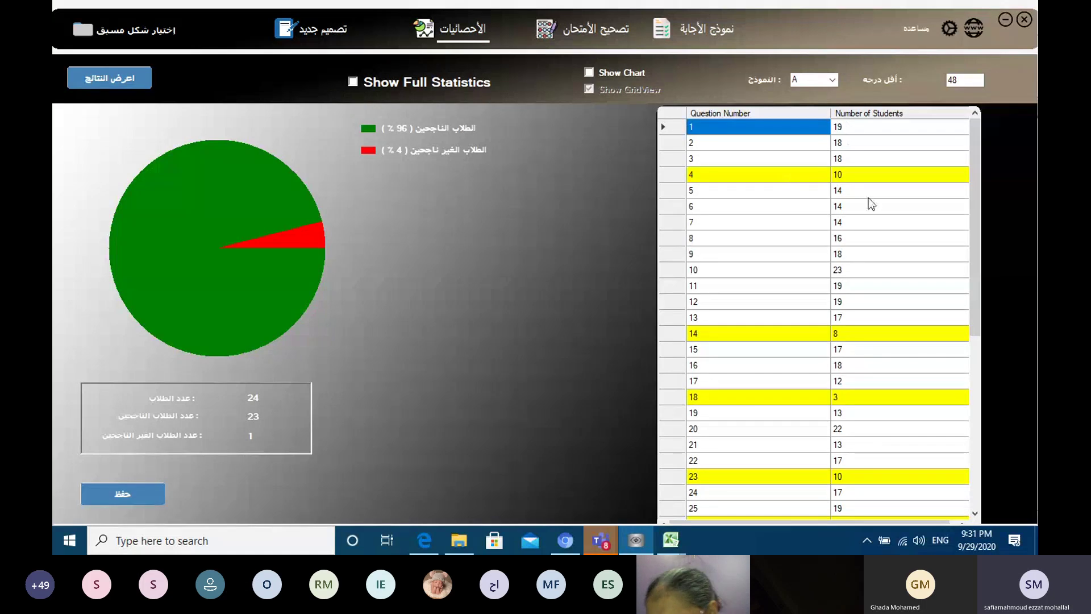
{"action": "mouse_move", "coordinate": [677, 539]}
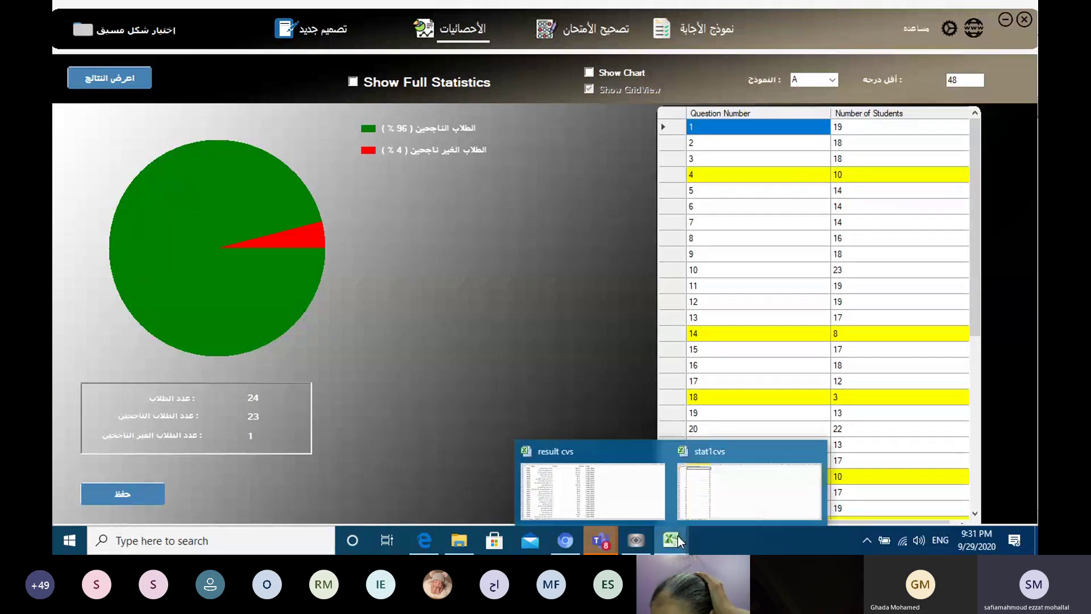
{"action": "mouse_move", "coordinate": [704, 502]}
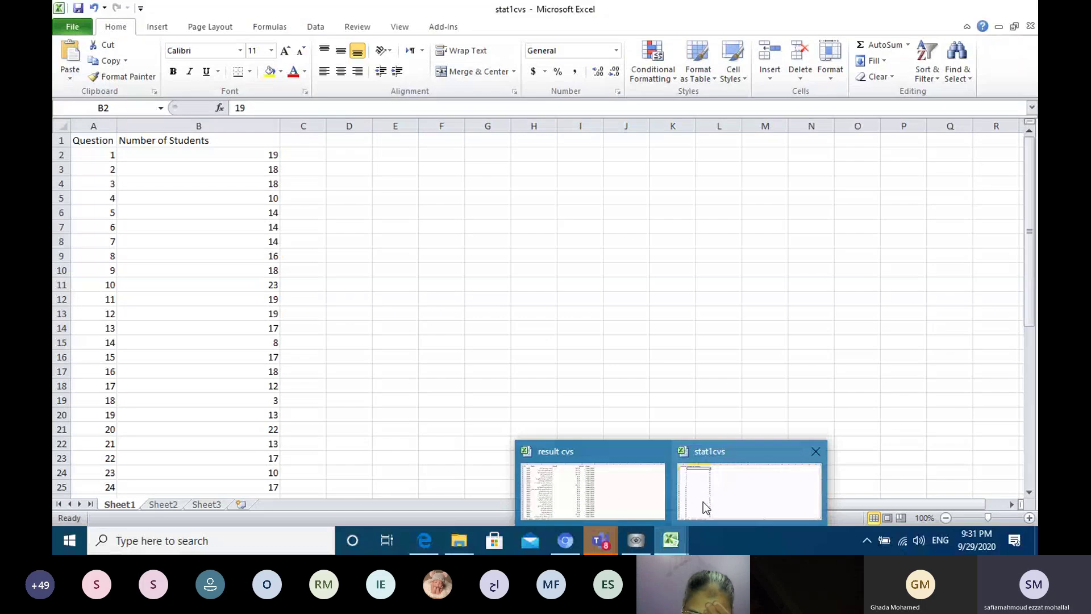
{"action": "left_click", "coordinate": [703, 503]}
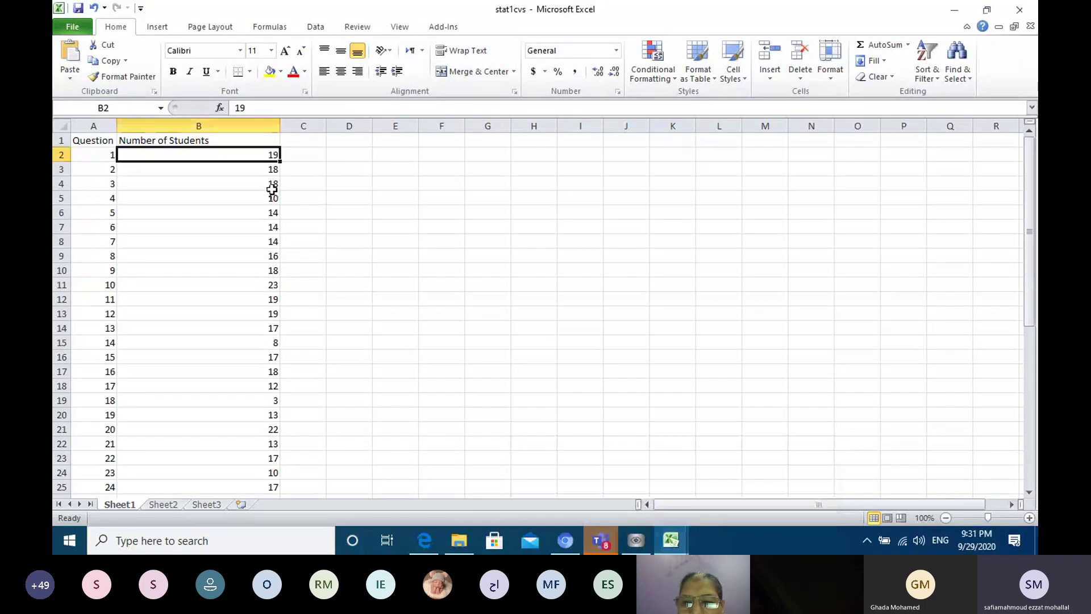
{"action": "left_click", "coordinate": [682, 538]}
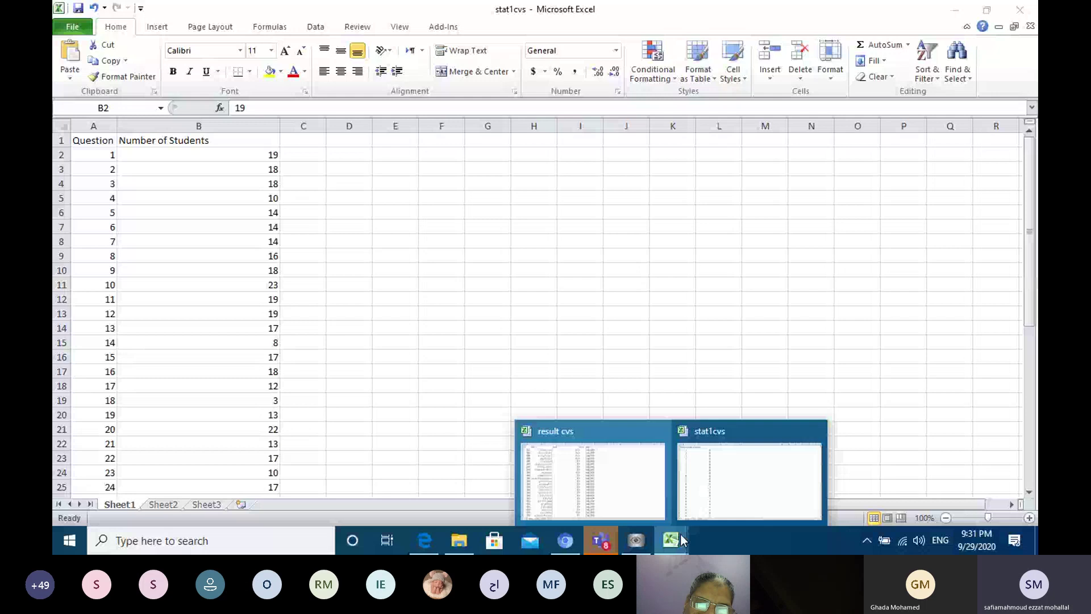
{"action": "left_click", "coordinate": [680, 533]}
- Show the statistics for exam model B and save them as the Excel file statbcvs in the Result folder
{"action": "left_click", "coordinate": [832, 80]}
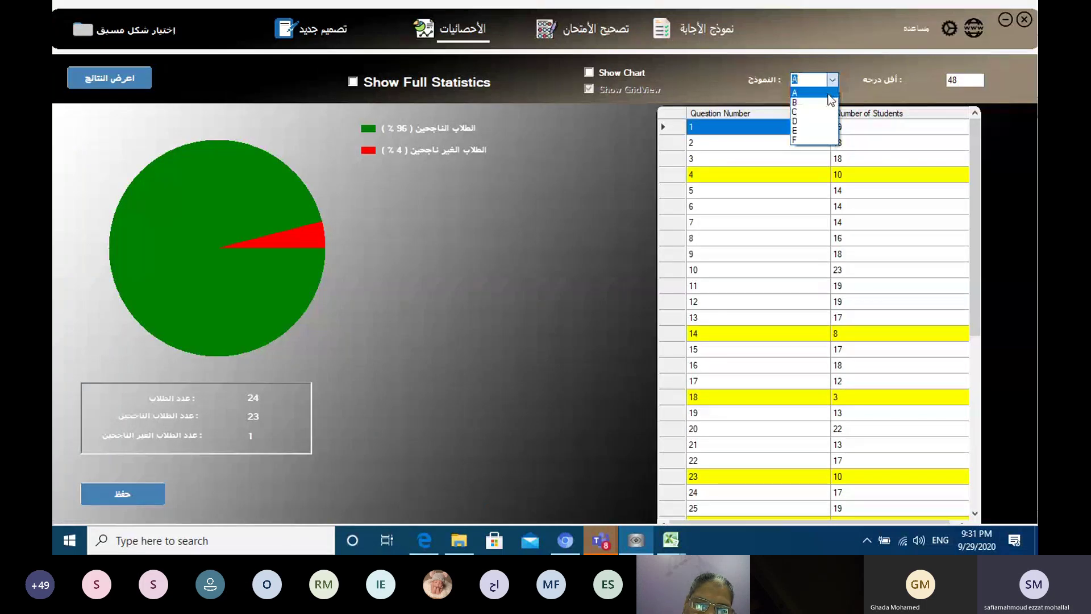
{"action": "left_click", "coordinate": [829, 102]}
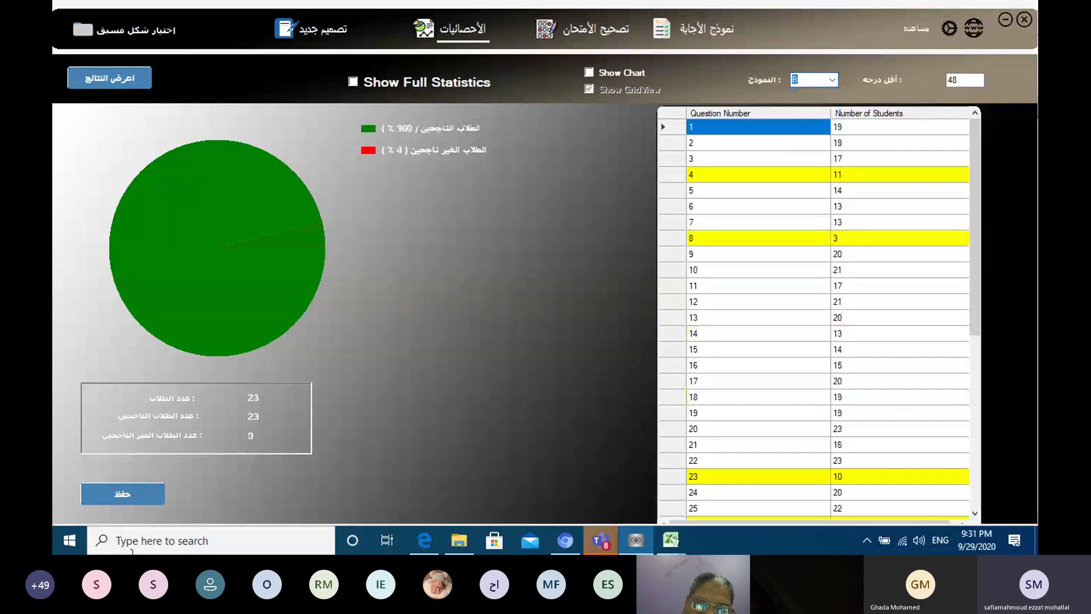
{"action": "left_click", "coordinate": [104, 496]}
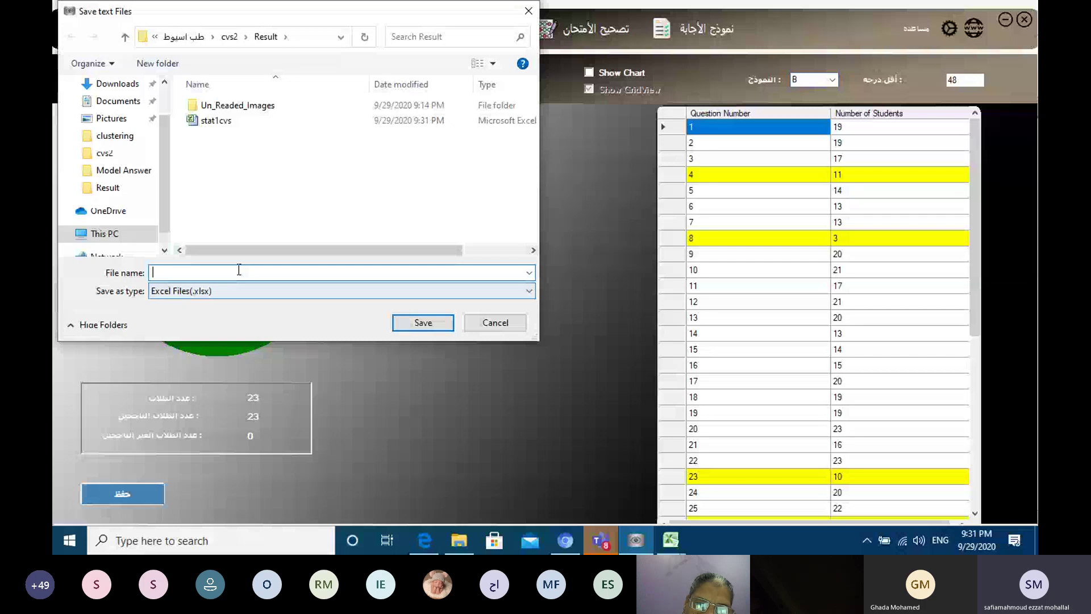
{"action": "type", "text": "sta"}
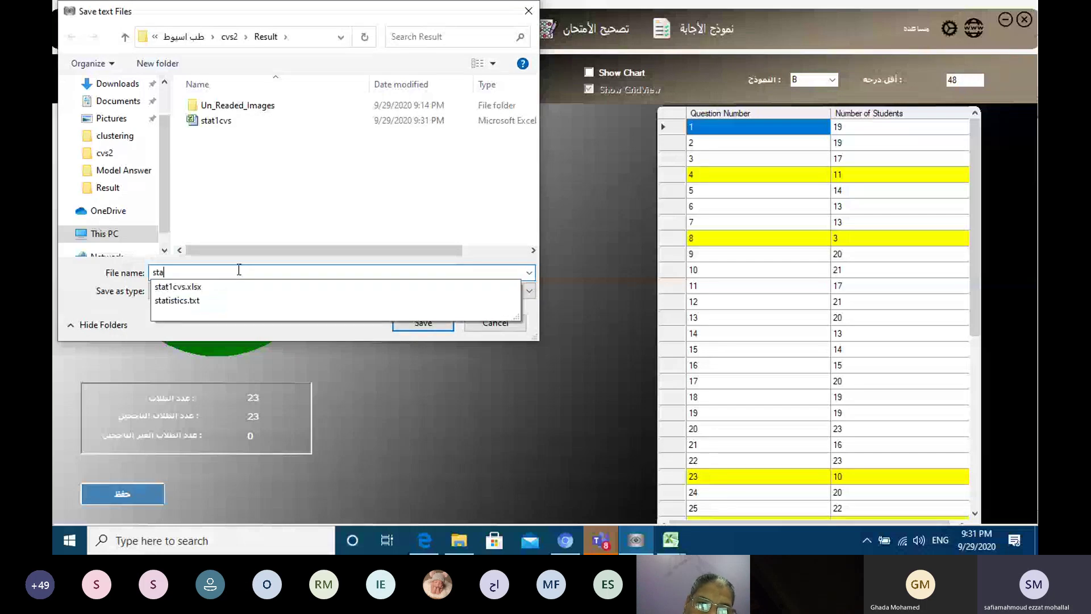
{"action": "type", "text": "t"}
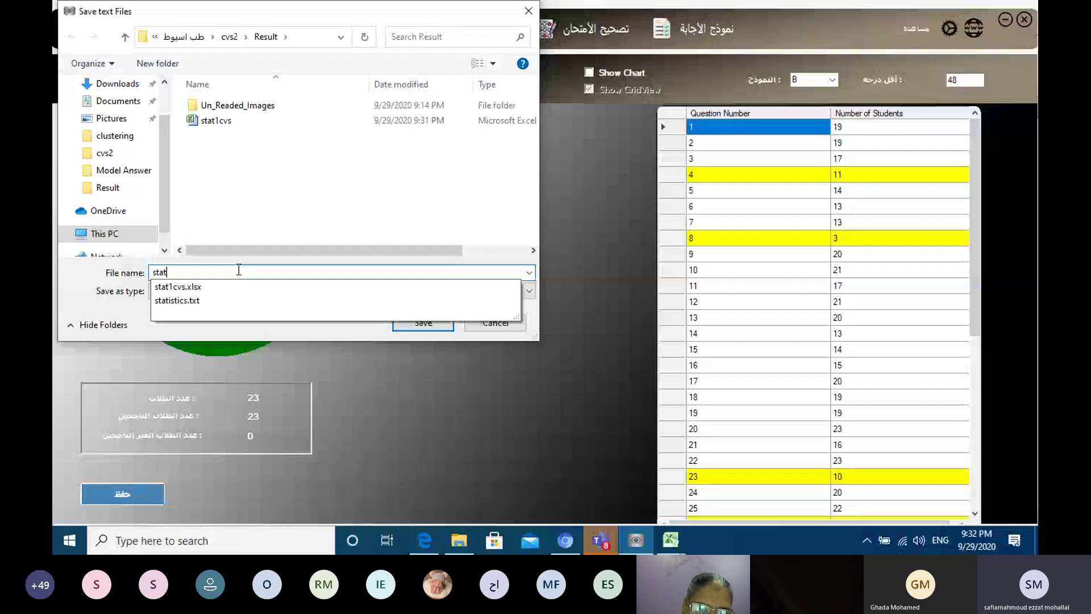
{"action": "type", "text": "bcv"}
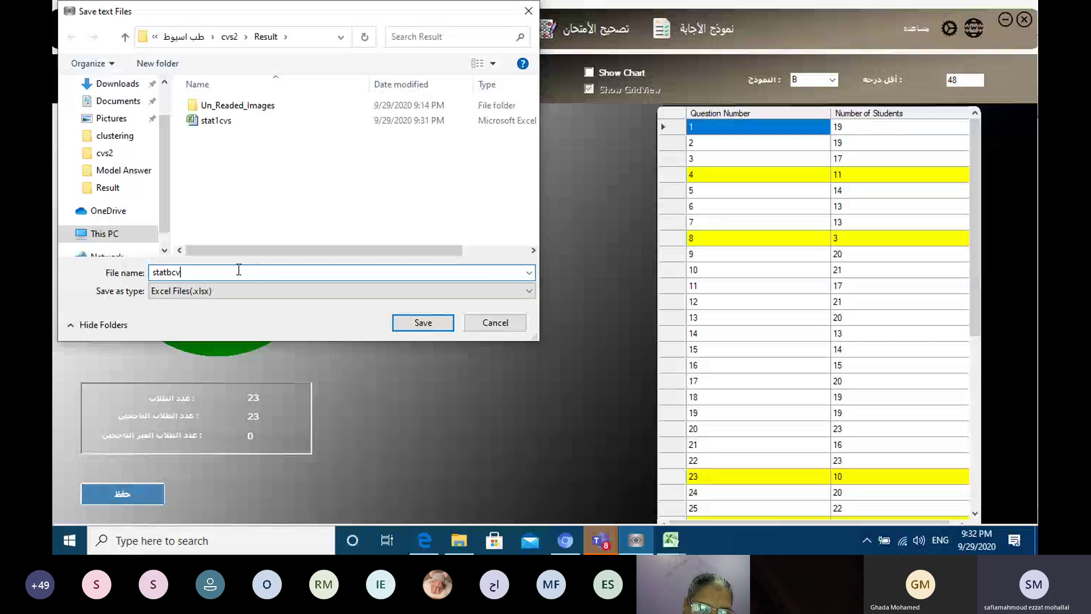
{"action": "type", "text": "s"}
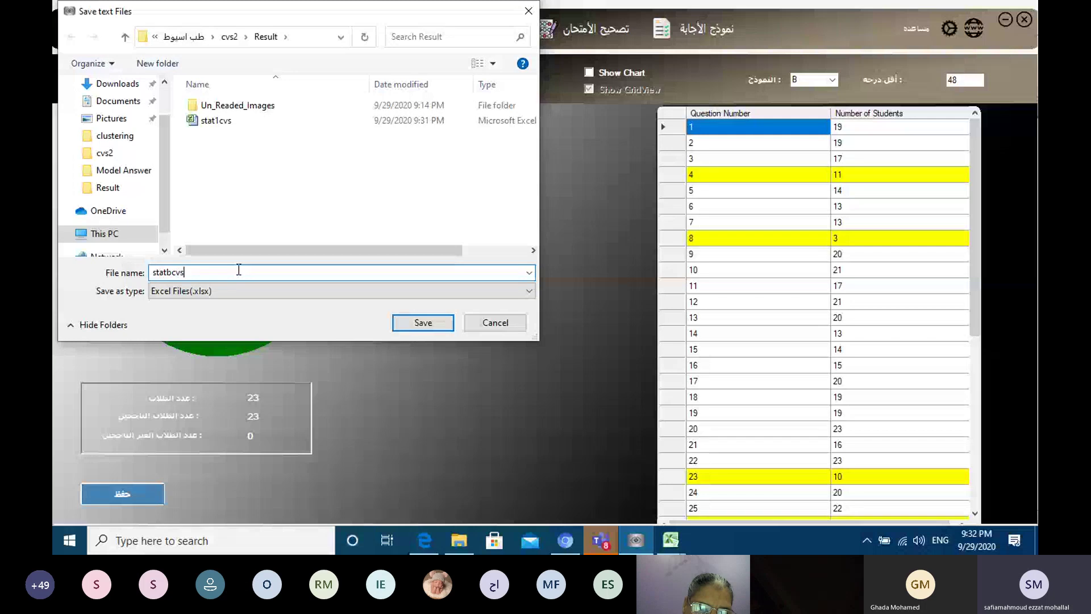
{"action": "left_click", "coordinate": [411, 326]}
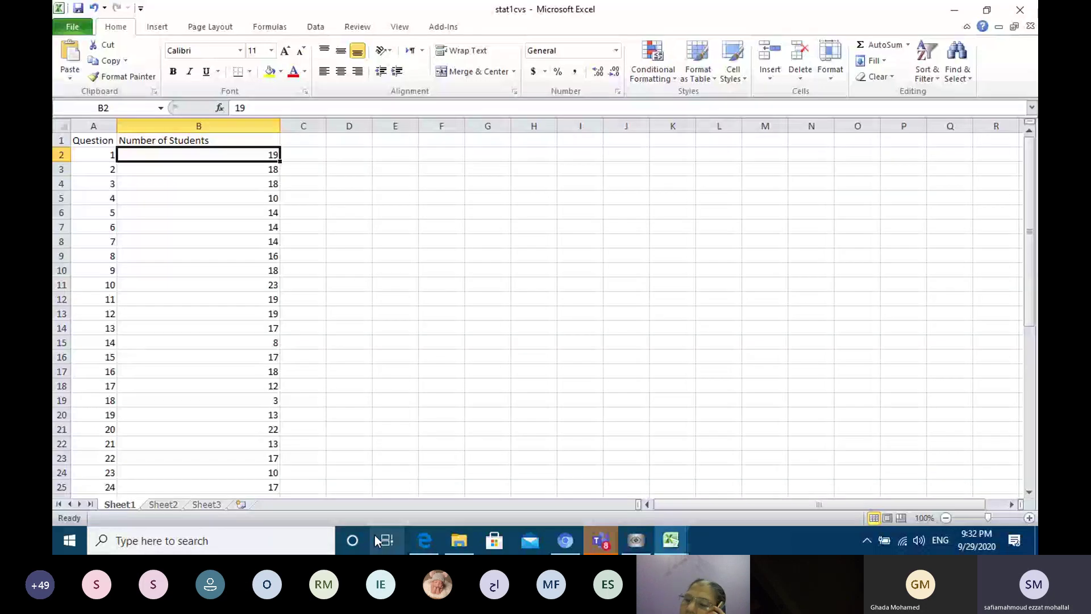
- Open the saved statbcvs workbook in Excel and compare its student counts with the question table of model B
{"action": "mouse_move", "coordinate": [658, 538]}
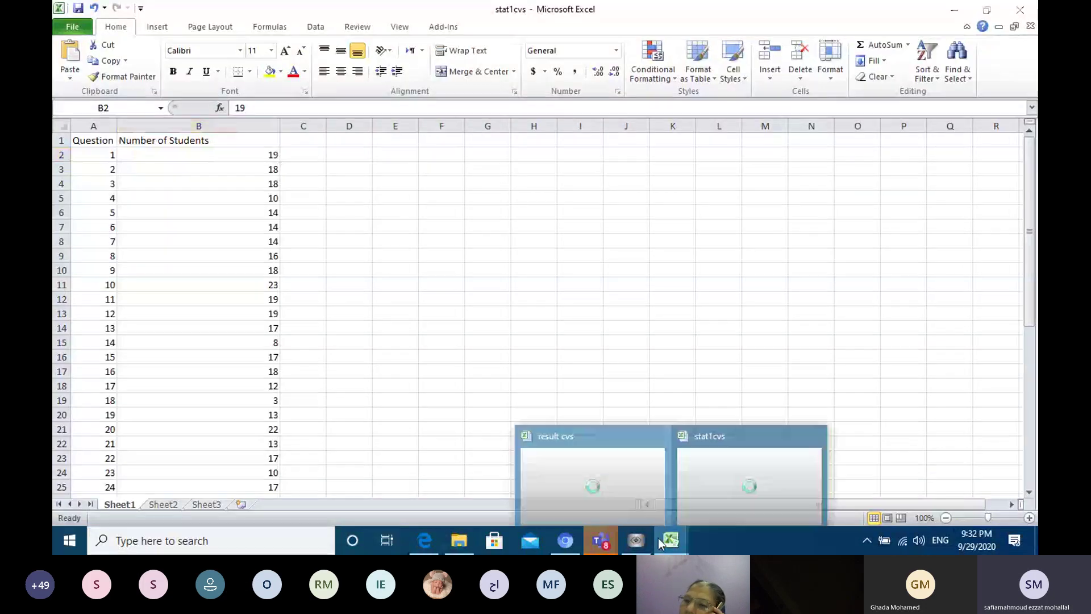
{"action": "left_click", "coordinate": [717, 499]}
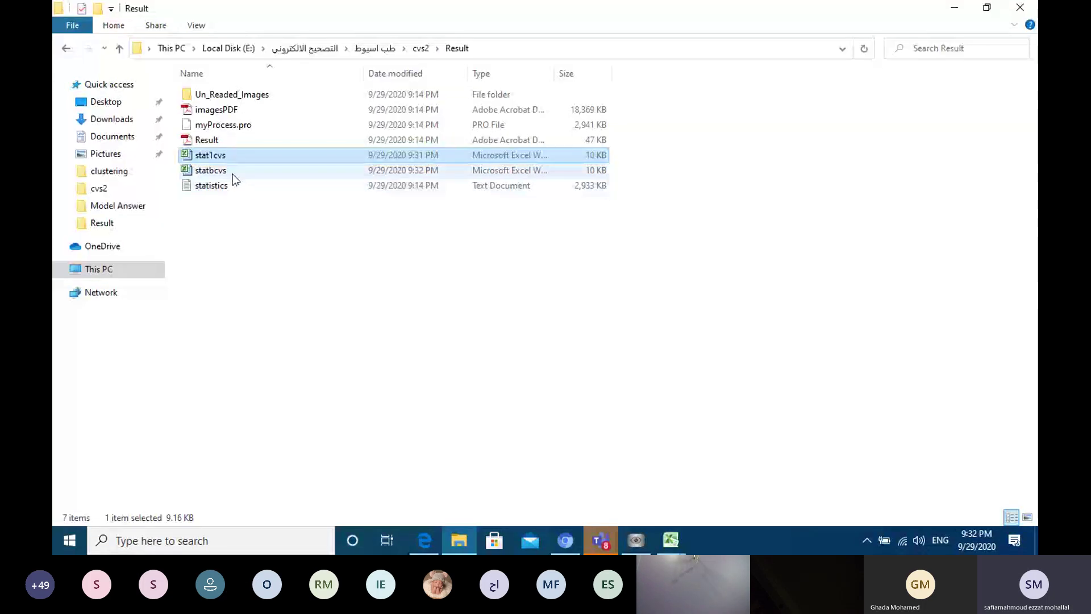
{"action": "double_click", "coordinate": [233, 174]}
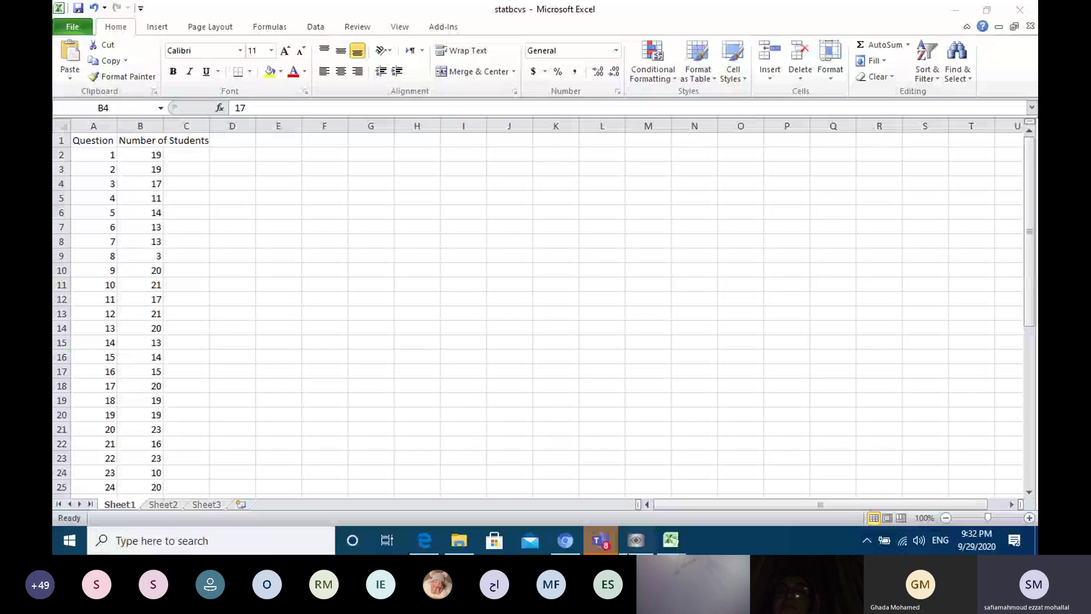
{"action": "key", "text": "alt+Tab"}
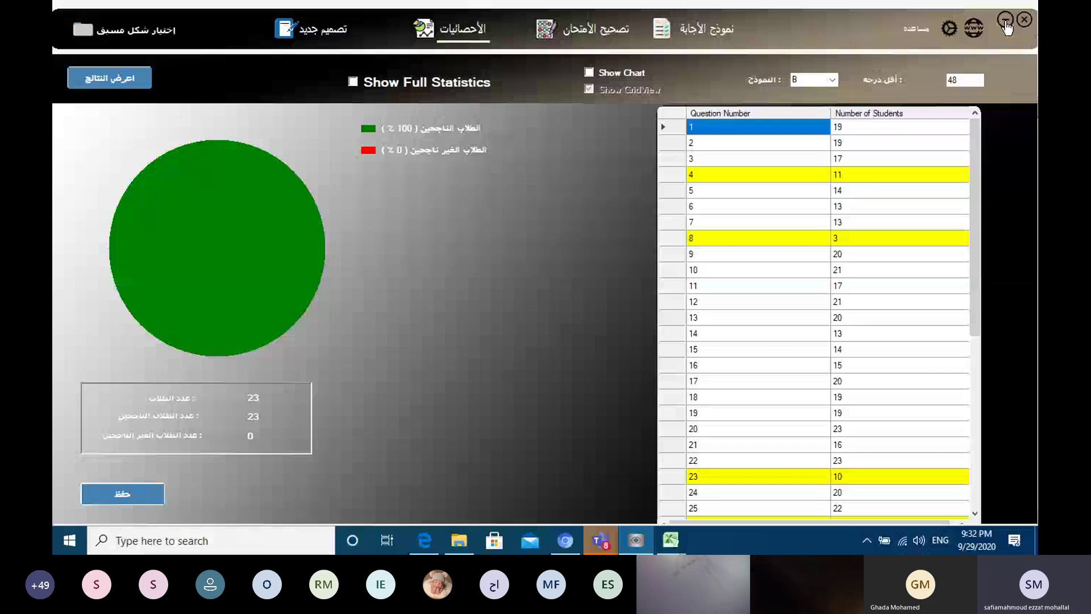
{"action": "left_click", "coordinate": [625, 35]}
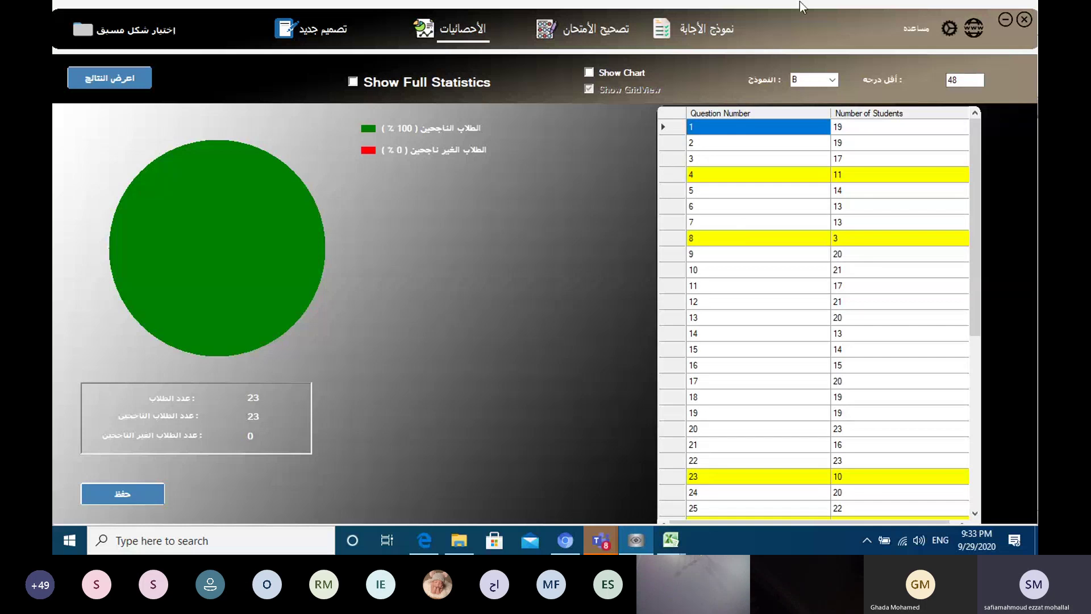
- Open the Result PDF of the exam "لغة انجليزية علم نفس س2 عدد 257" in the انساني folder and review its student list
{"action": "left_click", "coordinate": [1005, 28]}
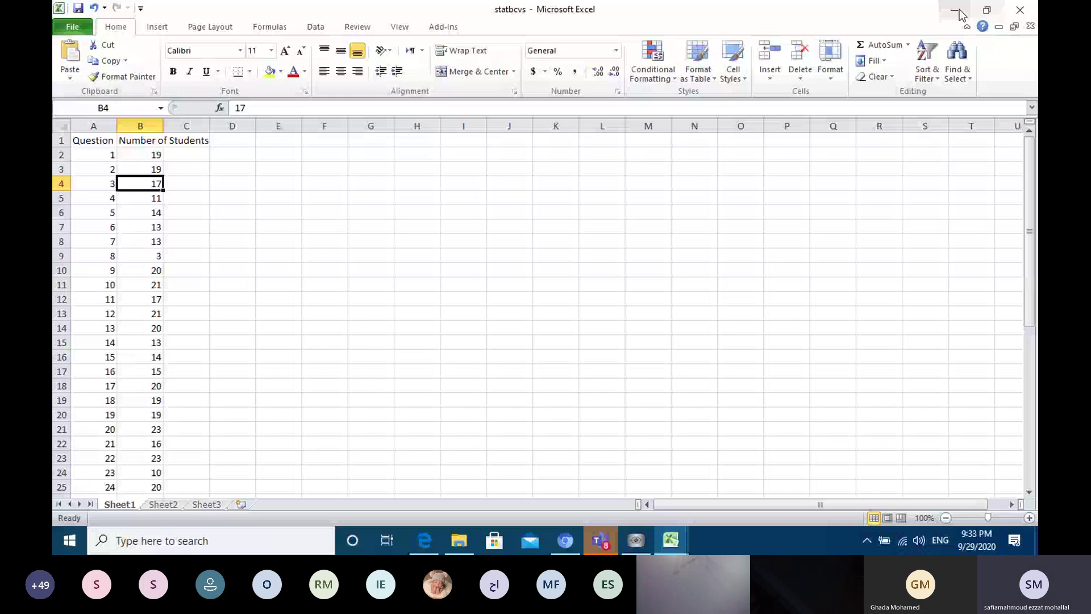
{"action": "left_click", "coordinate": [959, 13]}
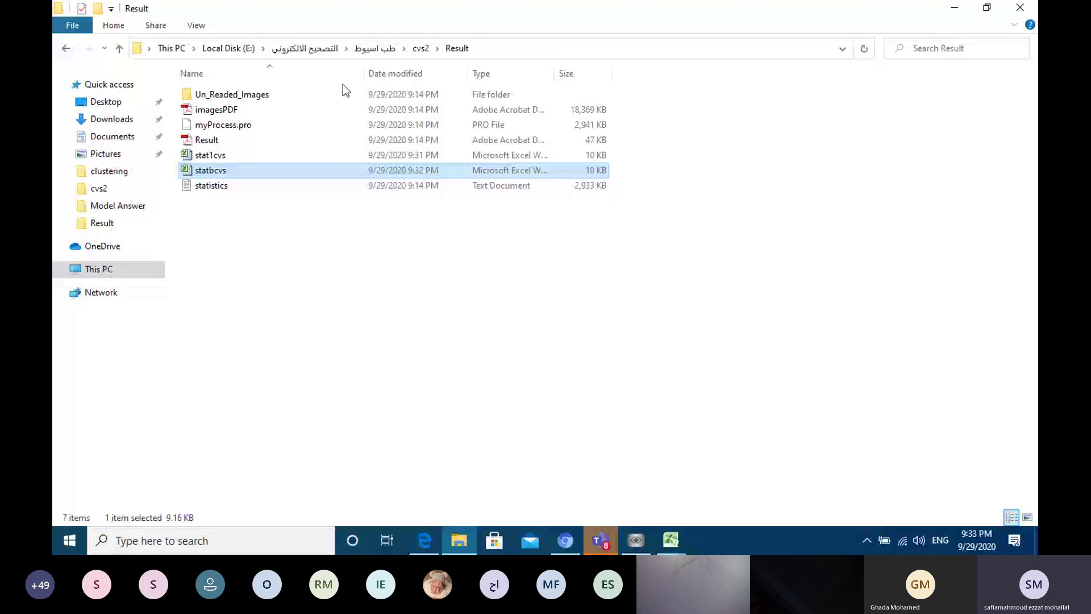
{"action": "key", "text": "alt+Up"}
{"action": "key", "text": "alt+Up"}
{"action": "key", "text": "alt+Up"}
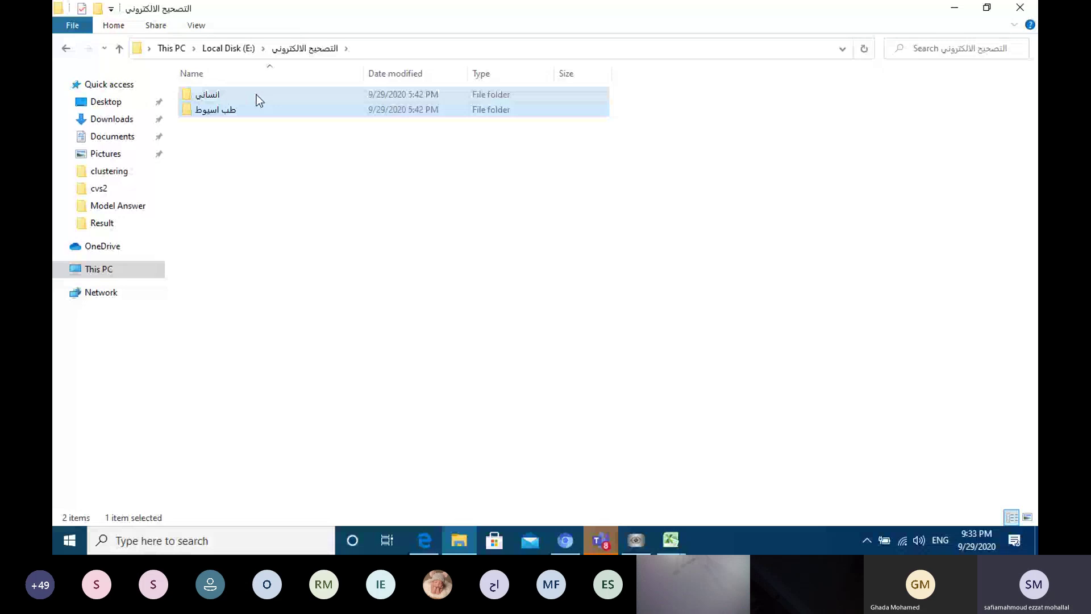
{"action": "double_click", "coordinate": [257, 94]}
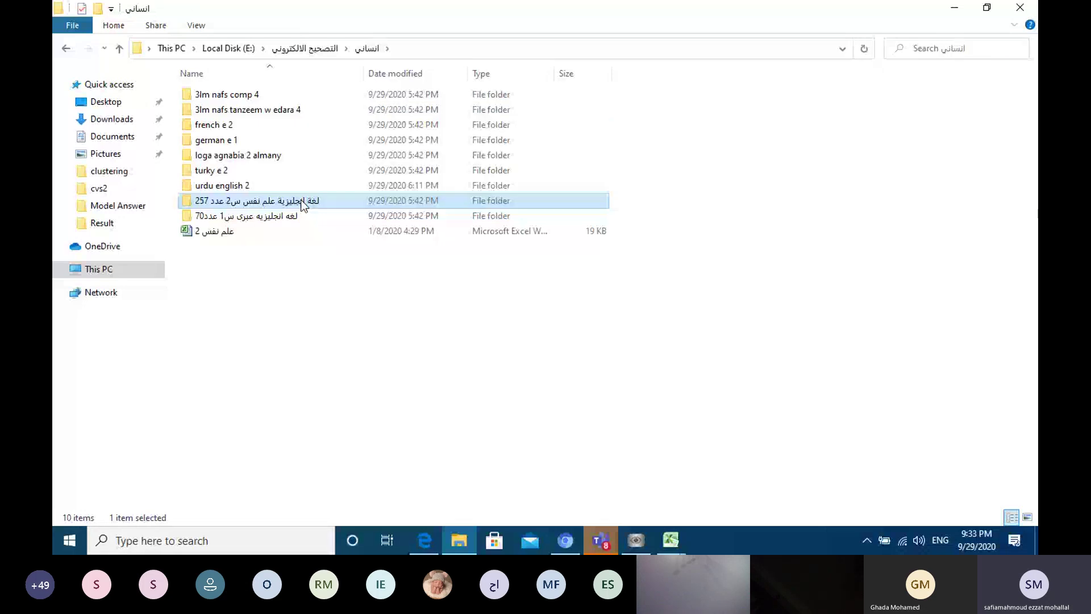
{"action": "double_click", "coordinate": [301, 199]}
{"action": "double_click", "coordinate": [270, 128]}
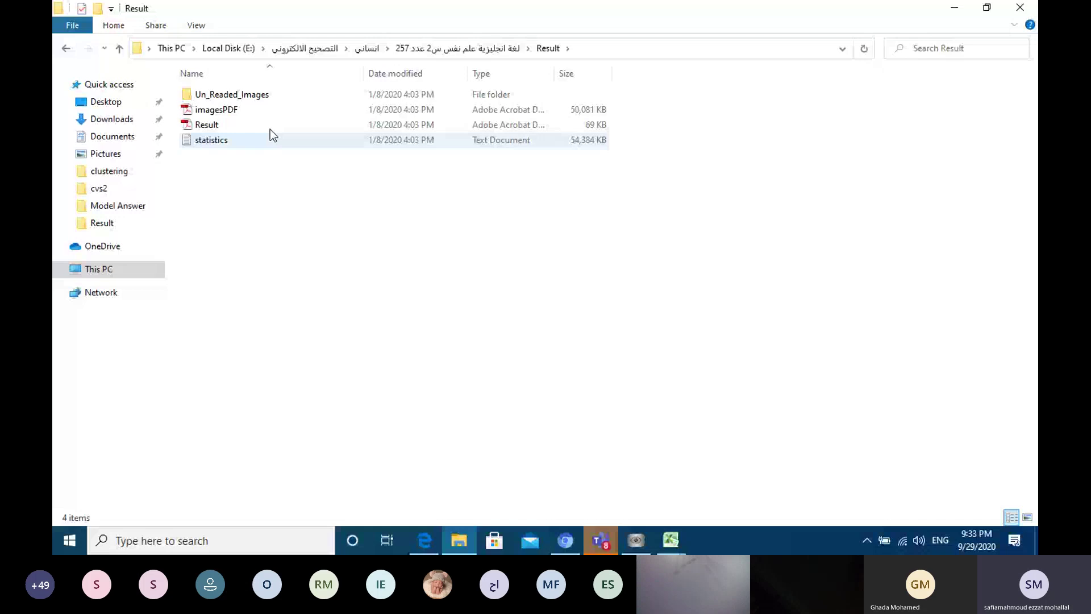
{"action": "right_click", "coordinate": [262, 121]}
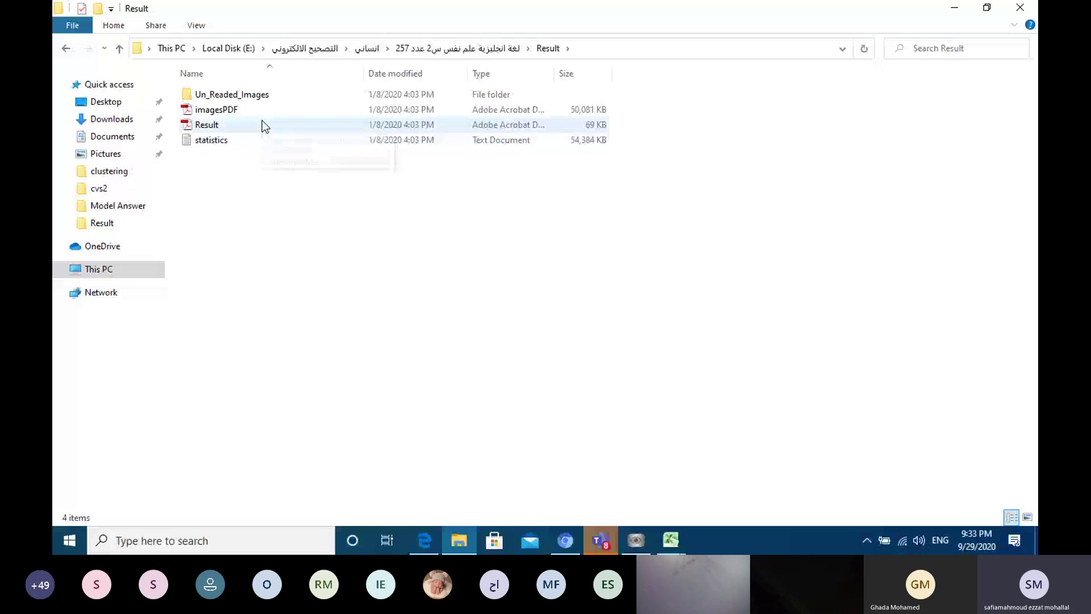
{"action": "double_click", "coordinate": [245, 124]}
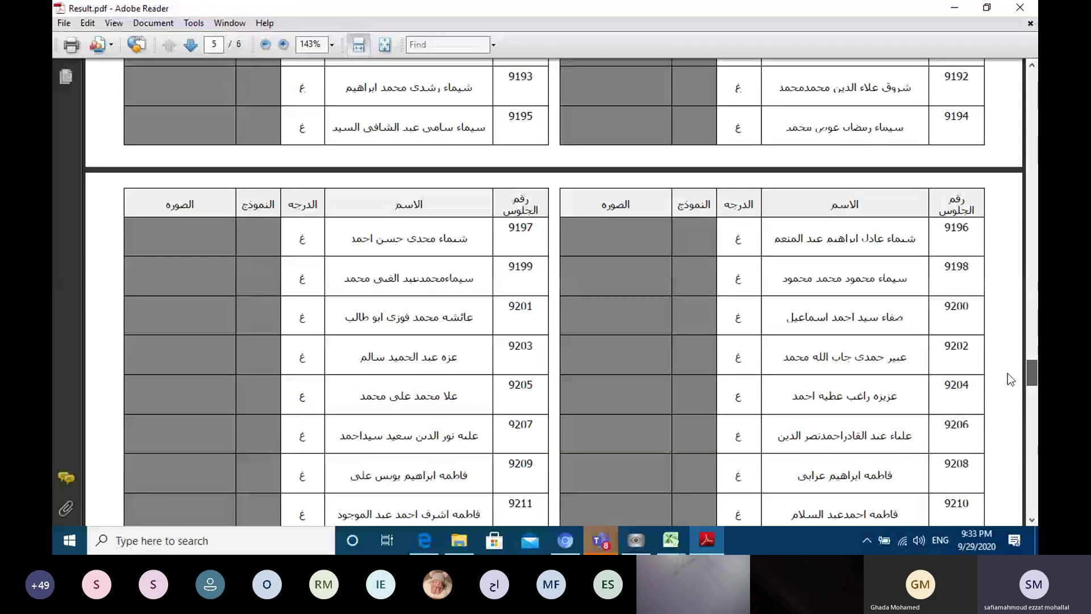
- Examine where the scored students end and the entries marked غ begin in the open Result PDF, and close the document
{"action": "scroll", "coordinate": [1007, 373], "scroll_direction": "up", "scroll_amount": 20}
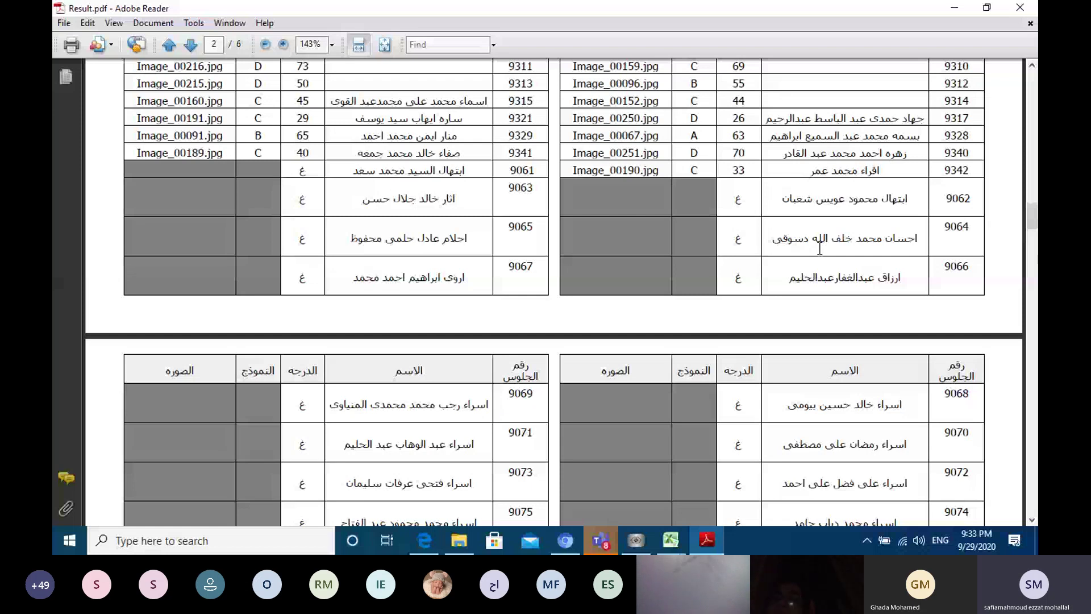
{"action": "scroll", "coordinate": [819, 248], "scroll_direction": "up", "scroll_amount": 1}
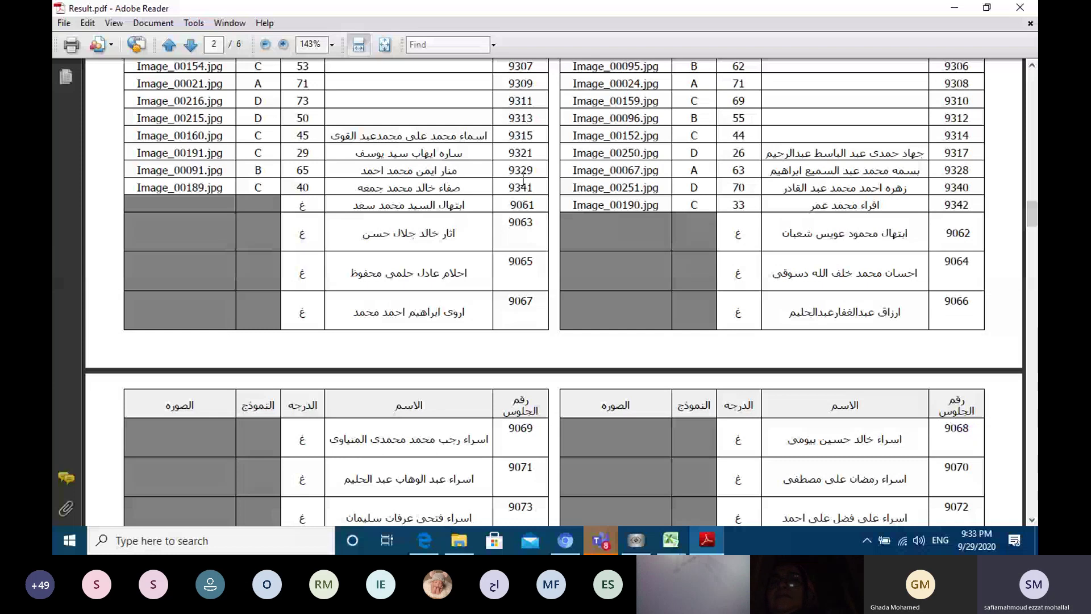
{"action": "scroll", "coordinate": [638, 160], "scroll_direction": "down", "scroll_amount": 5}
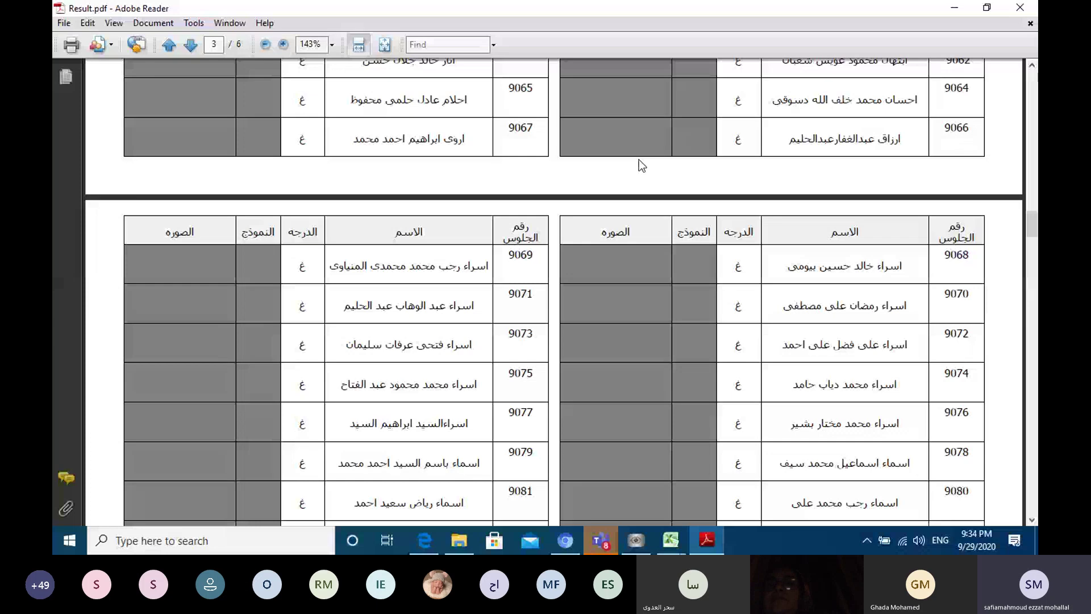
{"action": "scroll", "coordinate": [639, 159], "scroll_direction": "down", "scroll_amount": 20}
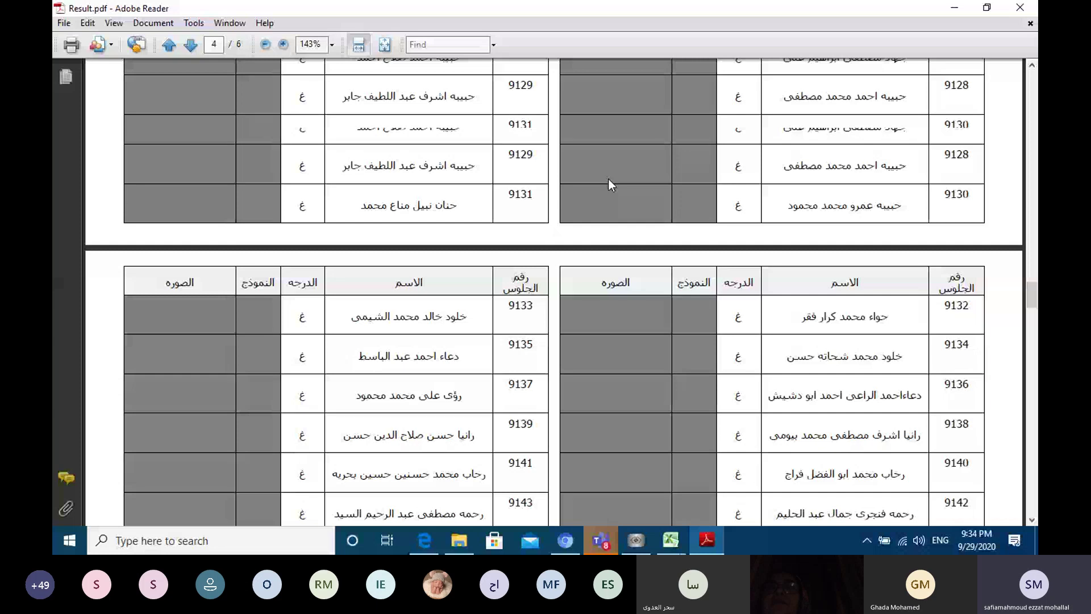
{"action": "key", "text": "alt+F4"}
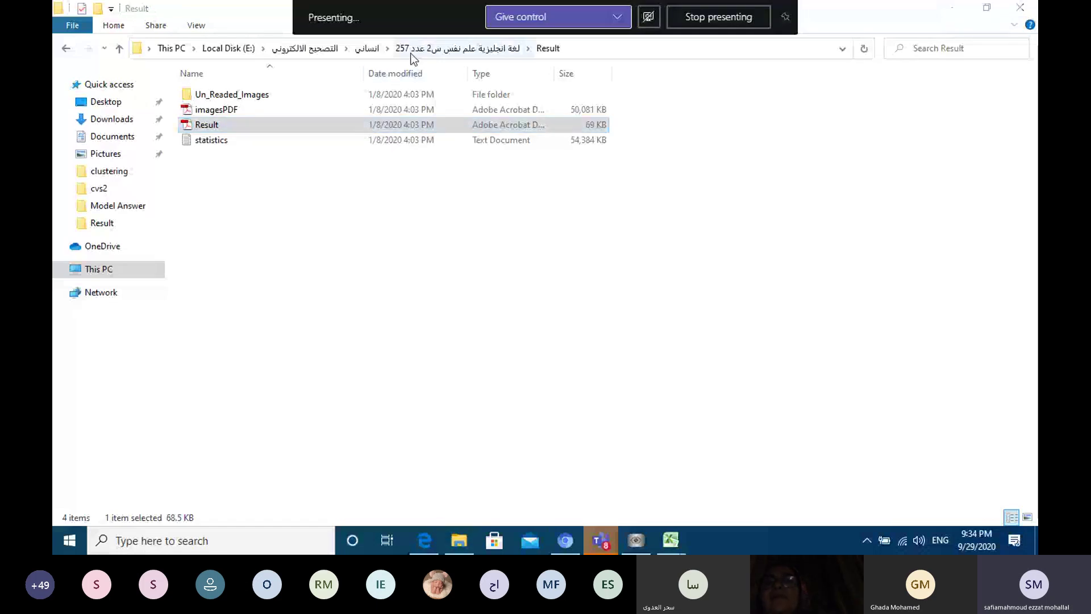
- Open the Result PDF of the german e 1 exam in the انساني folder, review the end of its student list, and close it
{"action": "left_click", "coordinate": [367, 48]}
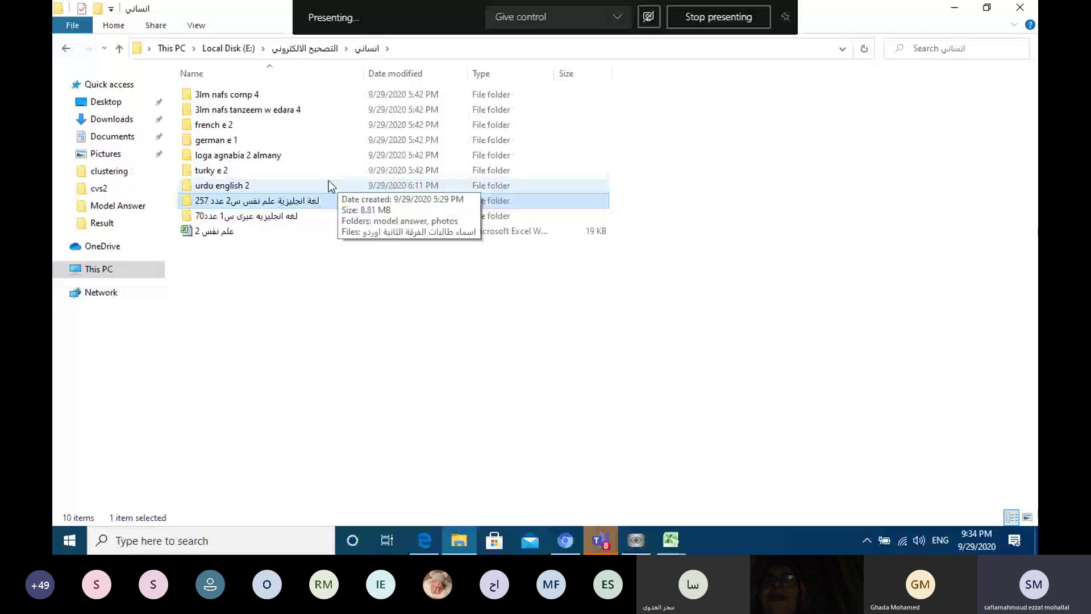
{"action": "double_click", "coordinate": [259, 141]}
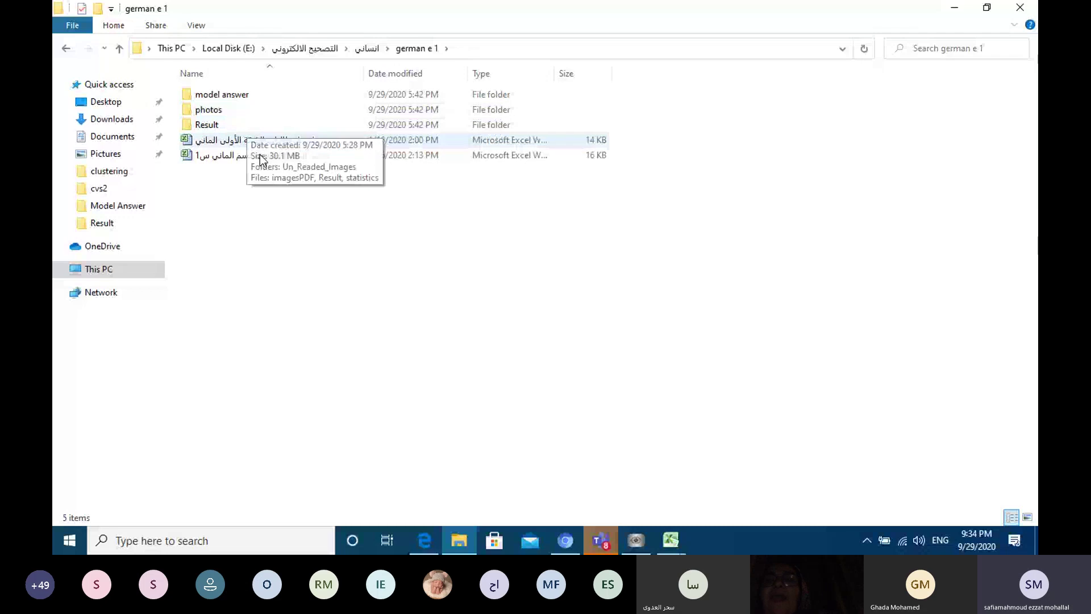
{"action": "double_click", "coordinate": [264, 126]}
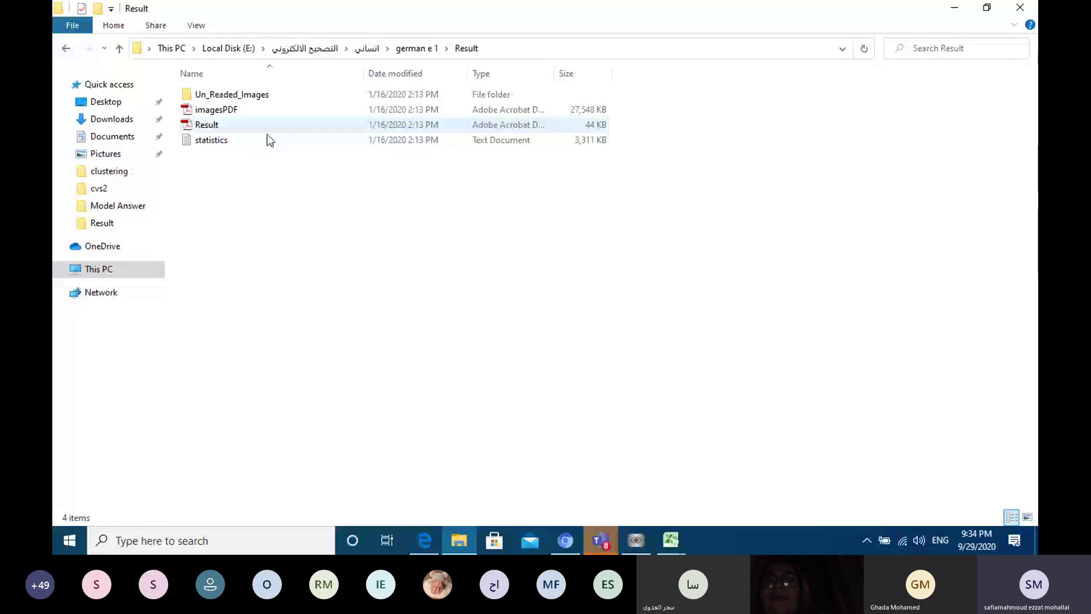
{"action": "double_click", "coordinate": [219, 126]}
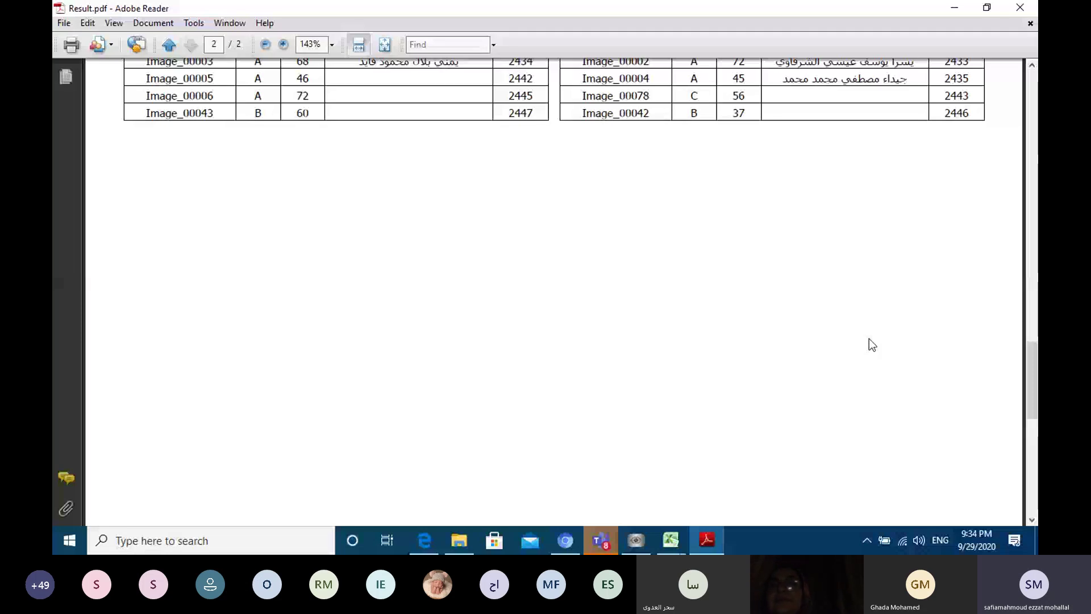
{"action": "scroll", "coordinate": [868, 323], "scroll_direction": "up", "scroll_amount": 3}
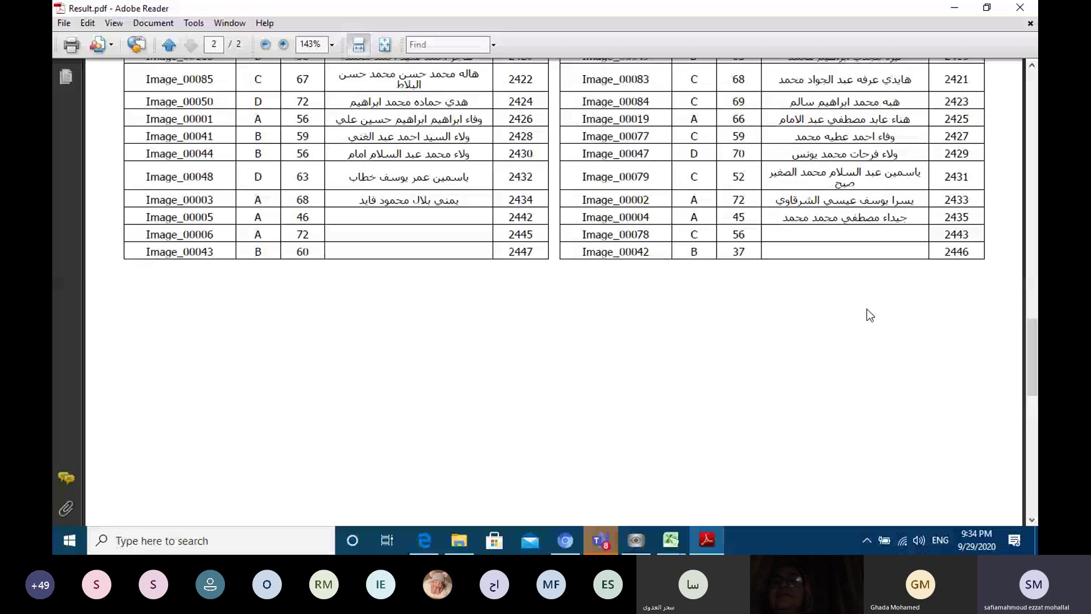
{"action": "left_click", "coordinate": [1019, 7]}
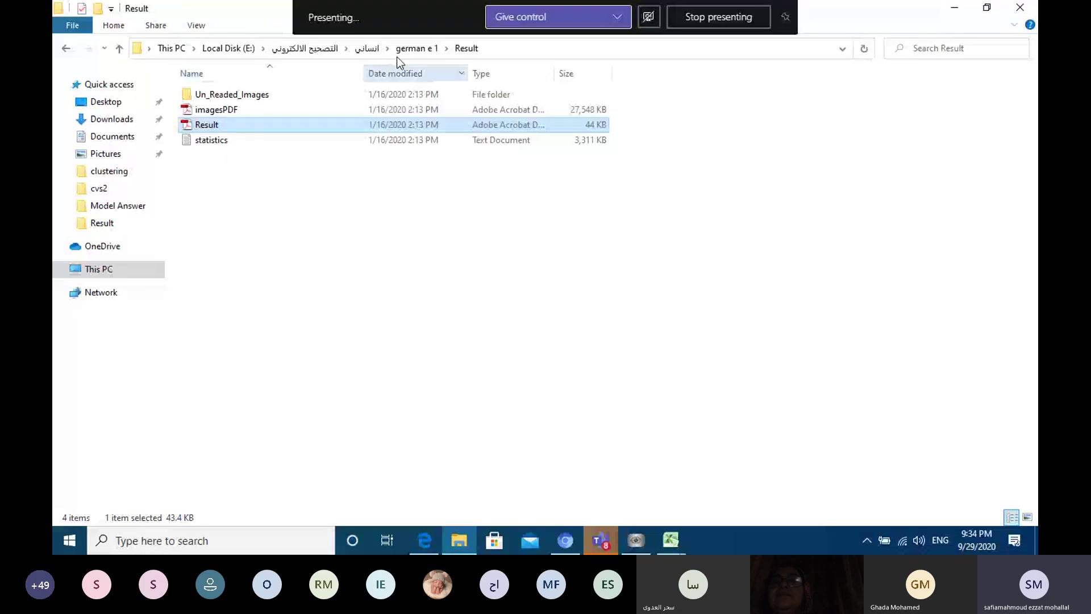
- Open the Result PDF of the 3lm nafs comp 4 exam in the انساني folder and review its scored students and entries marked غ
{"action": "left_click", "coordinate": [364, 49]}
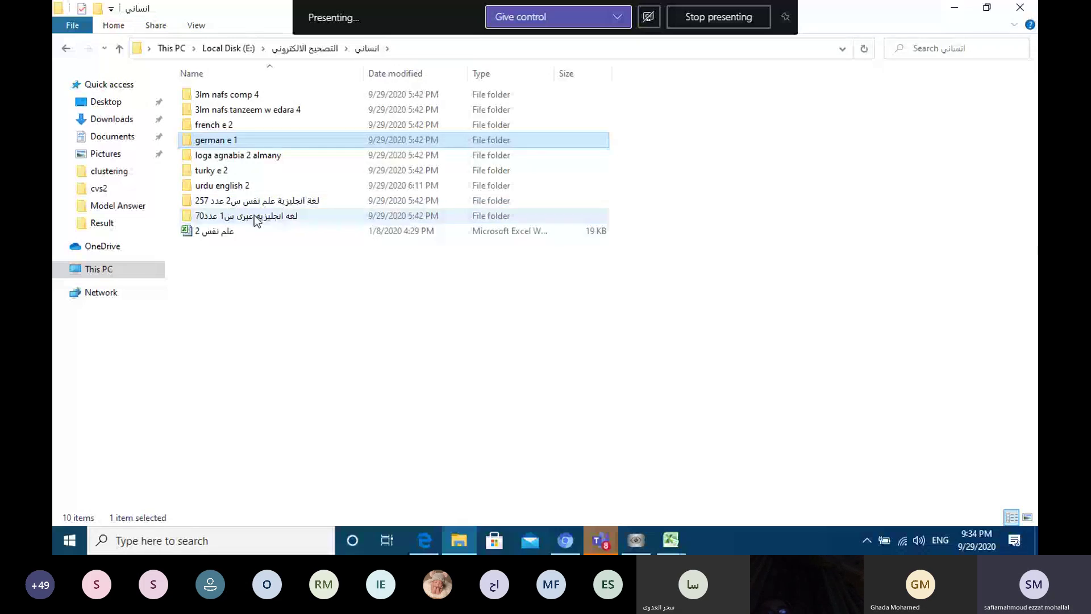
{"action": "double_click", "coordinate": [254, 216]}
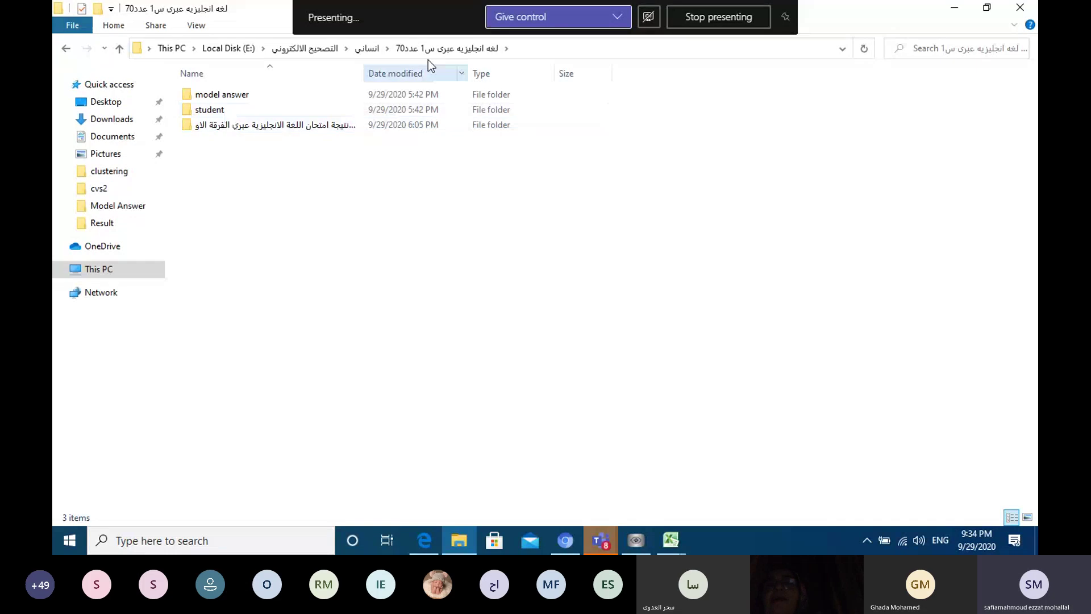
{"action": "left_click", "coordinate": [367, 48]}
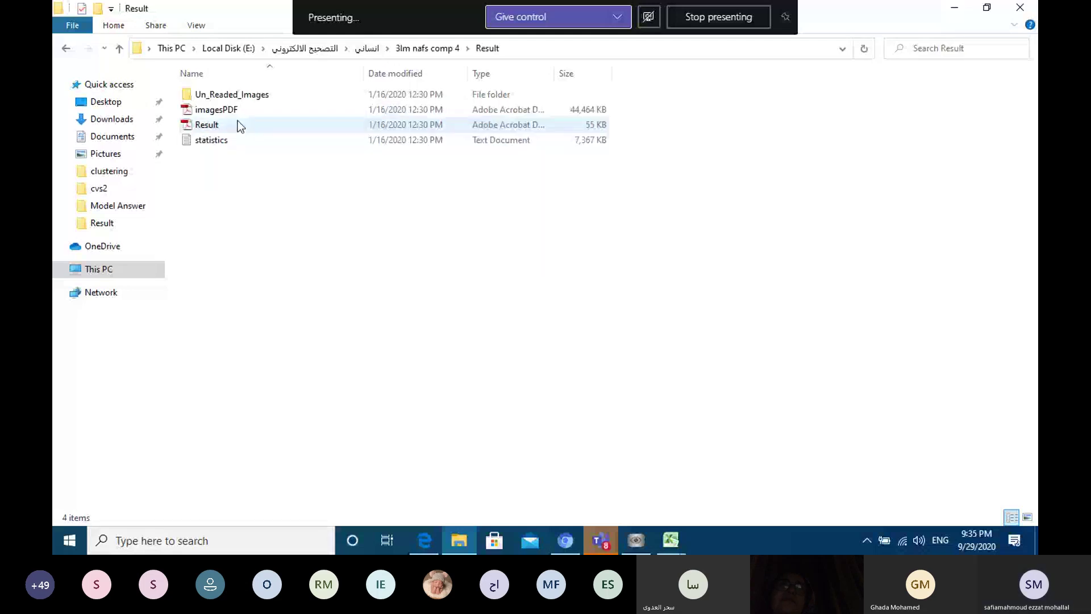
{"action": "double_click", "coordinate": [238, 125]}
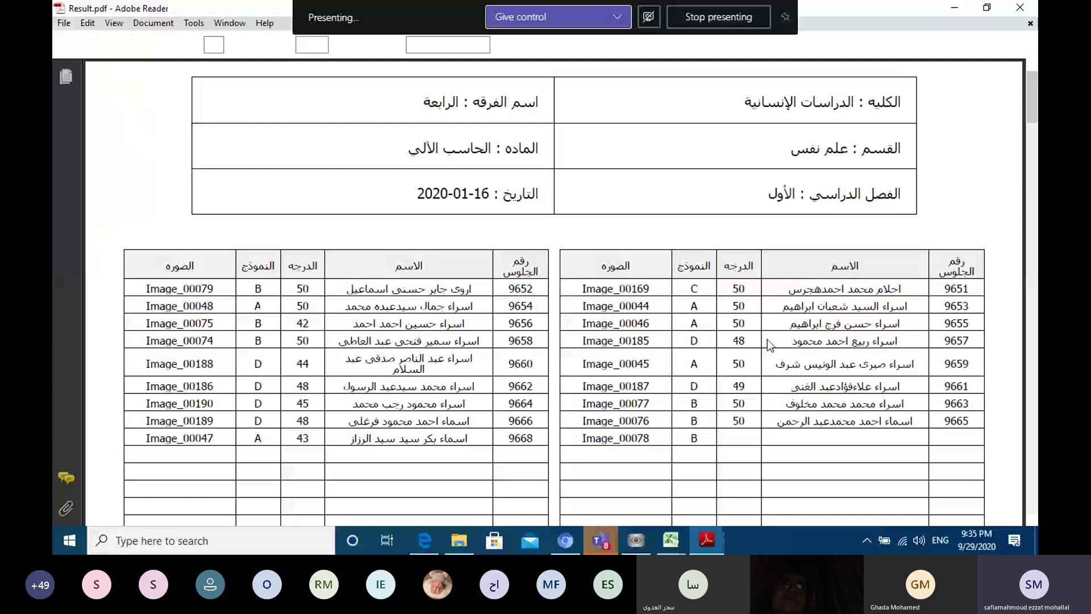
{"action": "left_click_drag", "start_coordinate": [1030, 114], "coordinate": [1028, 360]}
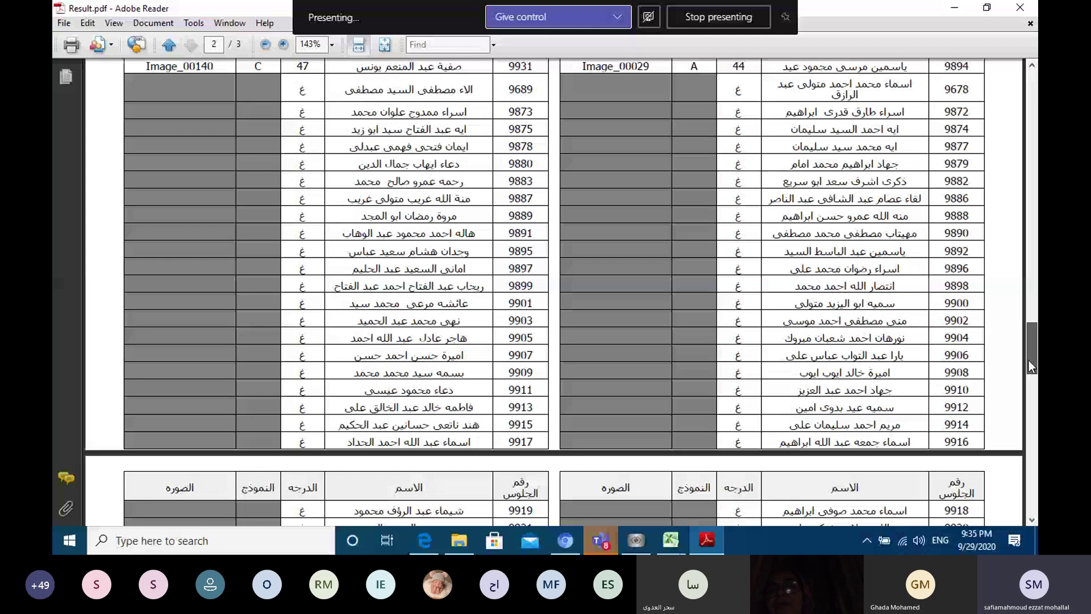
- Open the workbook "نتيجة حاسب آلي رابعة علم نفس" from the 3lm nafs comp 4 folder and examine its last scored rows and entries marked غ
{"action": "key", "text": "alt+Tab"}
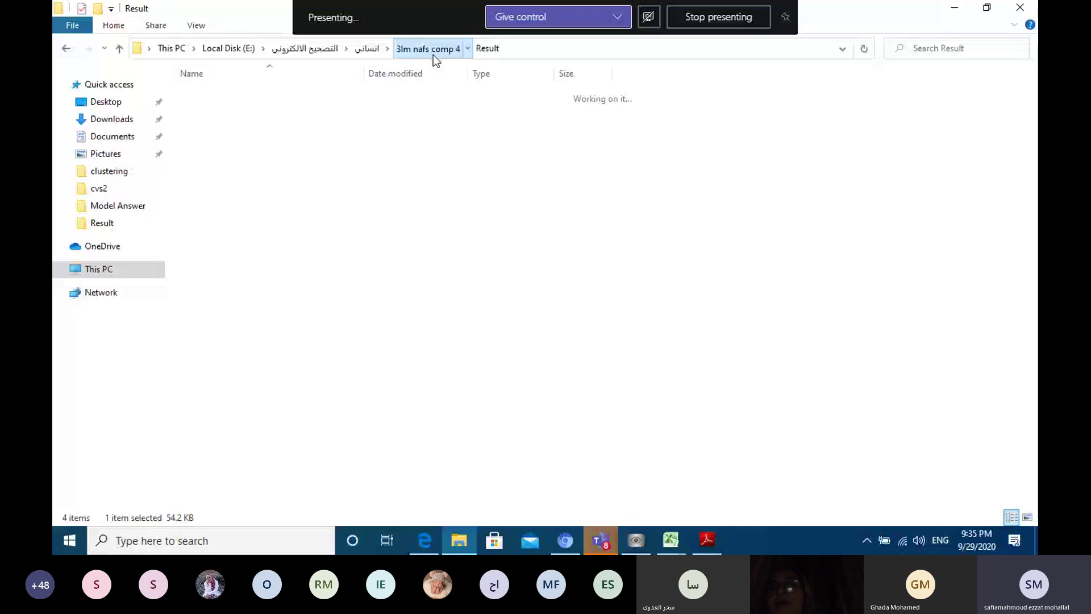
{"action": "key", "text": "alt+Tab"}
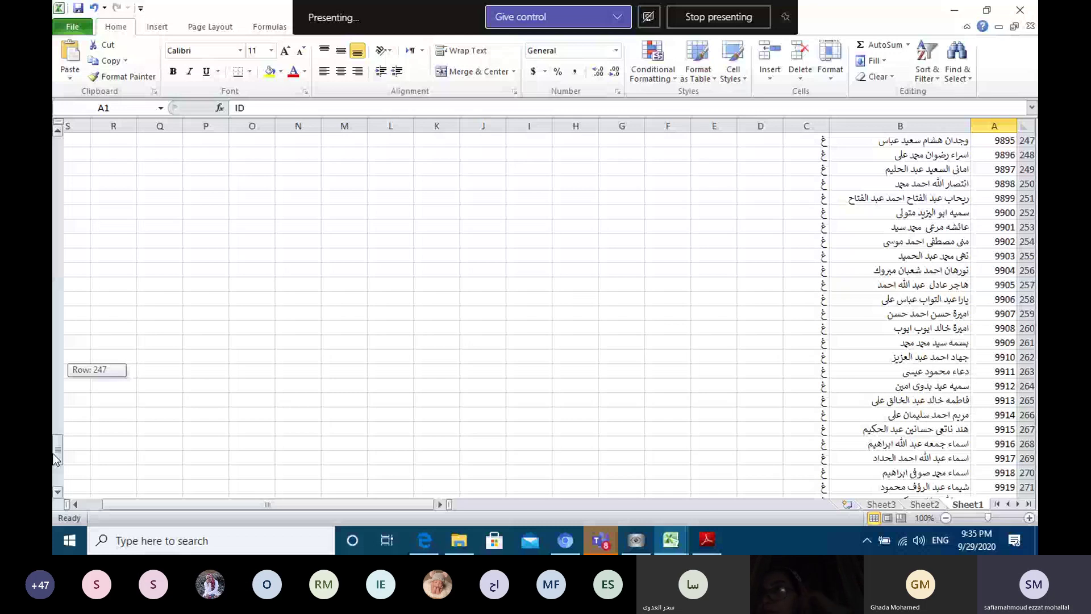
{"action": "left_click_drag", "start_coordinate": [55, 458], "coordinate": [55, 432]}
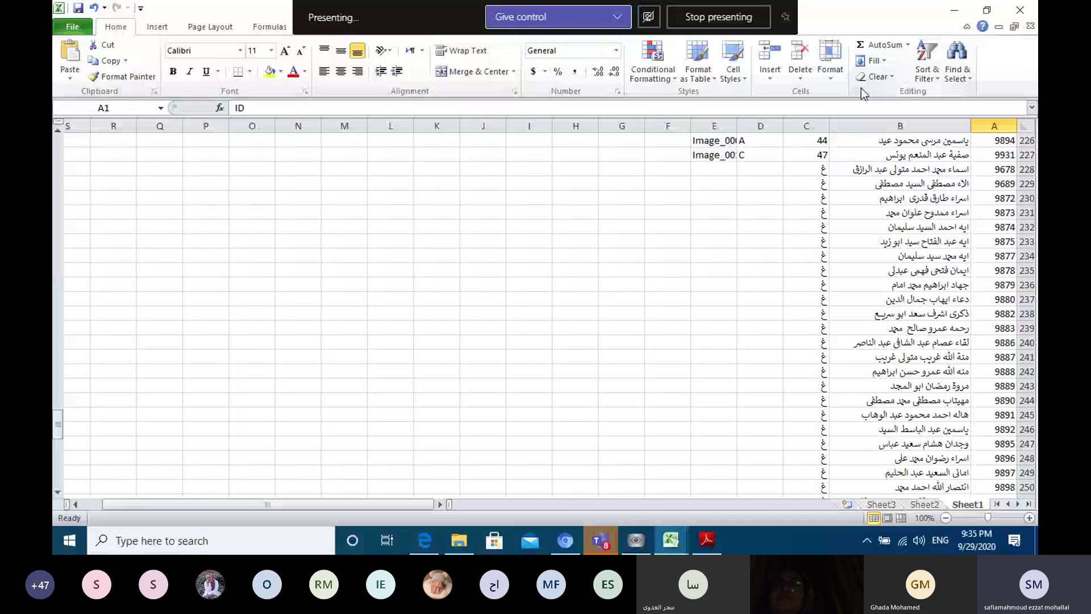
- Switch to the grading program's model B statistics, and bring the Teams meeting window to the front
{"action": "left_click", "coordinate": [458, 540]}
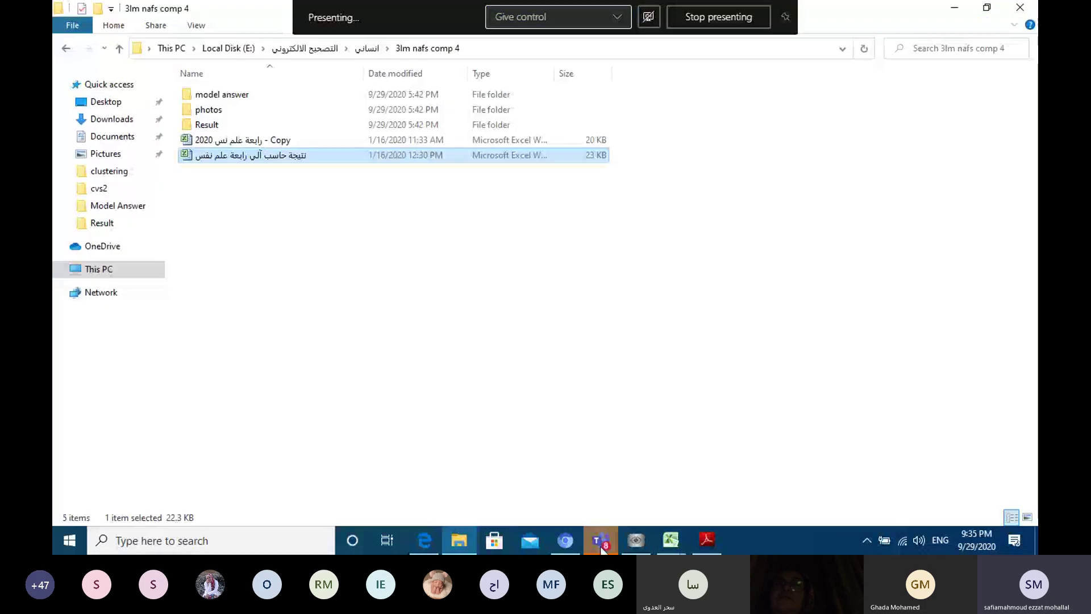
{"action": "left_click", "coordinate": [637, 543]}
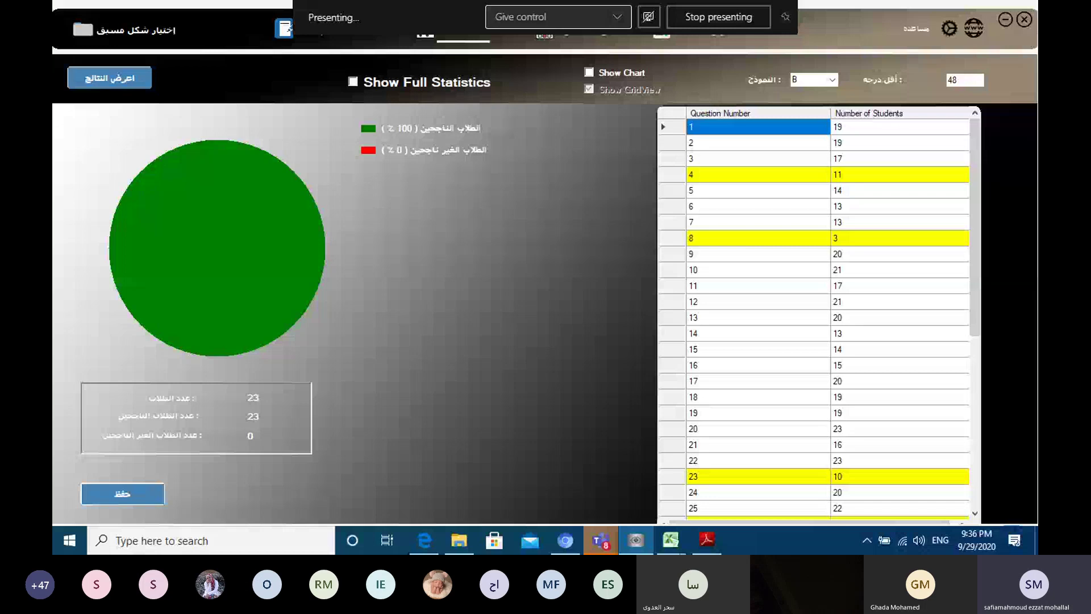
{"action": "mouse_move", "coordinate": [619, 551]}
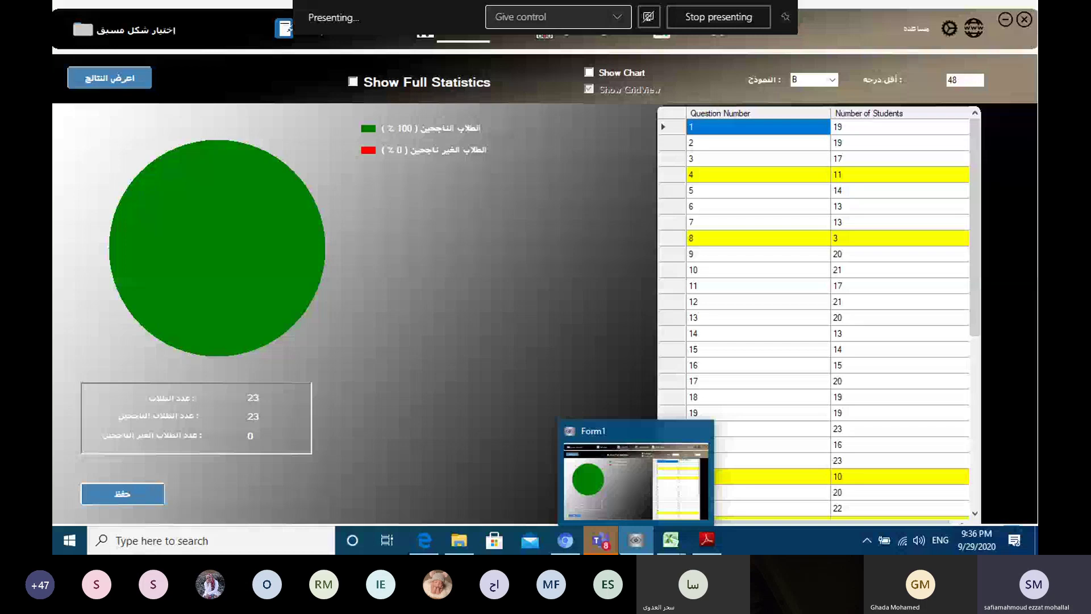
{"action": "left_click", "coordinate": [624, 406]}
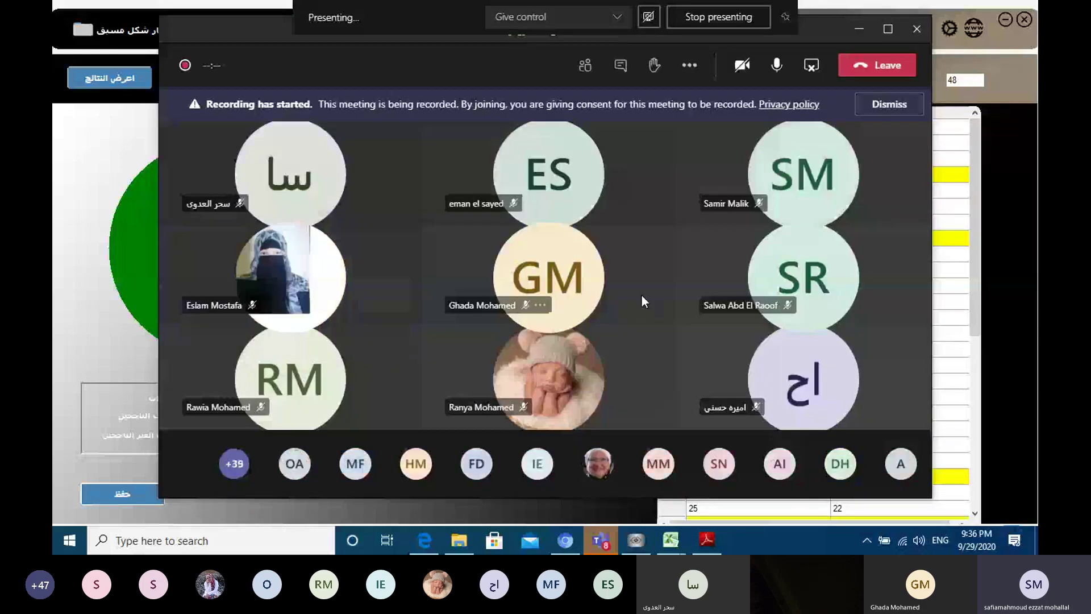